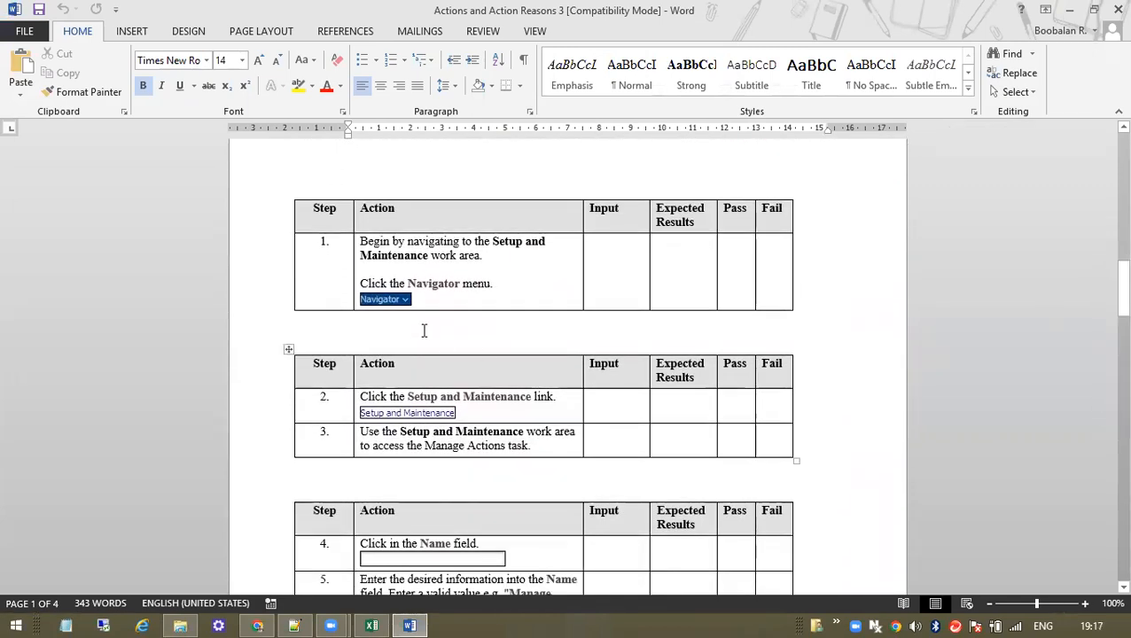
# Switch from the Word test document to Oracle Fusion in Chrome and go to the Setup and Maintenance work area
pyautogui.scroll(3, 523, 315)
pyautogui.scroll(10, 523, 314)
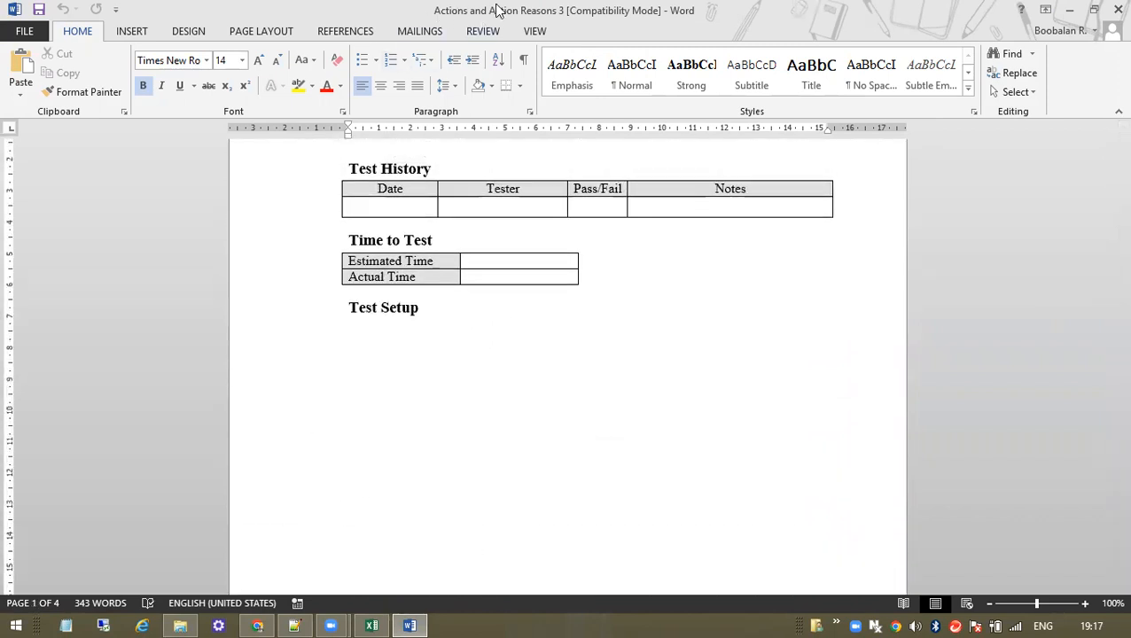
pyautogui.click(257, 626)
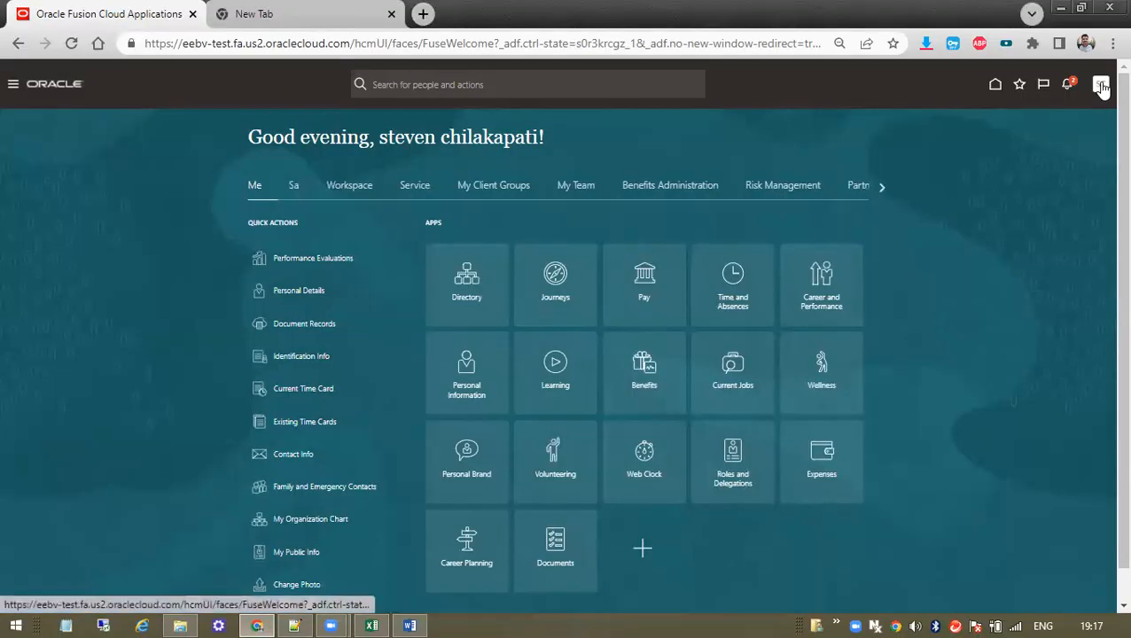
pyautogui.click(1100, 84)
pyautogui.click(899, 252)
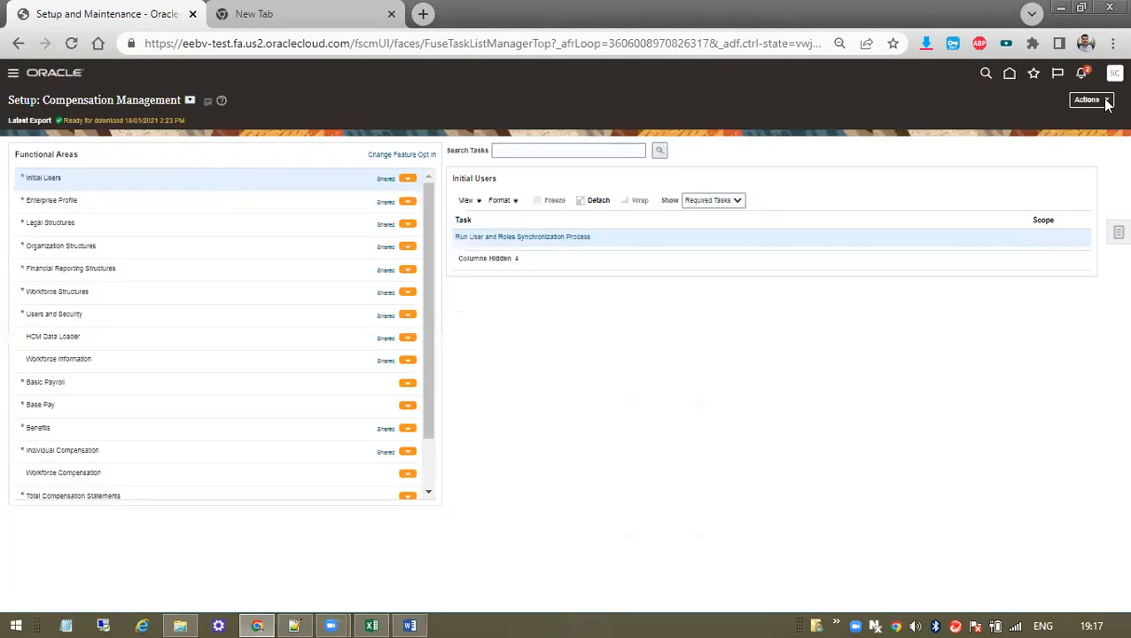
# Search the setup tasks for "Manage Action", open Manage Action Reasons under Workforce Compensation, and continue to the new responsive Action Reasons page
pyautogui.click(532, 151)
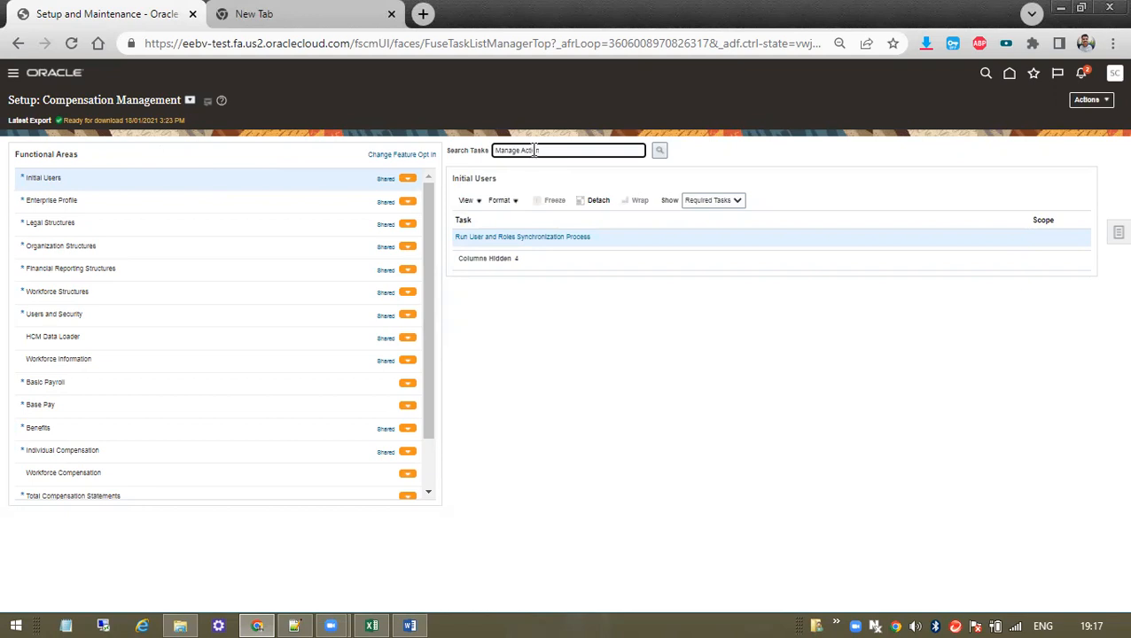
pyautogui.click(659, 153)
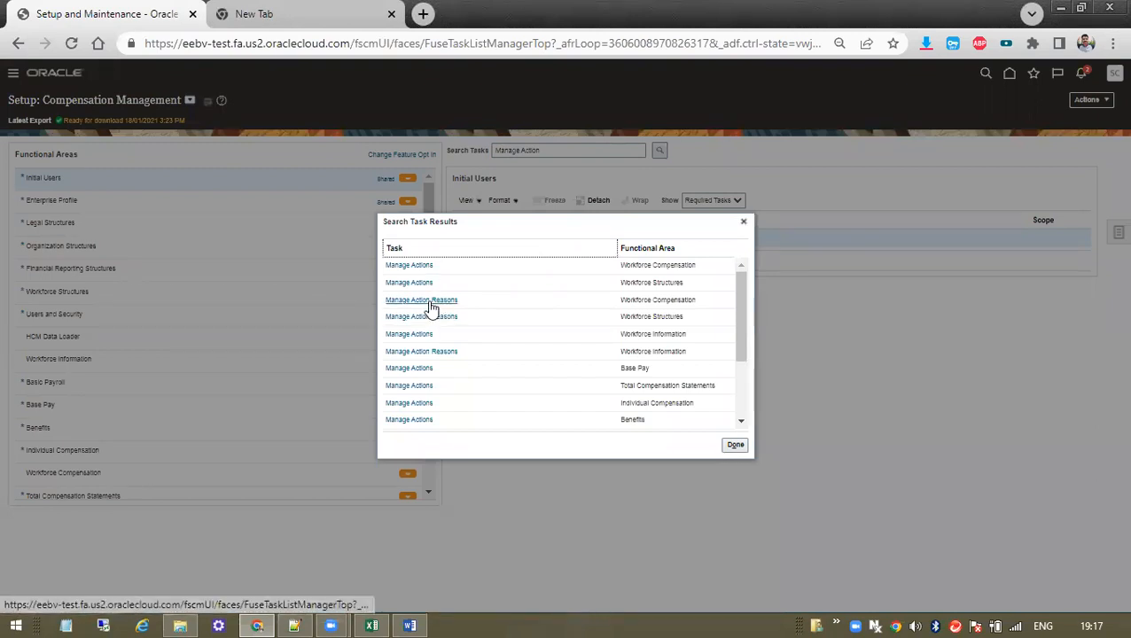
pyautogui.click(429, 301)
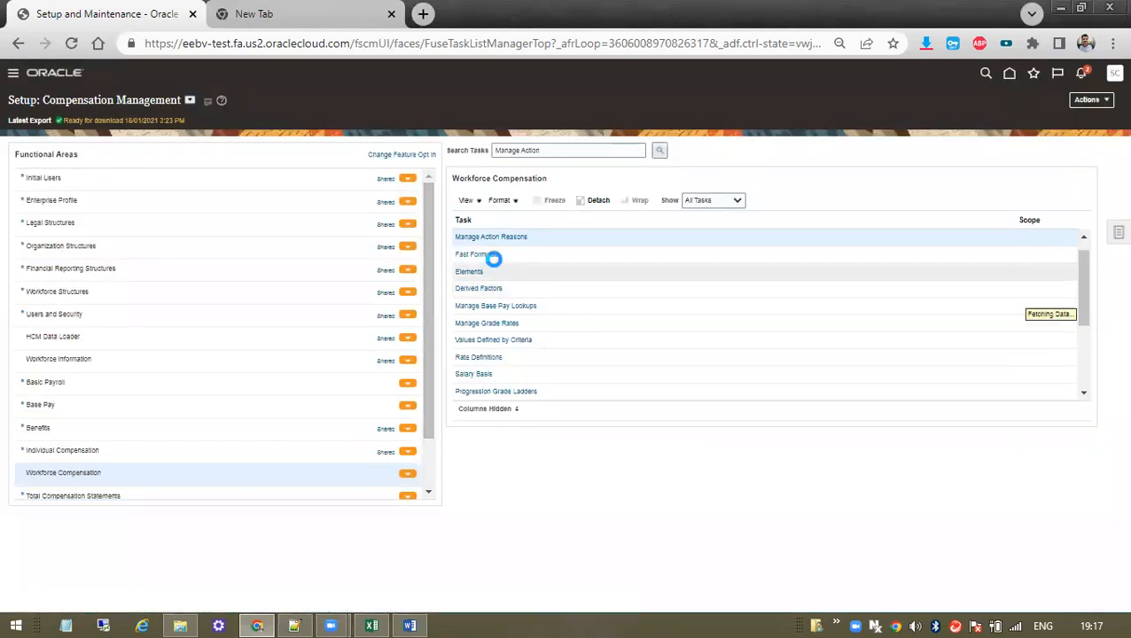
pyautogui.click(497, 240)
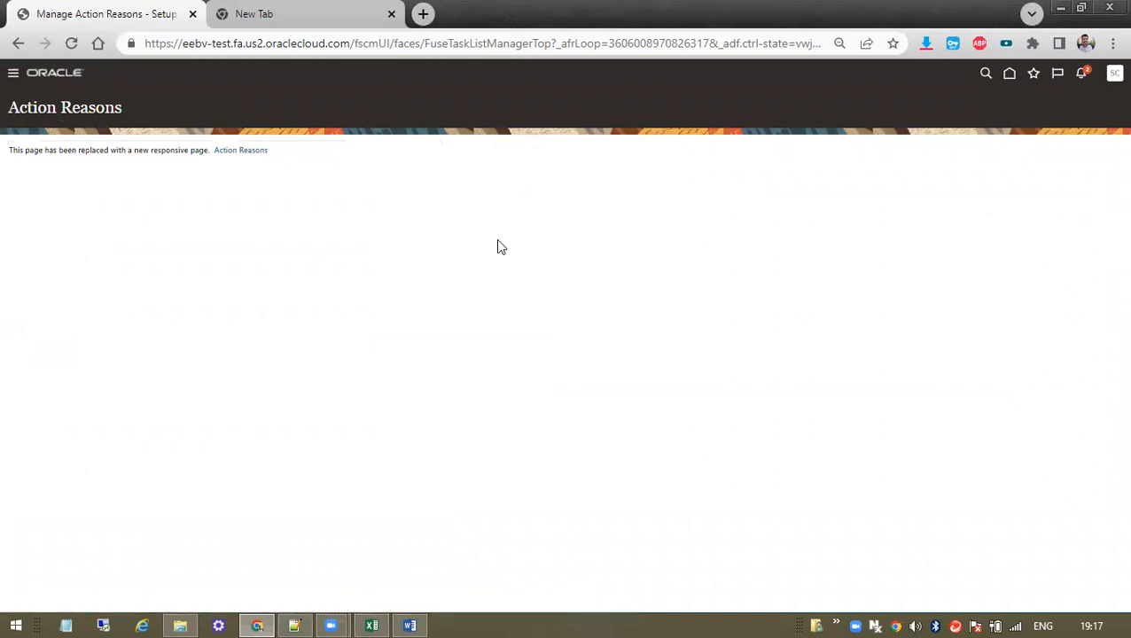
pyautogui.click(239, 156)
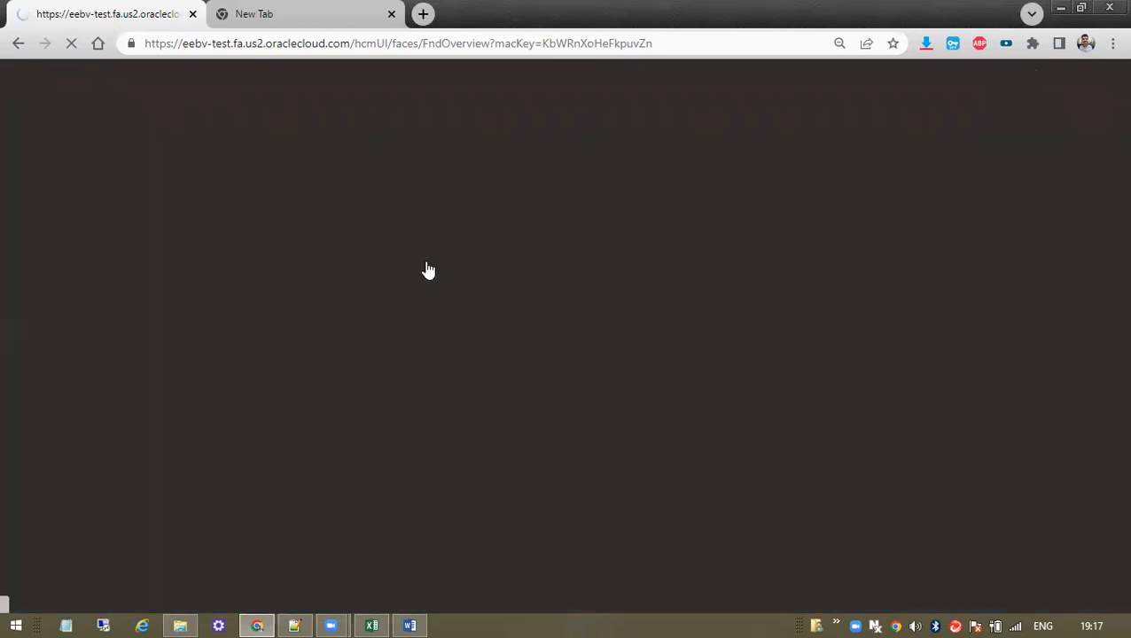
# Review the action and action reason test steps in the Word document, then return to the Action Reasons page in Chrome
pyautogui.click(409, 626)
pyautogui.scroll(-15, 644, 326)
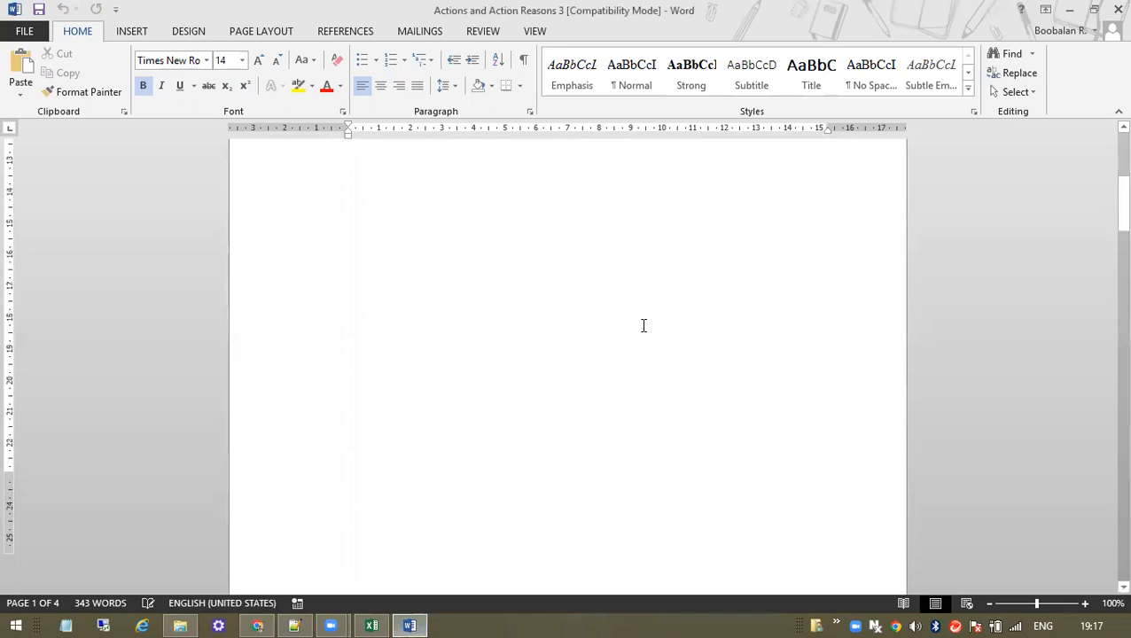
pyautogui.scroll(-15, 644, 325)
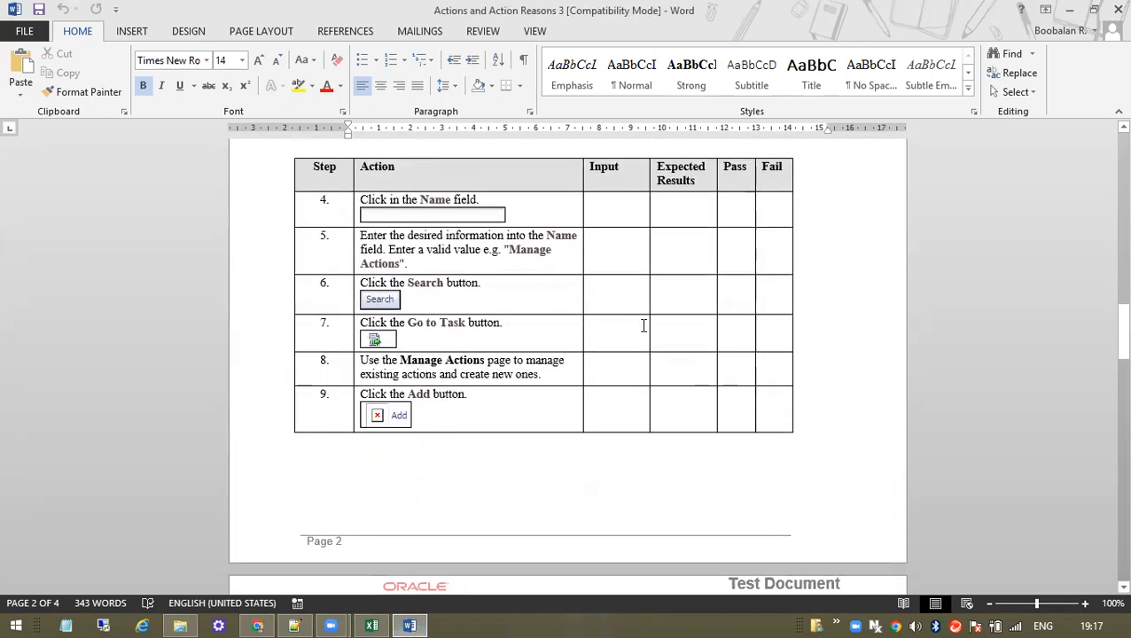
pyautogui.scroll(-2, 644, 325)
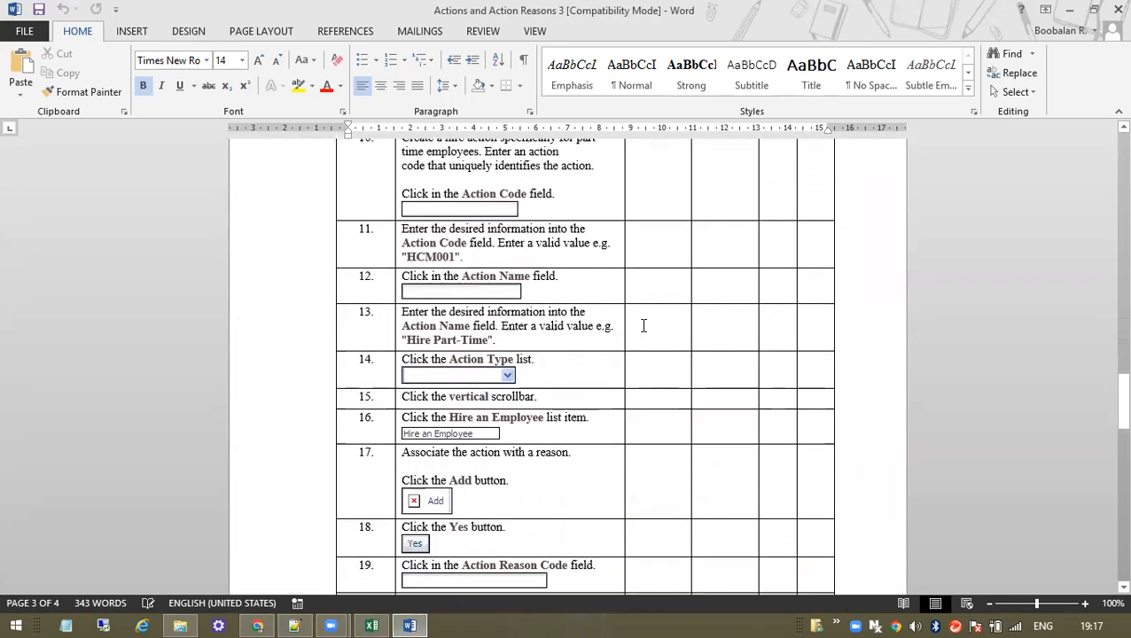
pyautogui.hotkey('alt', 'Tab')
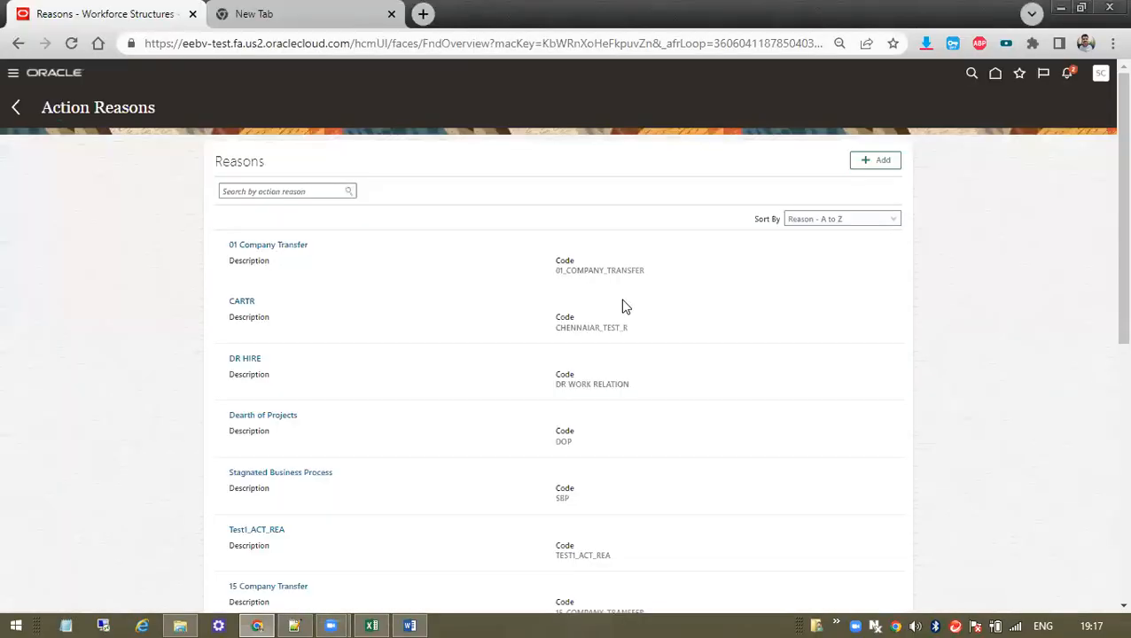
# Browse the existing action reasons and their codes, loading more items at the end of the list
pyautogui.scroll(-5, 260, 422)
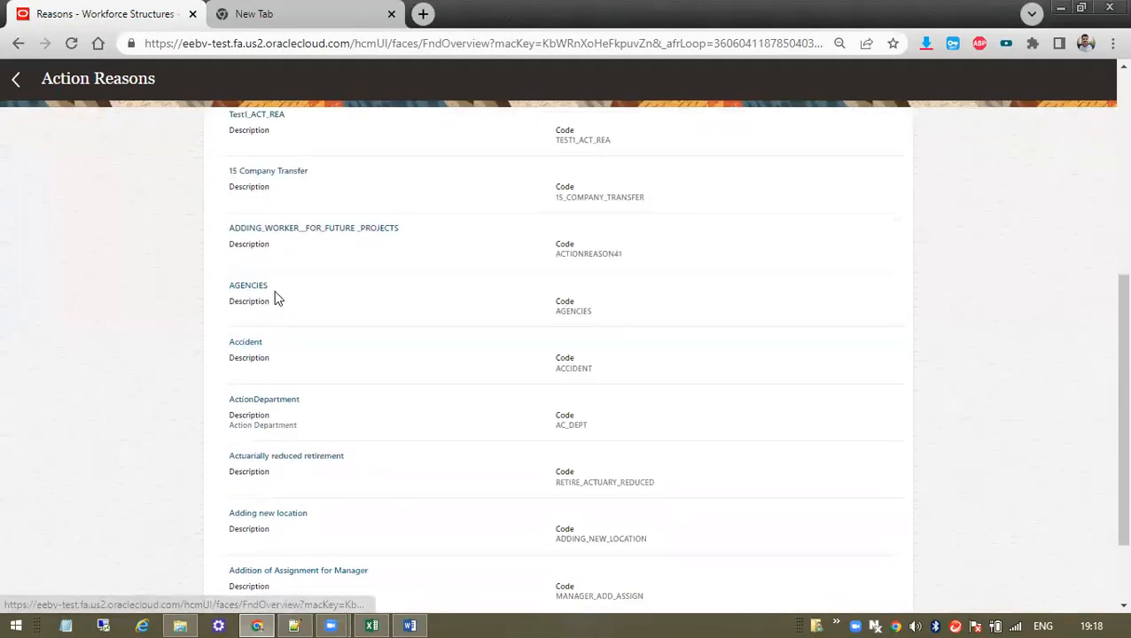
pyautogui.scroll(-2, 256, 465)
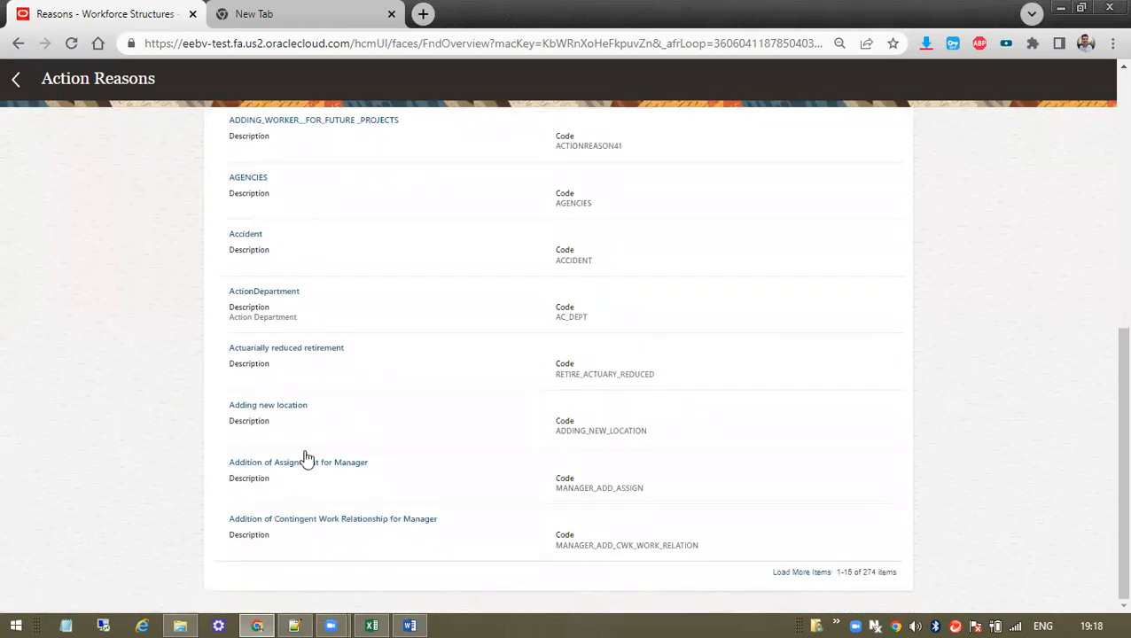
pyautogui.scroll(4, 388, 435)
pyautogui.scroll(-3, 391, 437)
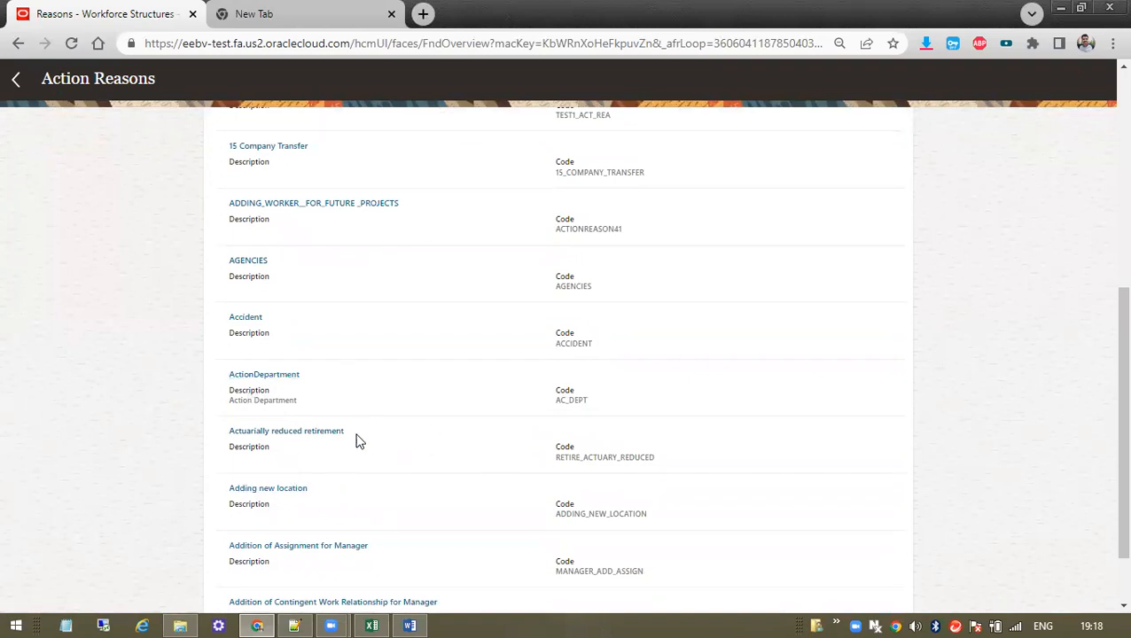
pyautogui.scroll(5, 362, 447)
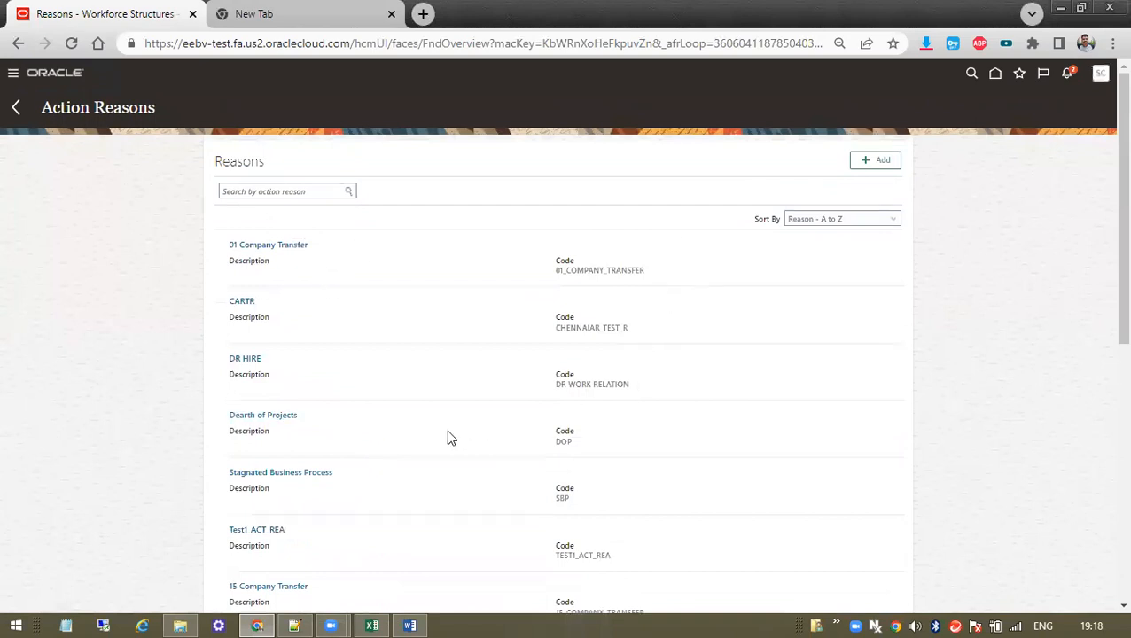
pyautogui.scroll(-1, 434, 483)
pyautogui.scroll(-5, 435, 484)
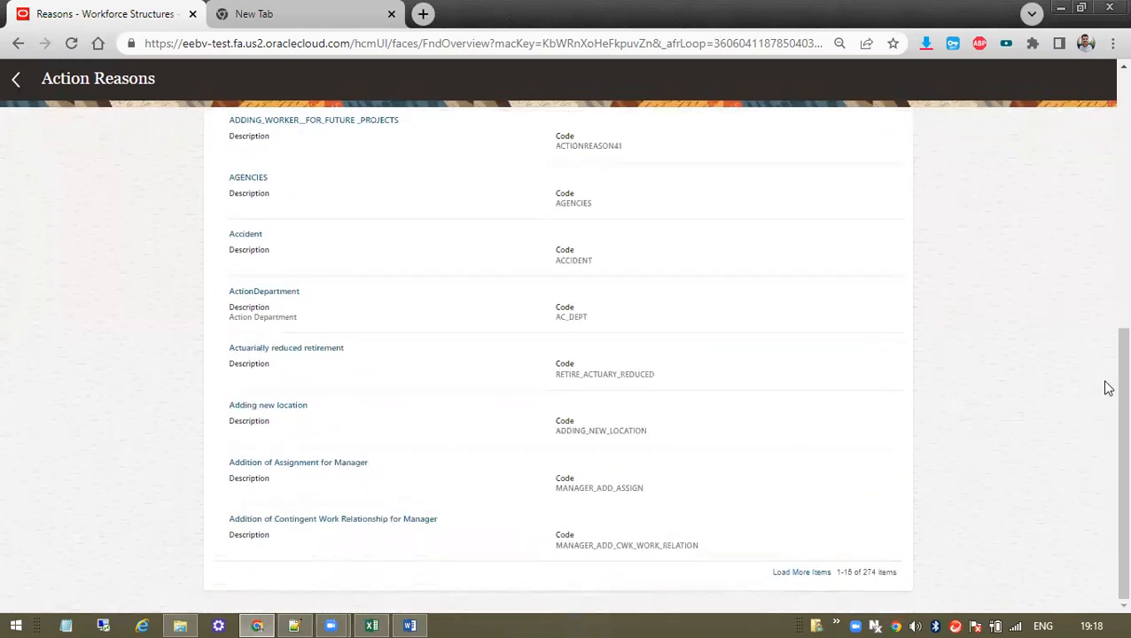
pyautogui.scroll(4, 1107, 257)
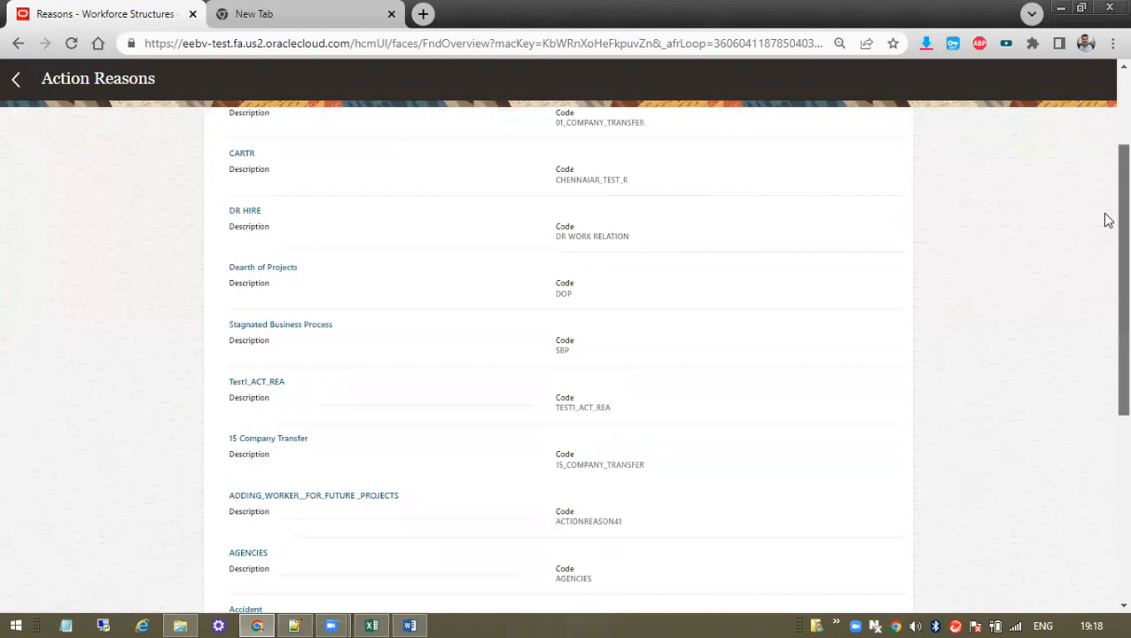
pyautogui.scroll(-4, 1106, 292)
pyautogui.click(804, 574)
pyautogui.scroll(-2, 386, 535)
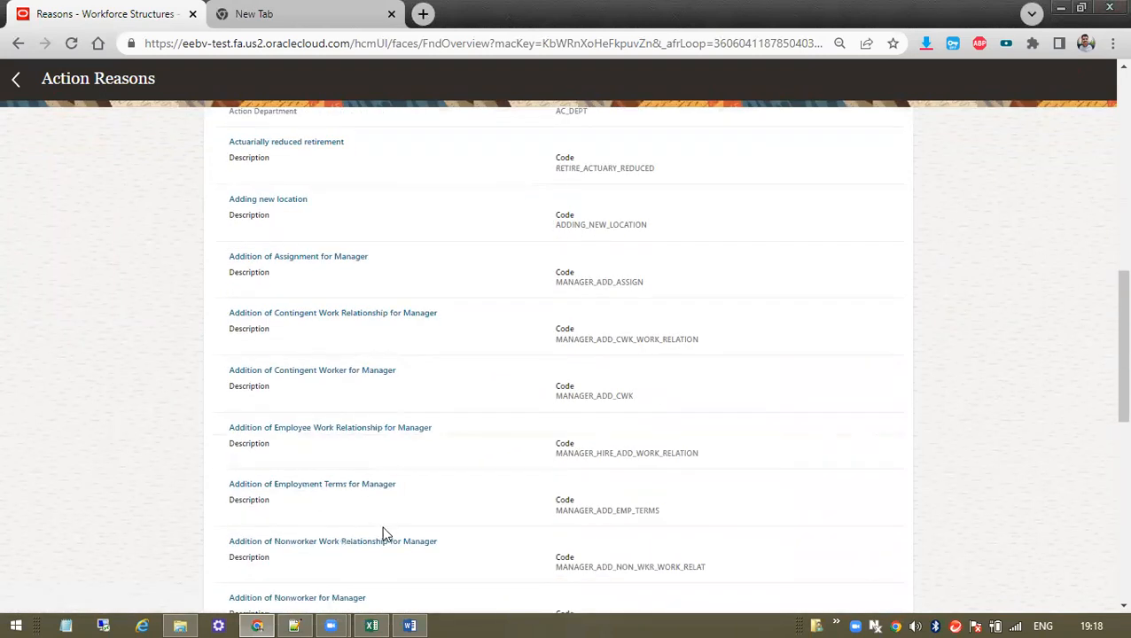
pyautogui.scroll(-2, 384, 535)
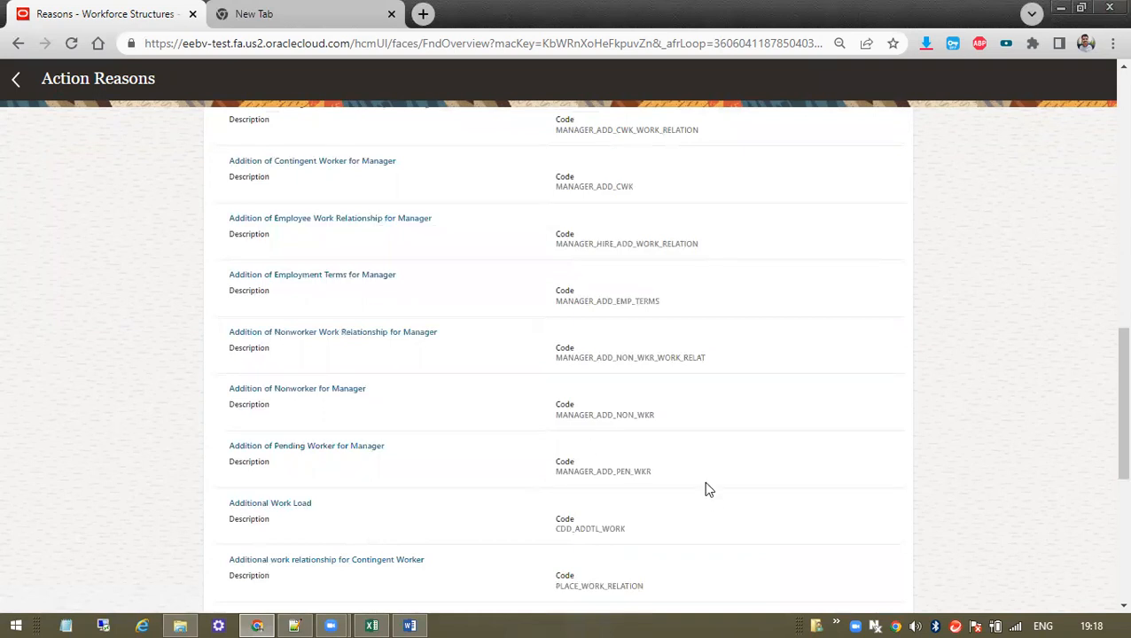
pyautogui.scroll(-2, 706, 488)
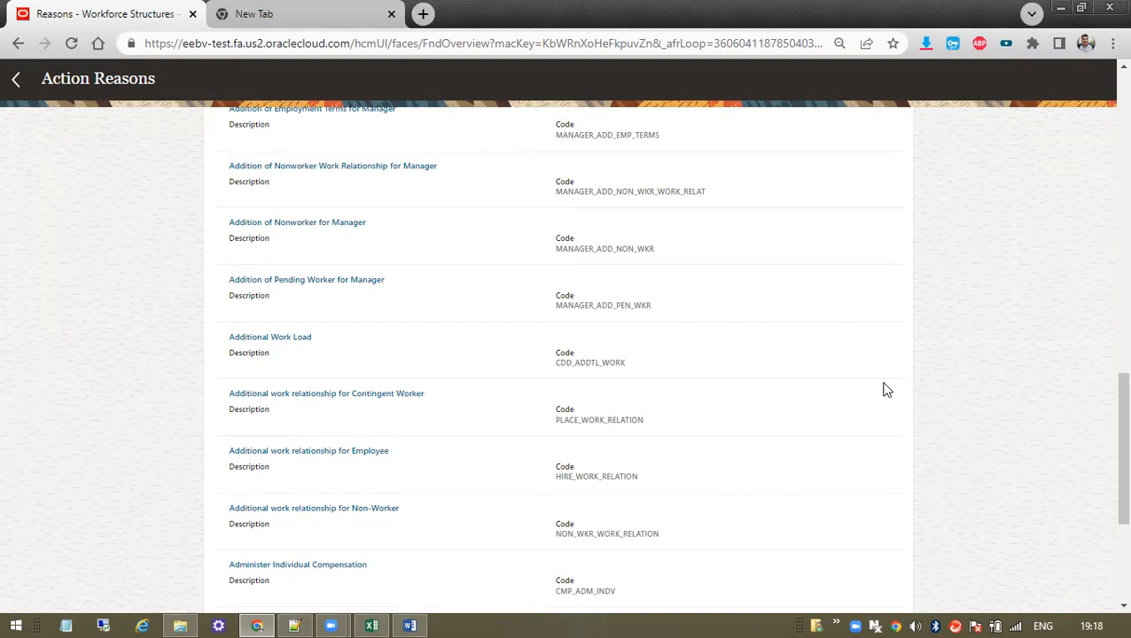
pyautogui.scroll(5, 540, 452)
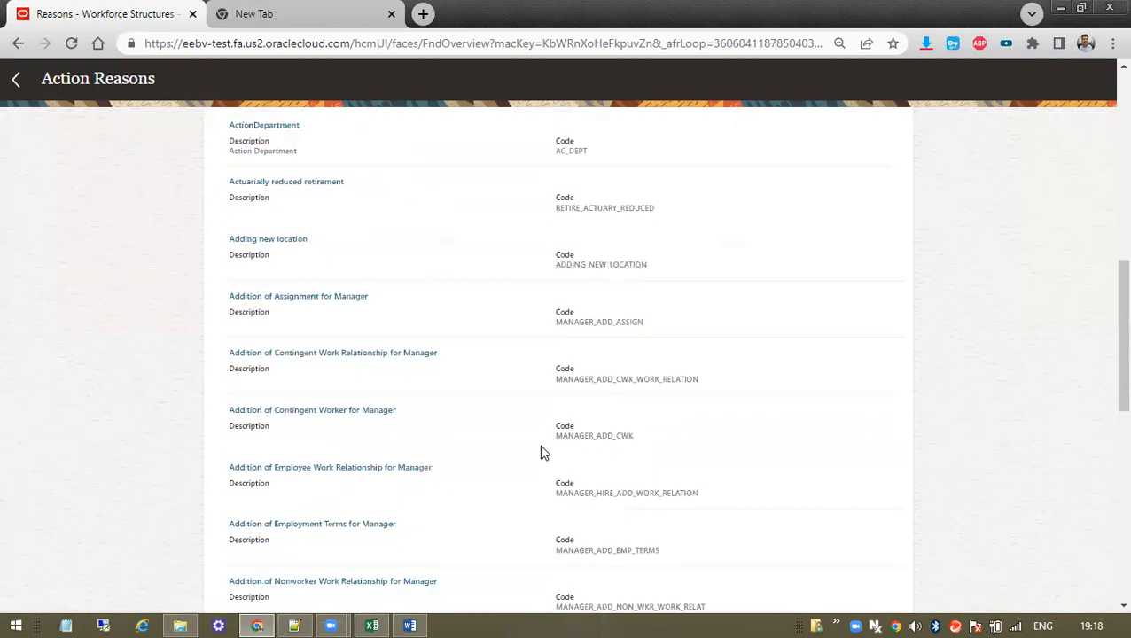
pyautogui.scroll(2, 544, 453)
pyautogui.scroll(4, 541, 494)
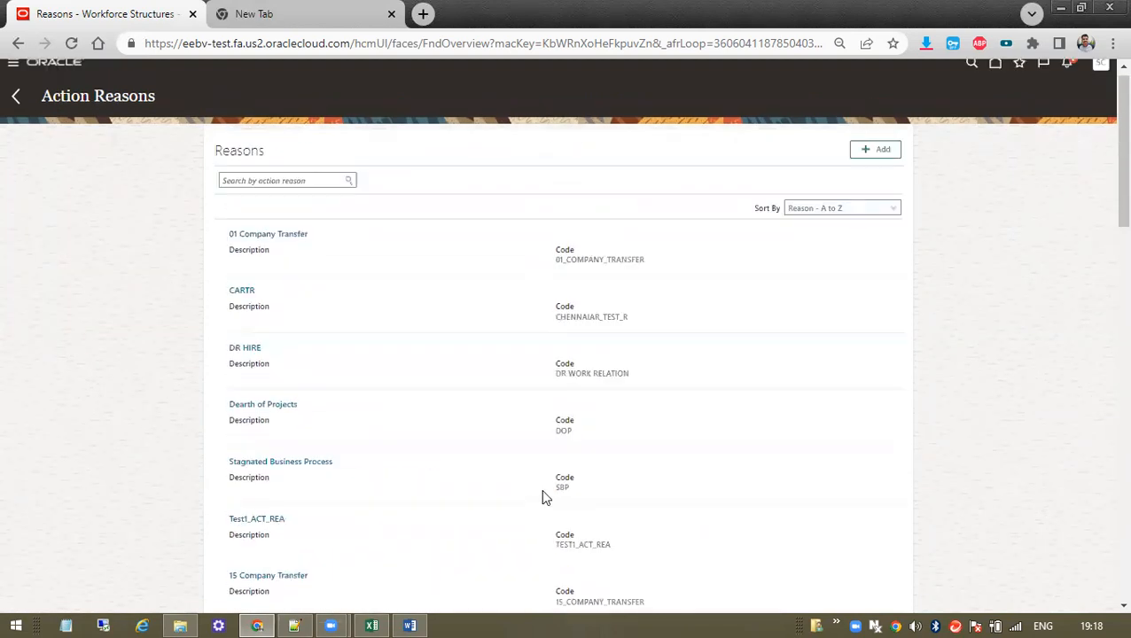
# Start a new action reason with the code "Evening _Session" and the name "Evening Session"
pyautogui.click(883, 161)
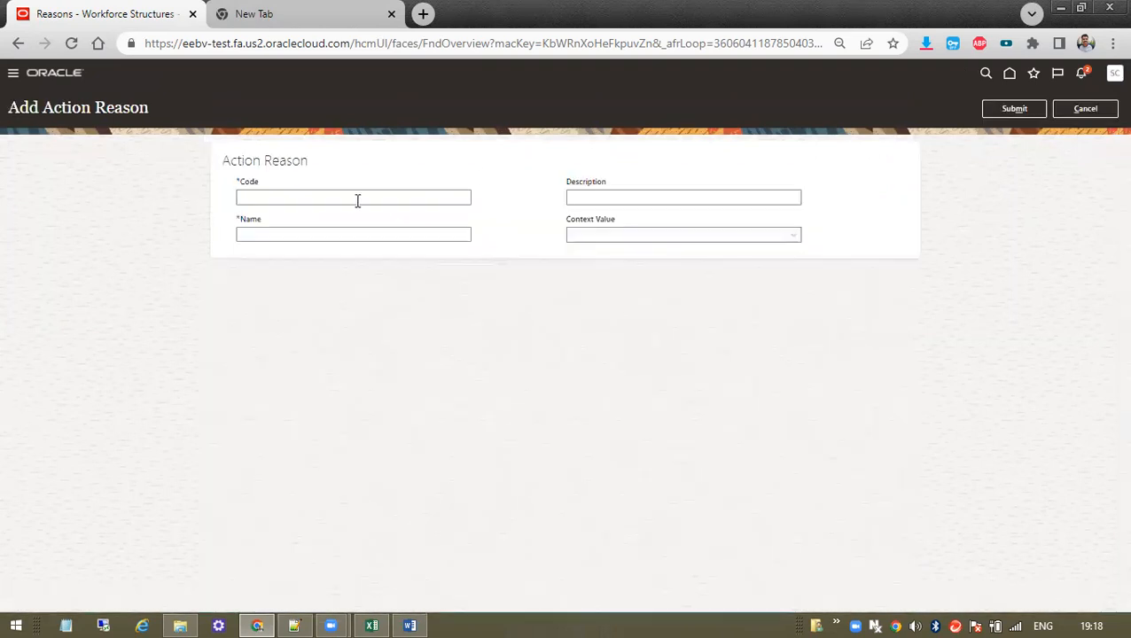
pyautogui.click(352, 198)
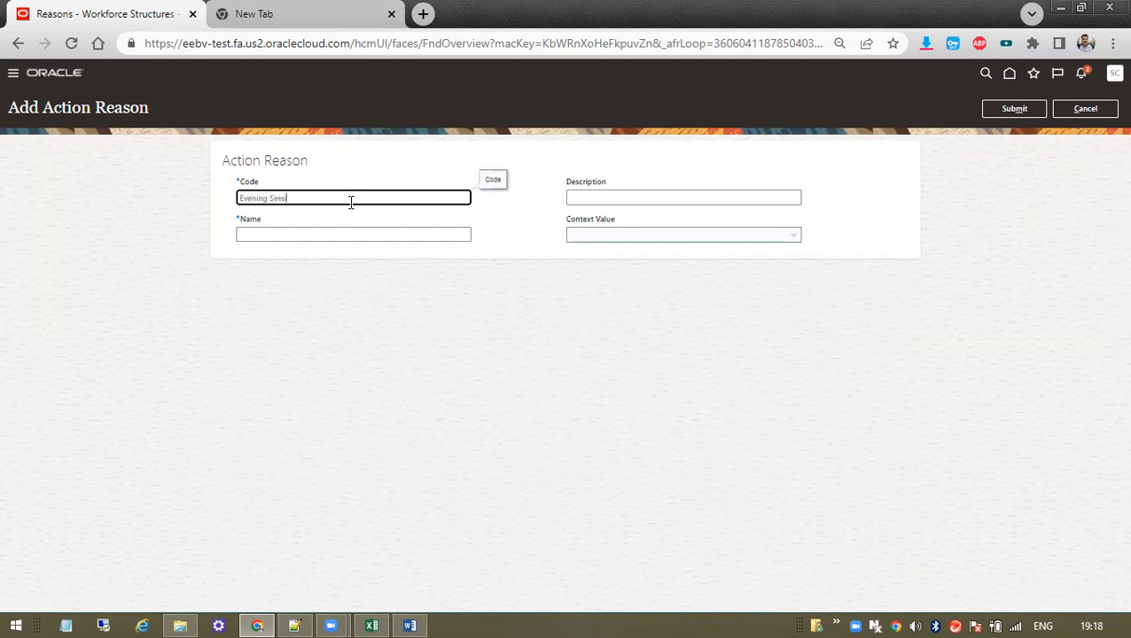
pyautogui.moveTo(351, 202); pyautogui.dragTo(177, 192)
pyautogui.hotkey('ctrl', 'c')
pyautogui.click(285, 227)
pyautogui.hotkey('ctrl', 'v')
pyautogui.click(271, 200)
pyautogui.write('_')
# Copy the name "Evening Session" into the description, leave the context value empty, and submit the action reason
pyautogui.moveTo(264, 219); pyautogui.dragTo(212, 240)
pyautogui.hotkey('ctrl', 'c')
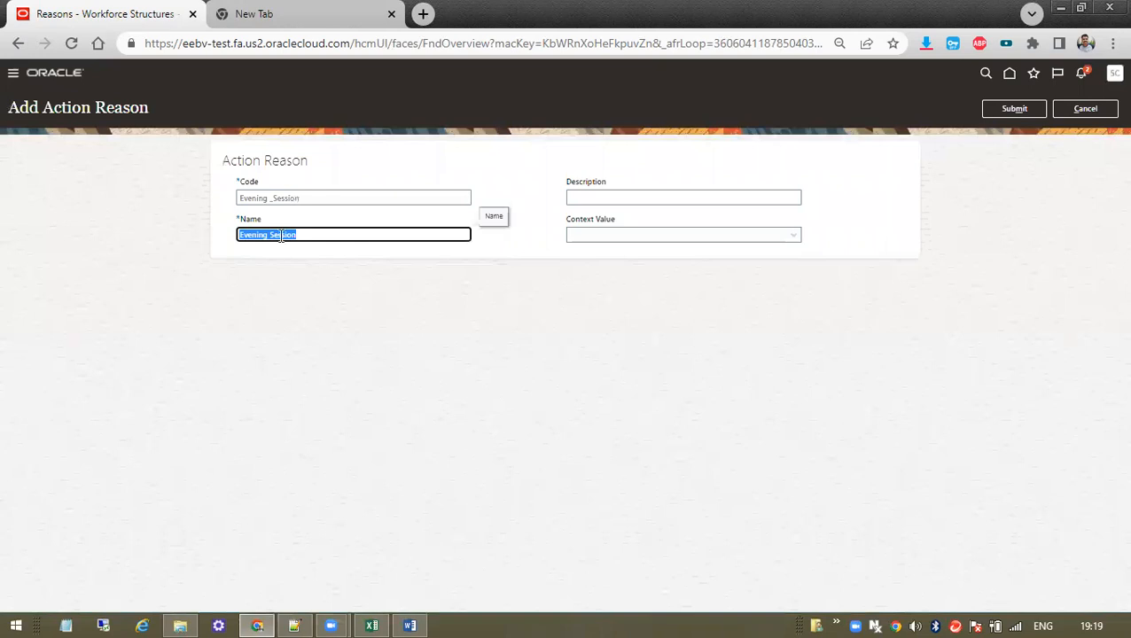
pyautogui.click(648, 200)
pyautogui.hotkey('ctrl', 'v')
pyautogui.click(607, 236)
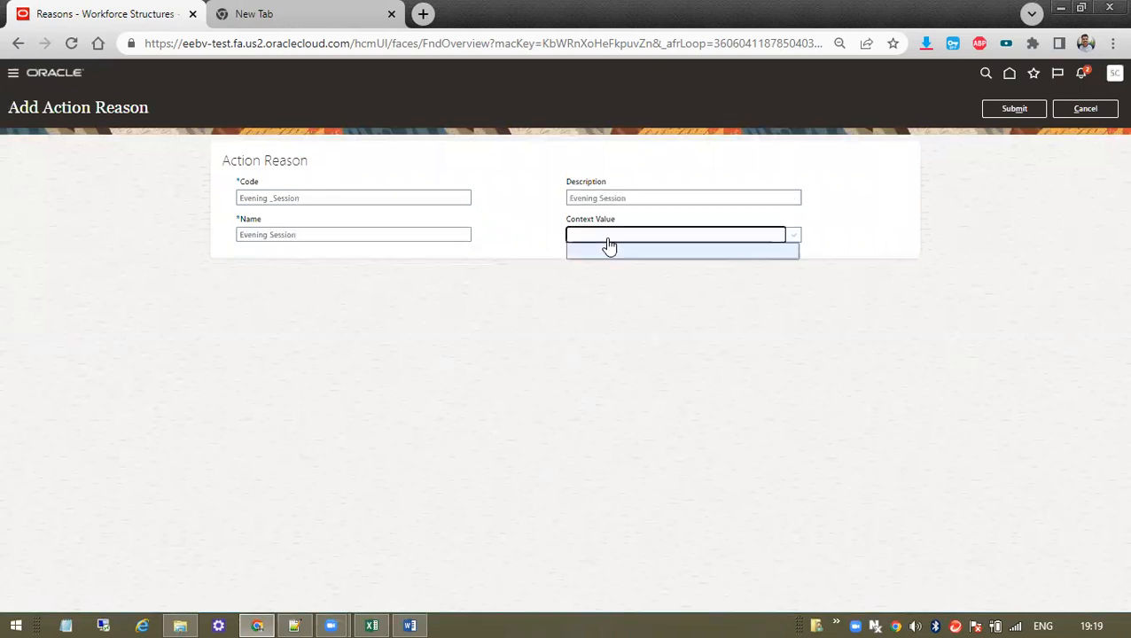
pyautogui.click(527, 309)
pyautogui.click(1016, 110)
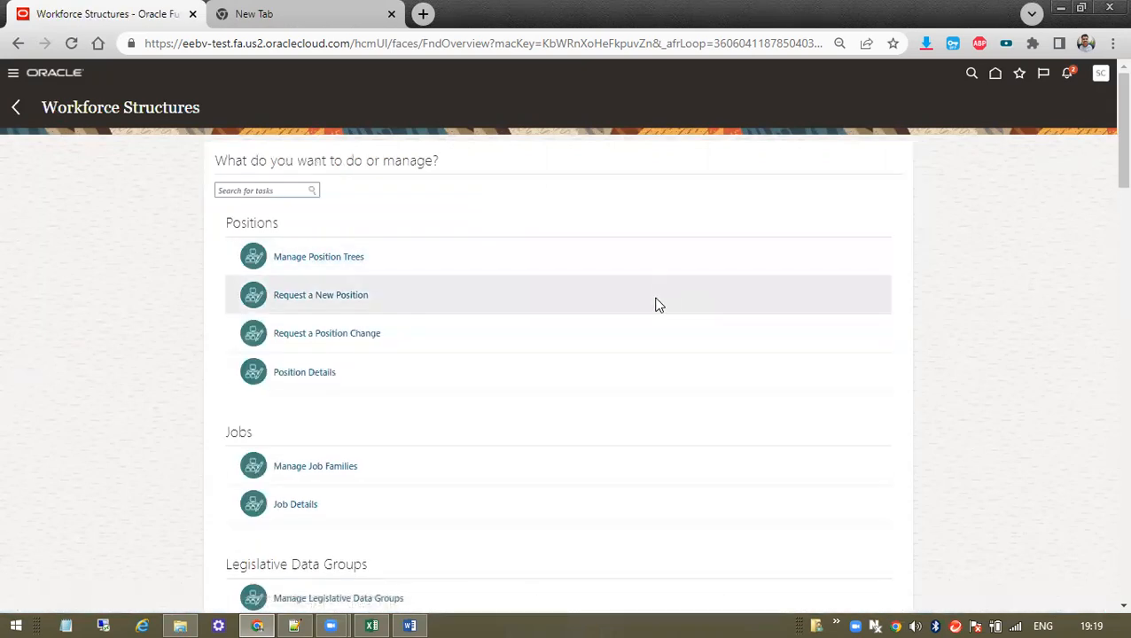
# Find "action" on the Workforce Structures page and open Configure Actions under Other Processes
pyautogui.scroll(-12, 659, 305)
pyautogui.scroll(-15, 622, 396)
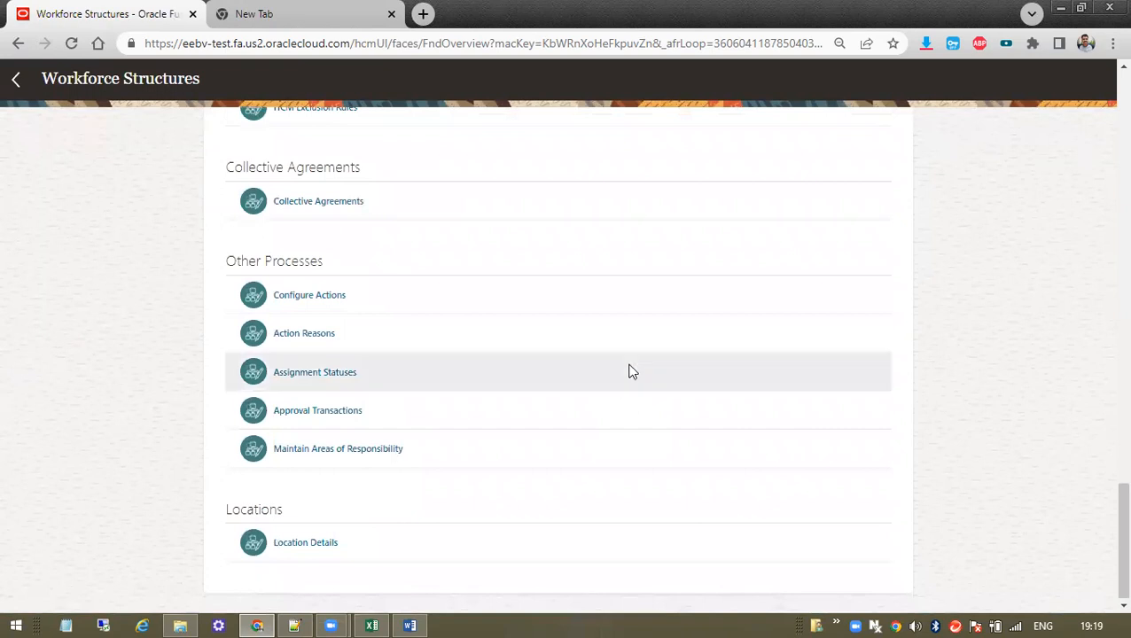
pyautogui.scroll(3, 628, 371)
pyautogui.hotkey('ctrl', 'f')
pyautogui.write('action')
pyautogui.press('Return')
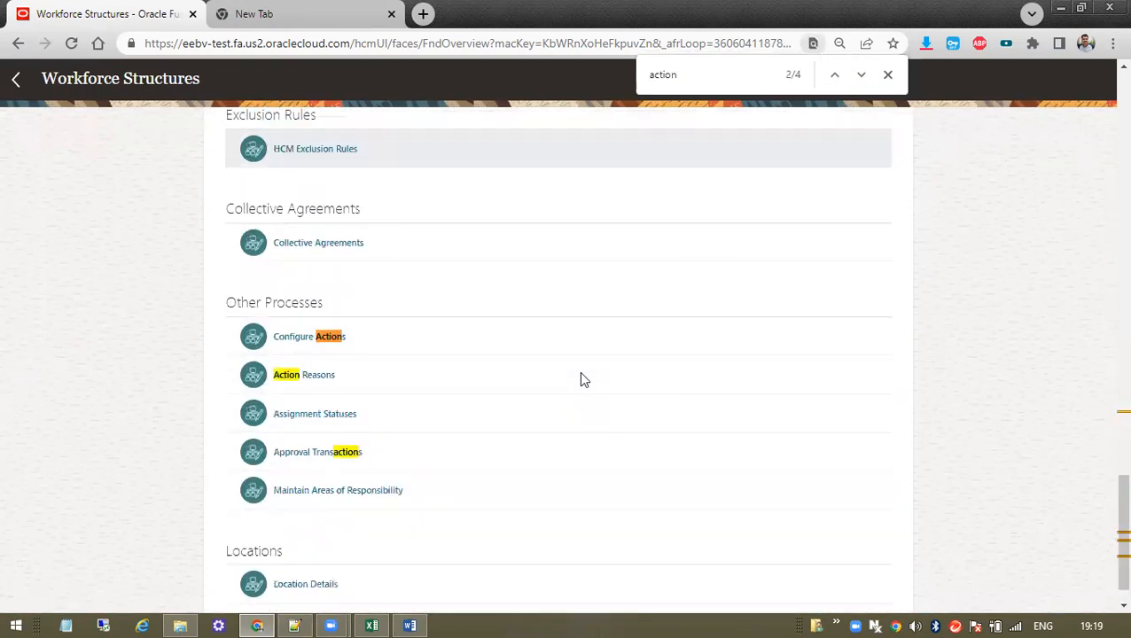
pyautogui.click(887, 75)
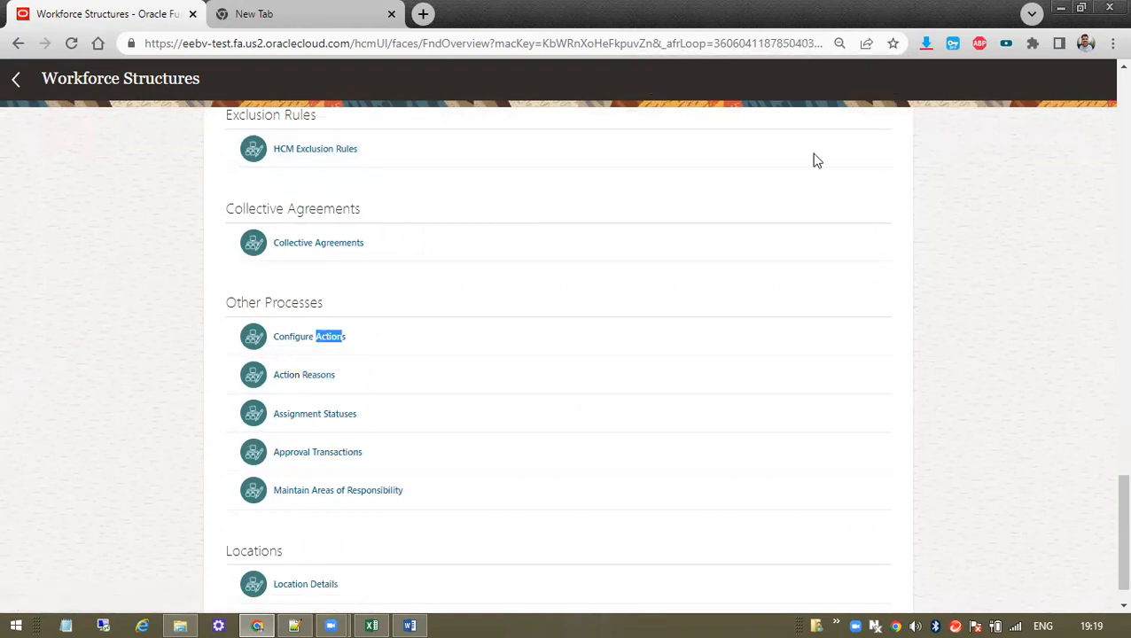
pyautogui.click(332, 344)
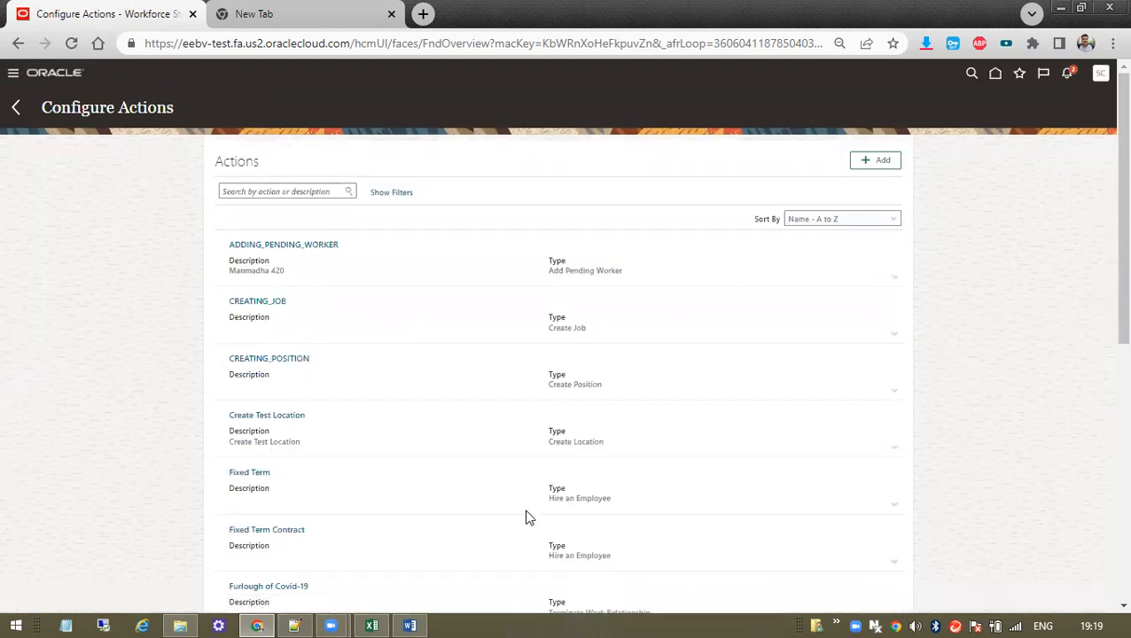
# Look through the configured actions and search them for "Location"
pyautogui.scroll(-2, 528, 517)
pyautogui.scroll(-2, 528, 518)
pyautogui.scroll(2, 544, 440)
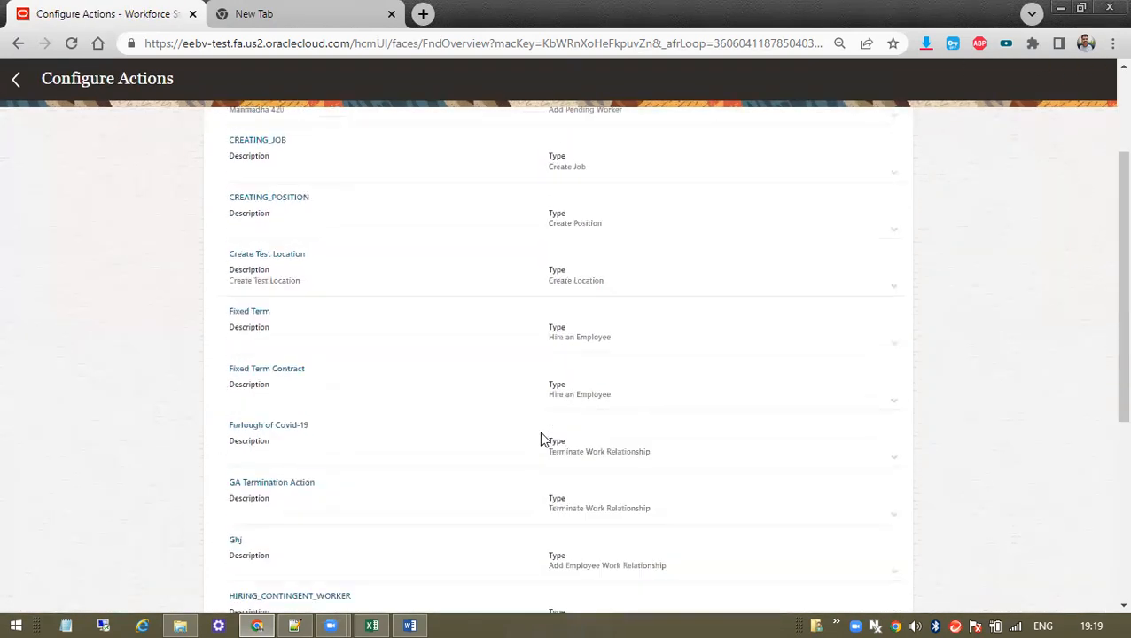
pyautogui.scroll(2, 544, 441)
pyautogui.click(268, 193)
pyautogui.write('Lo')
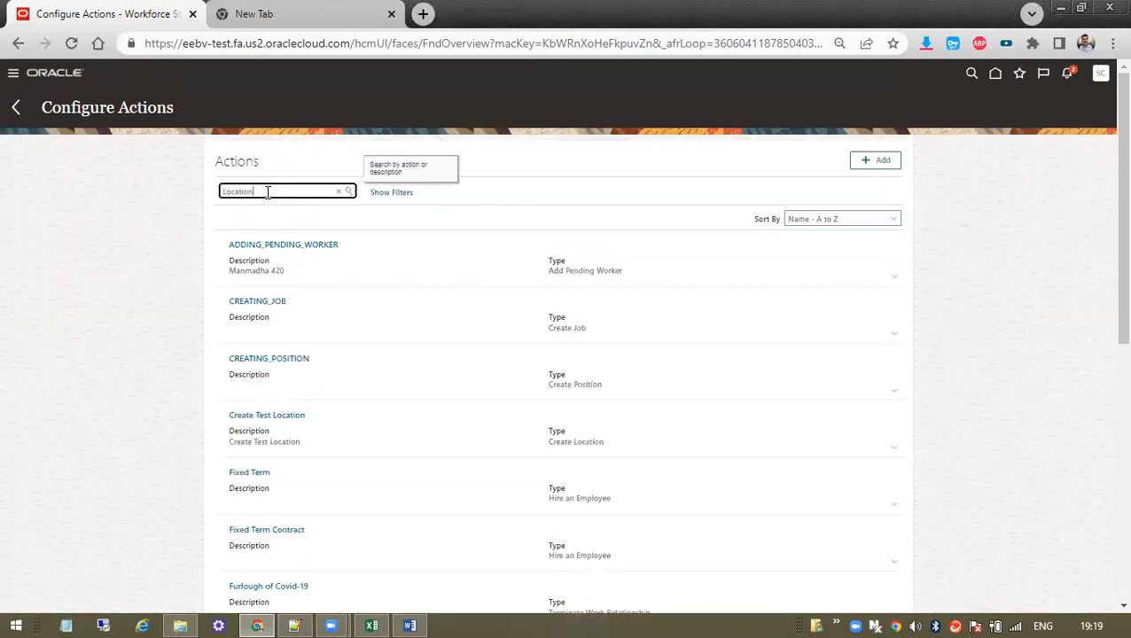
pyautogui.write('cation')
pyautogui.press('Return')
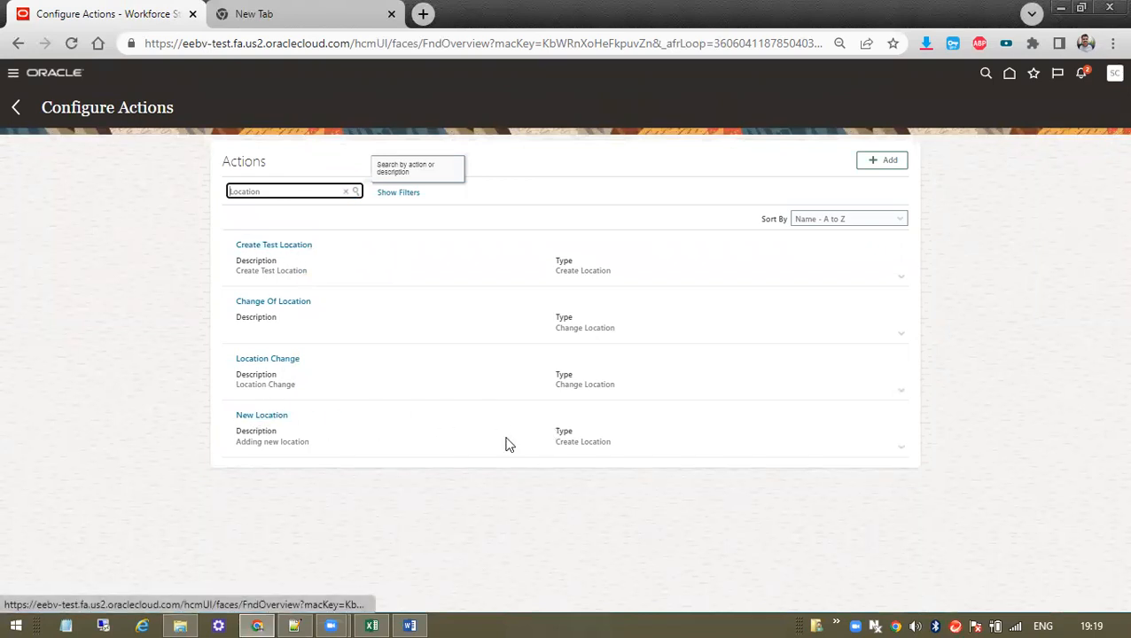
# Open the New Location action, fill in its required TSR_JOB field, and continue to the action reasons
pyautogui.click(266, 418)
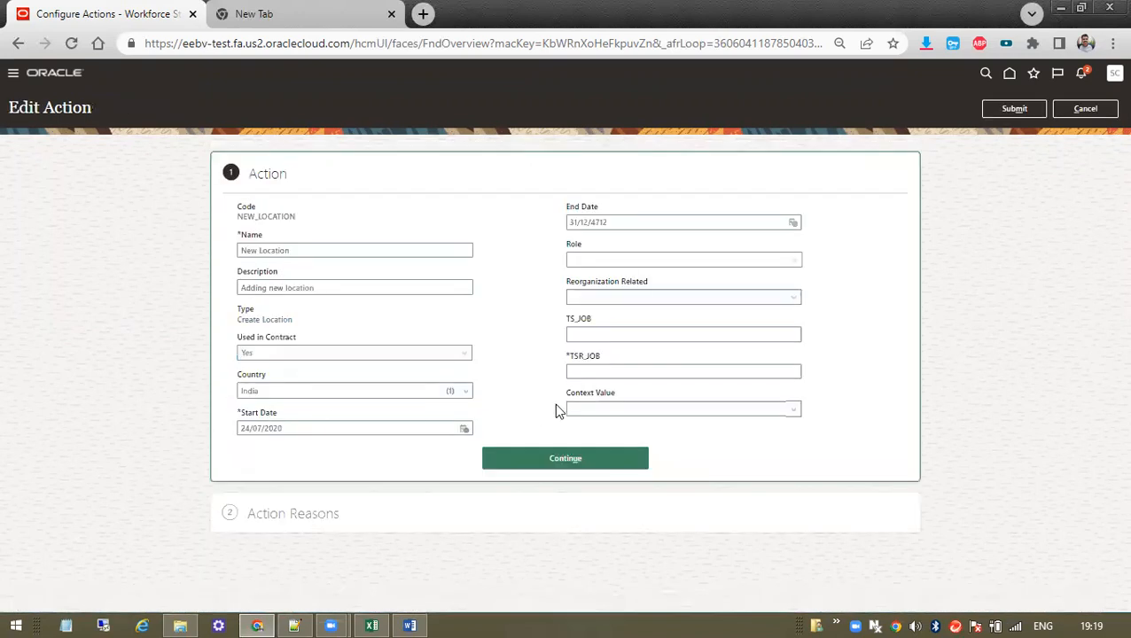
pyautogui.moveTo(325, 254); pyautogui.dragTo(179, 247)
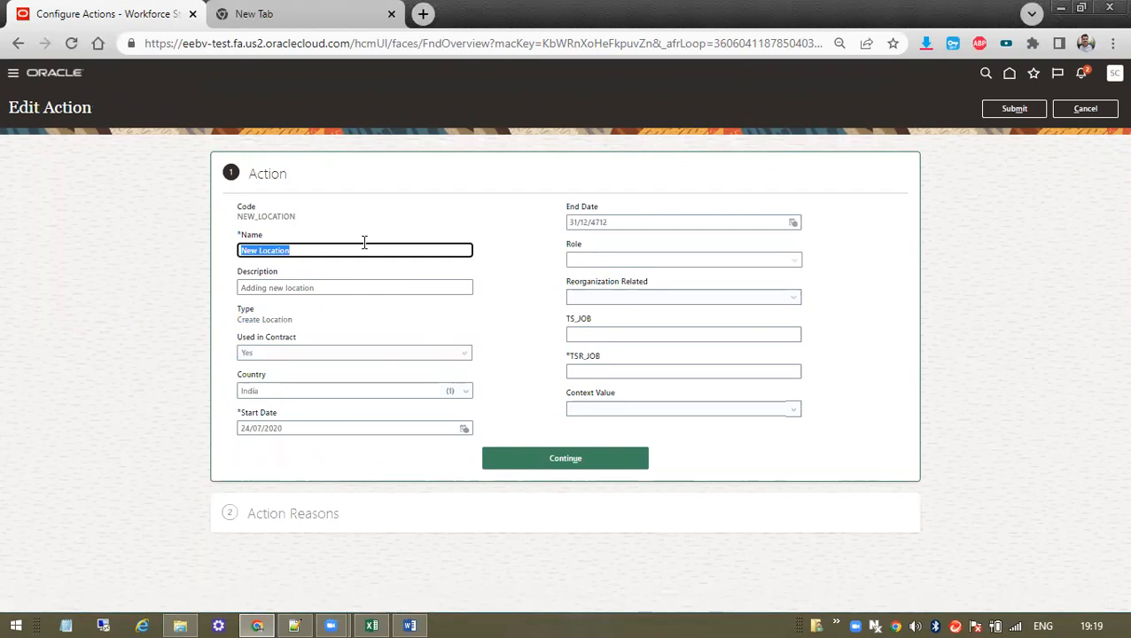
pyautogui.click(576, 459)
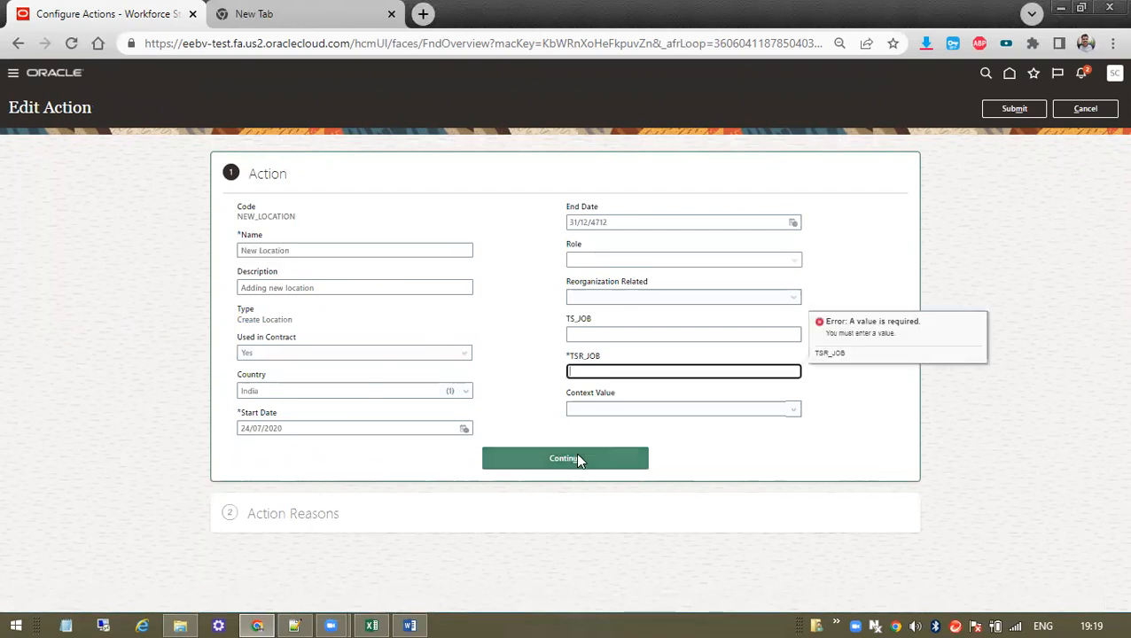
pyautogui.write('TR')
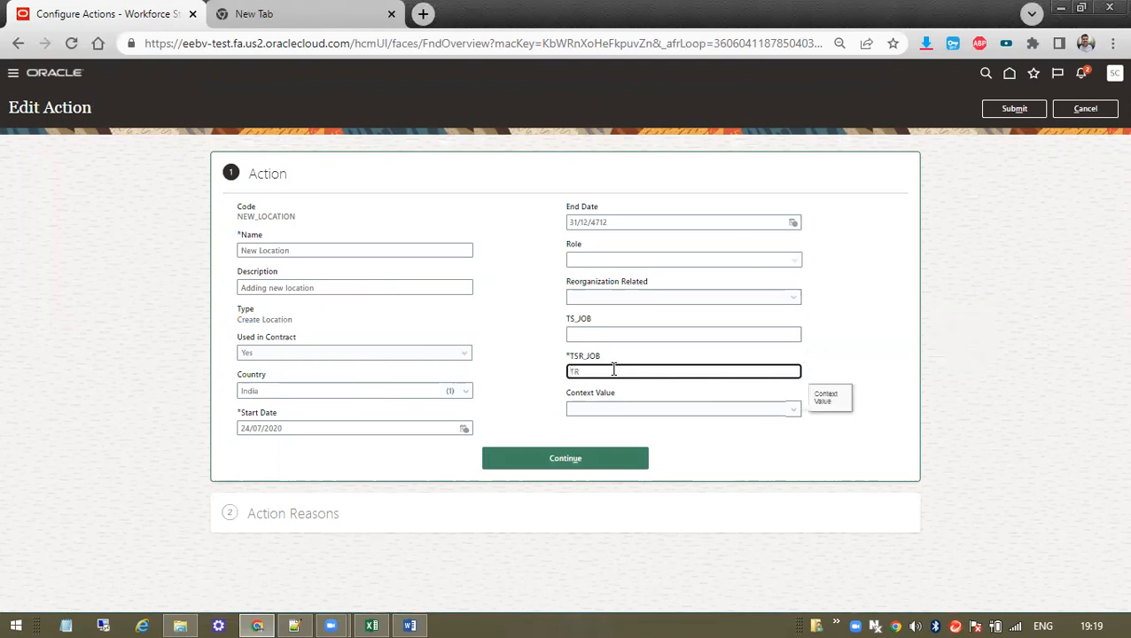
pyautogui.write('TT')
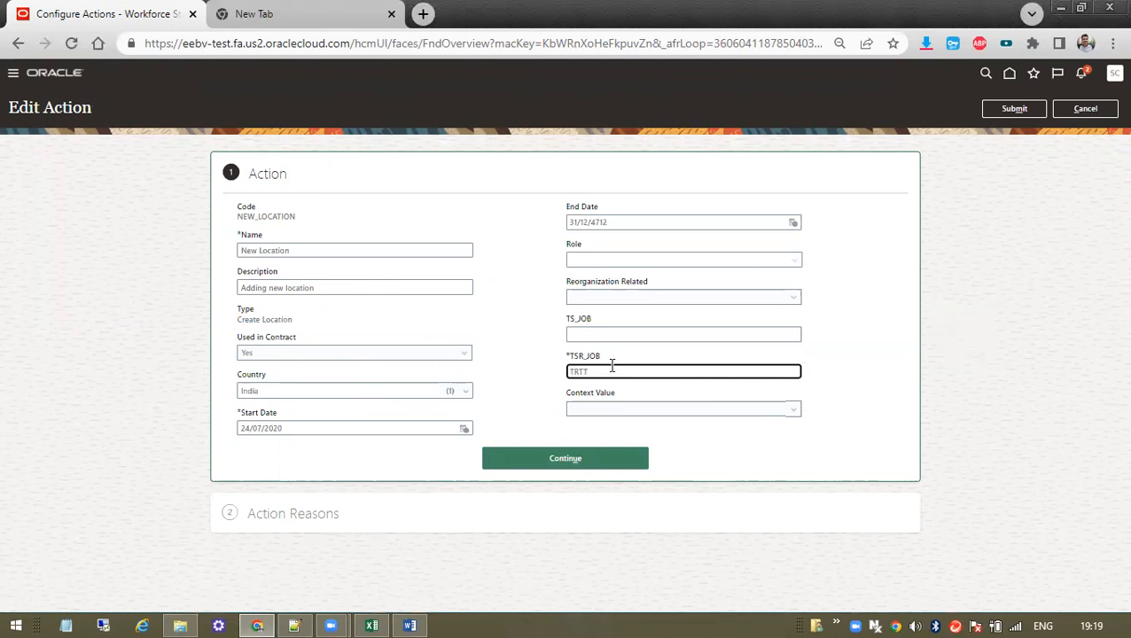
pyautogui.press('BackSpace')
pyautogui.press('BackSpace')
pyautogui.press('BackSpace')
pyautogui.click(588, 461)
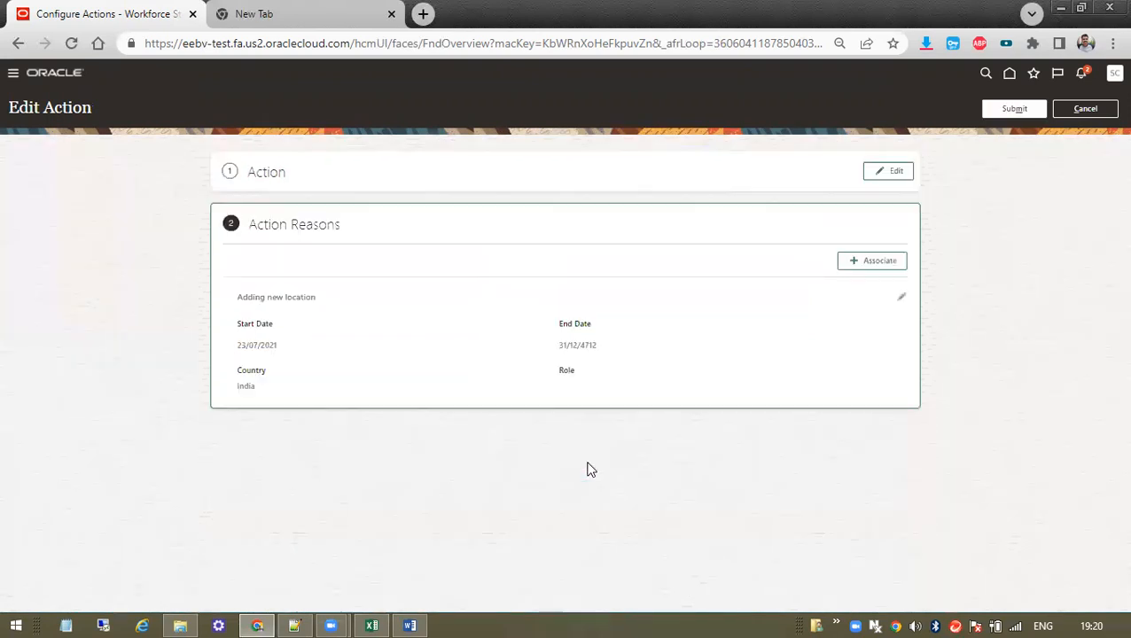
# Associate another action reason with the New Location action, choosing Evening Session as the reason
pyautogui.click(874, 265)
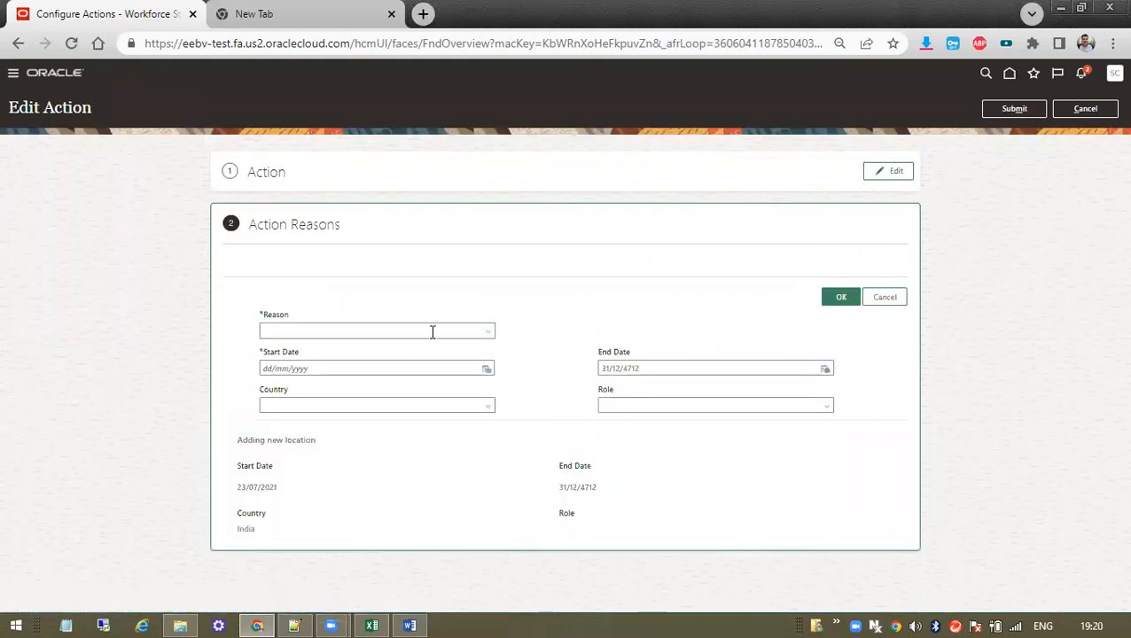
pyautogui.click(433, 333)
pyautogui.write('s')
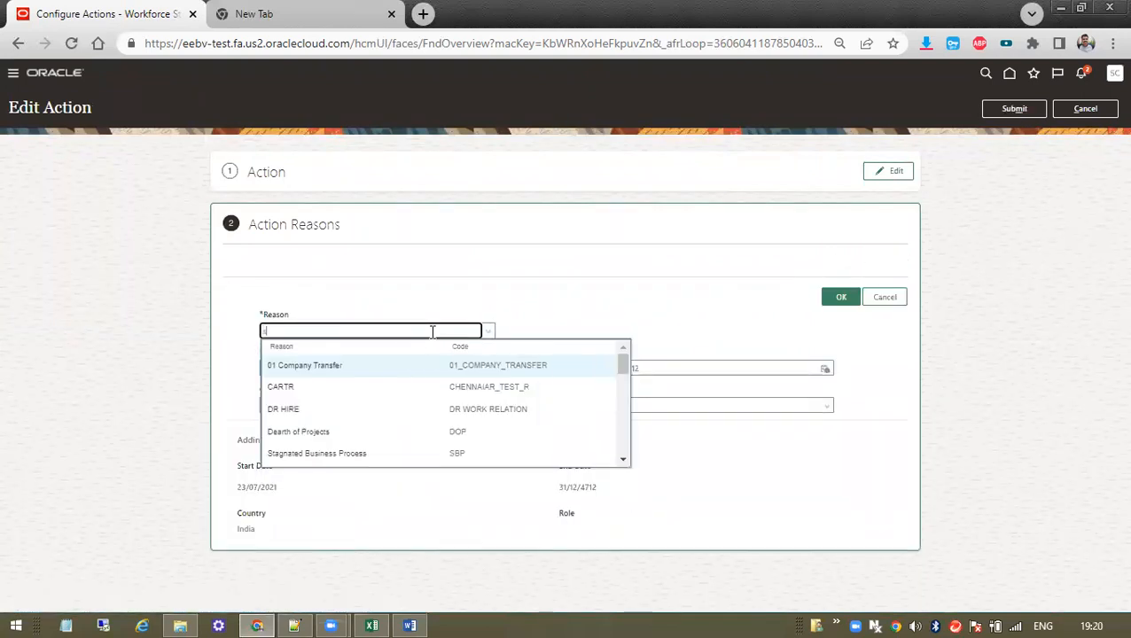
pyautogui.write('e')
pyautogui.press('BackSpace')
pyautogui.write('eve')
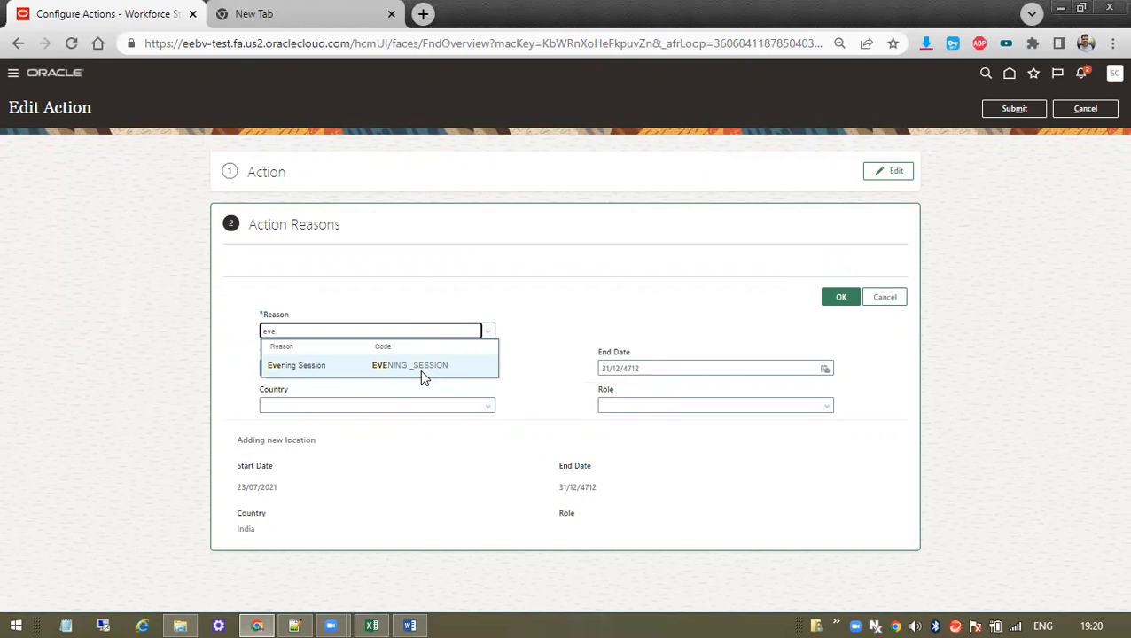
pyautogui.click(422, 372)
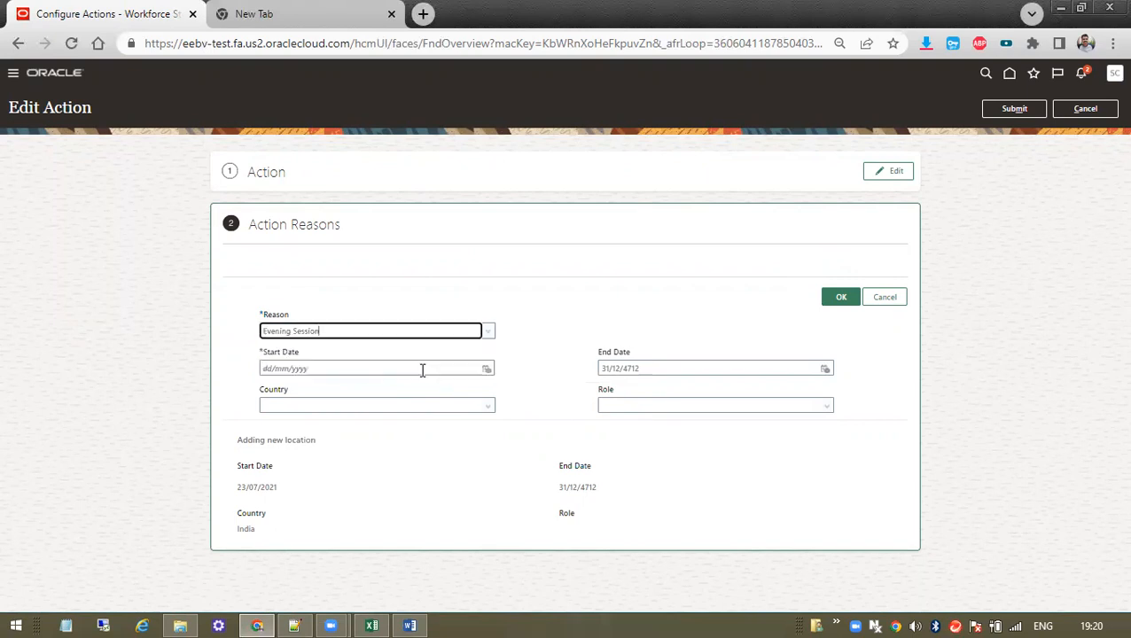
# Set the Evening Session reason's start date to 31/05/2022, confirm the association, and submit the action
pyautogui.click(487, 369)
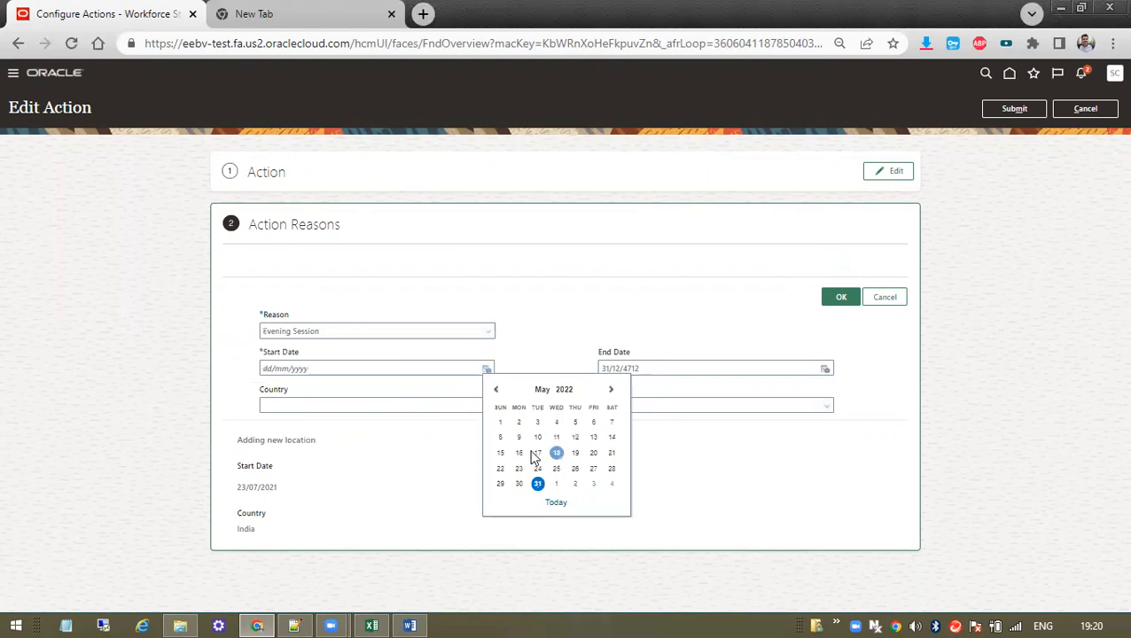
pyautogui.click(537, 487)
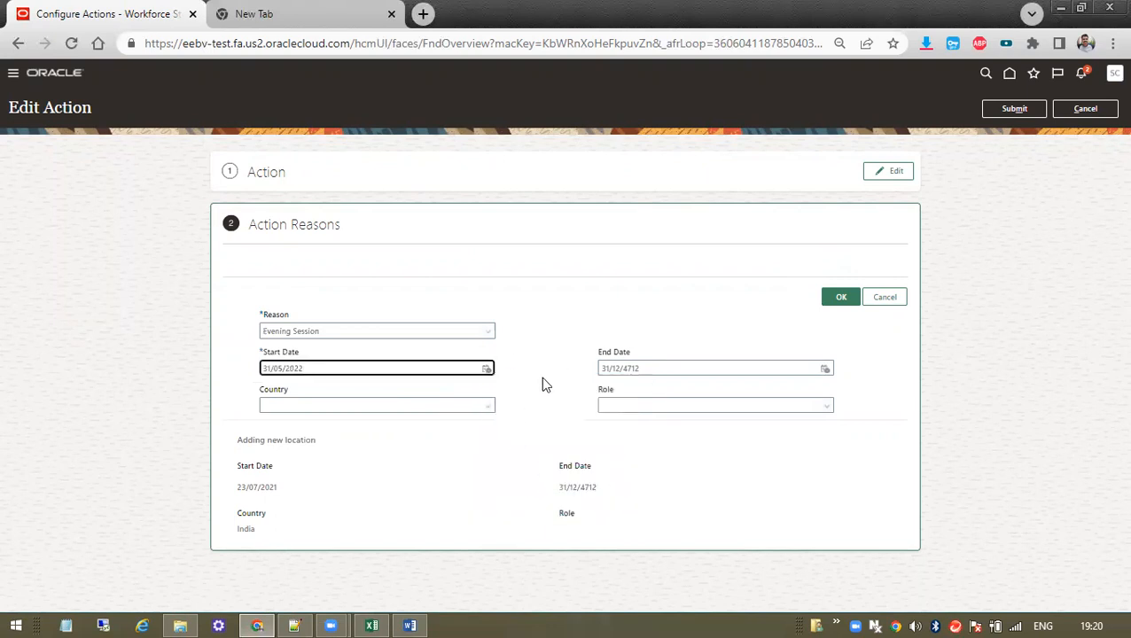
pyautogui.click(842, 299)
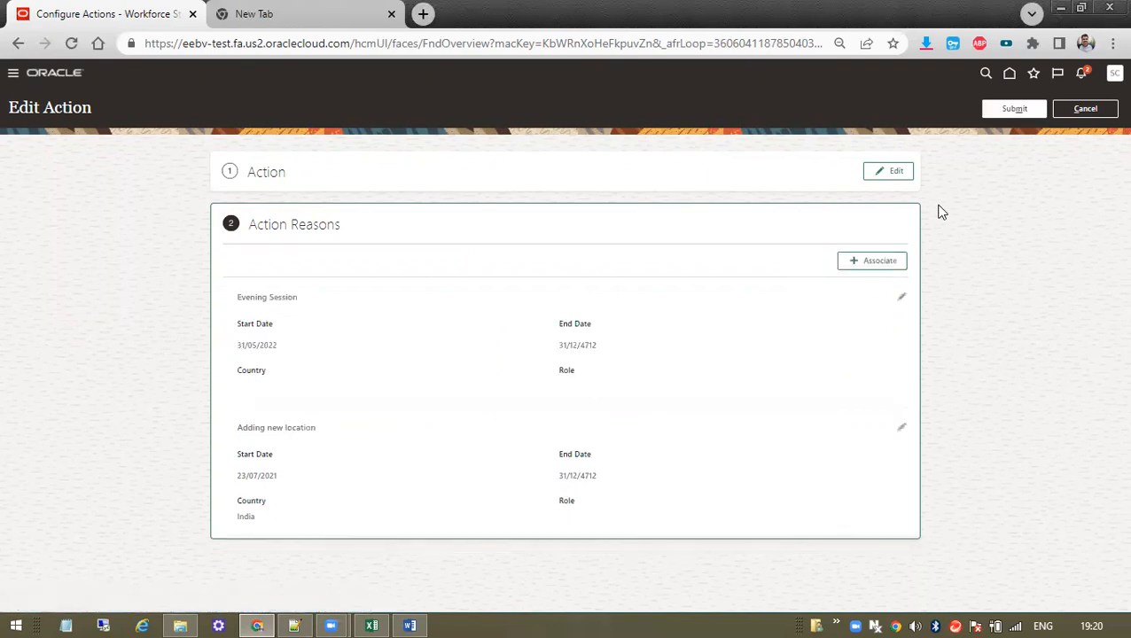
pyautogui.click(1007, 109)
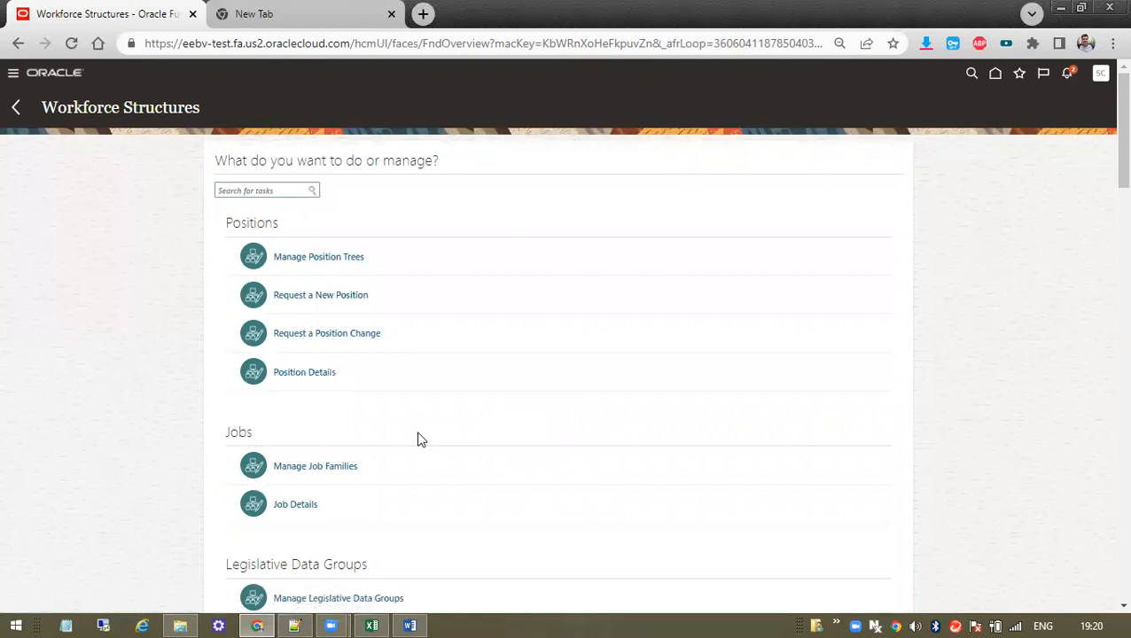
# Return from Workforce Structures to the home page and open Setup and Maintenance
pyautogui.click(18, 107)
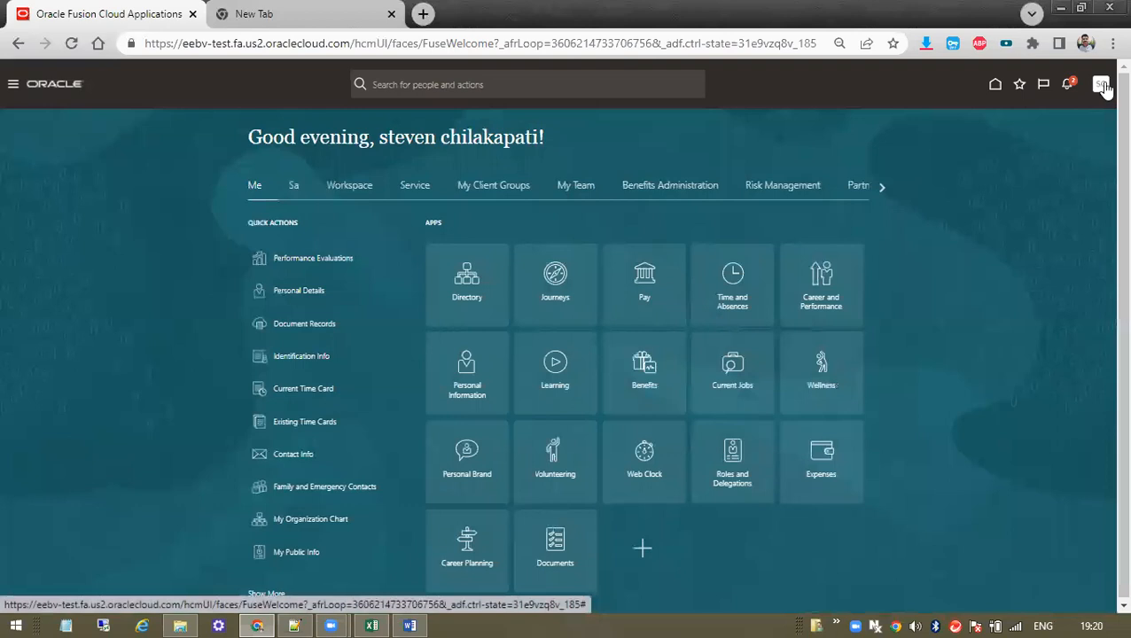
pyautogui.click(1098, 85)
pyautogui.click(899, 253)
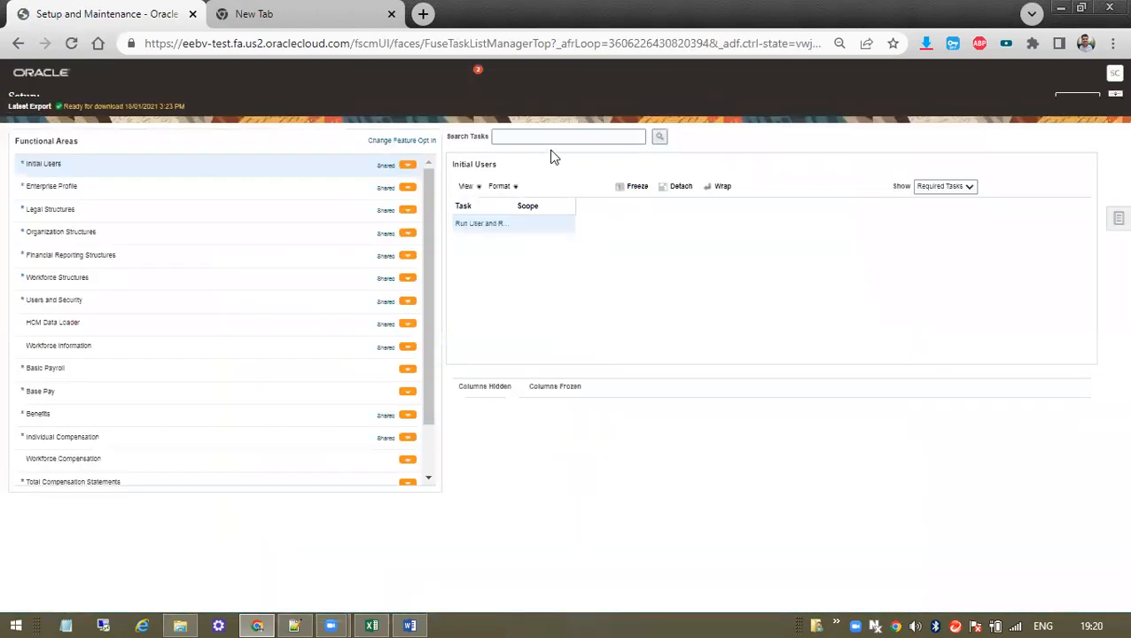
# Search the setup tasks for "Manage Location" and open the Manage Locations task
pyautogui.click(525, 152)
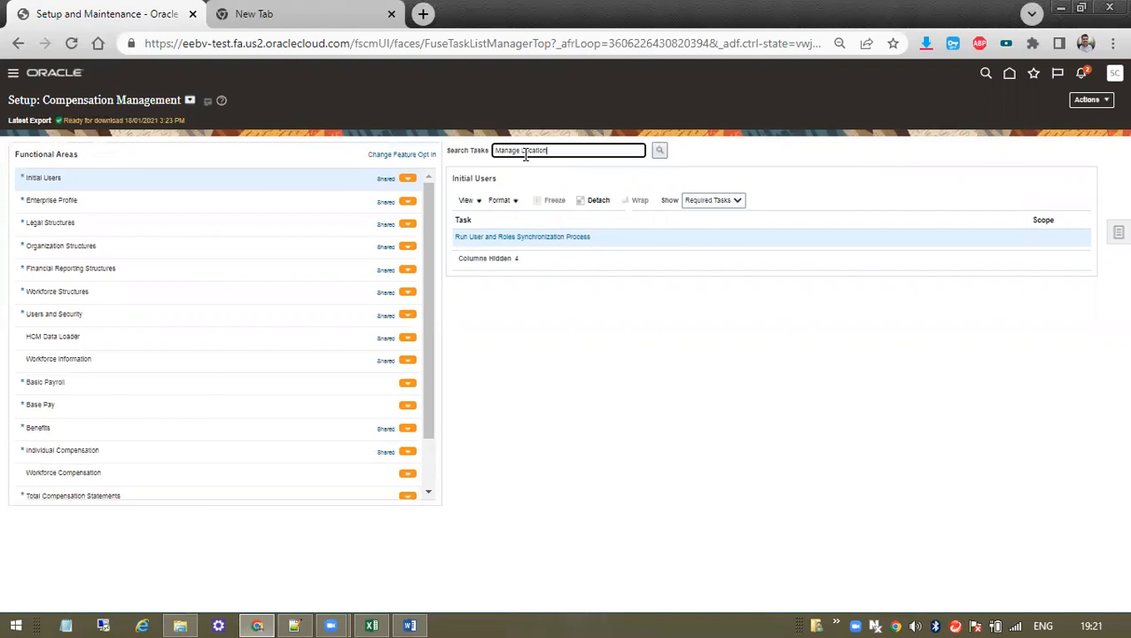
pyautogui.click(659, 154)
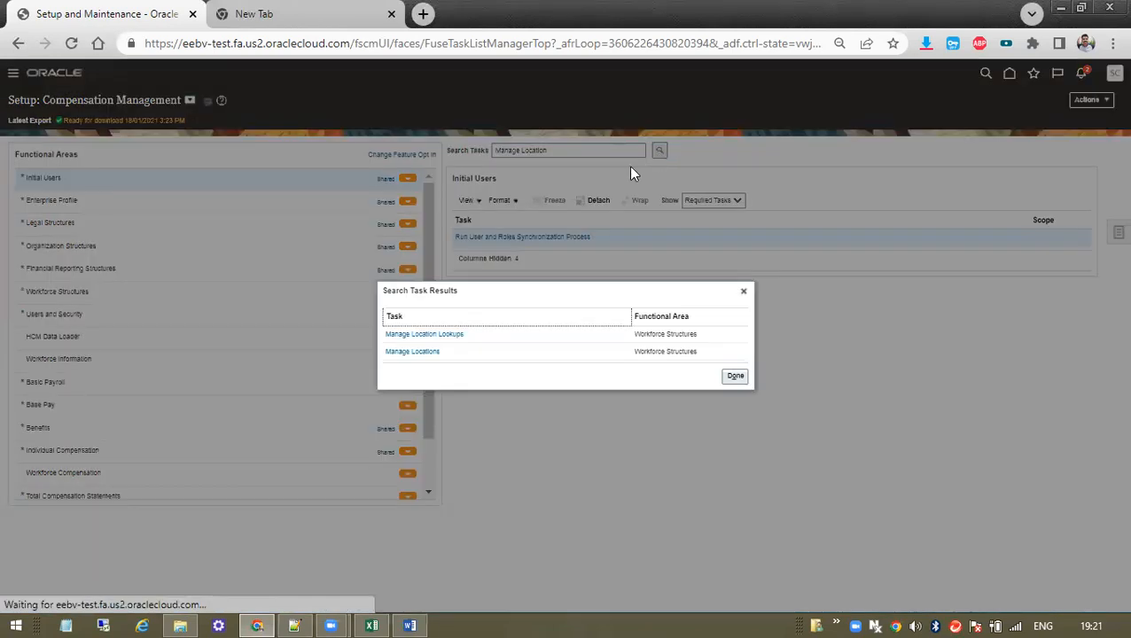
pyautogui.click(417, 351)
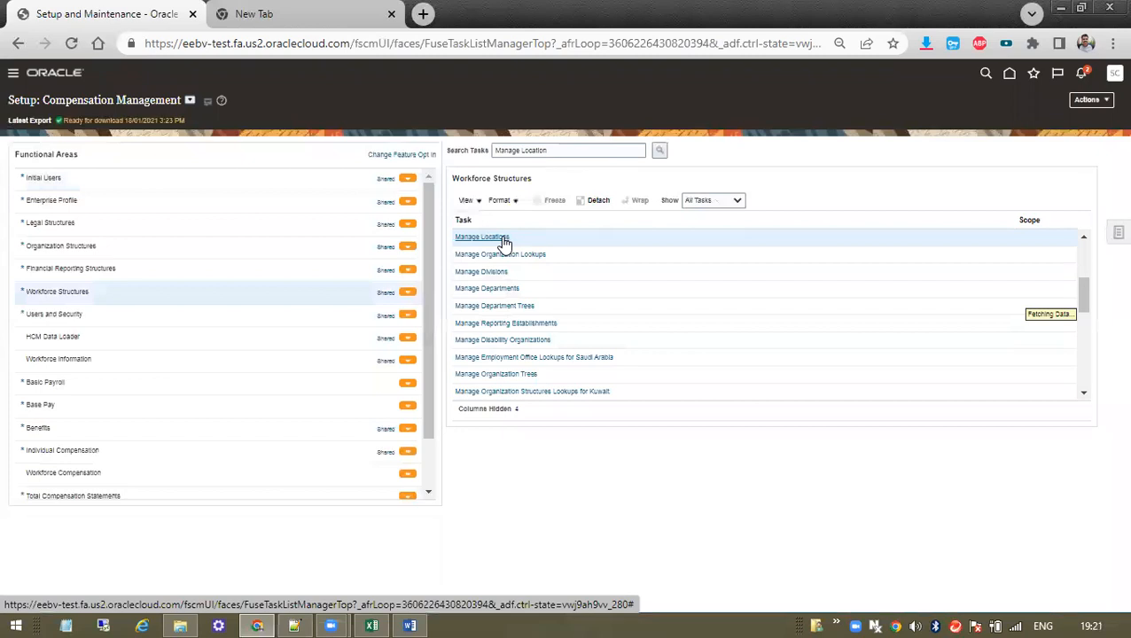
pyautogui.click(502, 237)
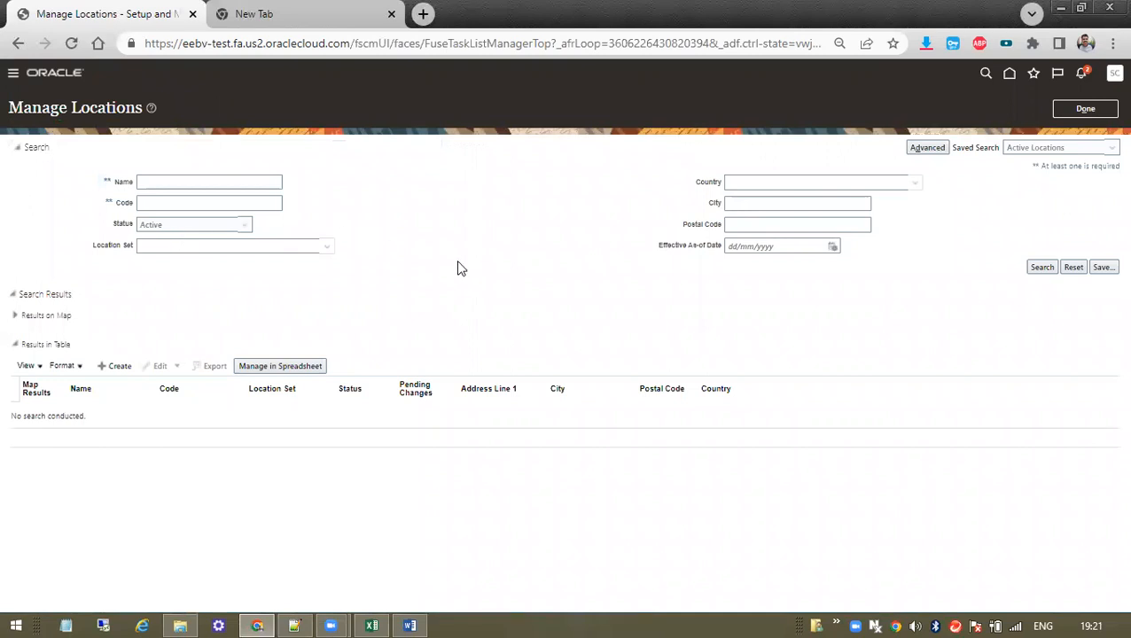
# Start creating a location and open the search for its action reason
pyautogui.click(110, 367)
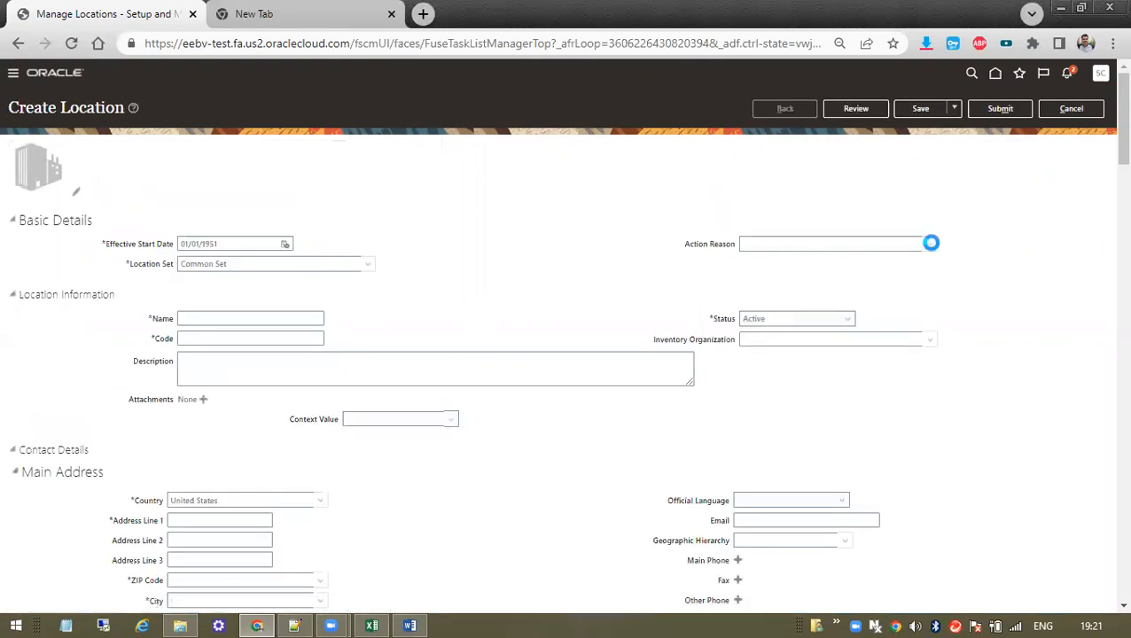
pyautogui.click(931, 242)
pyautogui.click(759, 258)
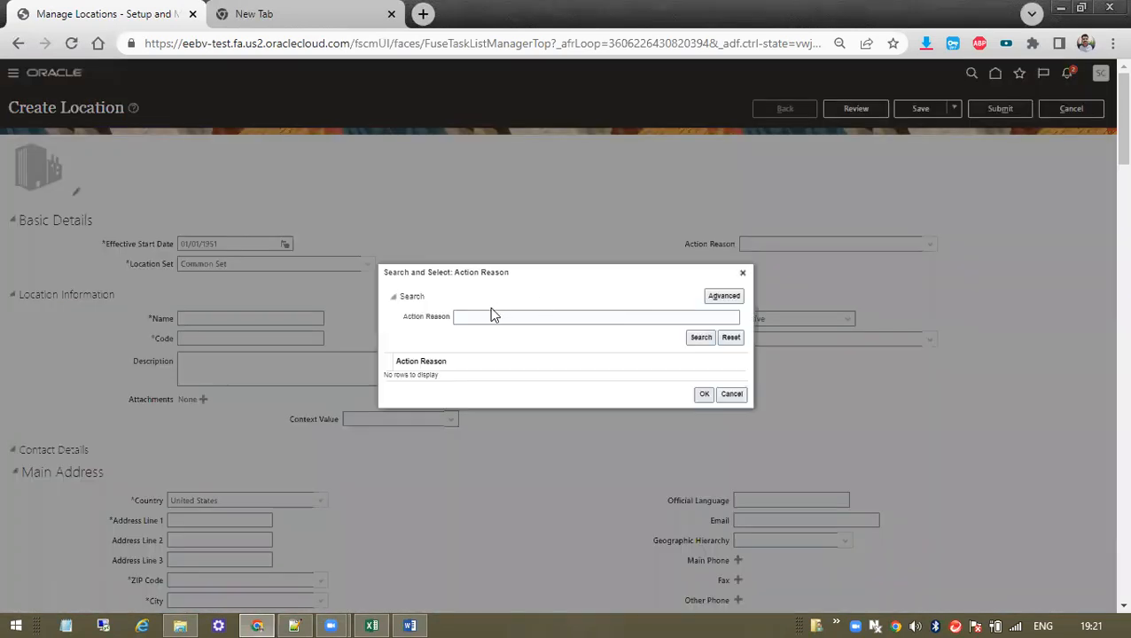
# Search the action reasons for "Eve", "Ev" and "ev", enter "NEW" as another term, and close the search dialog
pyautogui.click(486, 316)
pyautogui.write('Eve')
pyautogui.click(700, 338)
pyautogui.click(707, 338)
pyautogui.doubleClick(462, 317)
pyautogui.write('Ev')
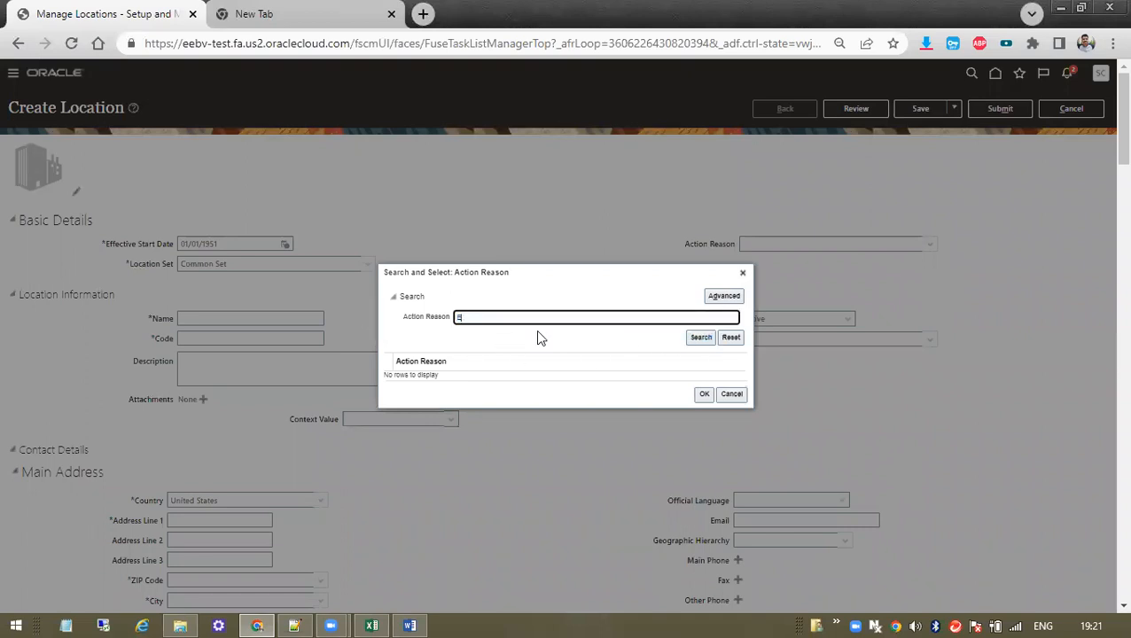
pyautogui.click(697, 338)
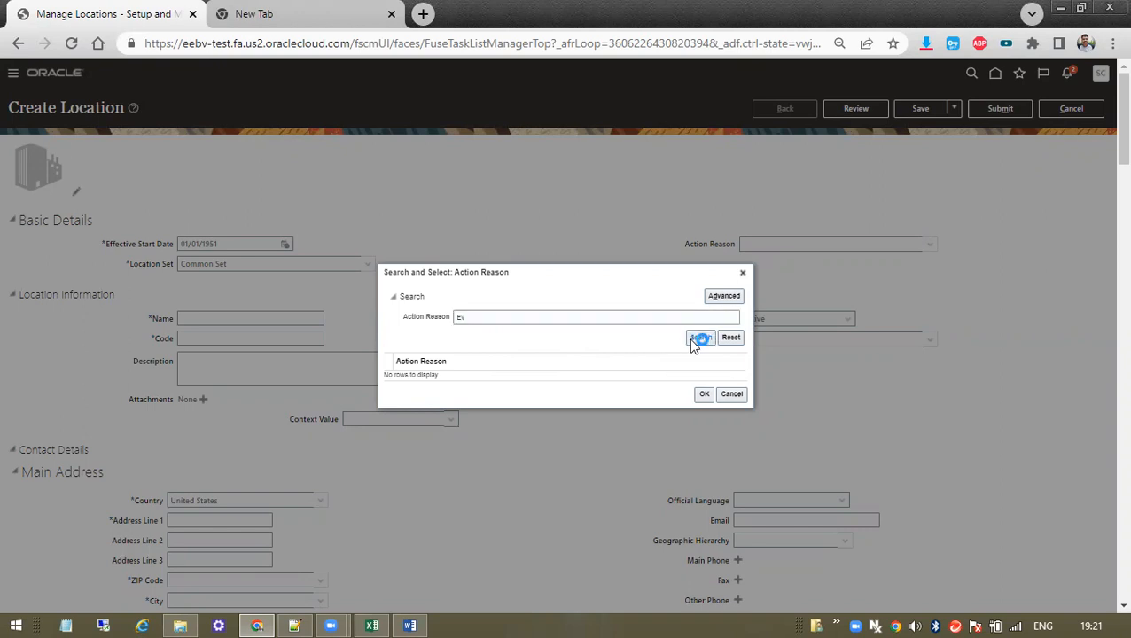
pyautogui.doubleClick(458, 318)
pyautogui.write('ev')
pyautogui.click(697, 338)
pyautogui.doubleClick(463, 317)
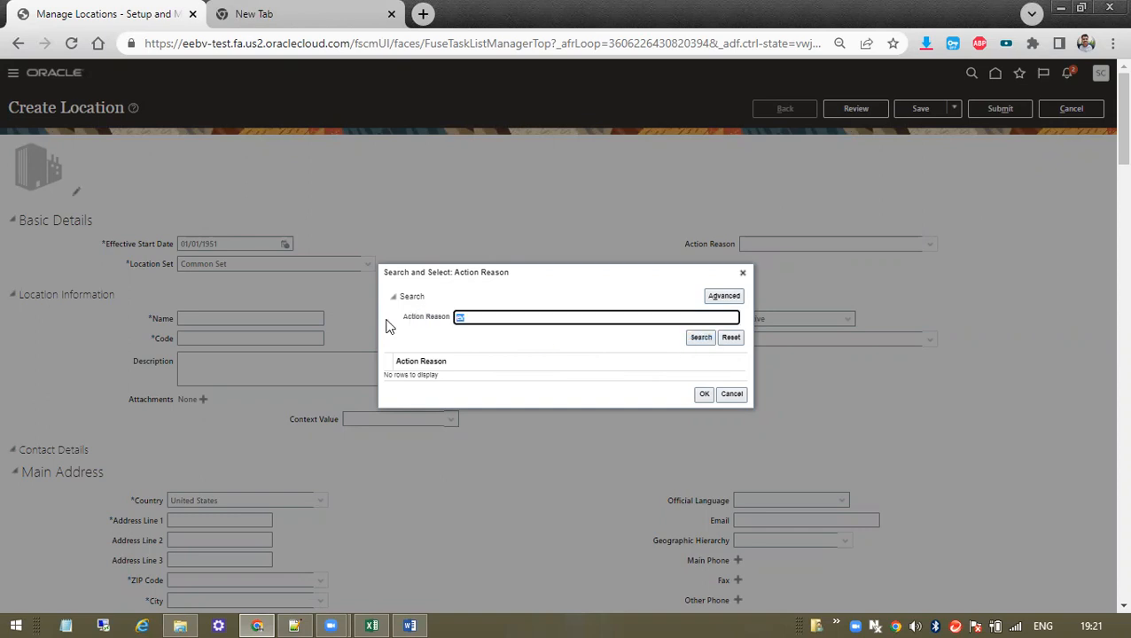
pyautogui.write('NEW')
pyautogui.click(743, 272)
# Try the effective start date 31/01/1951 for the location and check the available action reasons
pyautogui.click(284, 245)
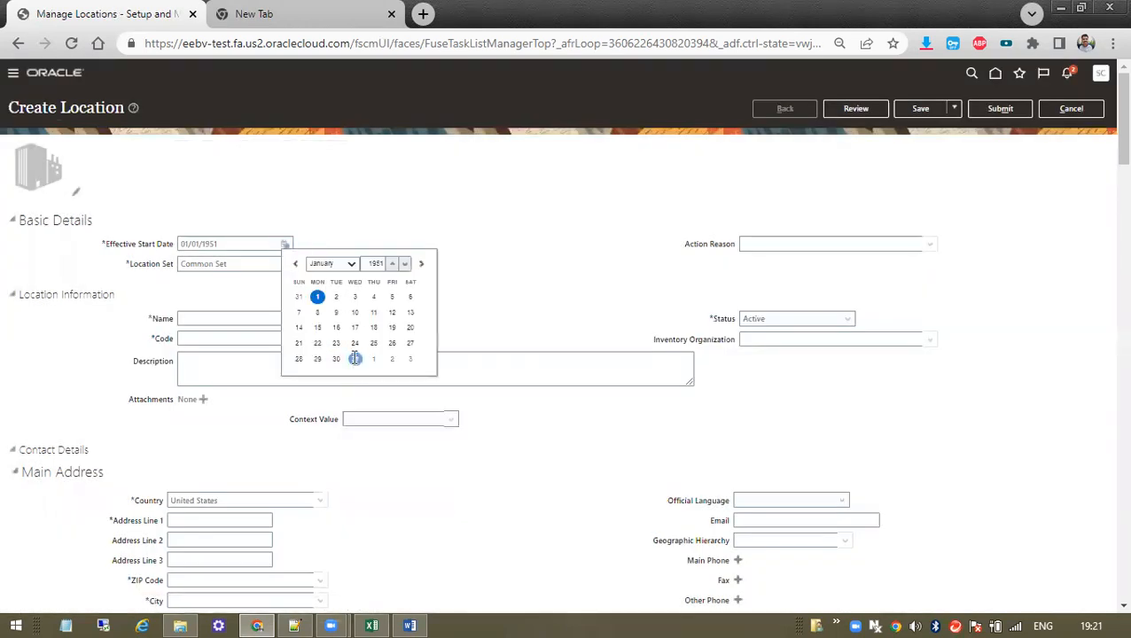
pyautogui.click(355, 359)
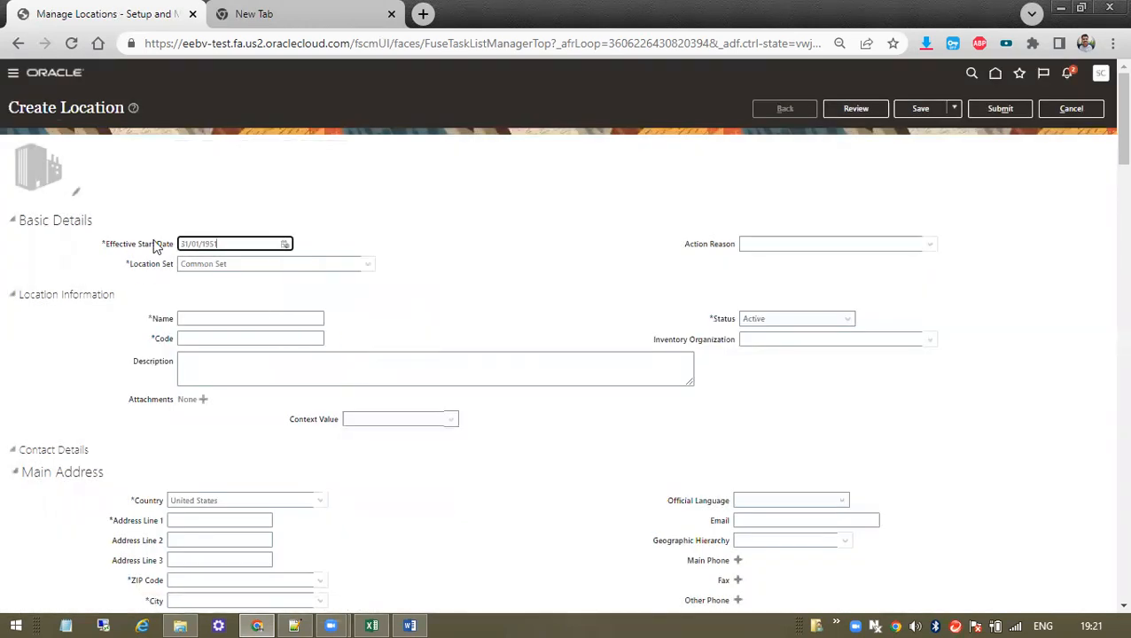
pyautogui.click(930, 243)
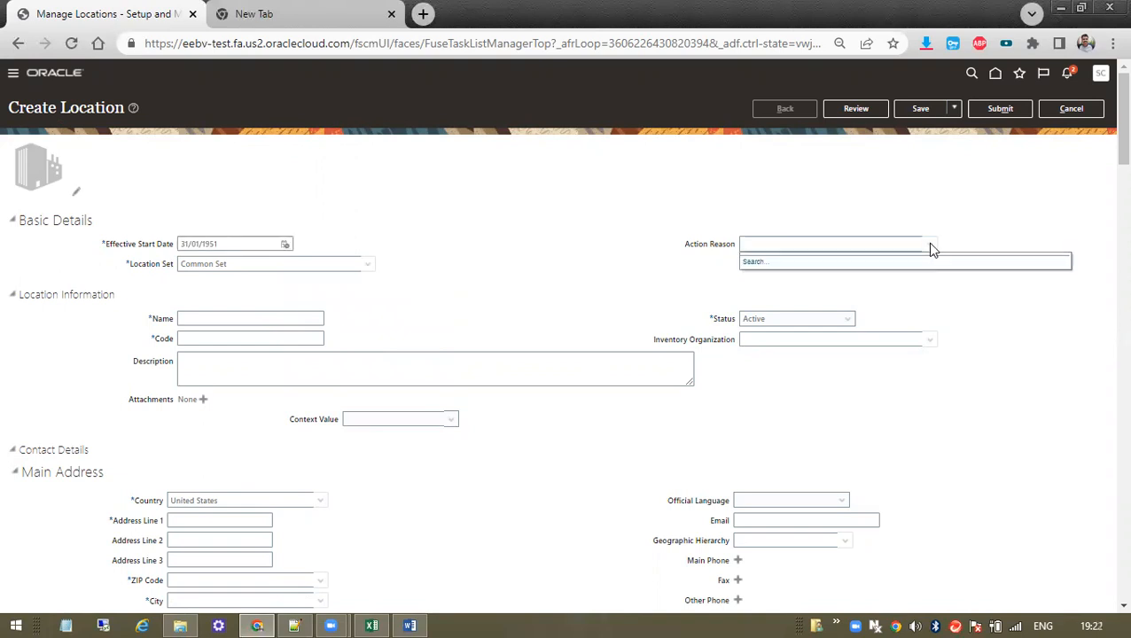
pyautogui.click(777, 264)
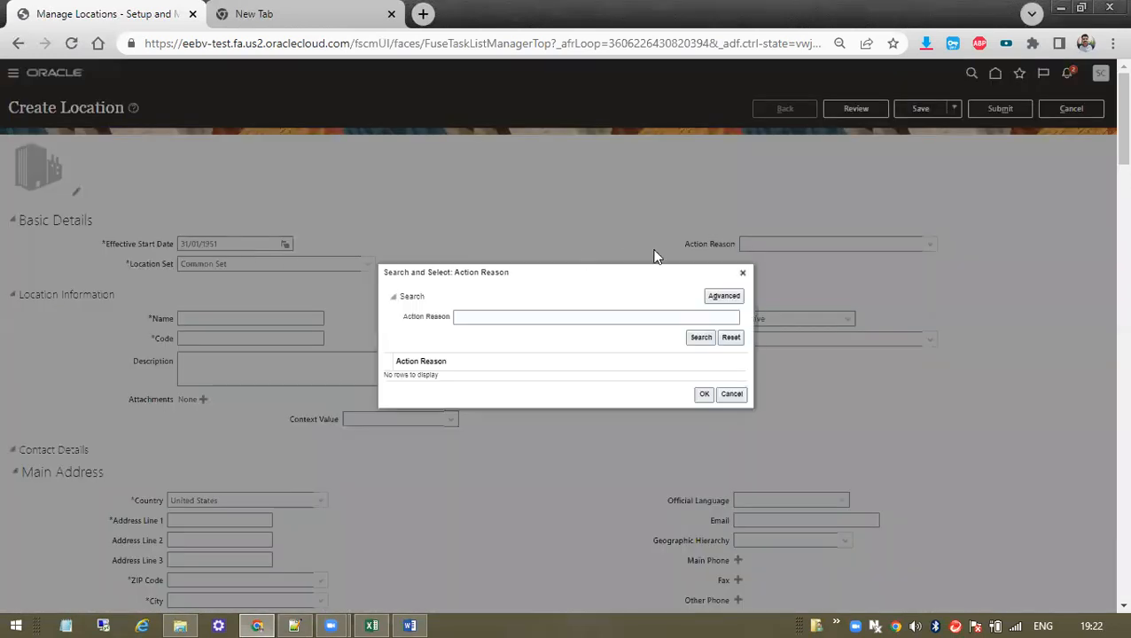
pyautogui.click(743, 272)
# Set the new location's effective start date to 31/05/2022
pyautogui.click(282, 244)
pyautogui.click(284, 246)
pyautogui.click(370, 264)
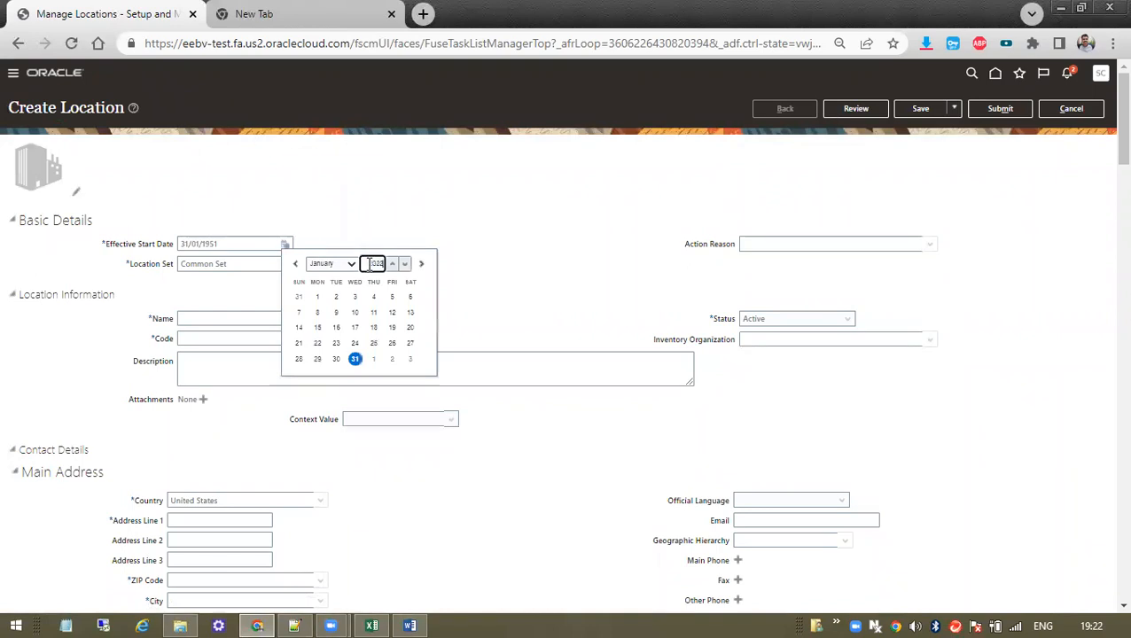
pyautogui.write('2022')
pyautogui.click(344, 263)
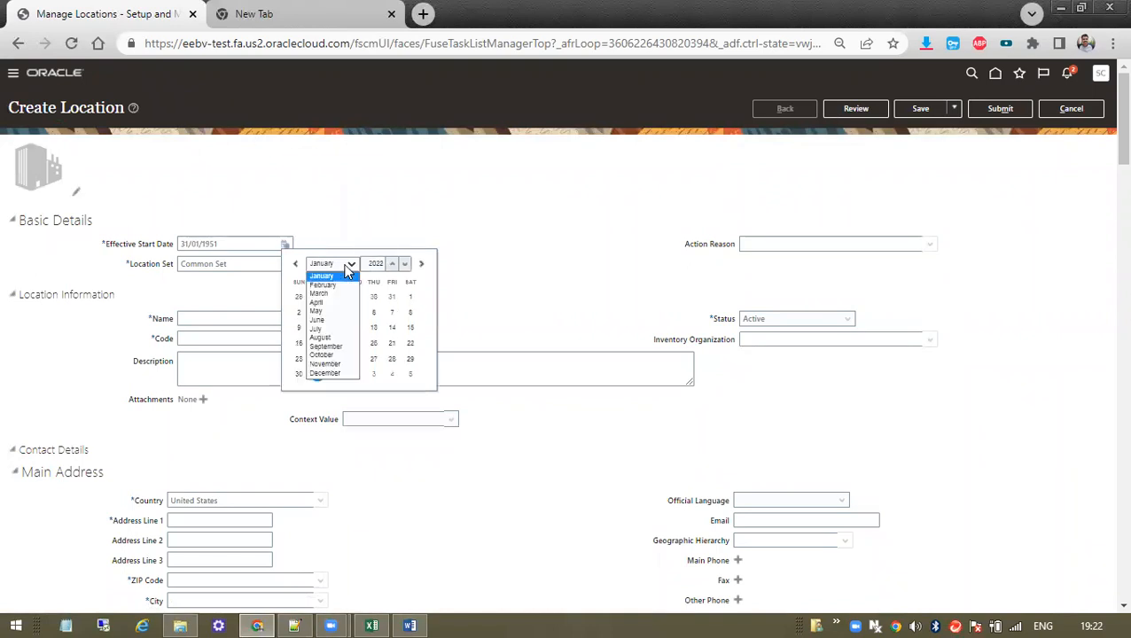
pyautogui.click(334, 313)
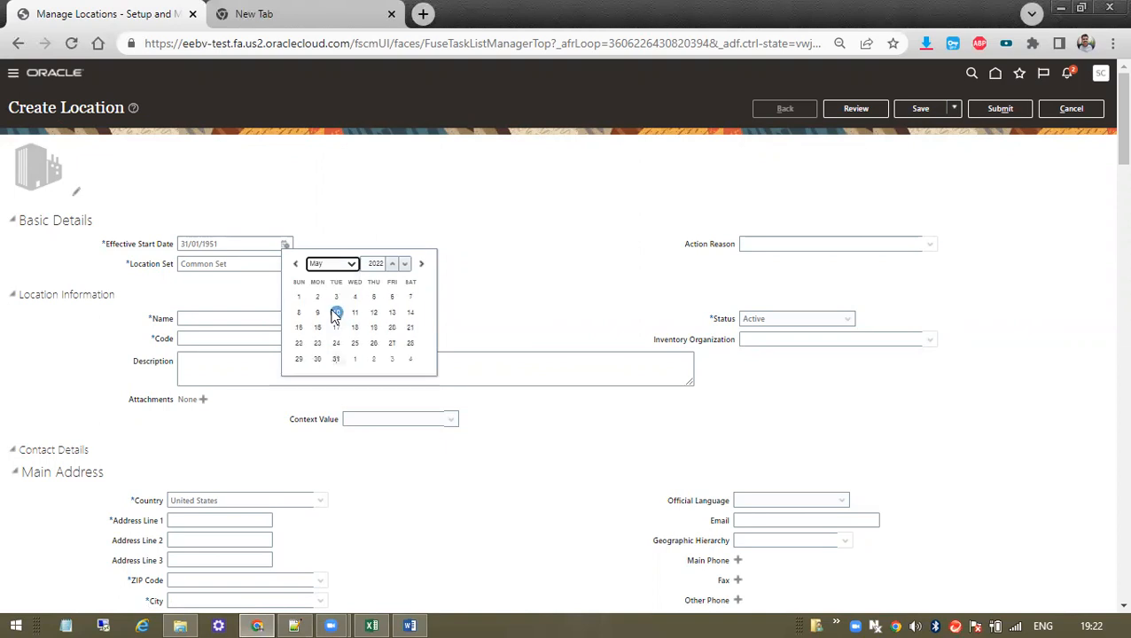
pyautogui.click(336, 358)
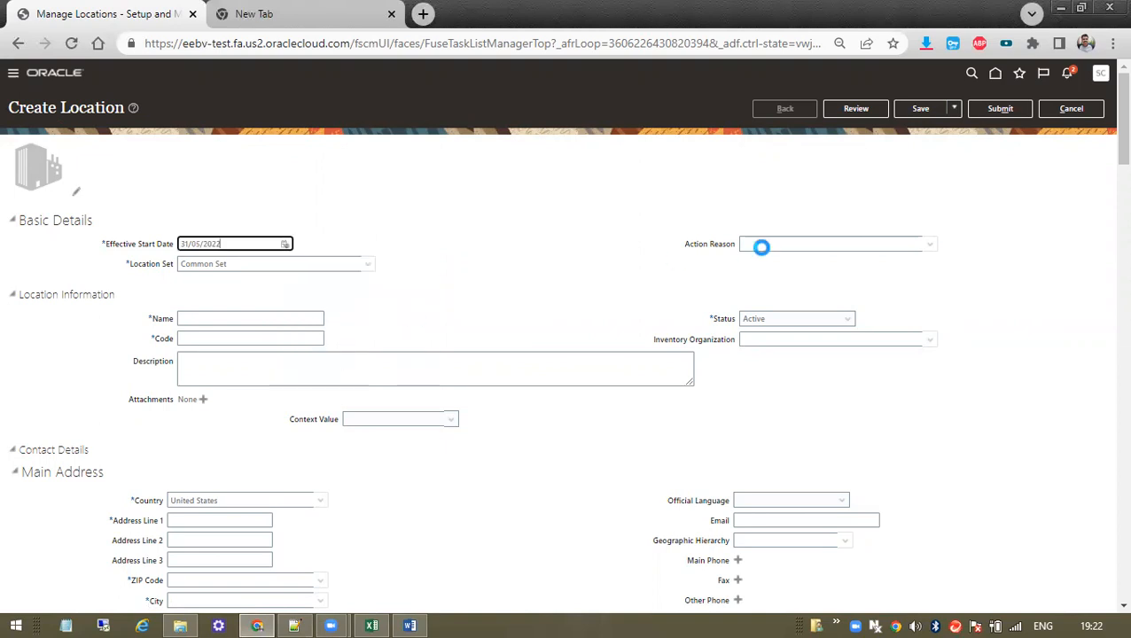
# Search the new location's action reasons for "eve", close the search dialog, and check the listed action reasons again
pyautogui.click(933, 244)
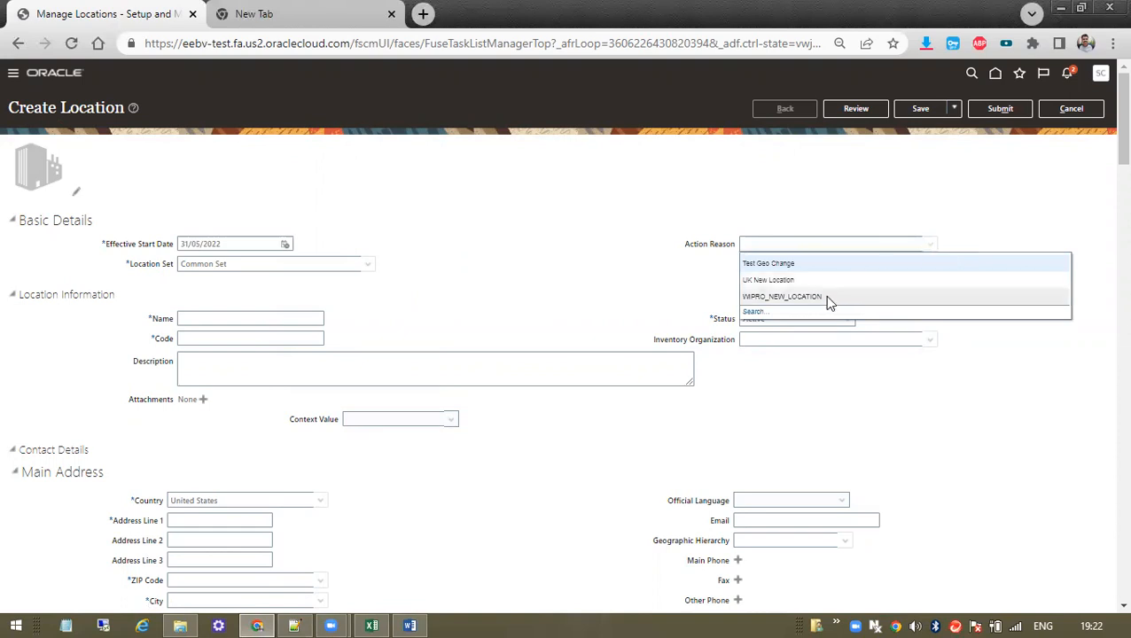
pyautogui.click(764, 313)
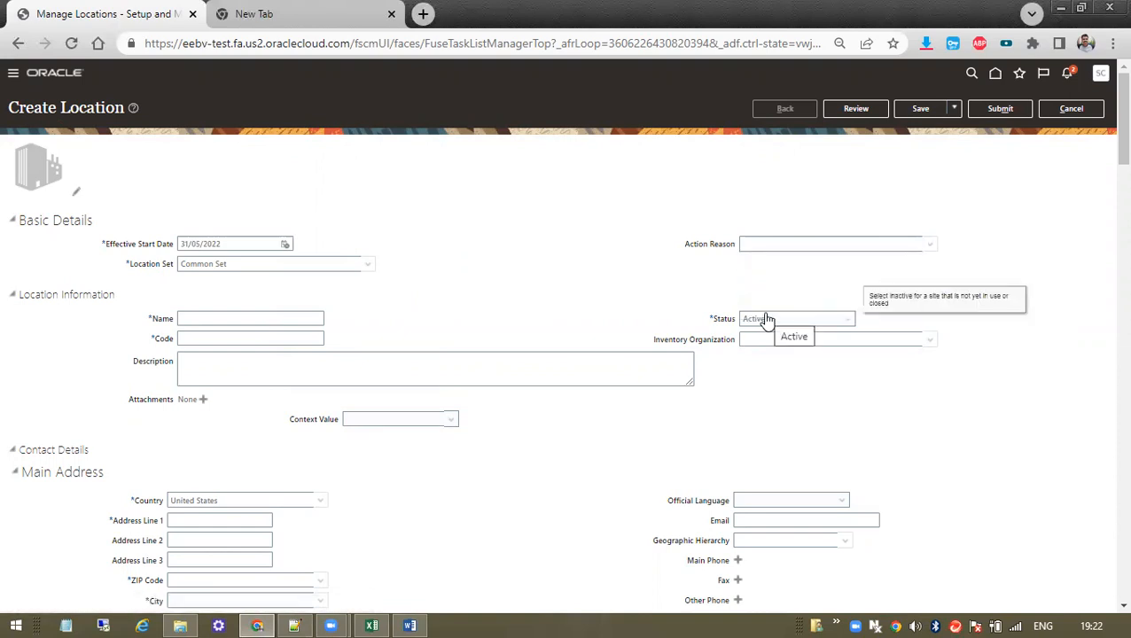
pyautogui.click(502, 317)
pyautogui.write('ave')
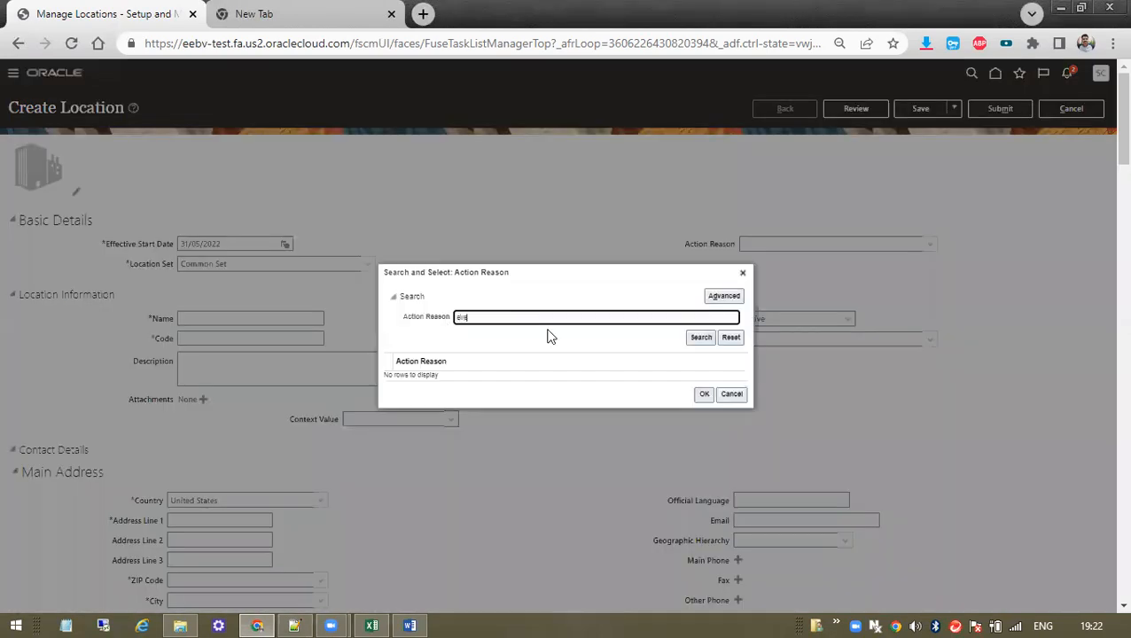
pyautogui.click(700, 337)
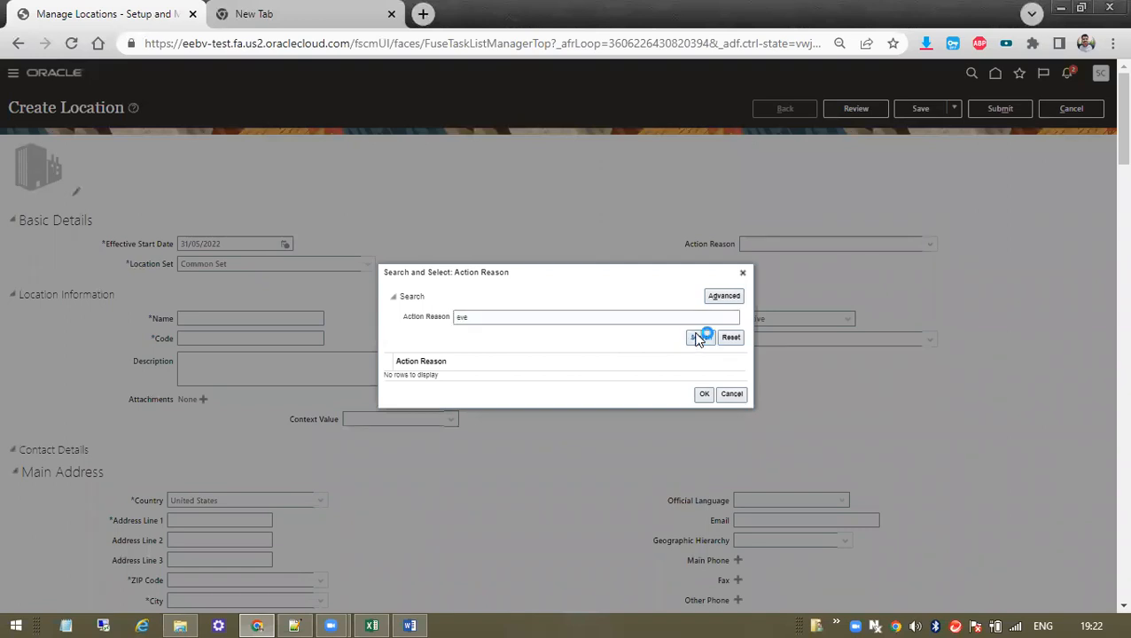
pyautogui.click(743, 273)
pyautogui.click(931, 242)
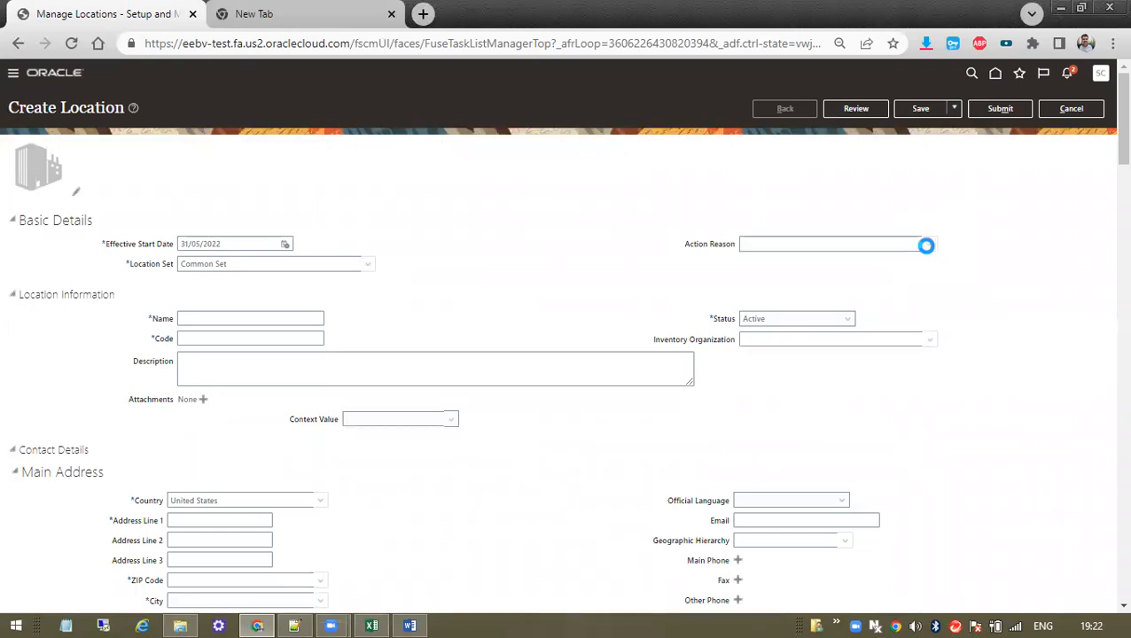
pyautogui.click(929, 245)
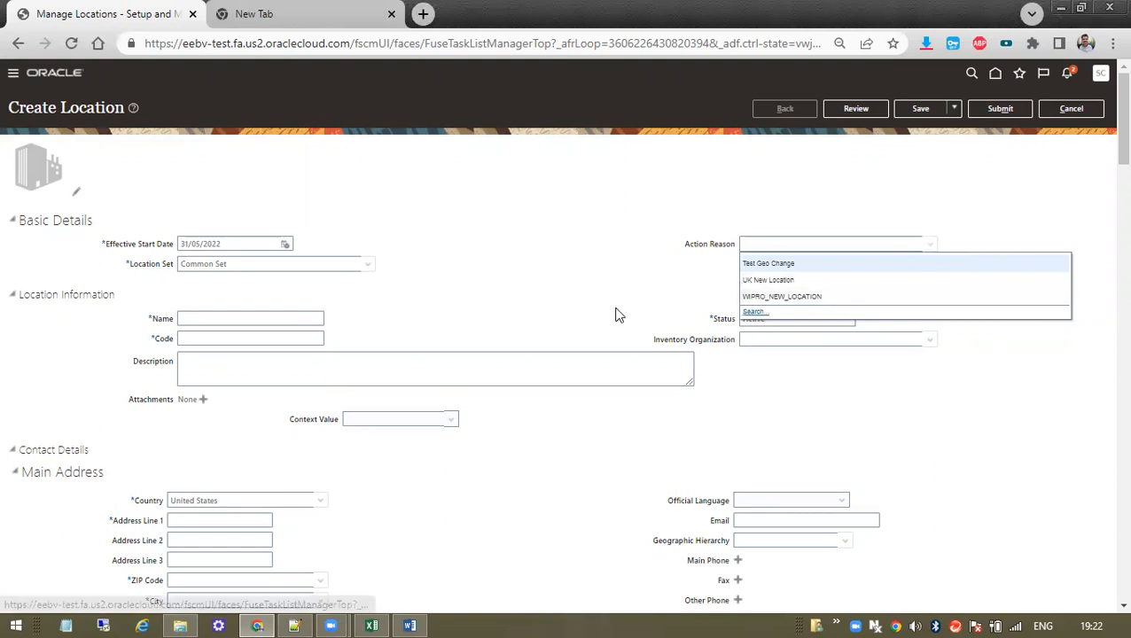
pyautogui.click(230, 167)
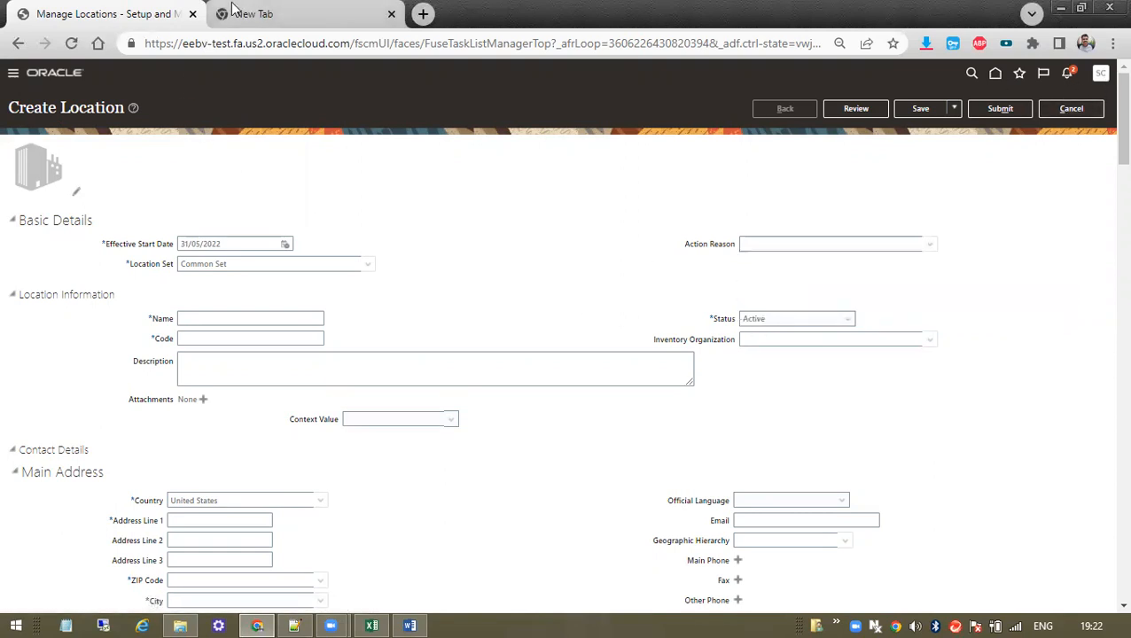
# Duplicate the Manage Locations browser tab and open Setup and Maintenance in the duplicate
pyautogui.rightClick(78, 11)
pyautogui.click(169, 118)
pyautogui.click(78, 14)
pyautogui.click(245, 14)
pyautogui.click(53, 14)
pyautogui.click(235, 14)
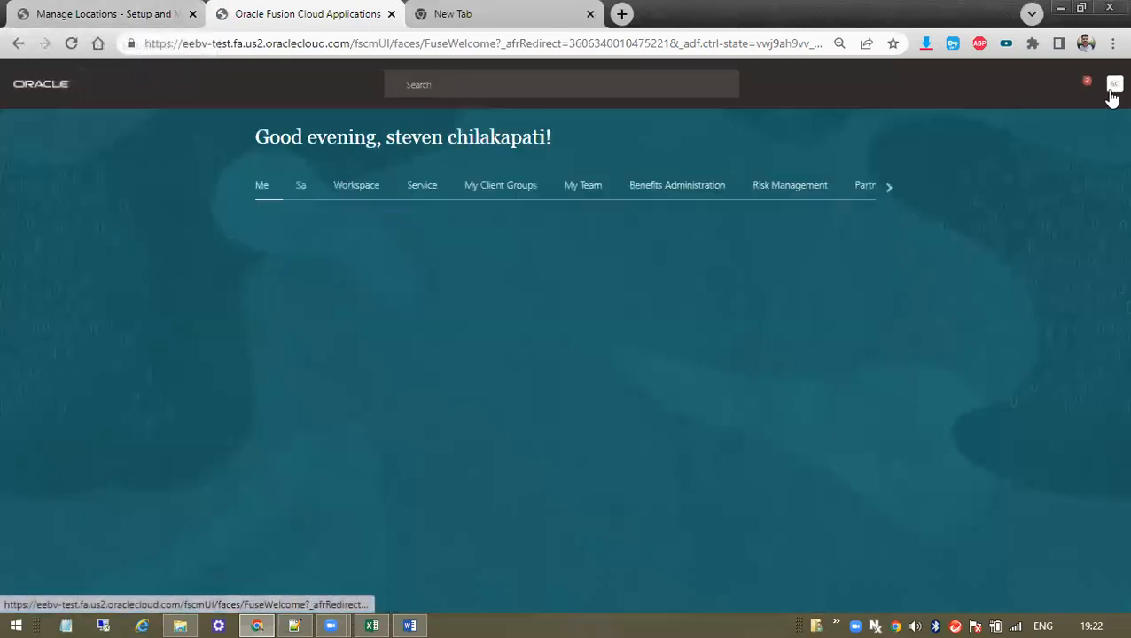
pyautogui.click(1100, 89)
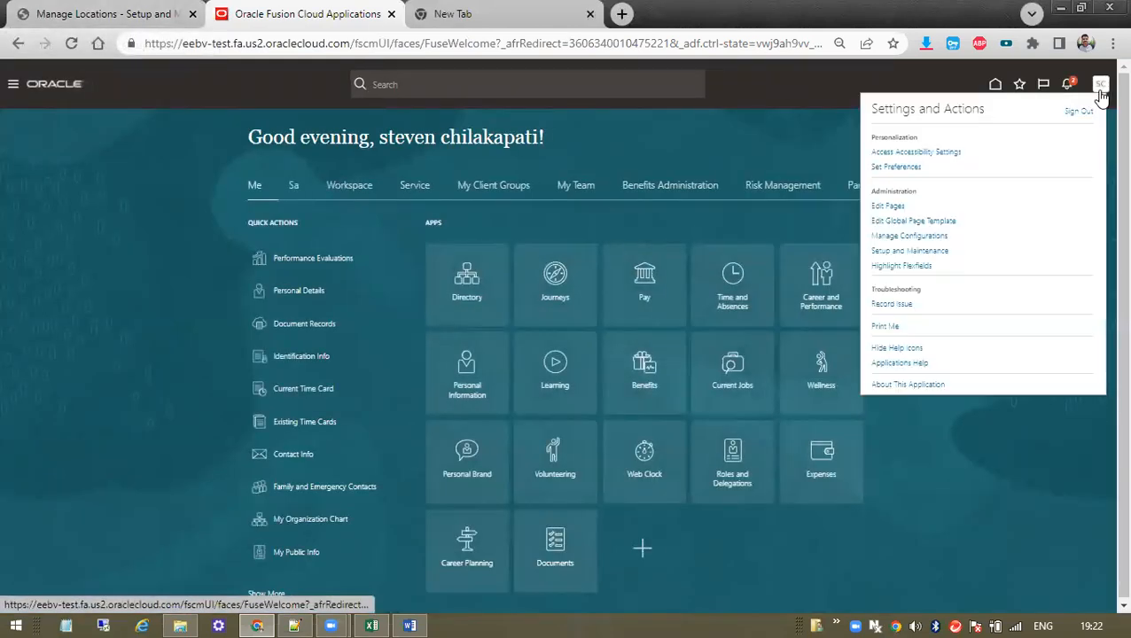
pyautogui.click(898, 254)
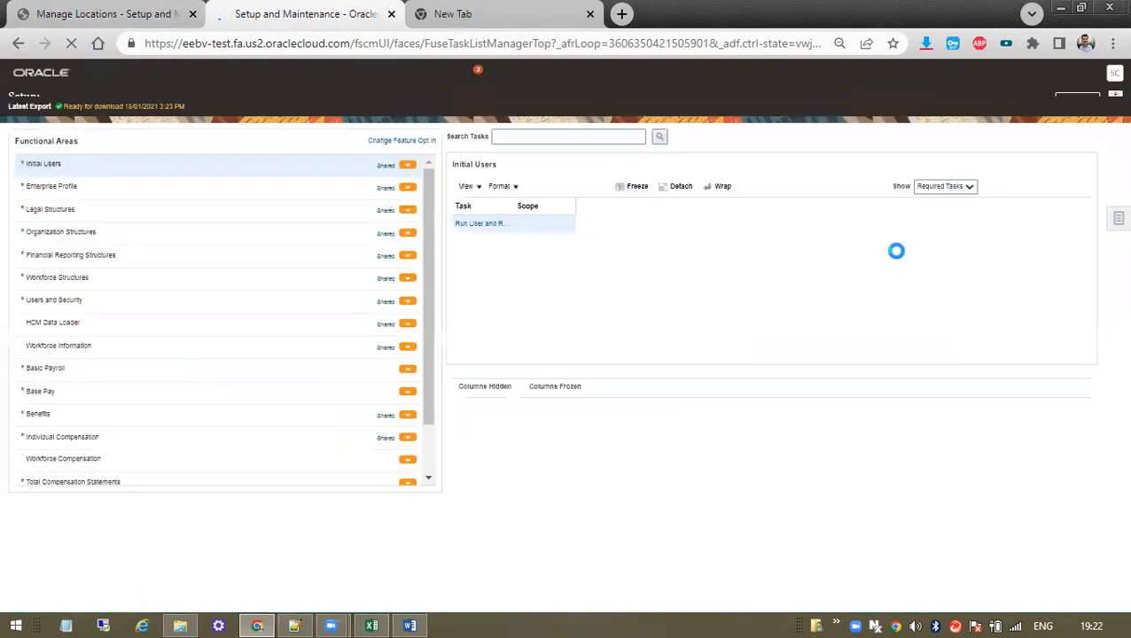
# Search the setup tasks for "Manage Action", open the Manage Actions task, and continue to its new Configure Actions page
pyautogui.click(523, 152)
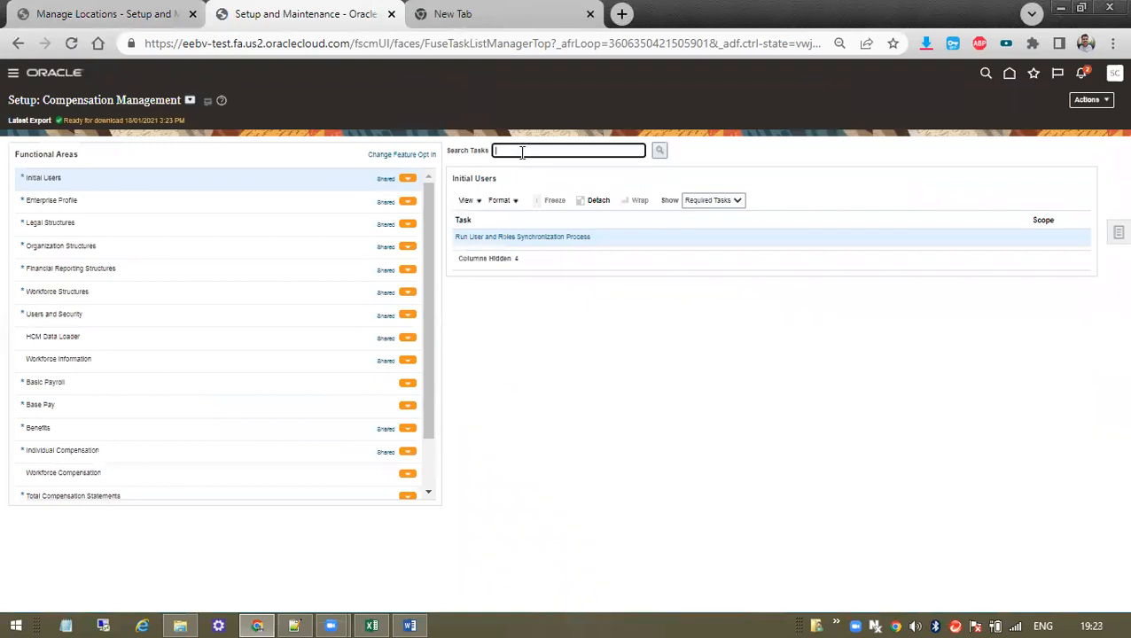
pyautogui.write('Manage Location')
pyautogui.click(660, 150)
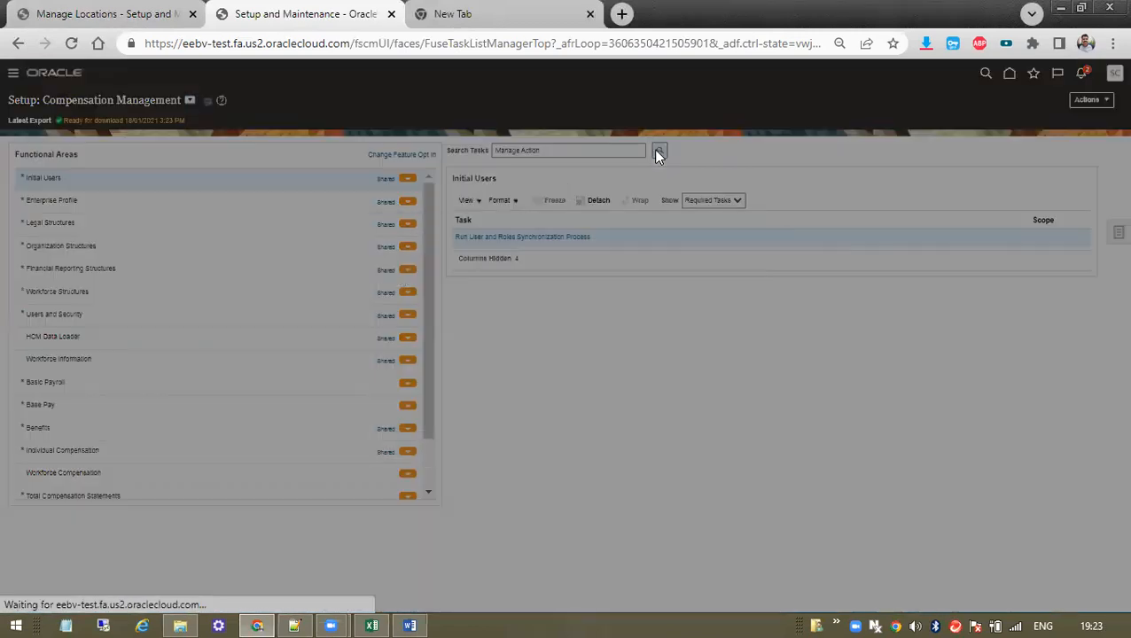
pyautogui.click(412, 263)
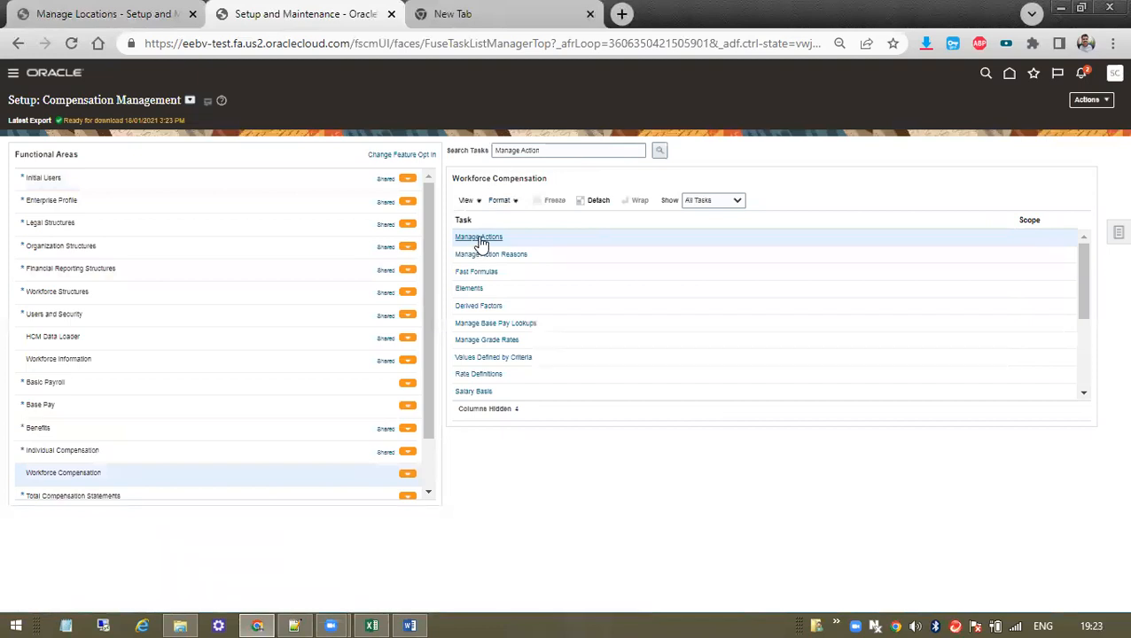
pyautogui.click(479, 237)
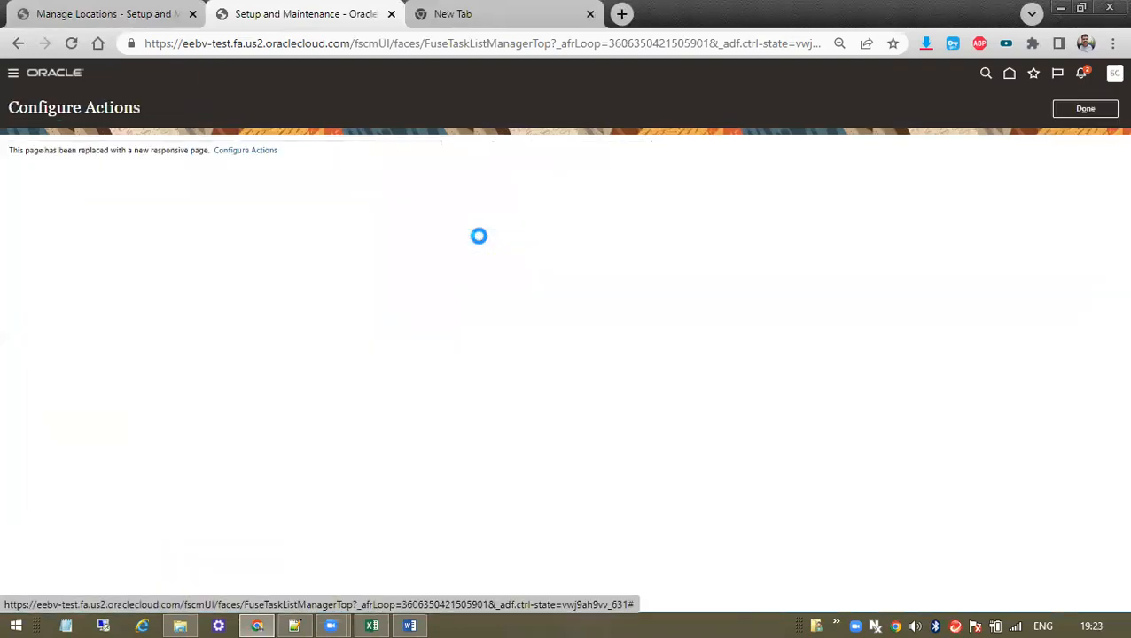
pyautogui.click(257, 154)
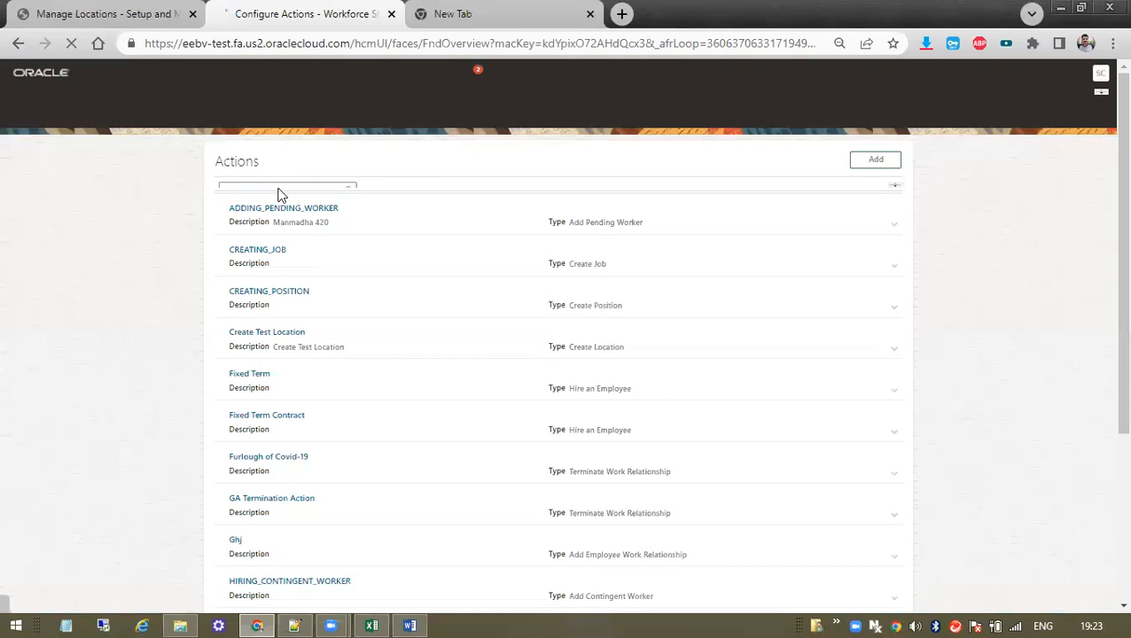
# Search the configured actions for "Location"
pyautogui.click(266, 191)
pyautogui.write('Location')
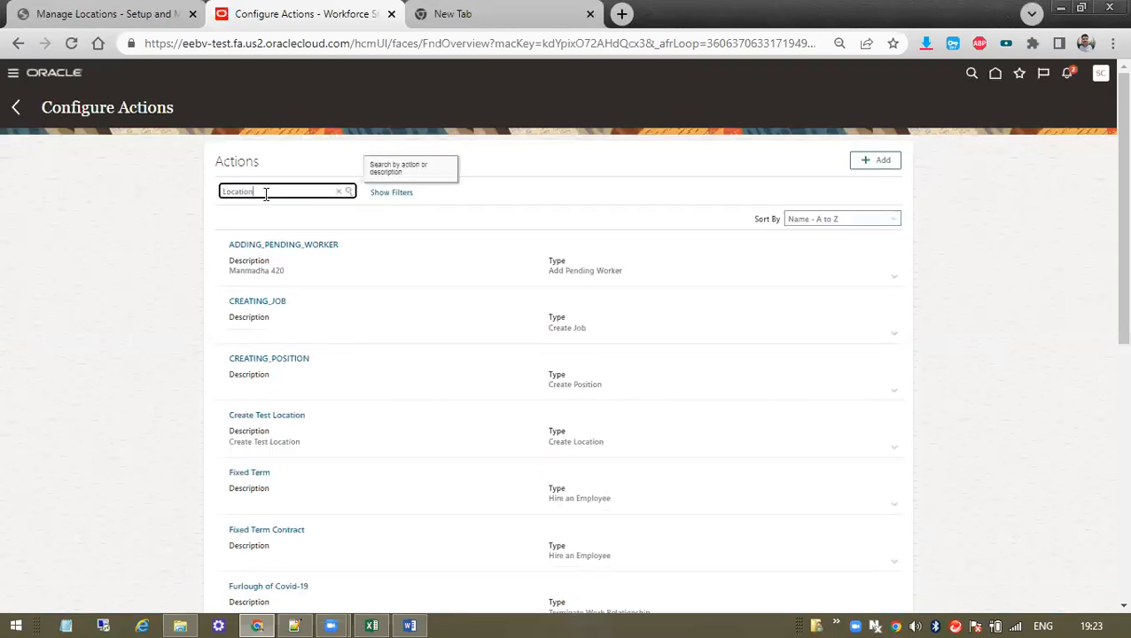
pyautogui.click(346, 192)
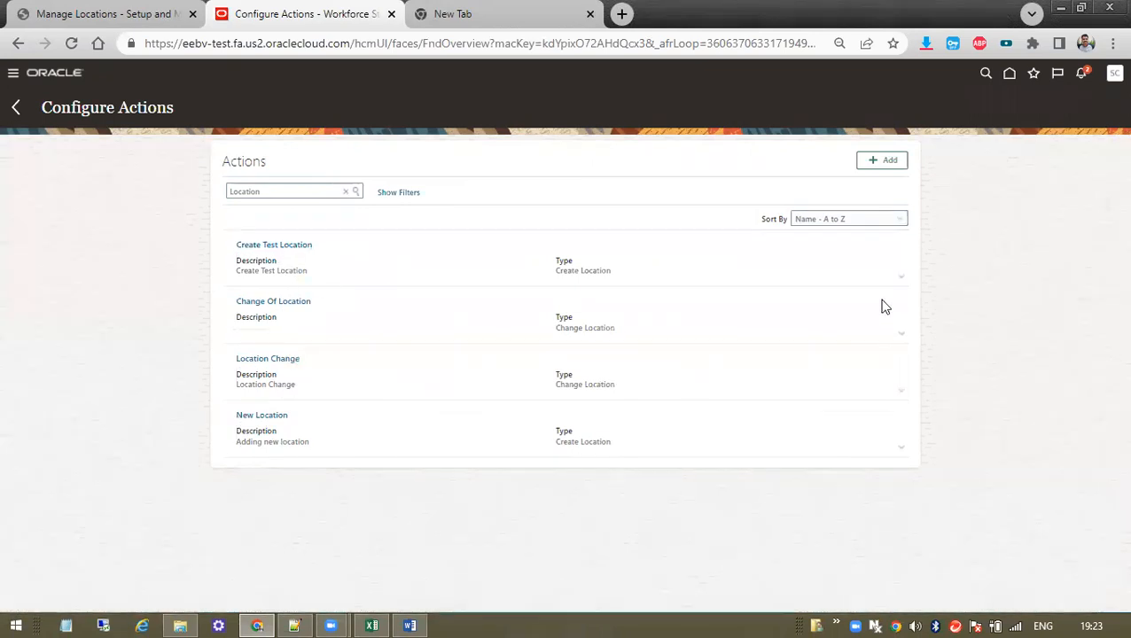
# Examine the details of the Create Test Location and New Location actions, including description, type, country and start date
pyautogui.click(901, 276)
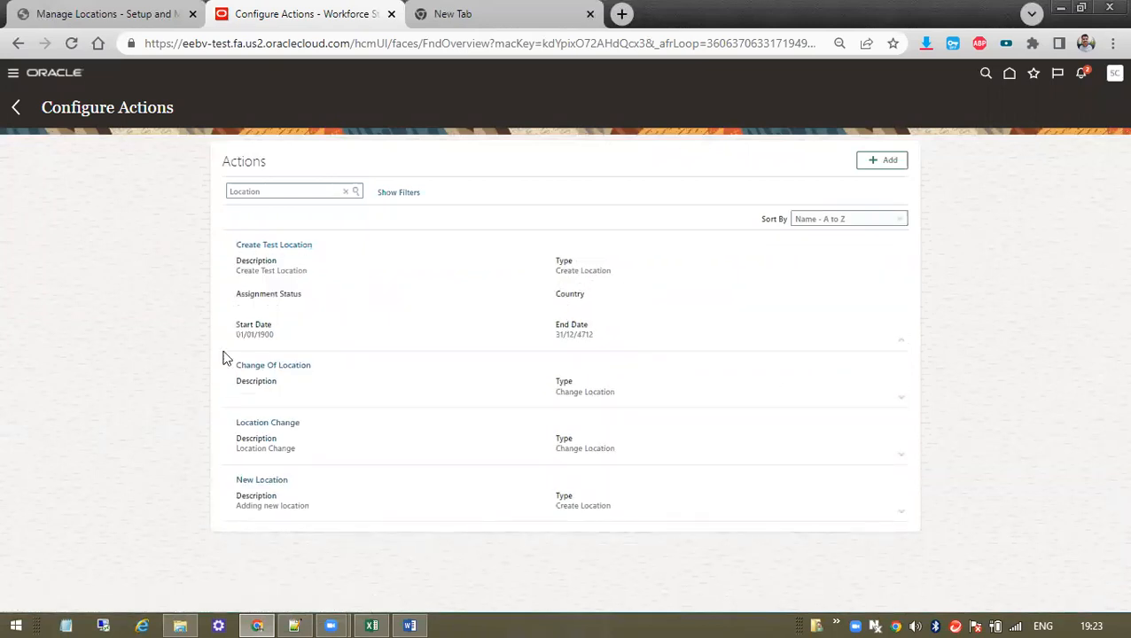
pyautogui.click(901, 514)
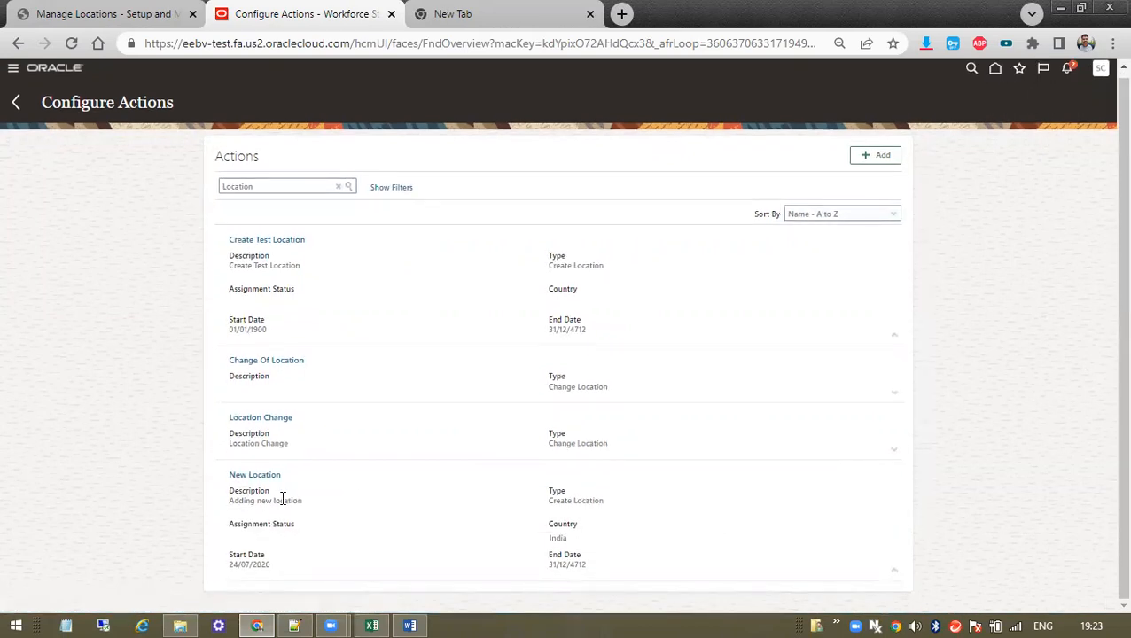
pyautogui.moveTo(232, 502); pyautogui.dragTo(309, 509)
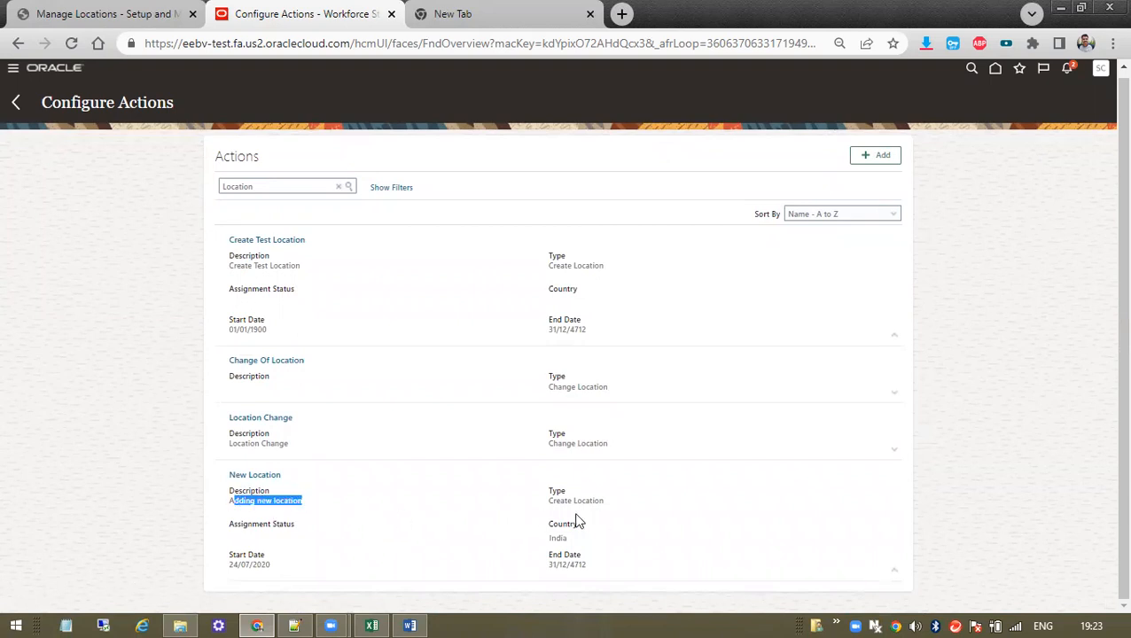
pyautogui.tripleClick(574, 502)
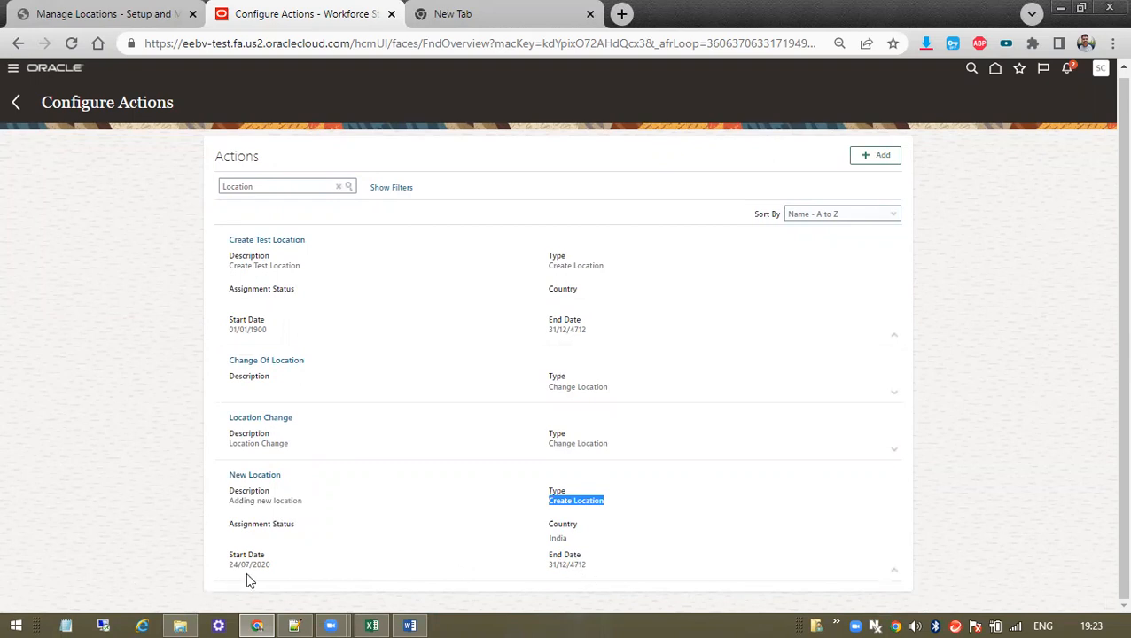
pyautogui.moveTo(232, 570); pyautogui.dragTo(277, 571)
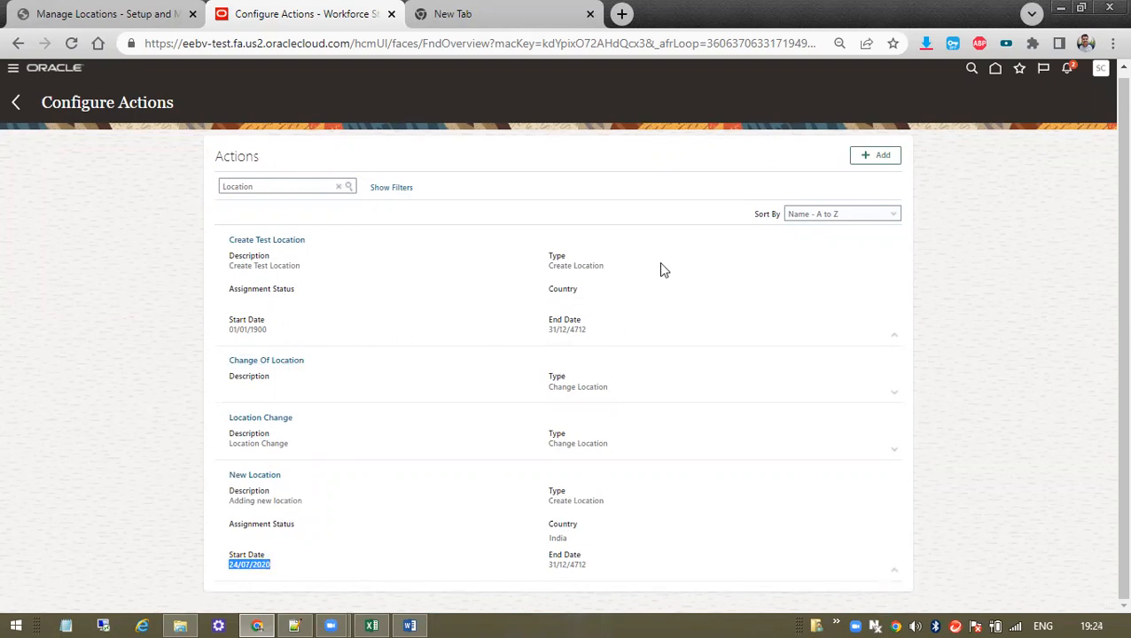
# Edit the Create Test Location action and add an action reason association with Evening Session as the reason
pyautogui.click(273, 241)
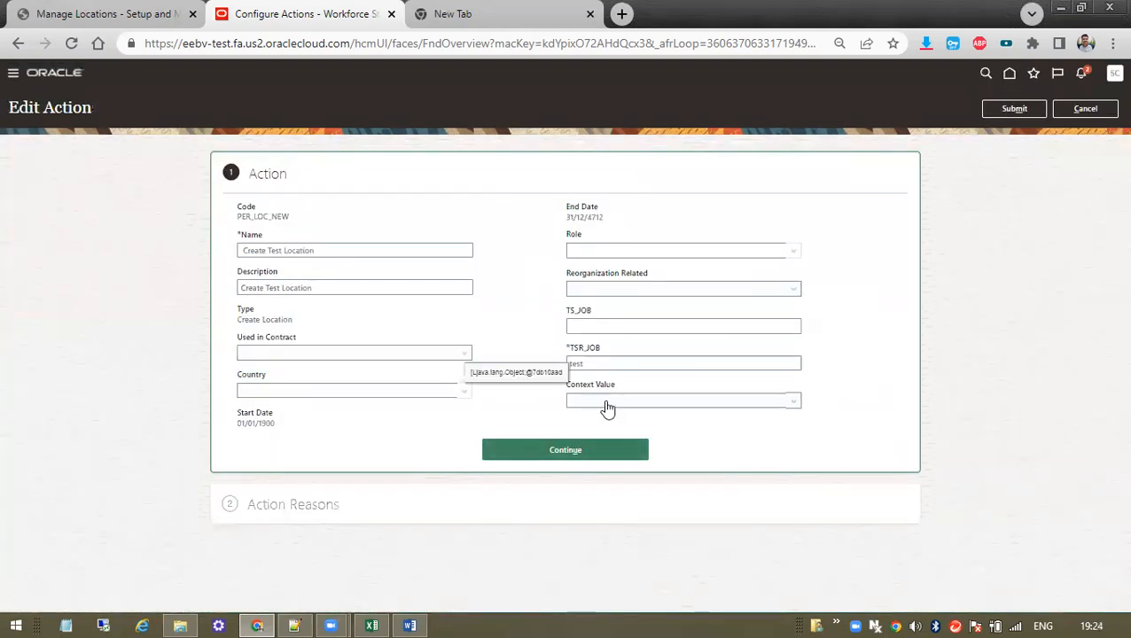
pyautogui.click(574, 452)
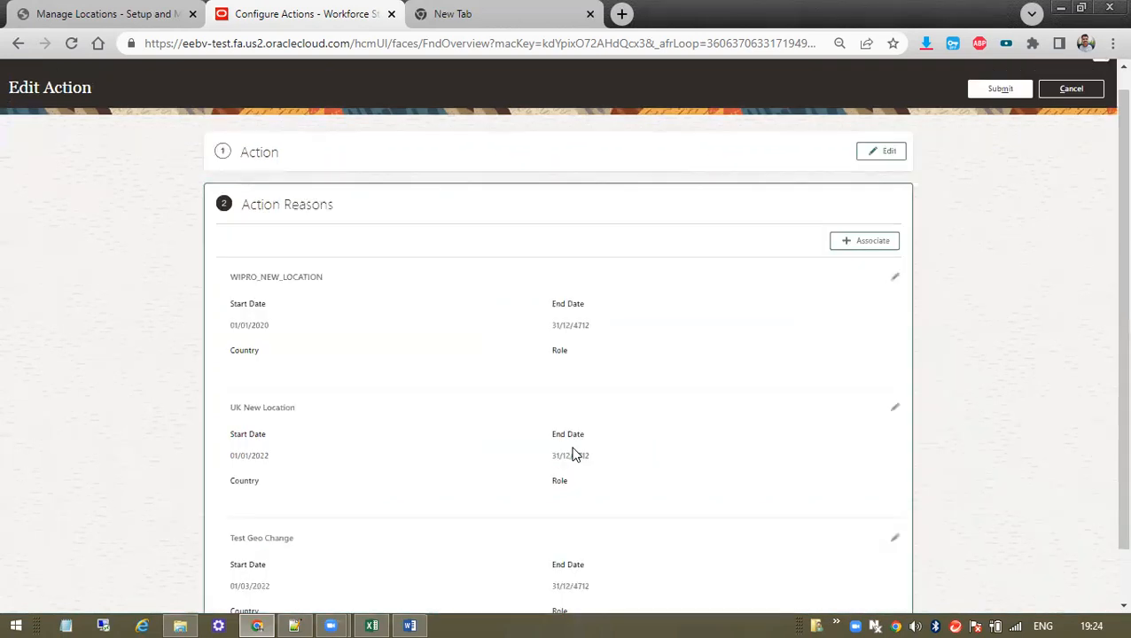
pyautogui.click(882, 242)
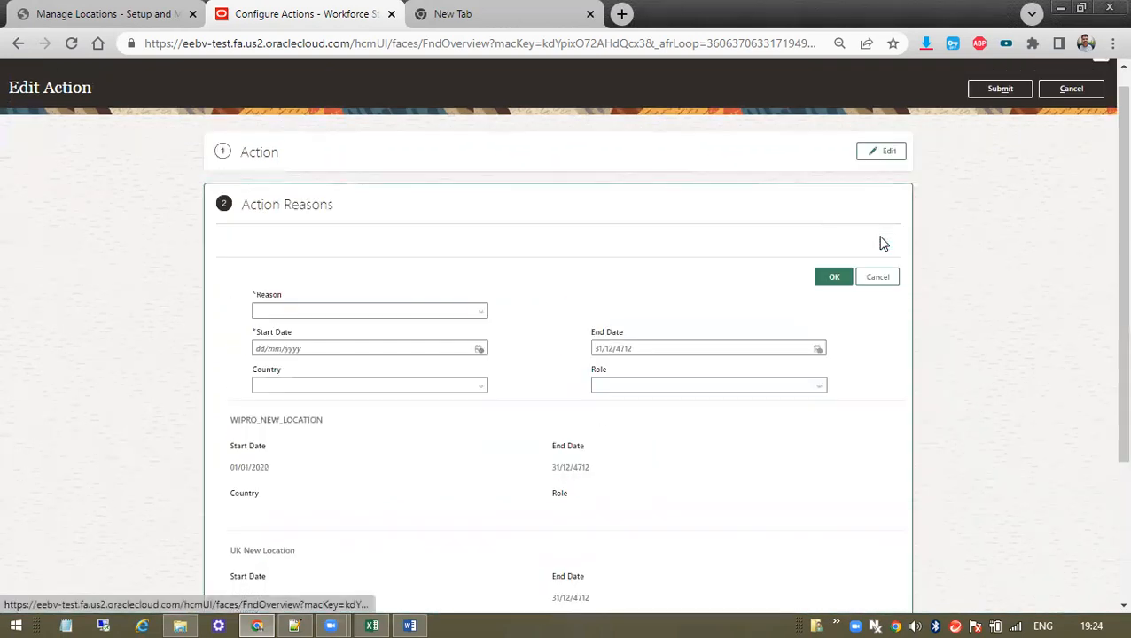
pyautogui.click(393, 309)
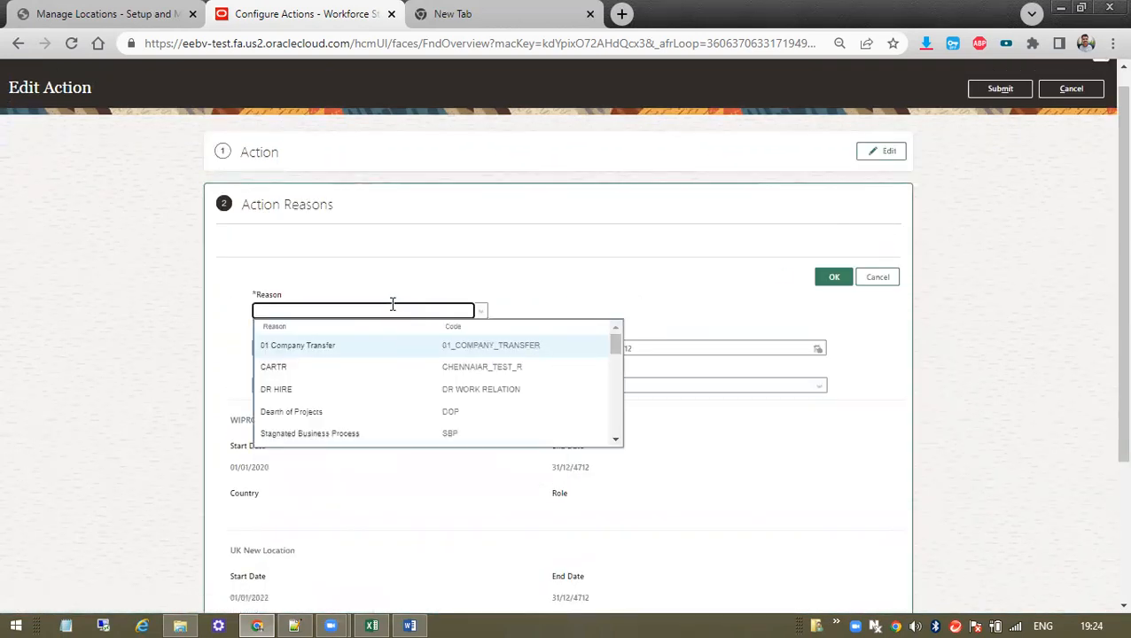
pyautogui.write('Even')
pyautogui.click(364, 344)
# Set the Evening Session association's start date to 31/05/2022, confirm the association, and submit the action
pyautogui.click(482, 349)
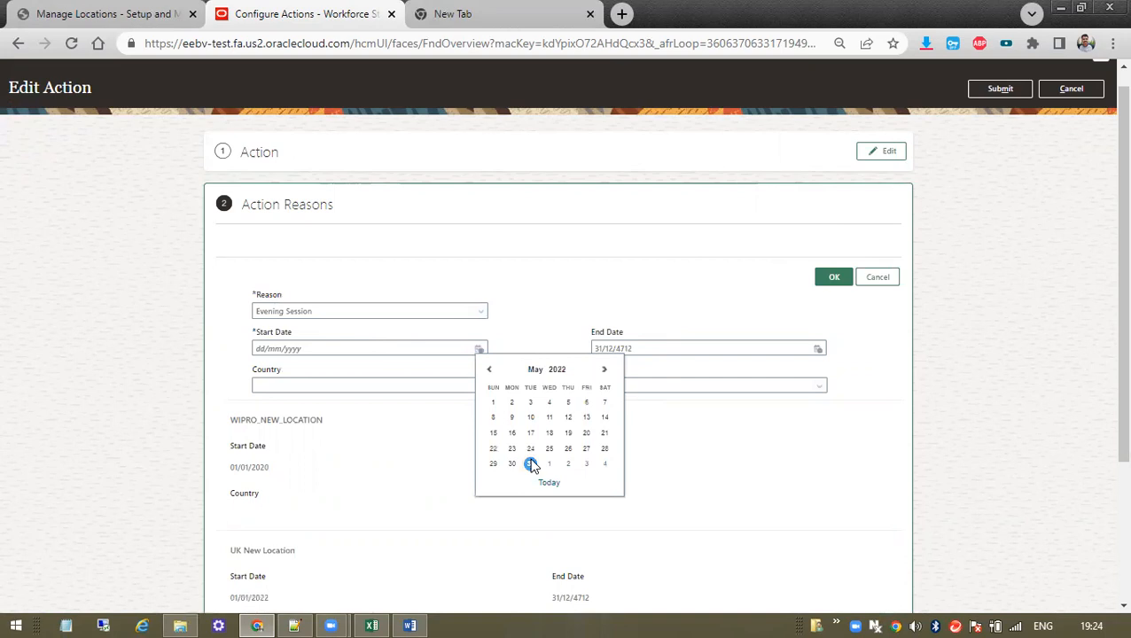
pyautogui.click(530, 463)
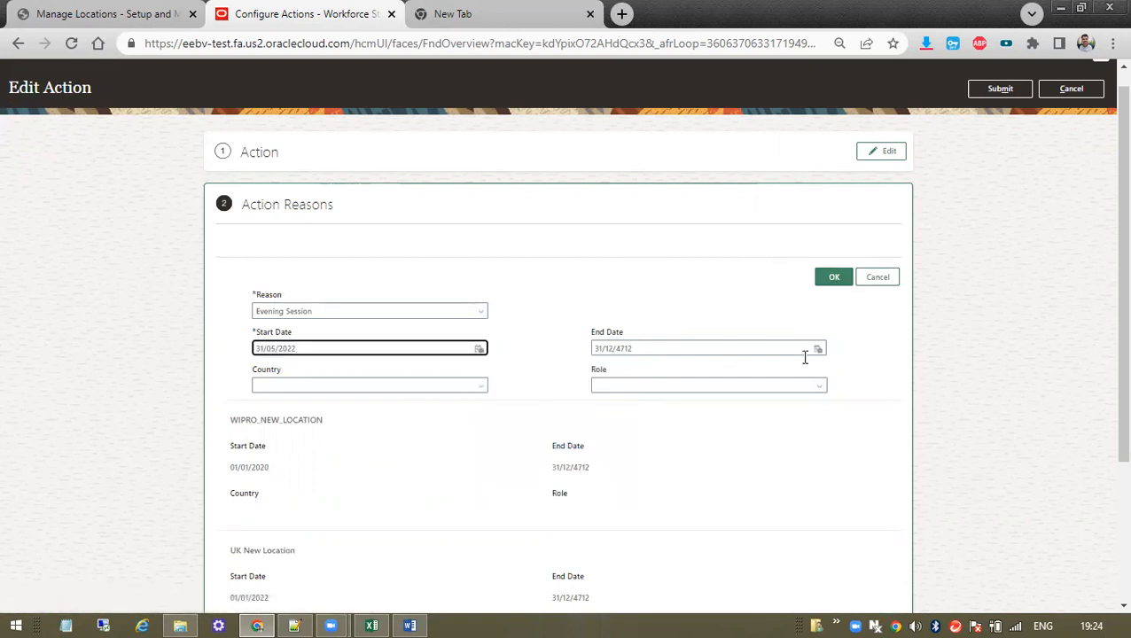
pyautogui.scroll(-2, 802, 390)
pyautogui.scroll(3, 797, 411)
pyautogui.click(830, 298)
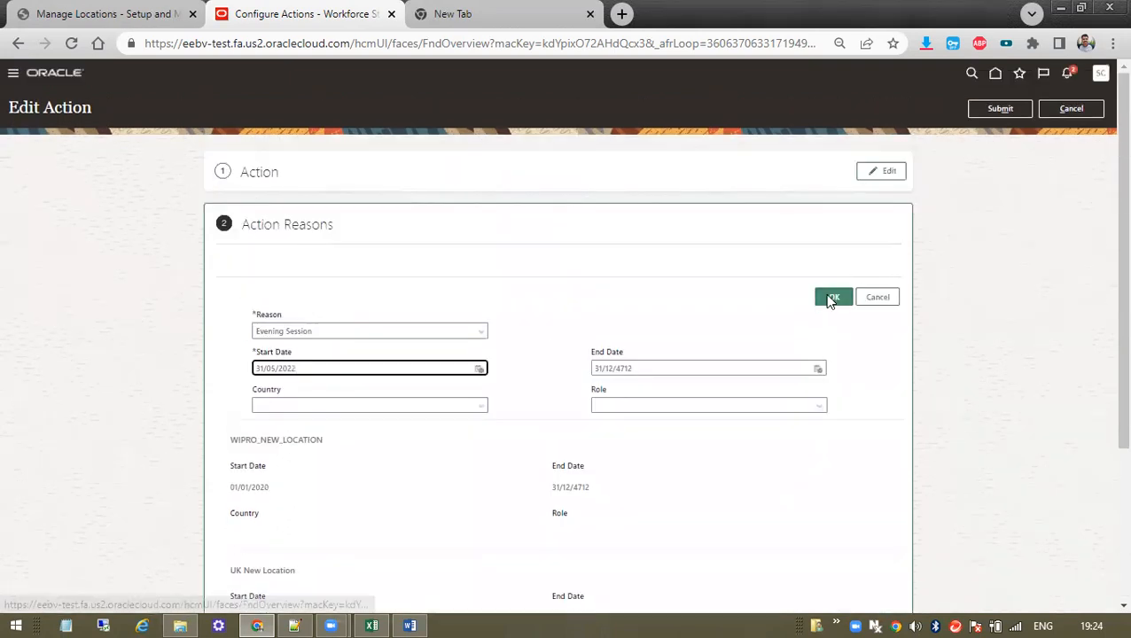
pyautogui.click(993, 110)
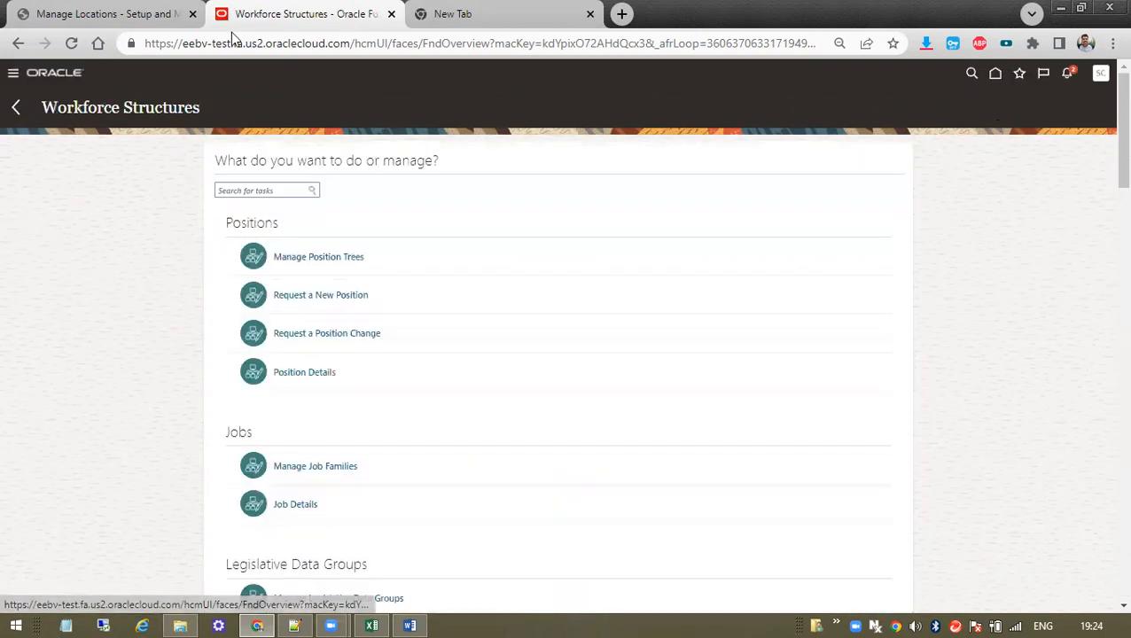
# Return to the Create Location page, search its action reasons for "eve", and select Evening Session
pyautogui.click(77, 13)
pyautogui.click(924, 243)
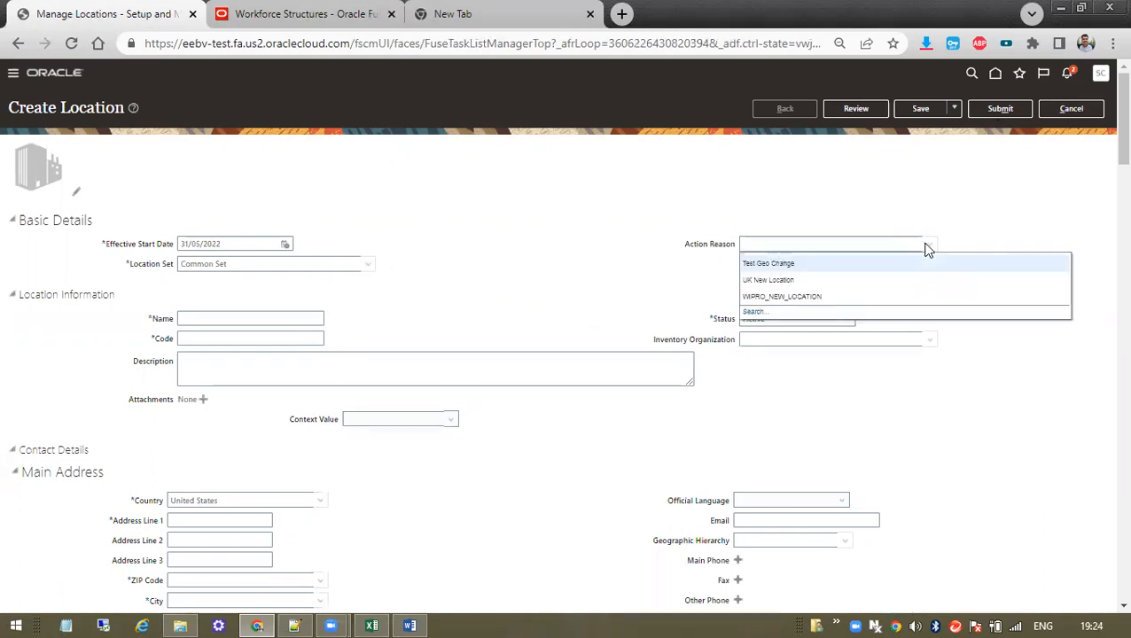
pyautogui.click(749, 312)
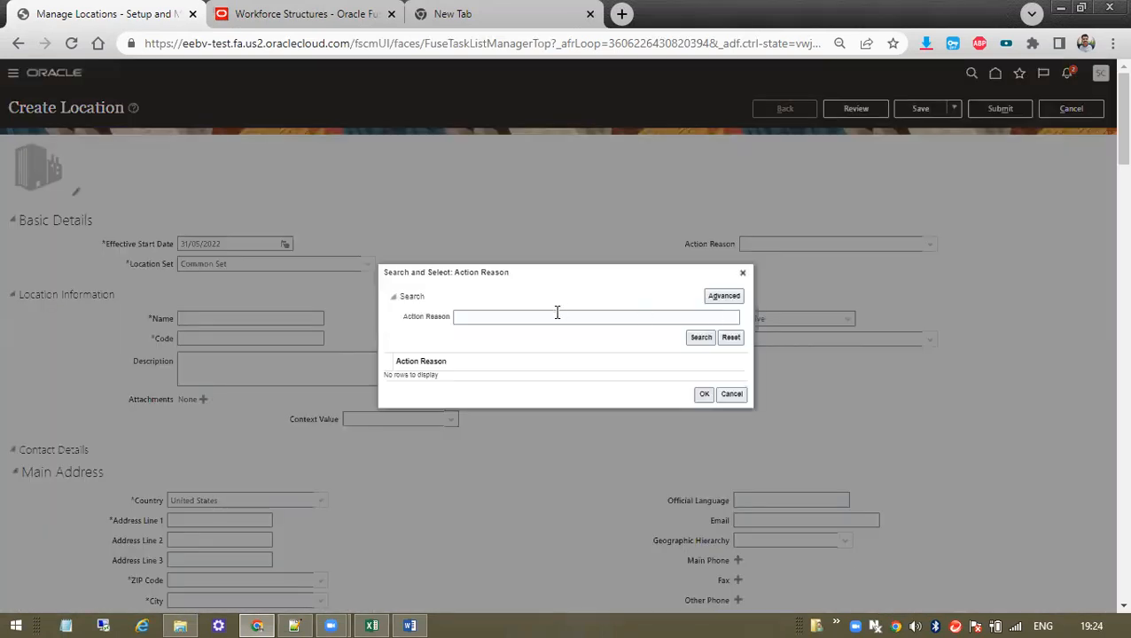
pyautogui.click(537, 314)
pyautogui.write('eve')
pyautogui.click(693, 338)
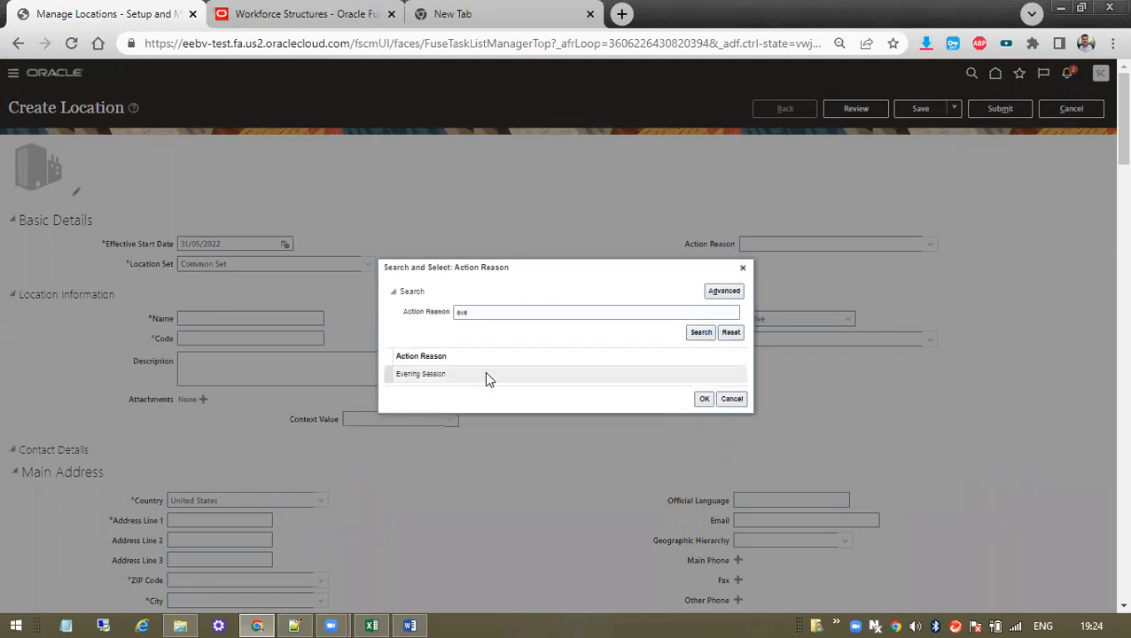
pyautogui.doubleClick(486, 374)
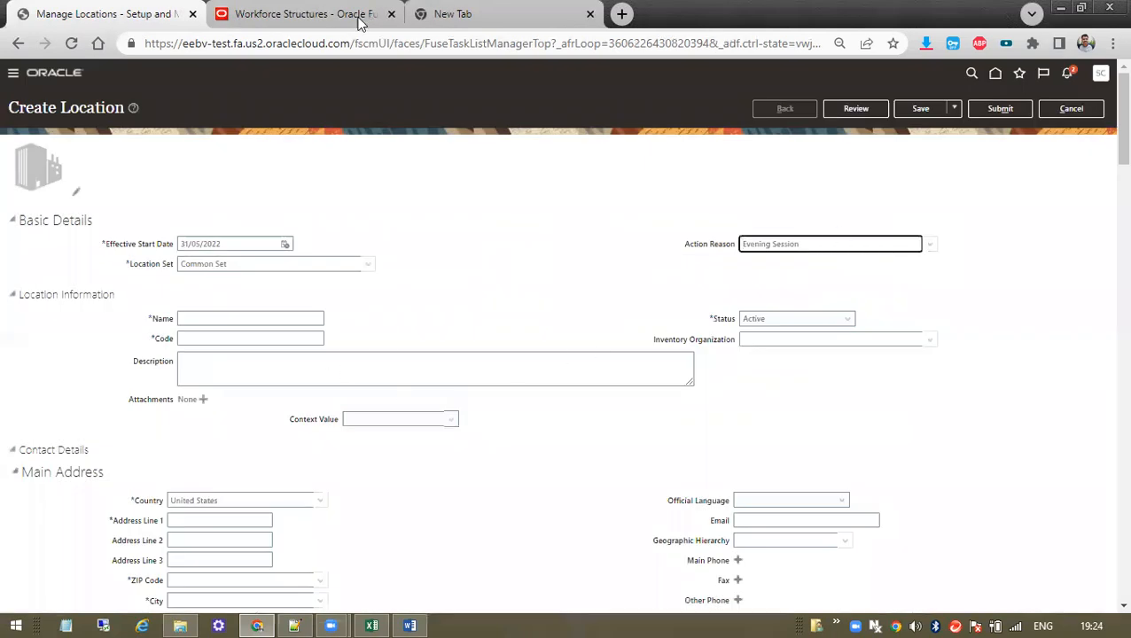
pyautogui.click(262, 9)
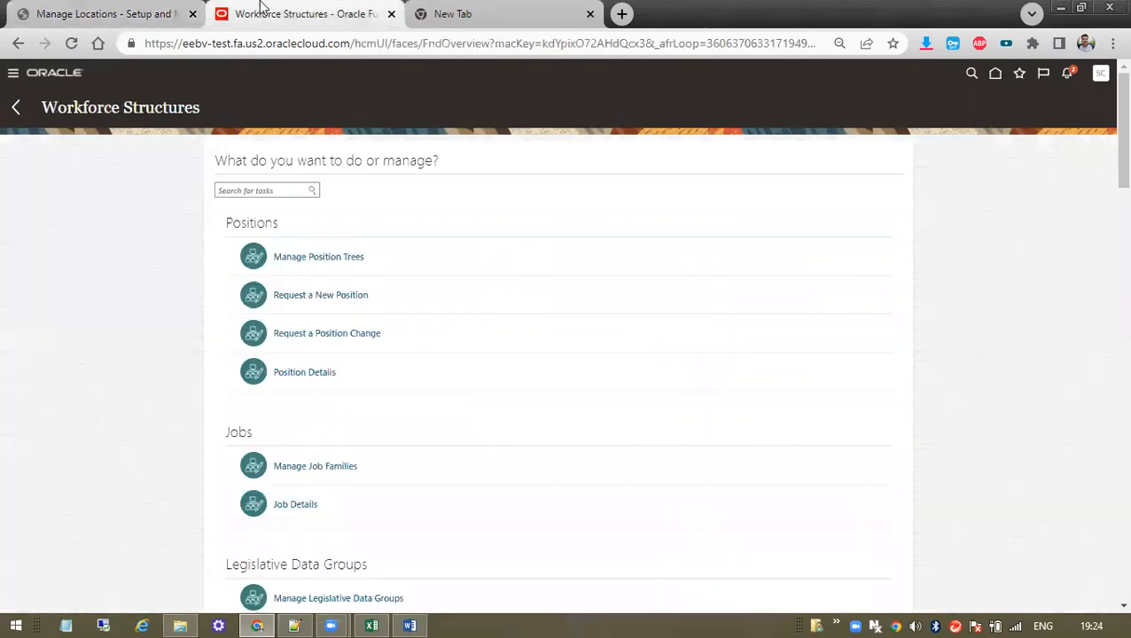
pyautogui.click(102, 13)
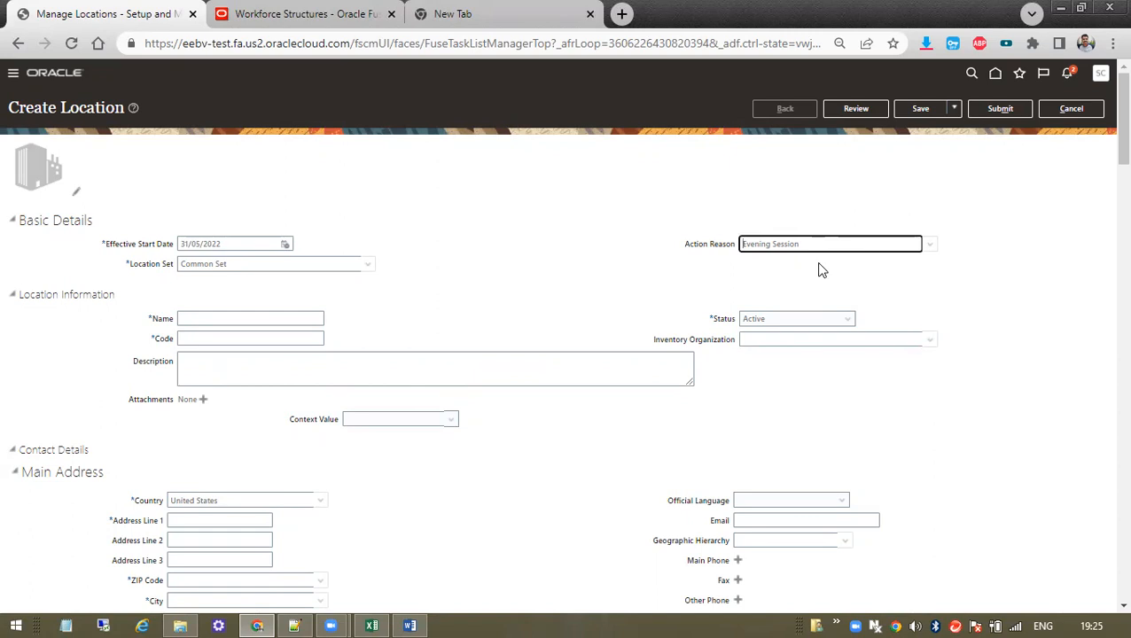
pyautogui.click(409, 266)
pyautogui.scroll(-4, 432, 375)
pyautogui.scroll(4, 654, 415)
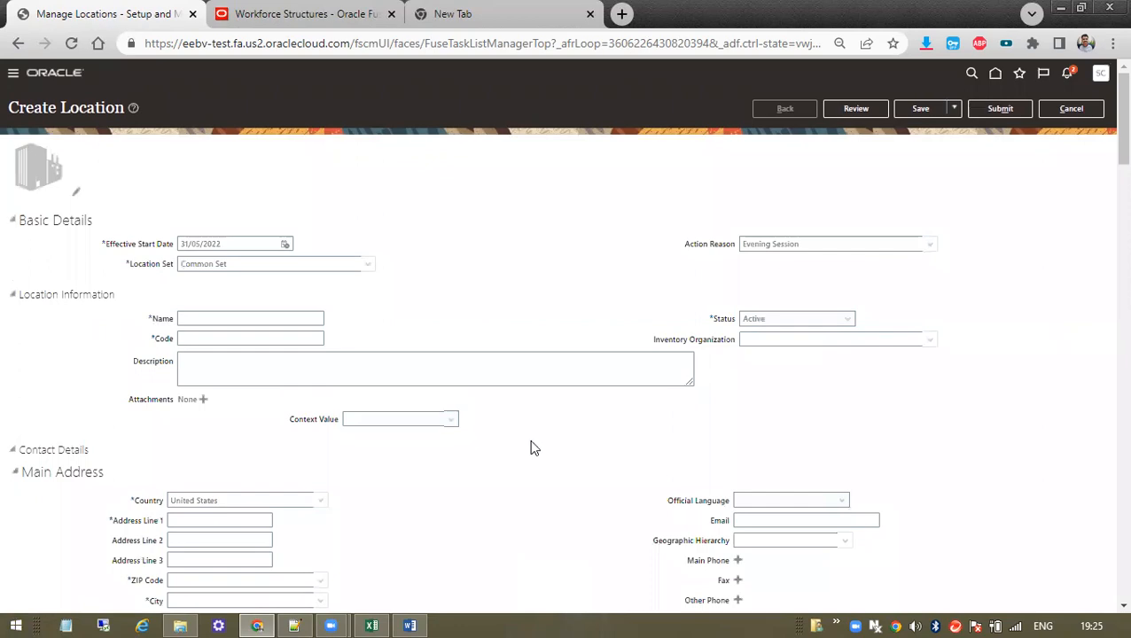
# Switch to the Actions and Action Reasons 3 document in Word and review its test procedure through the Manage Actions step
pyautogui.hotkey('alt', 'Tab')
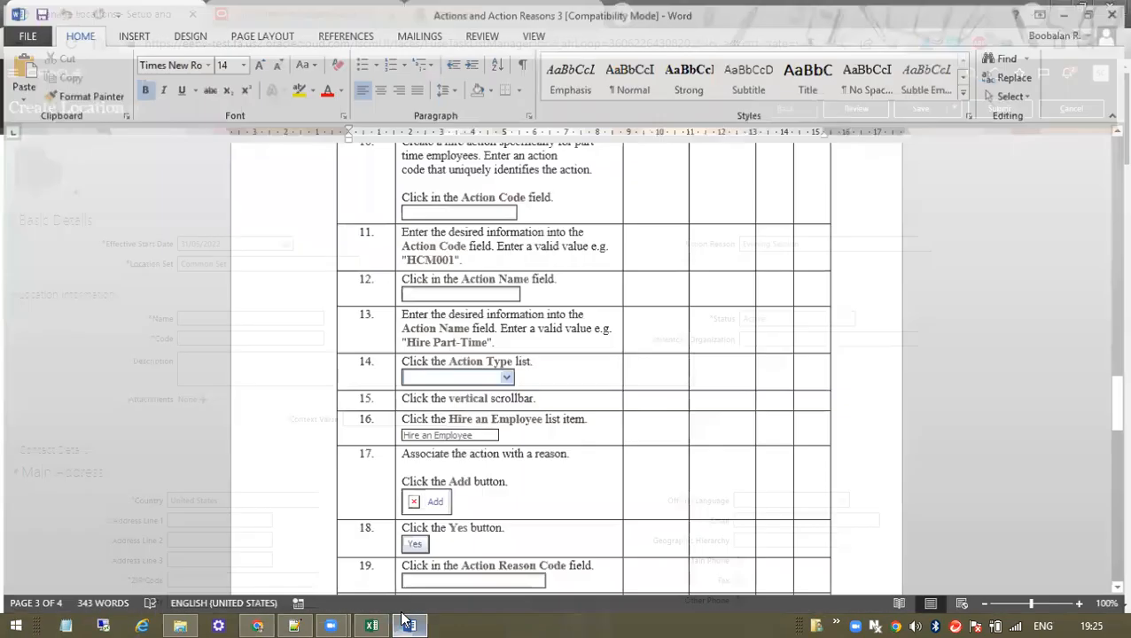
pyautogui.scroll(10, 490, 373)
pyautogui.scroll(15, 490, 373)
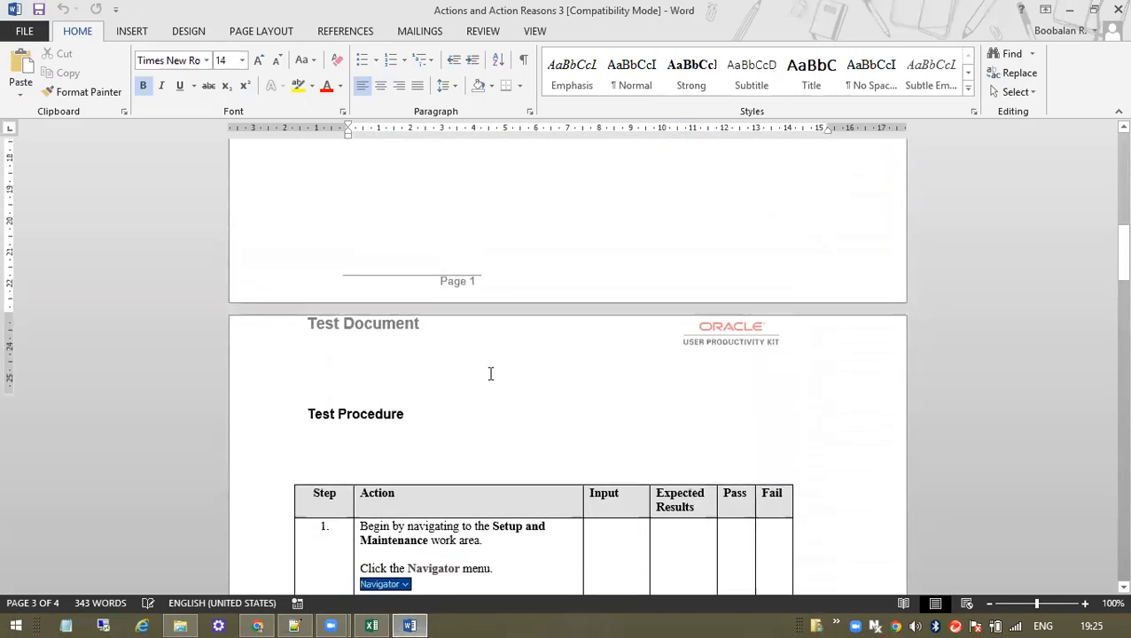
pyautogui.hotkey('alt', 'Tab')
pyautogui.hotkey('alt', 'Tab')
pyautogui.scroll(-10, 581, 412)
pyautogui.scroll(-8, 578, 415)
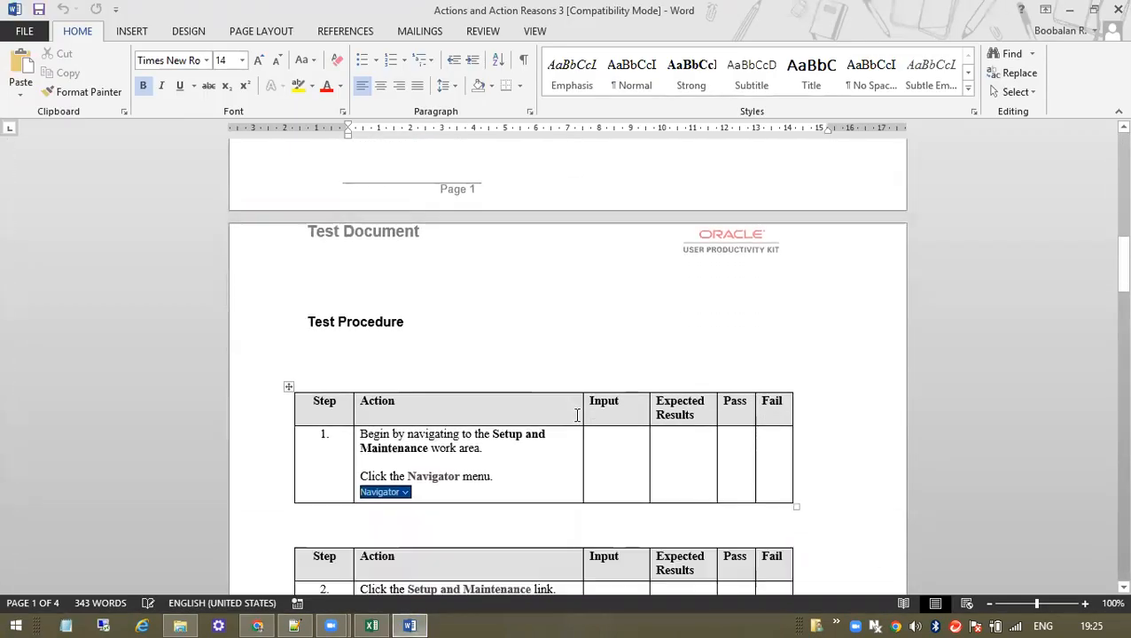
pyautogui.moveTo(1119, 282); pyautogui.dragTo(1108, 340)
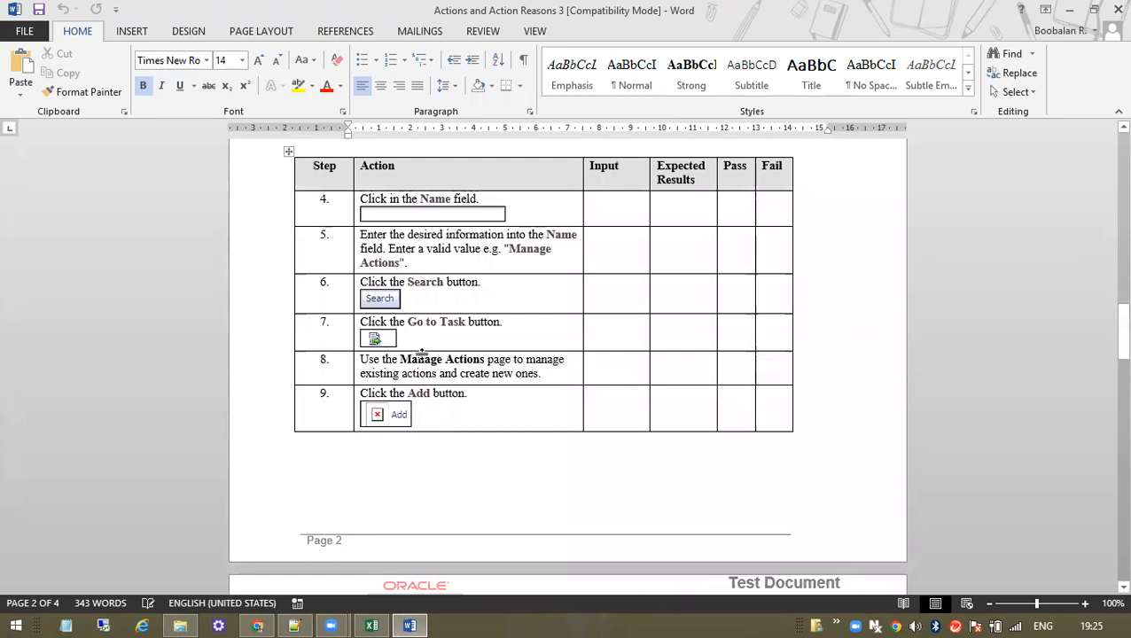
pyautogui.moveTo(400, 359); pyautogui.dragTo(485, 360)
pyautogui.scroll(-3, 474, 428)
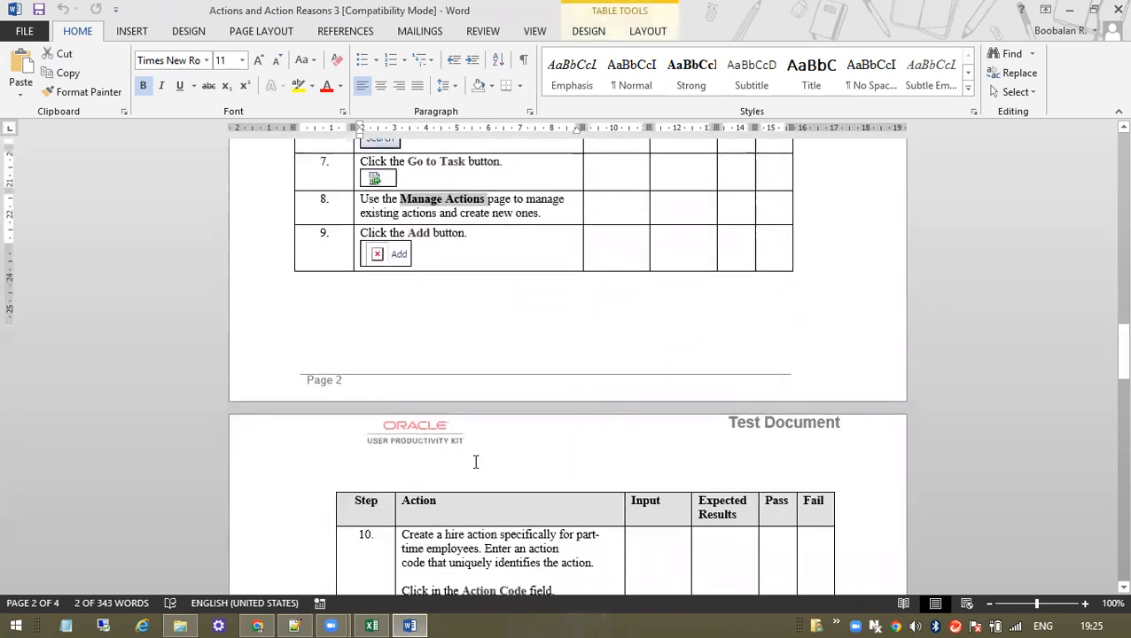
# Review the document's steps for entering the action code and action name and choosing the Hire an Employee action type
pyautogui.scroll(-8, 474, 462)
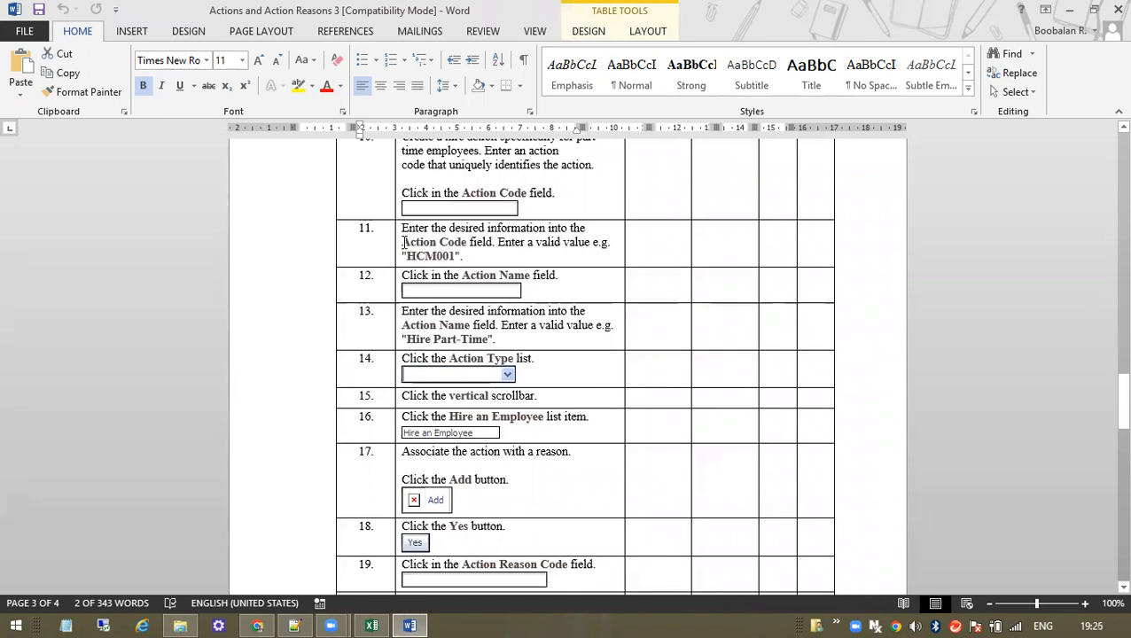
pyautogui.moveTo(407, 255); pyautogui.dragTo(457, 256)
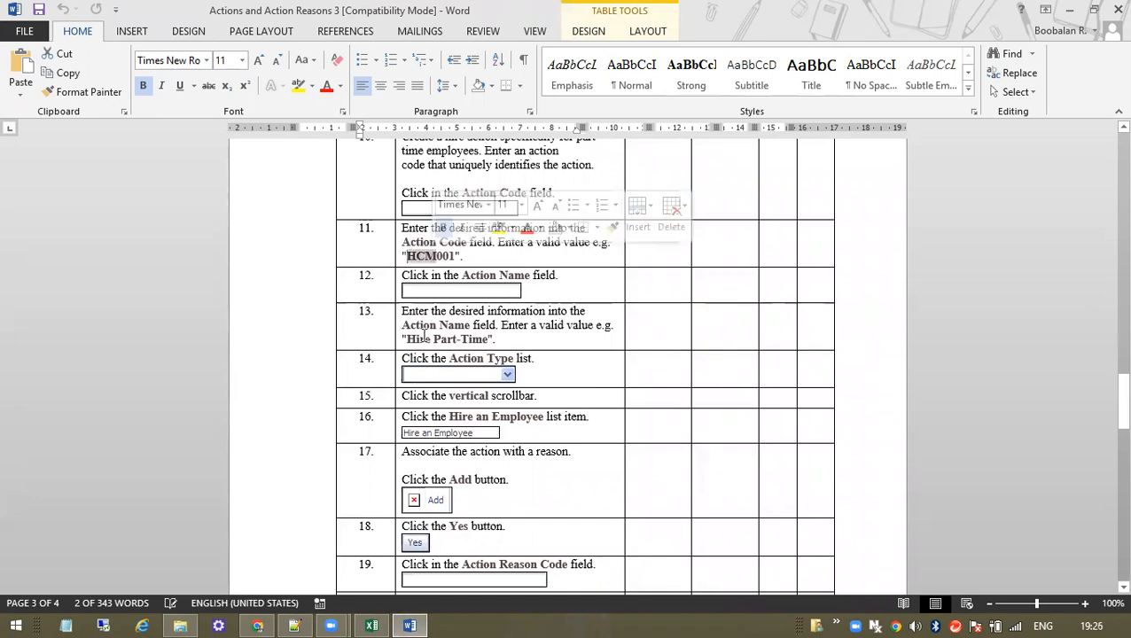
pyautogui.moveTo(406, 340); pyautogui.dragTo(483, 344)
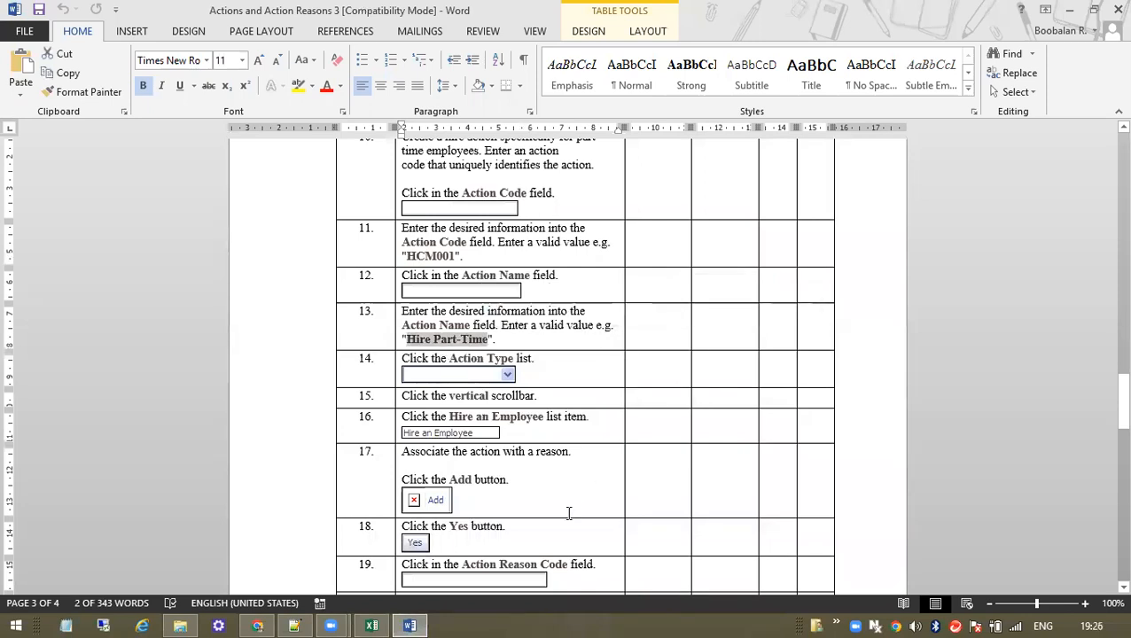
pyautogui.scroll(-3, 568, 513)
pyautogui.moveTo(432, 257); pyautogui.dragTo(517, 269)
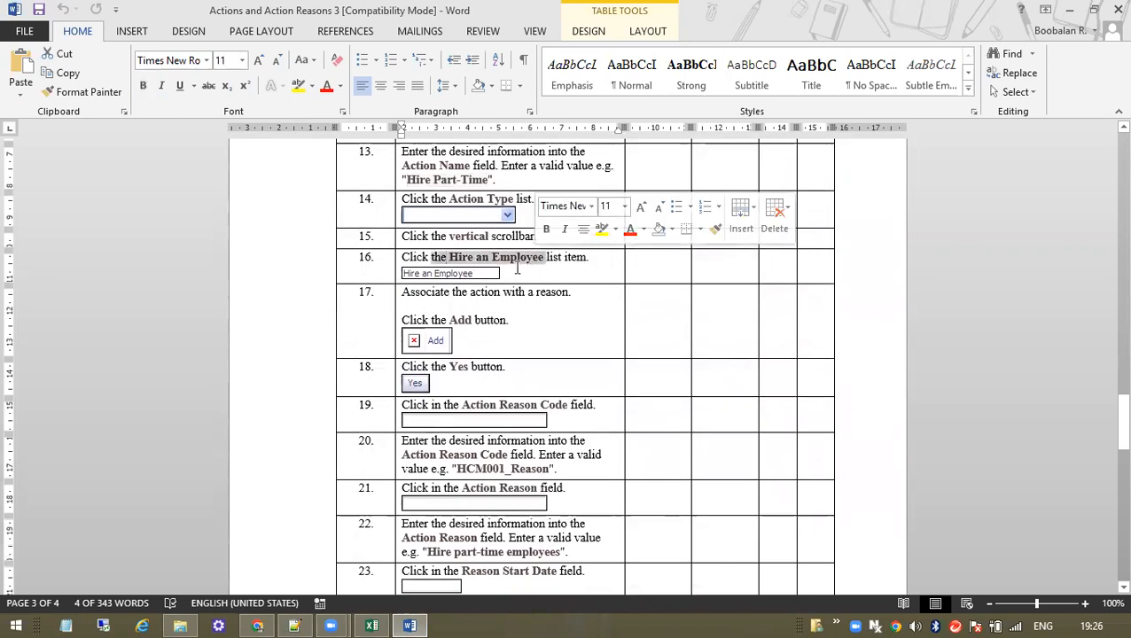
pyautogui.moveTo(408, 180); pyautogui.dragTo(485, 180)
pyautogui.moveTo(448, 258); pyautogui.dragTo(563, 259)
# Switch back to the browser, cancel the new location without saving its changes, and leave the Manage Locations page
pyautogui.hotkey('alt', 'Tab')
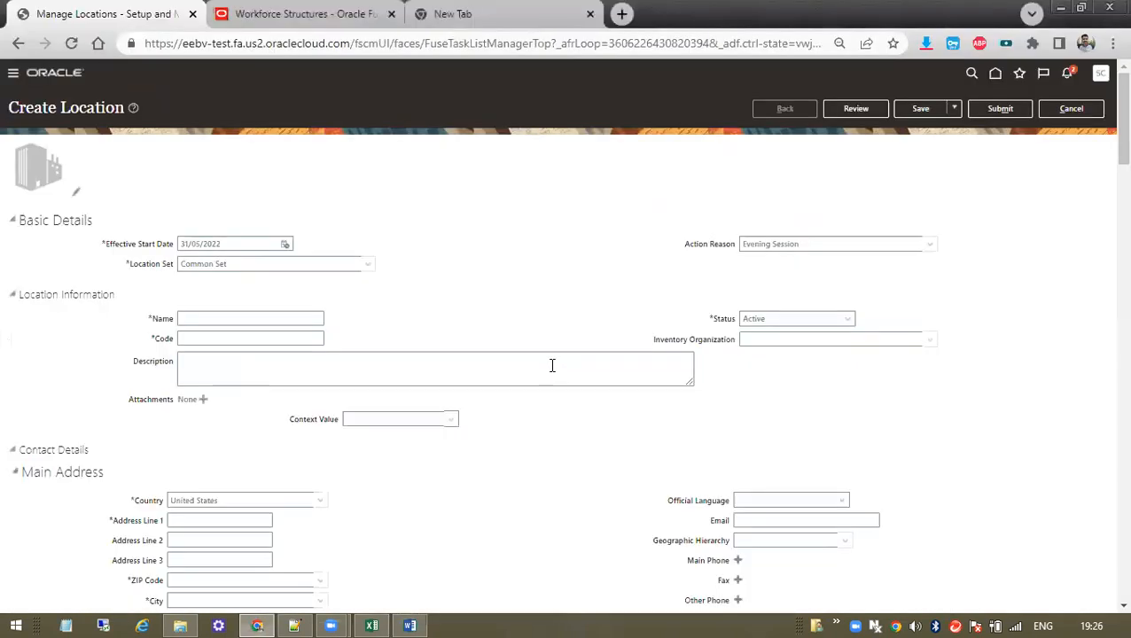
pyautogui.click(1066, 117)
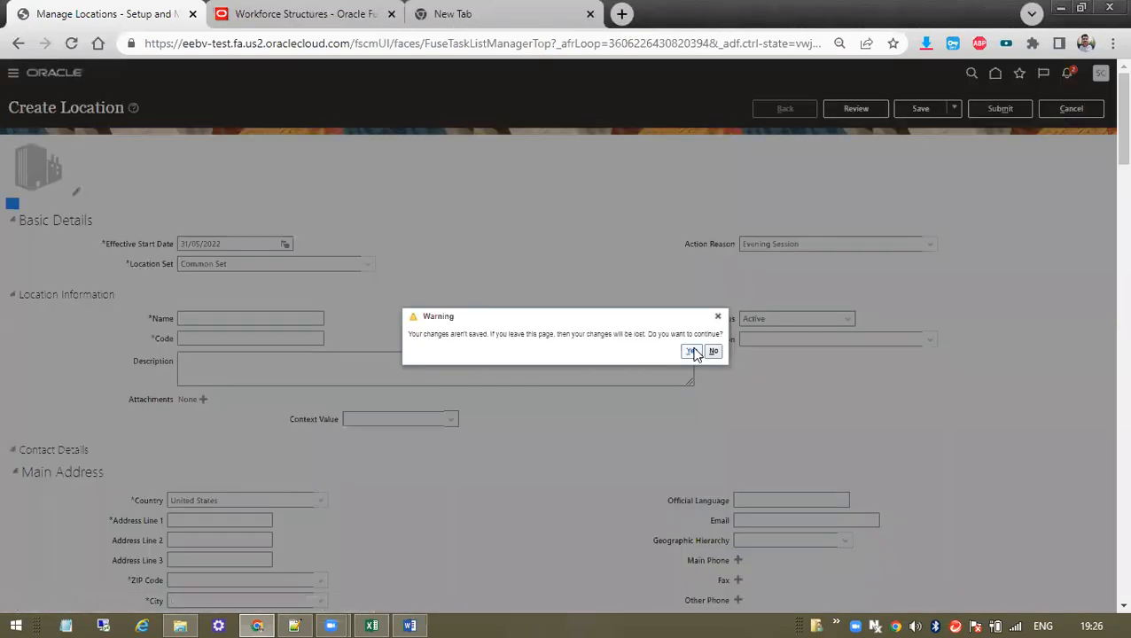
pyautogui.click(694, 353)
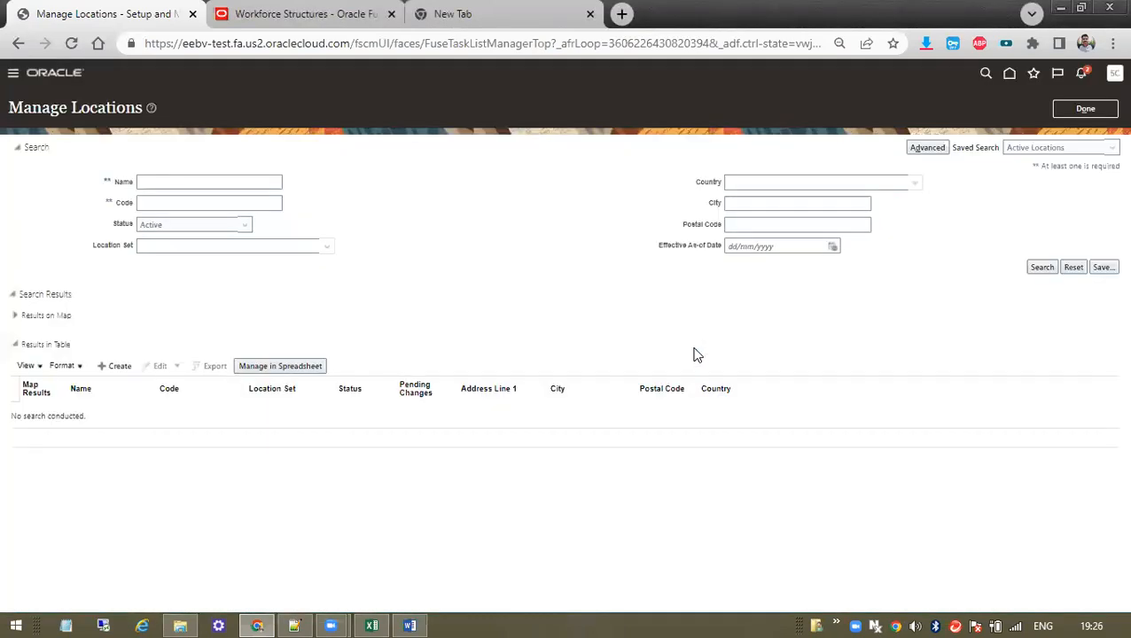
pyautogui.click(1100, 111)
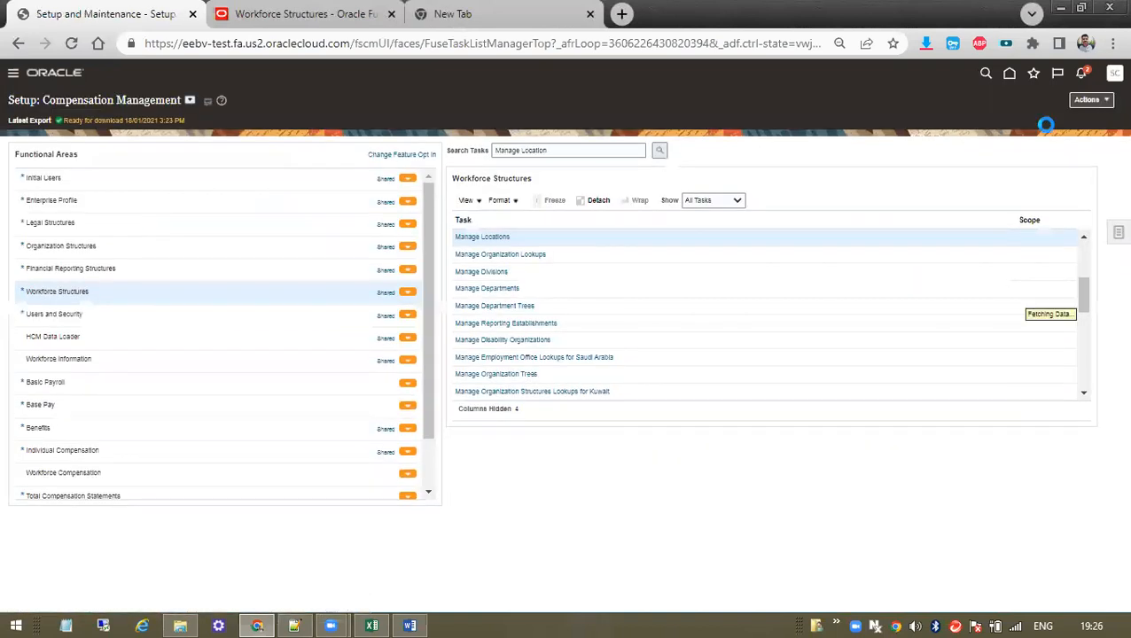
# Go to the home page and open the Hire an Employee task from the New Person app in My Client Groups
pyautogui.click(1010, 75)
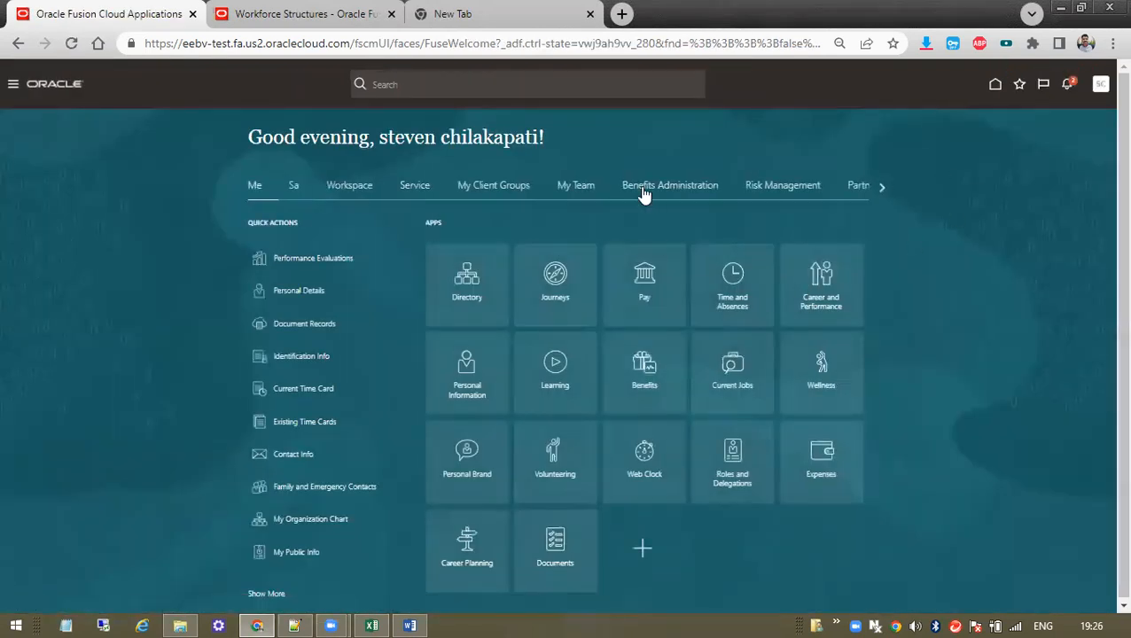
pyautogui.click(495, 188)
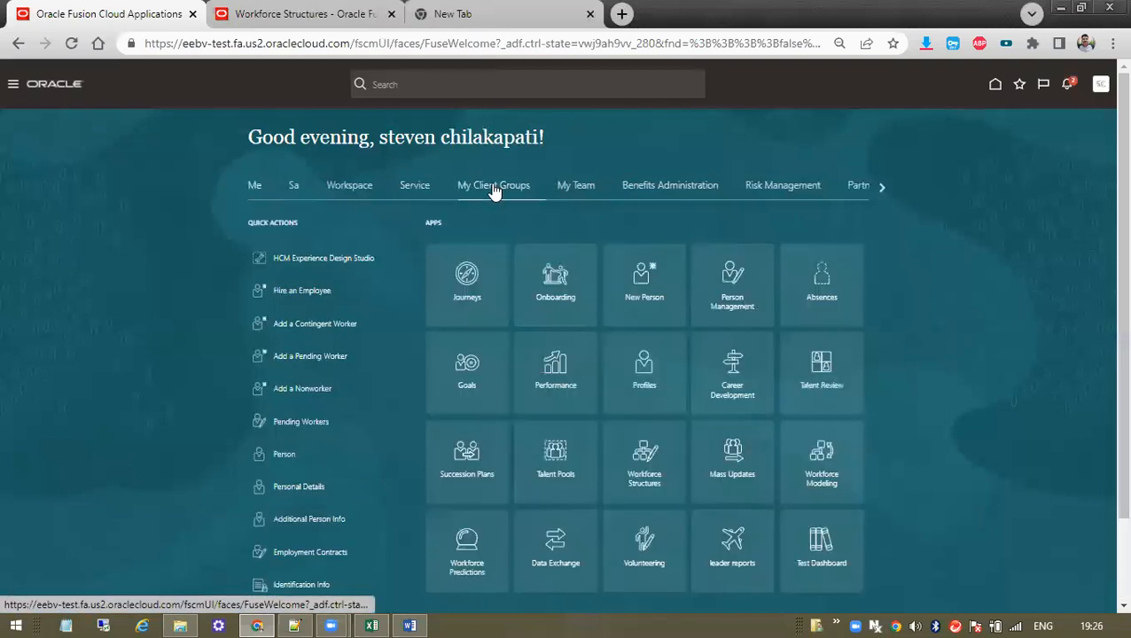
pyautogui.click(652, 292)
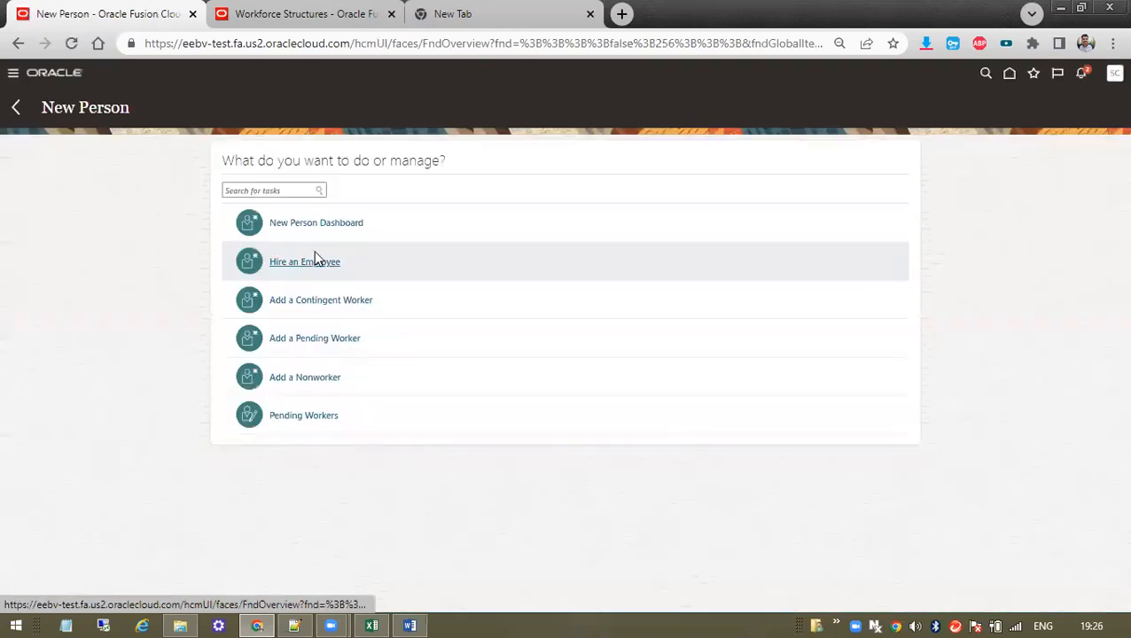
pyautogui.click(302, 266)
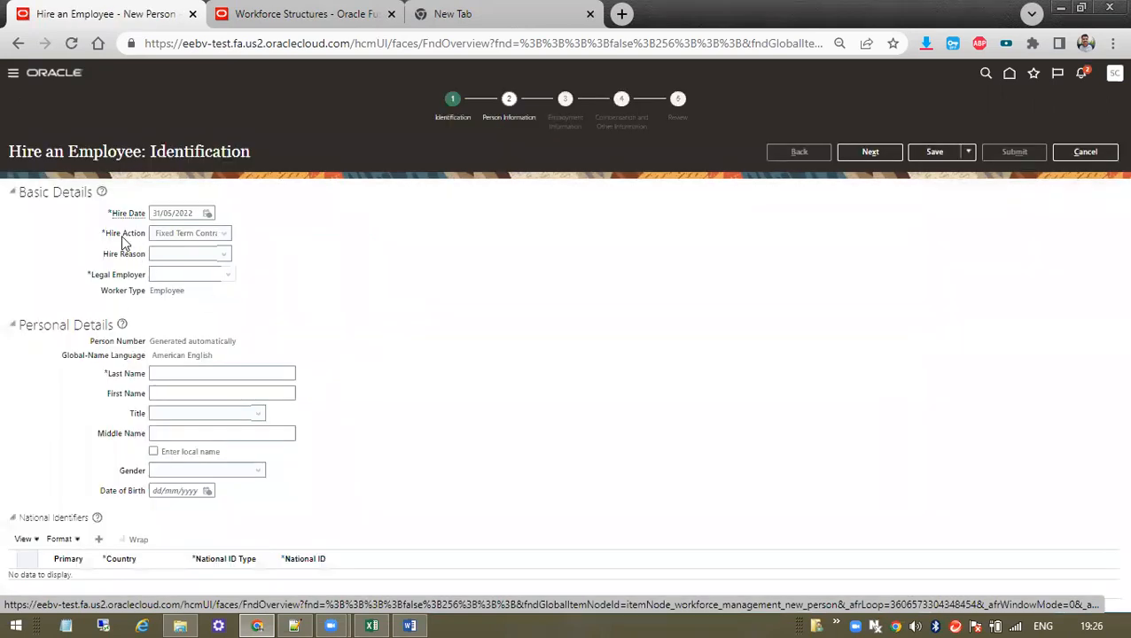
# Look through the available hire actions and set the Hire Action to AGV Hiring
pyautogui.moveTo(124, 235)
pyautogui.mouseDown()
pyautogui.moveTo(146, 246)
pyautogui.moveTo(142, 237)
pyautogui.mouseUp()
pyautogui.click(184, 235)
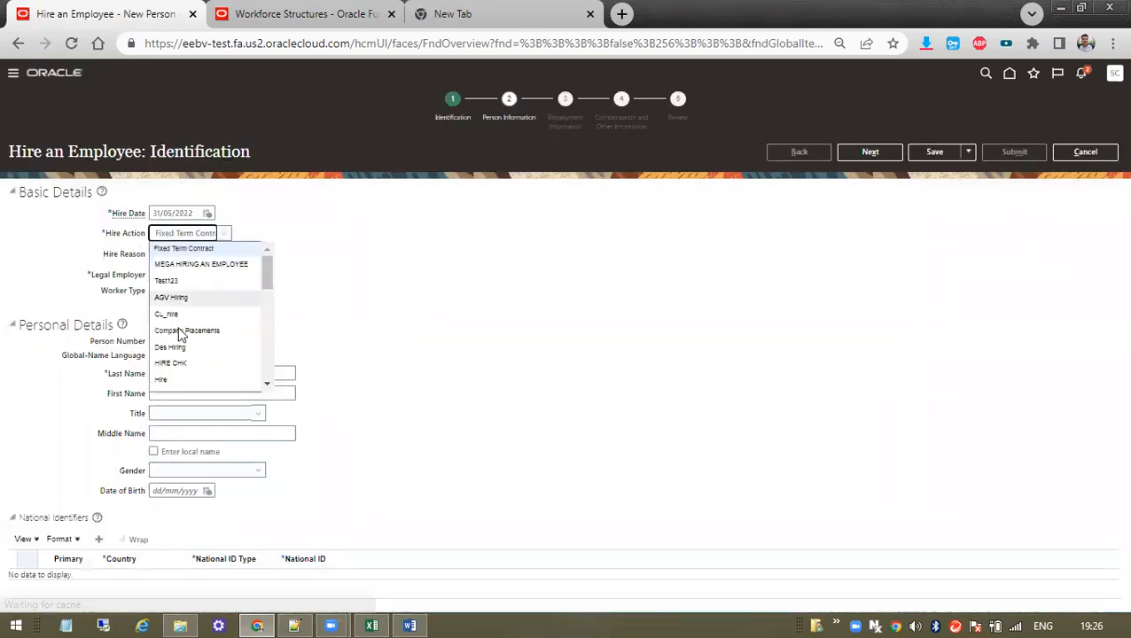
pyautogui.scroll(-5, 213, 335)
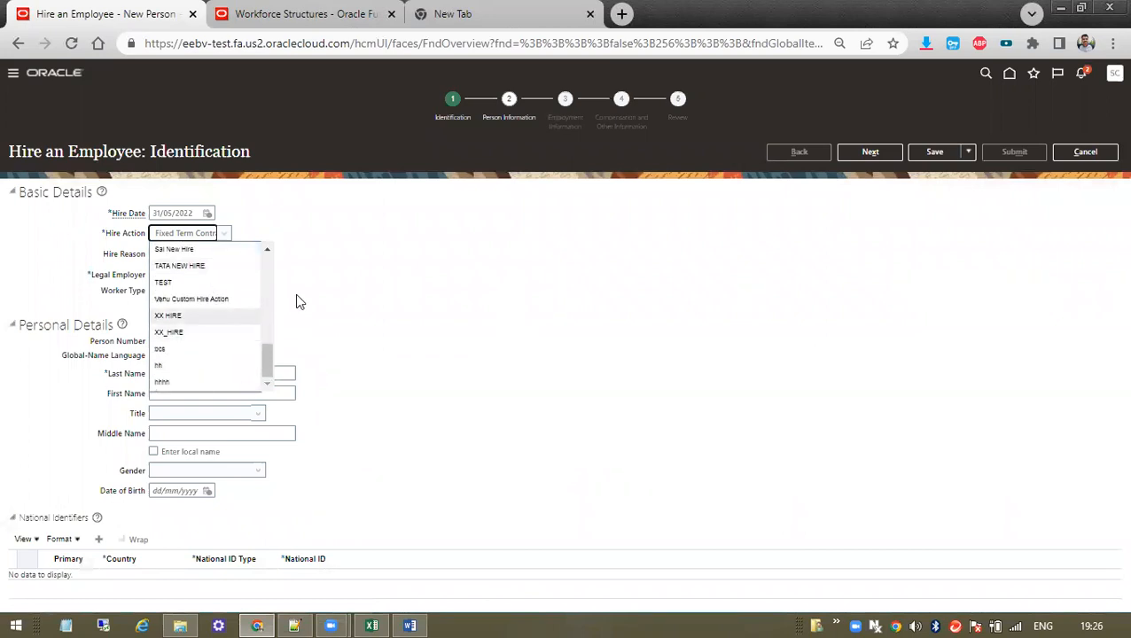
pyautogui.scroll(5, 204, 348)
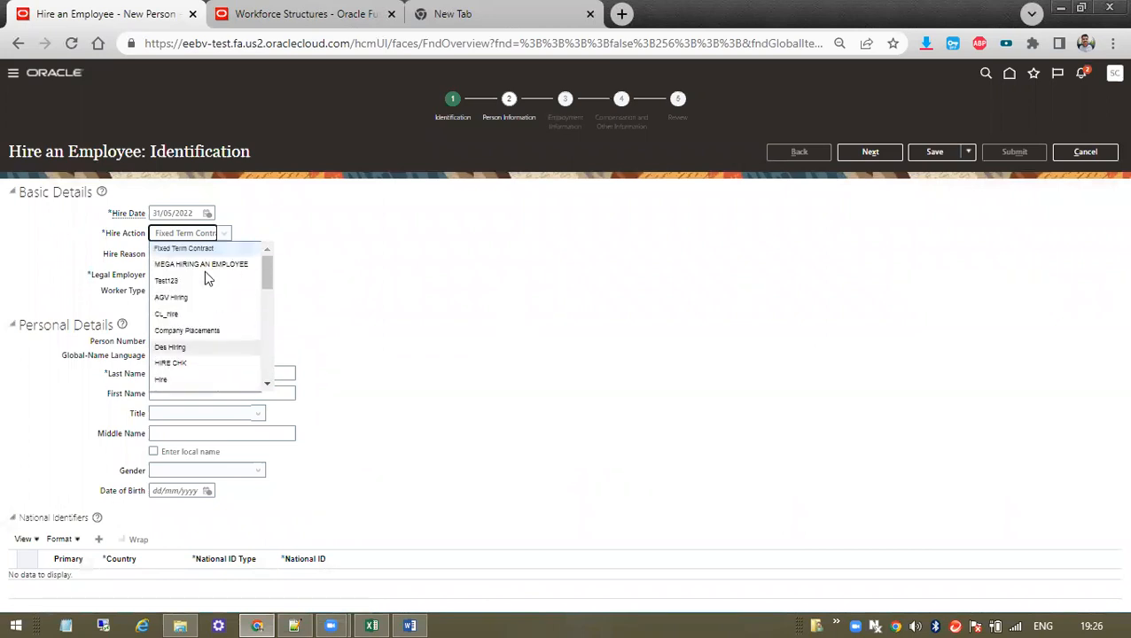
pyautogui.scroll(-3, 203, 355)
pyautogui.scroll(-3, 202, 363)
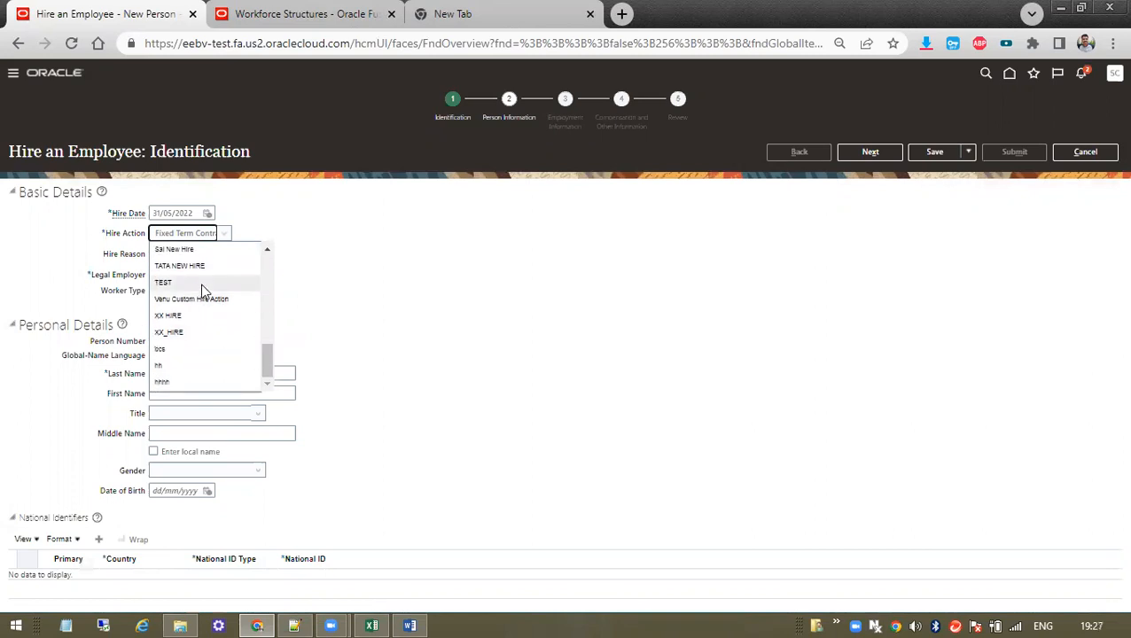
pyautogui.scroll(5, 177, 337)
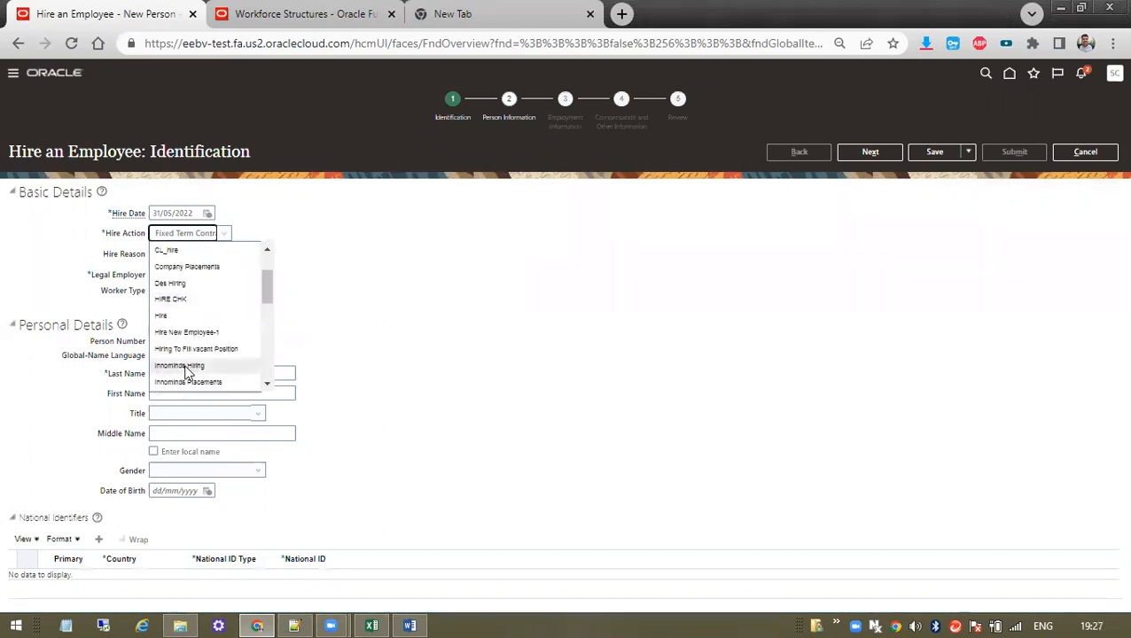
pyautogui.scroll(2, 192, 300)
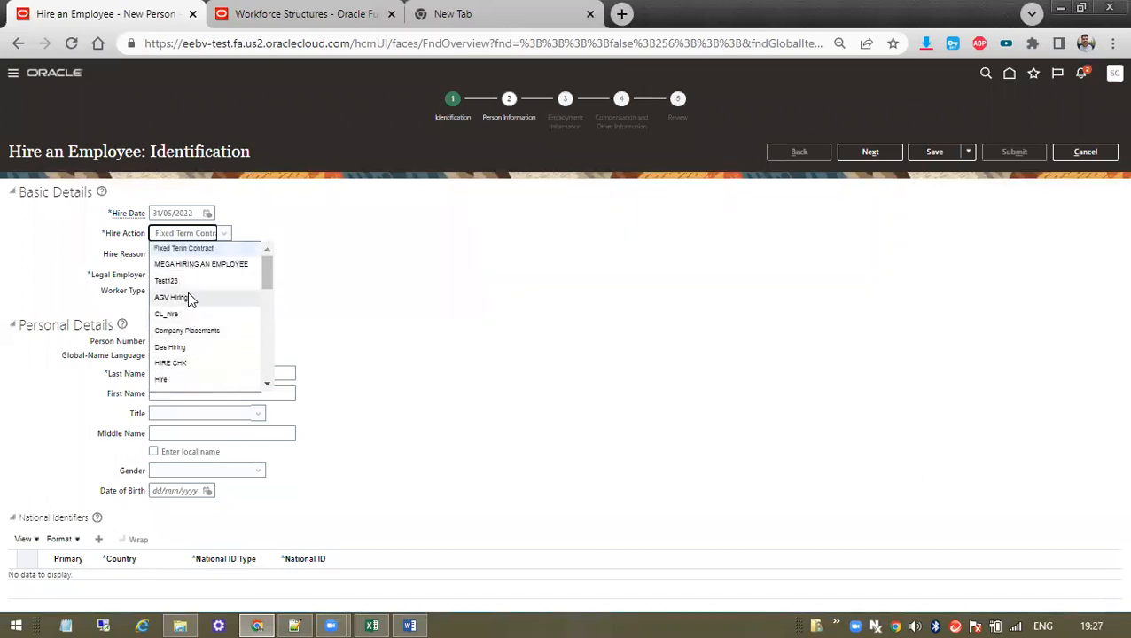
pyautogui.click(186, 296)
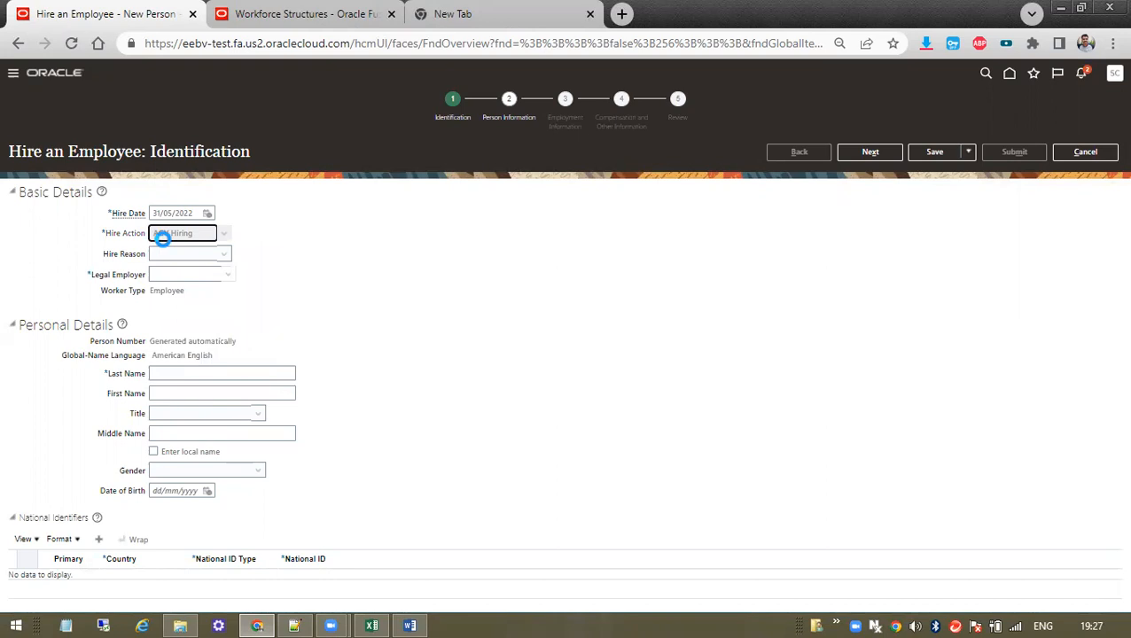
# Switch to the Word document and review its steps from the action reason code through saving the action
pyautogui.hotkey('alt', 'Tab')
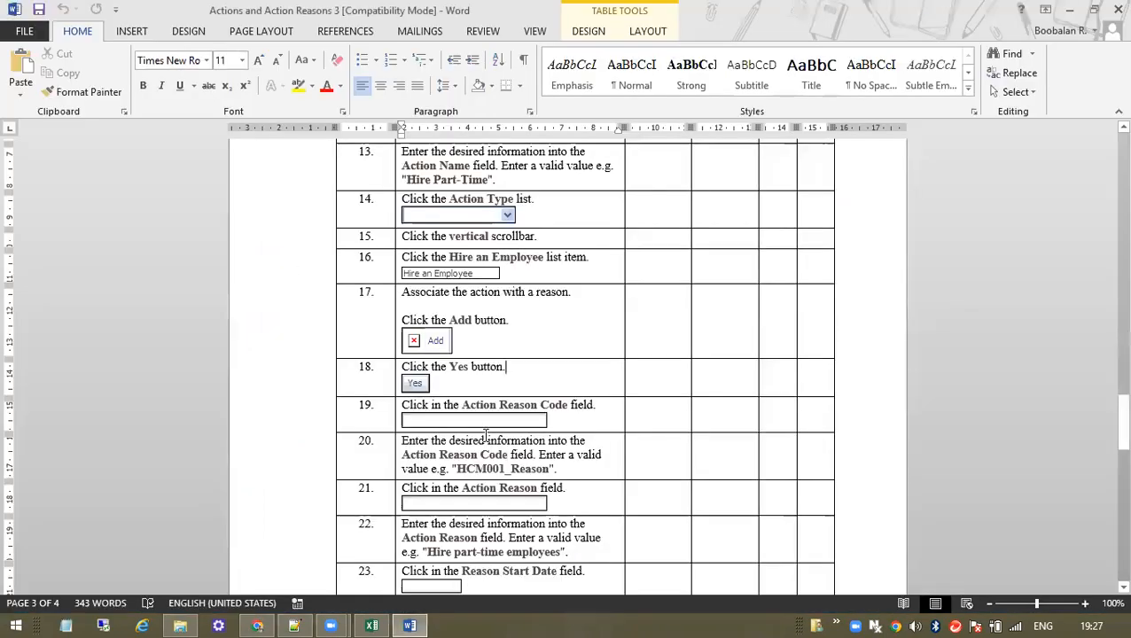
pyautogui.scroll(-1, 492, 428)
pyautogui.moveTo(495, 428); pyautogui.dragTo(524, 429)
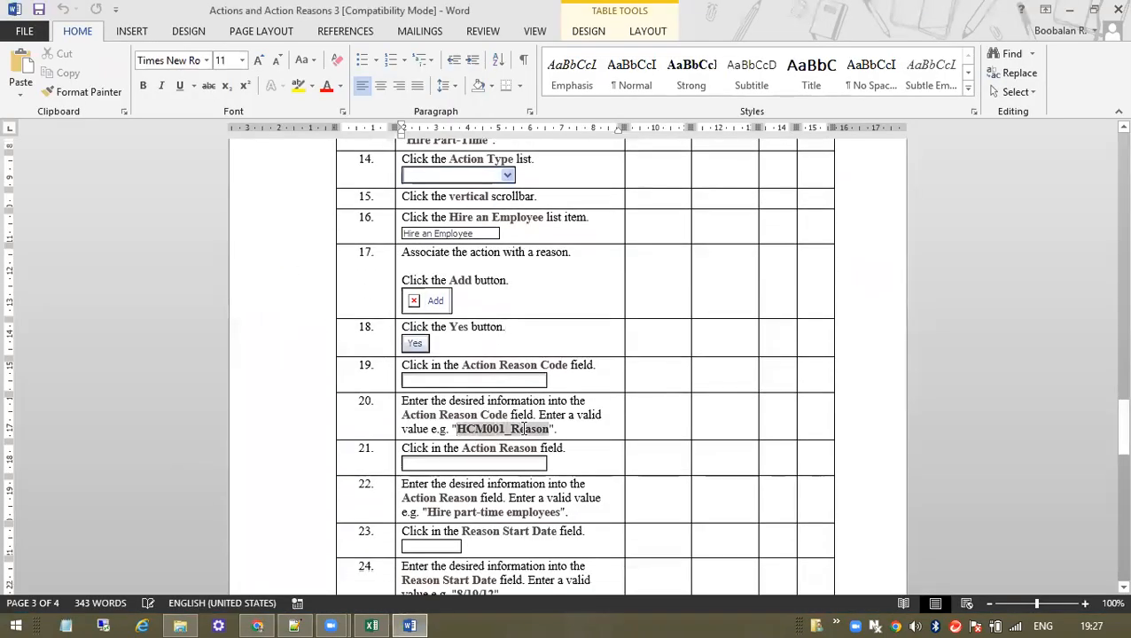
pyautogui.scroll(-3, 529, 410)
pyautogui.scroll(-8, 530, 409)
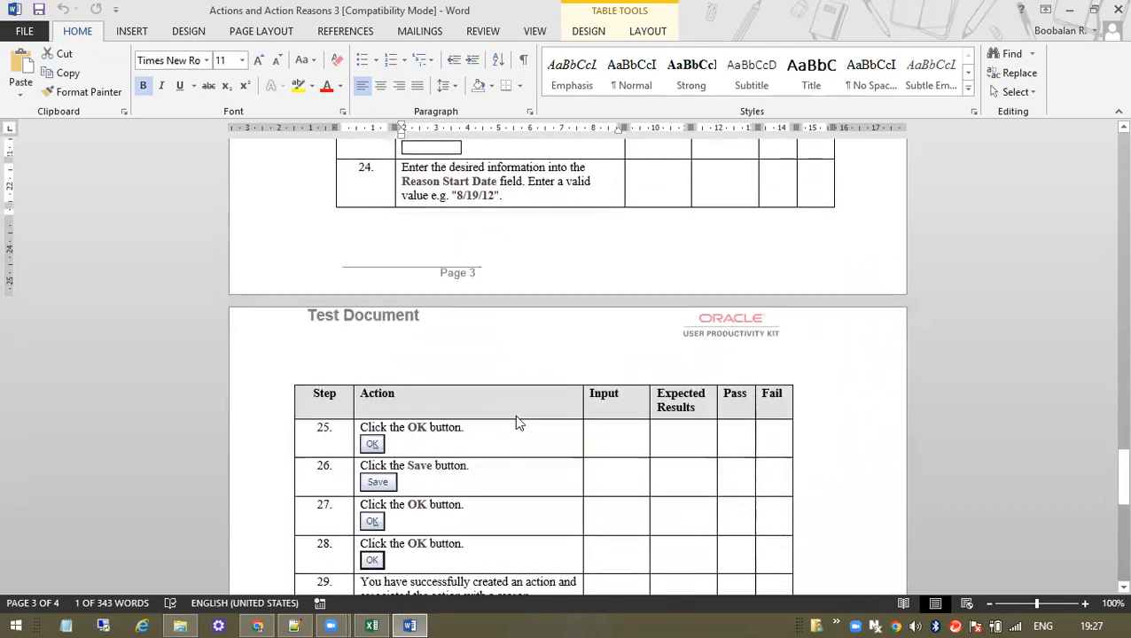
# Switch back to the browser and look through the available hire actions on the Hire an Employee page
pyautogui.hotkey('alt', 'Tab')
pyautogui.click(222, 235)
pyautogui.click(387, 235)
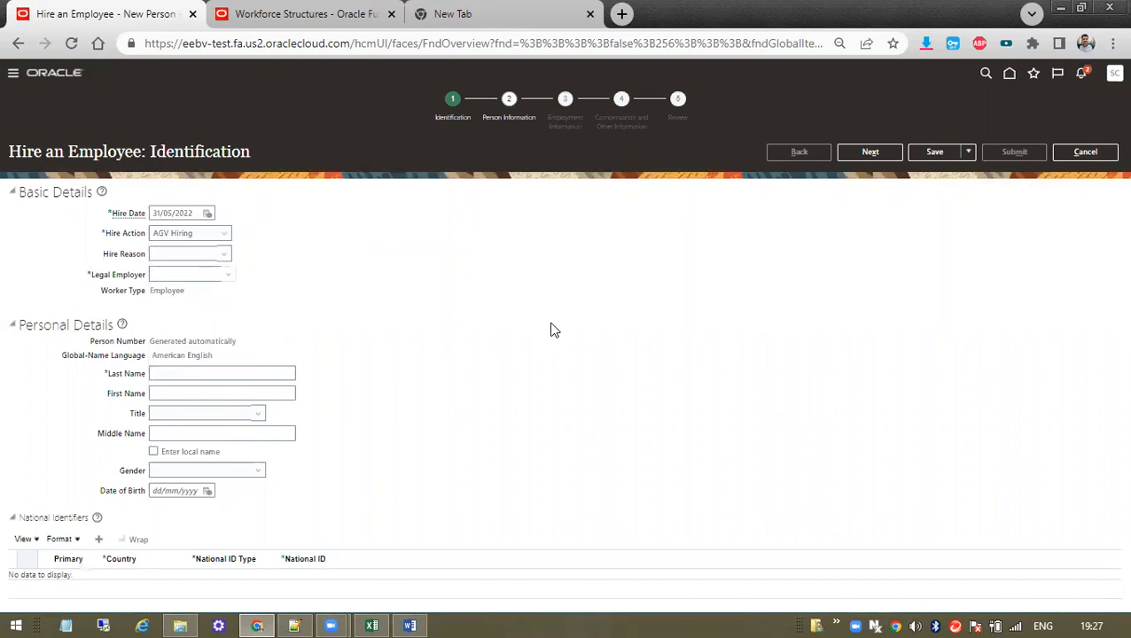
pyautogui.hotkey('alt', 'Tab')
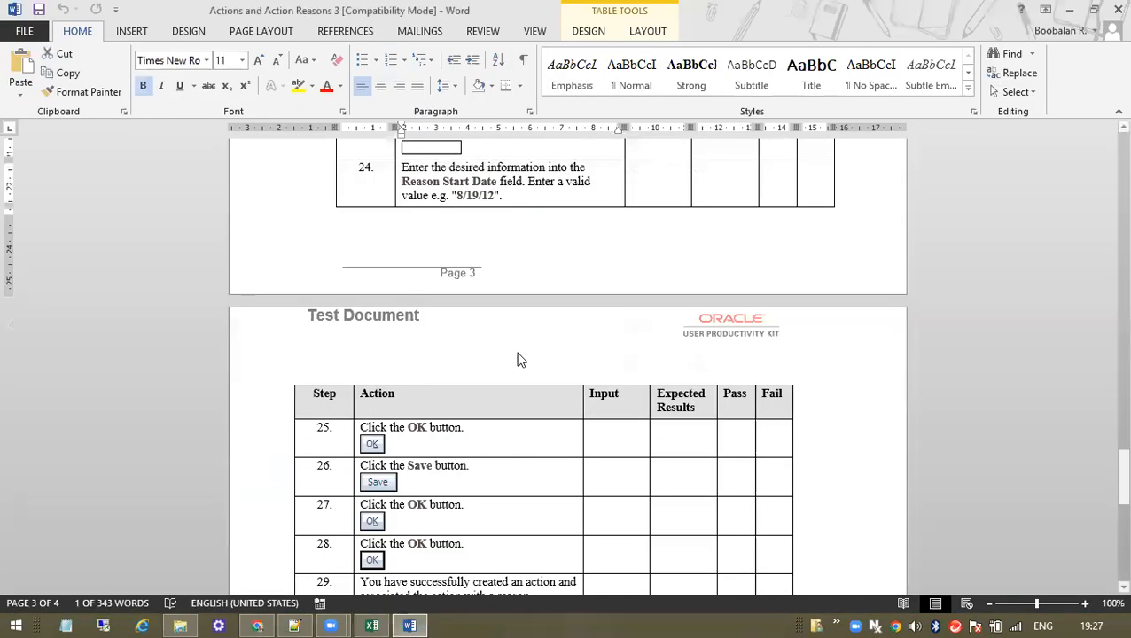
pyautogui.hotkey('alt', 'Tab')
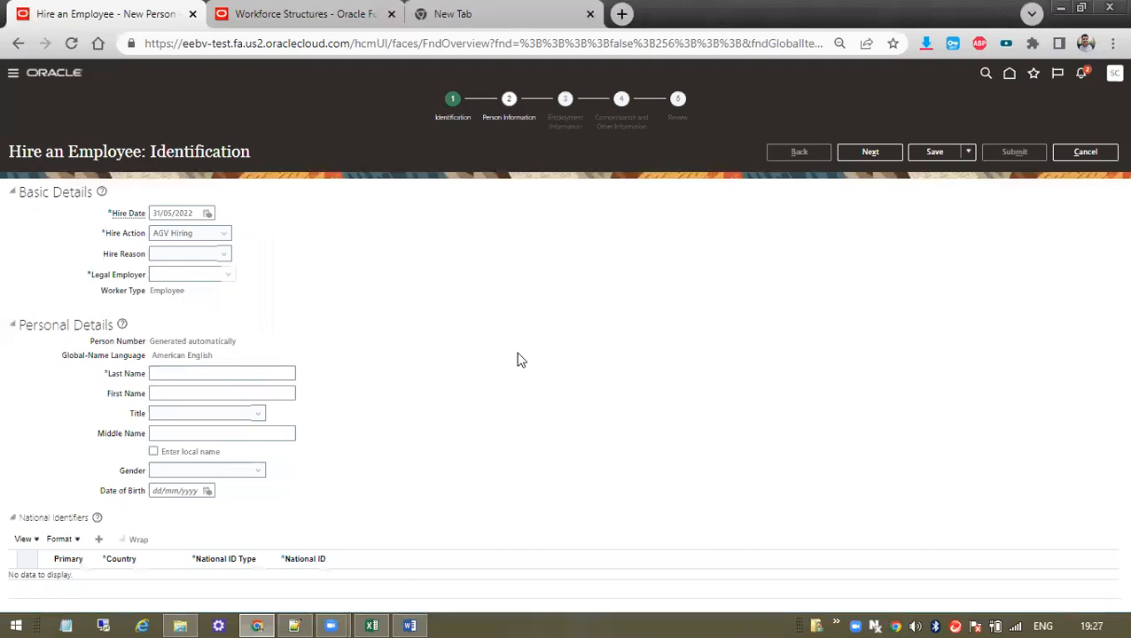
pyautogui.click(206, 233)
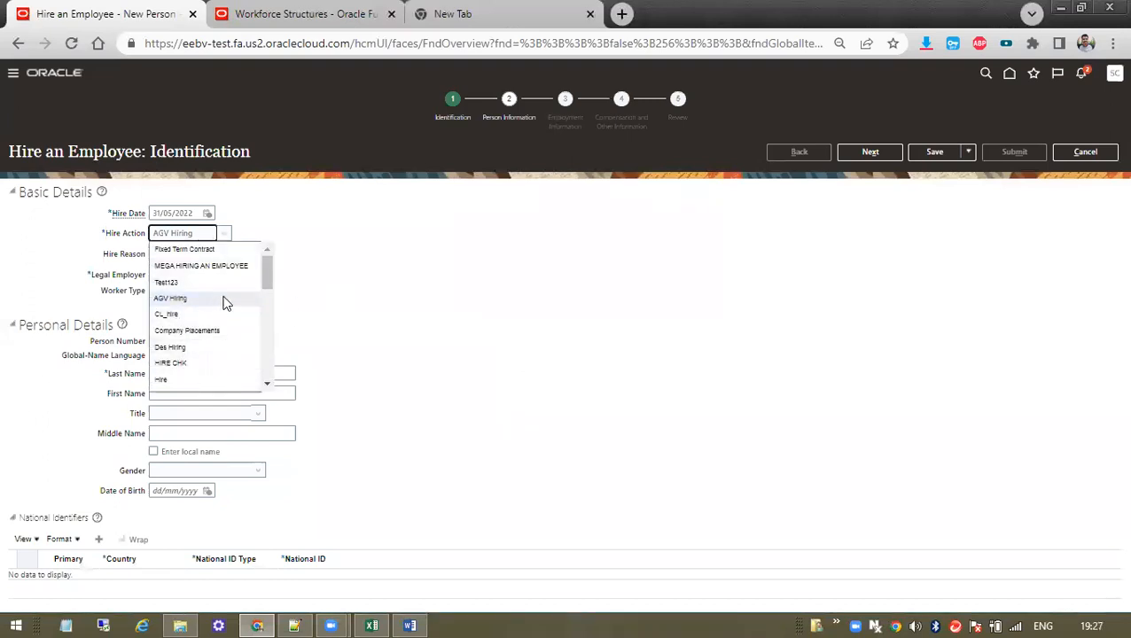
pyautogui.scroll(-10, 222, 313)
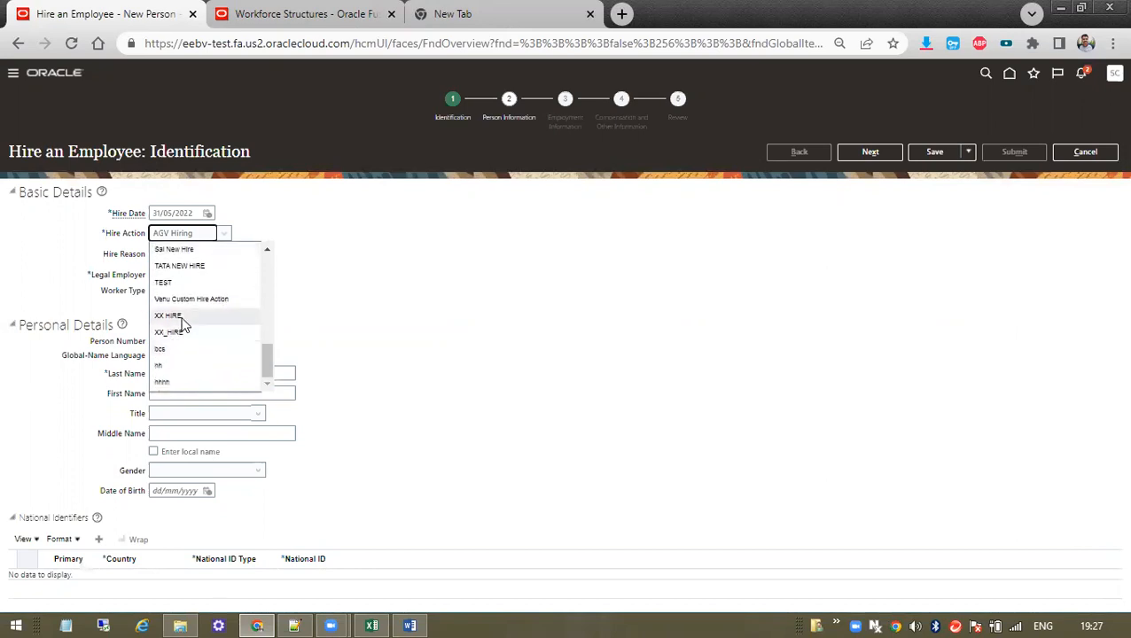
pyautogui.click(554, 297)
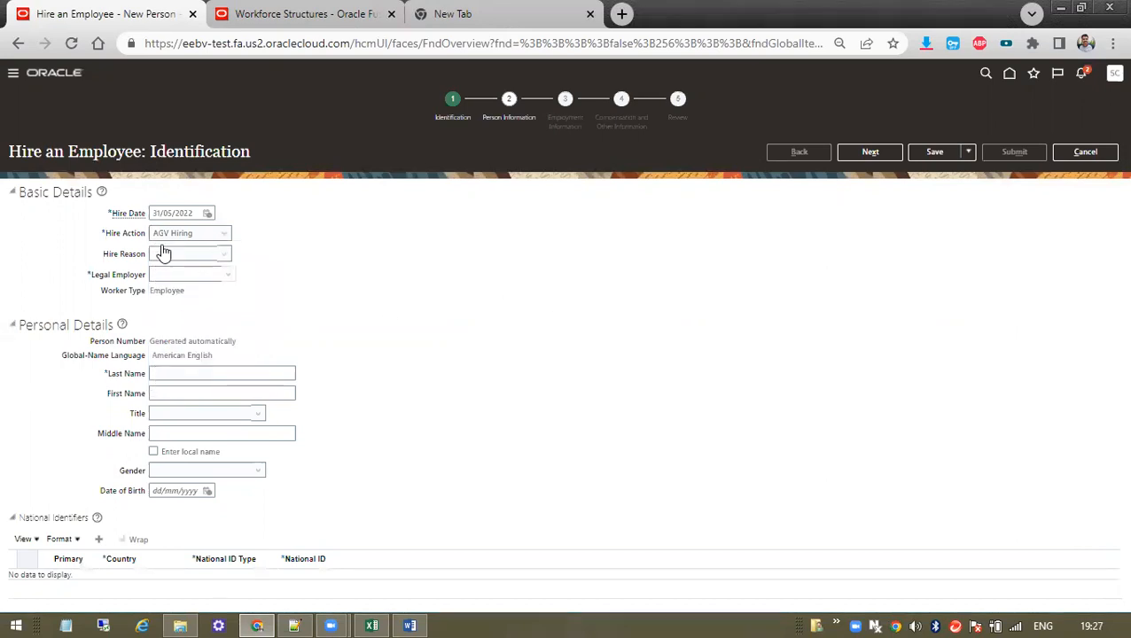
# Cancel the employee hire and open Action Reasons from the Workforce Structures page
pyautogui.click(1087, 151)
pyautogui.click(337, 16)
pyautogui.scroll(-15, 424, 458)
pyautogui.scroll(-9, 424, 457)
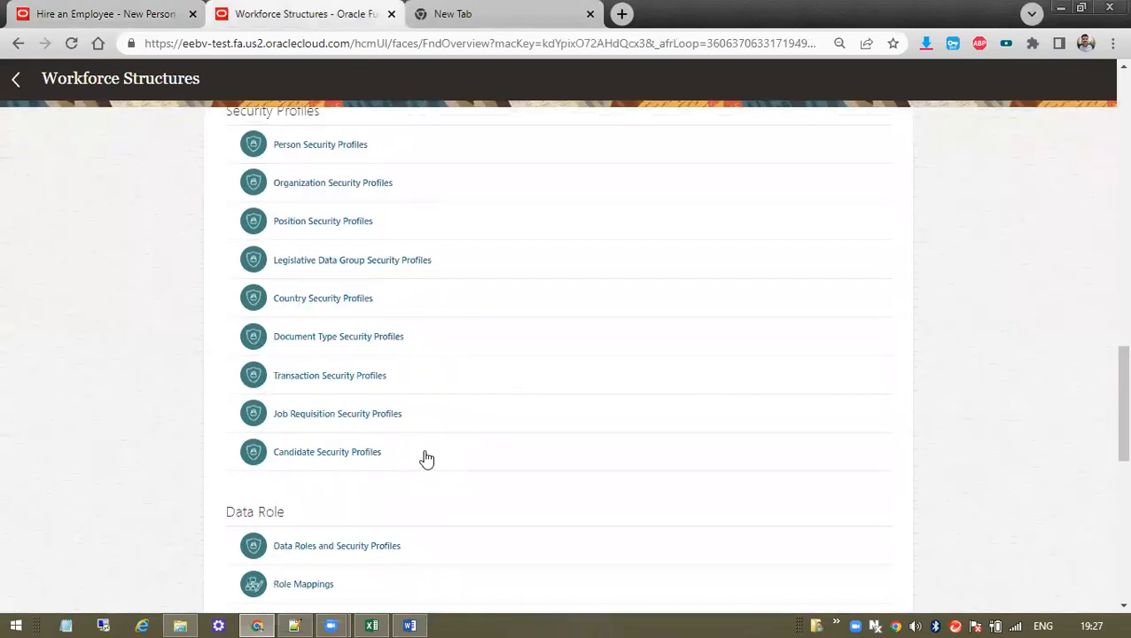
pyautogui.scroll(10, 558, 345)
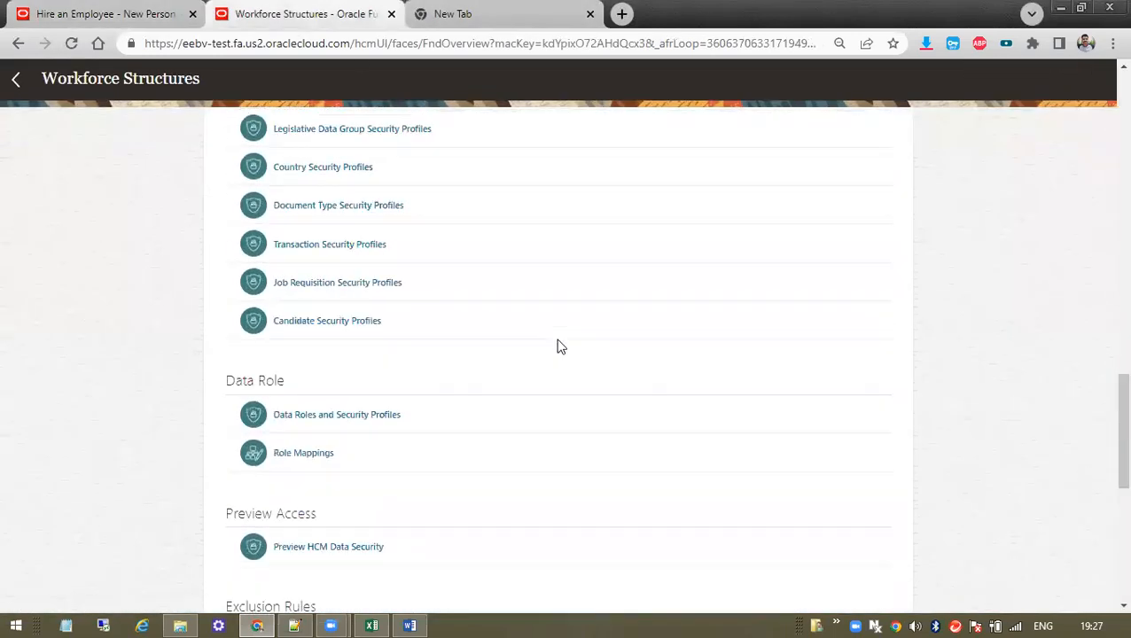
pyautogui.scroll(-4, 557, 345)
pyautogui.hotkey('ctrl', 'f')
pyautogui.write('con')
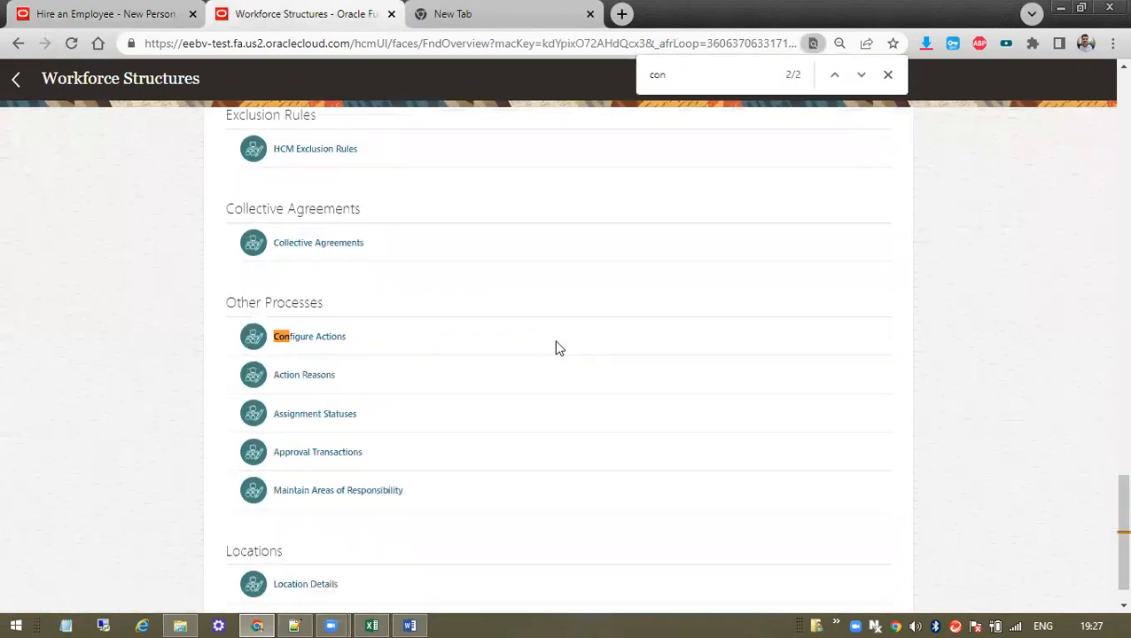
pyautogui.click(319, 373)
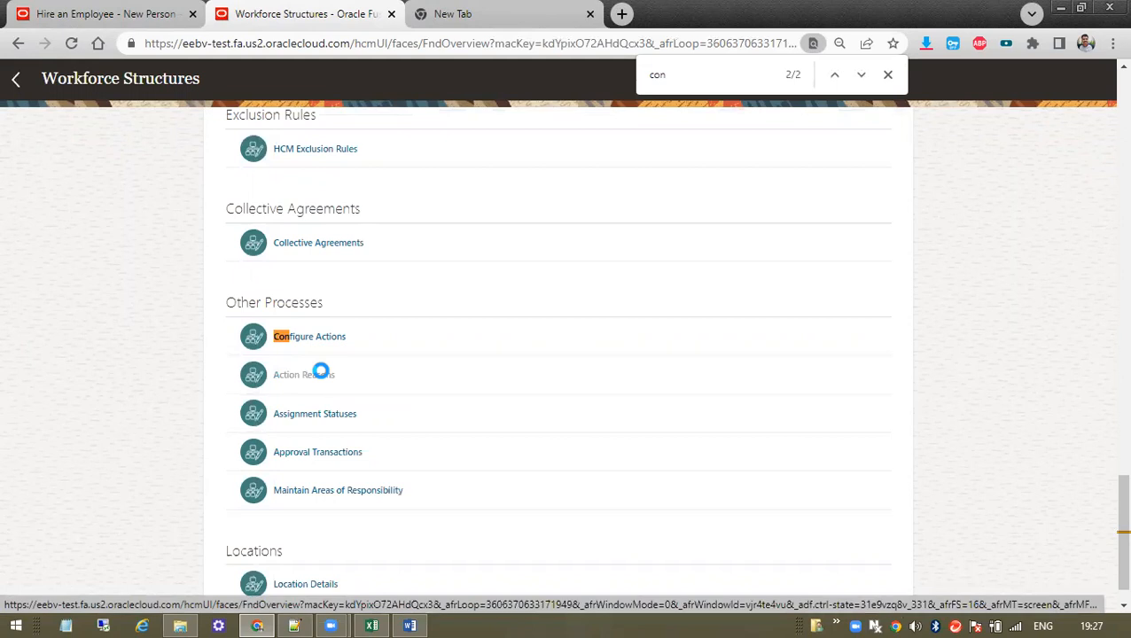
# Leave Action Reasons and open Configure Actions from the Workforce Structures page
pyautogui.click(15, 108)
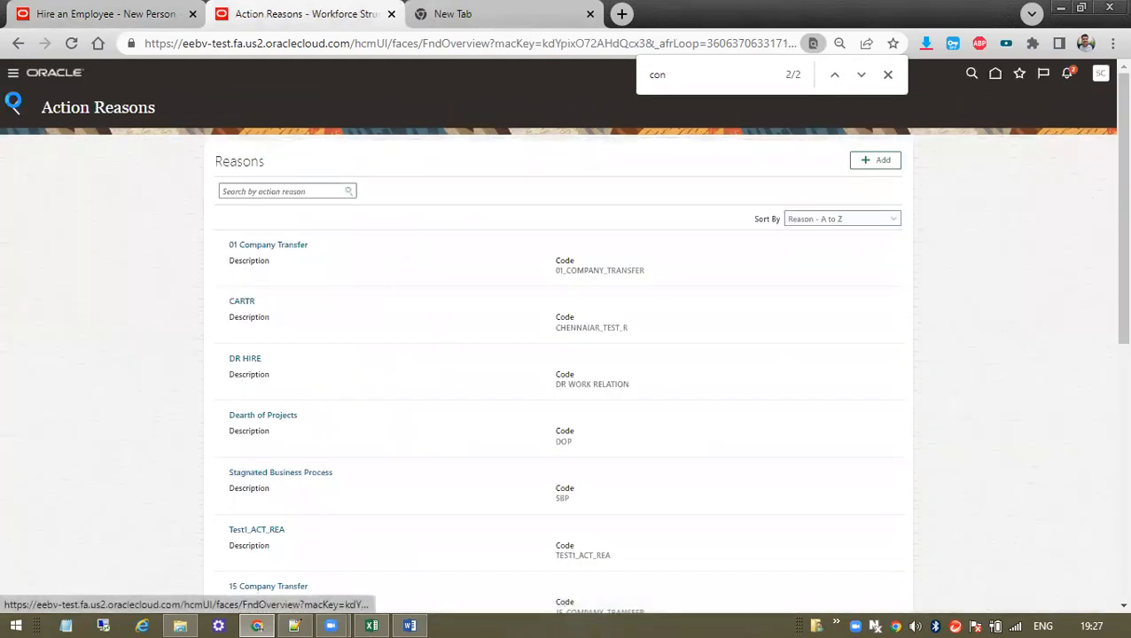
pyautogui.scroll(-10, 320, 452)
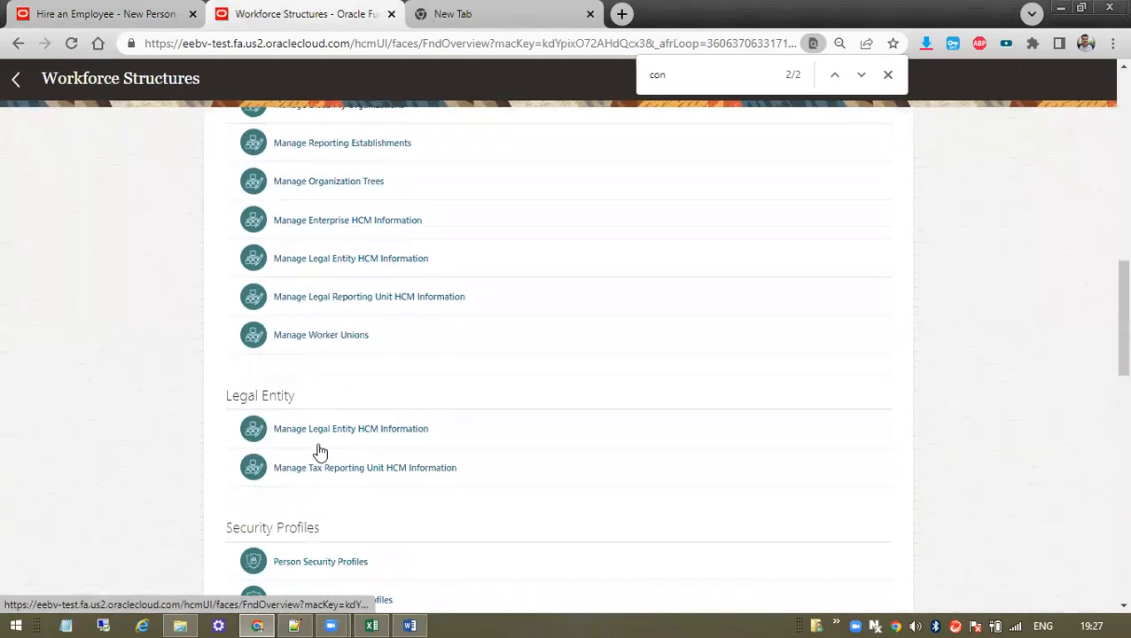
pyautogui.hotkey('ctrl', 'f')
pyautogui.write('act')
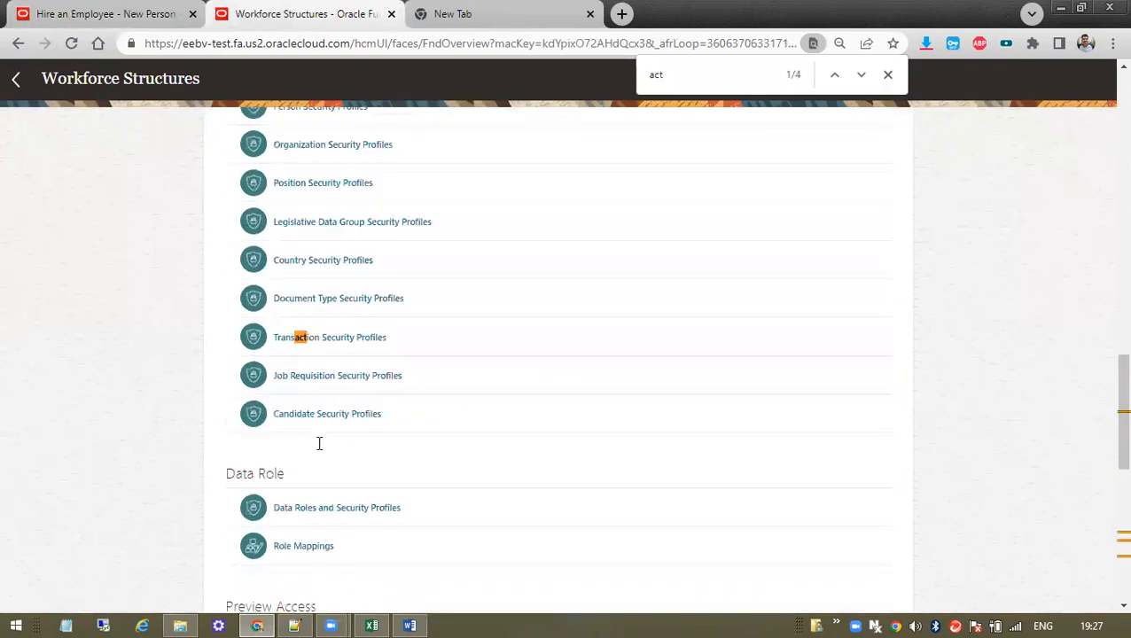
pyautogui.scroll(-5, 594, 363)
pyautogui.click(305, 507)
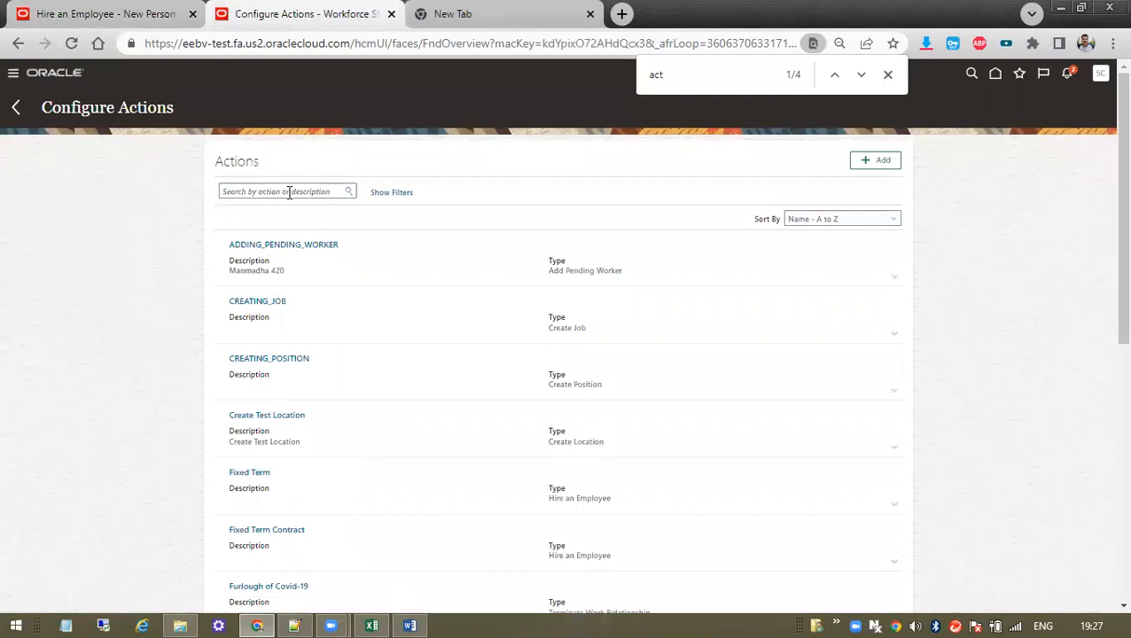
# Search the configured actions for "new joinee", and repeat the search with "Joinee"
pyautogui.click(289, 192)
pyautogui.write('new joinee')
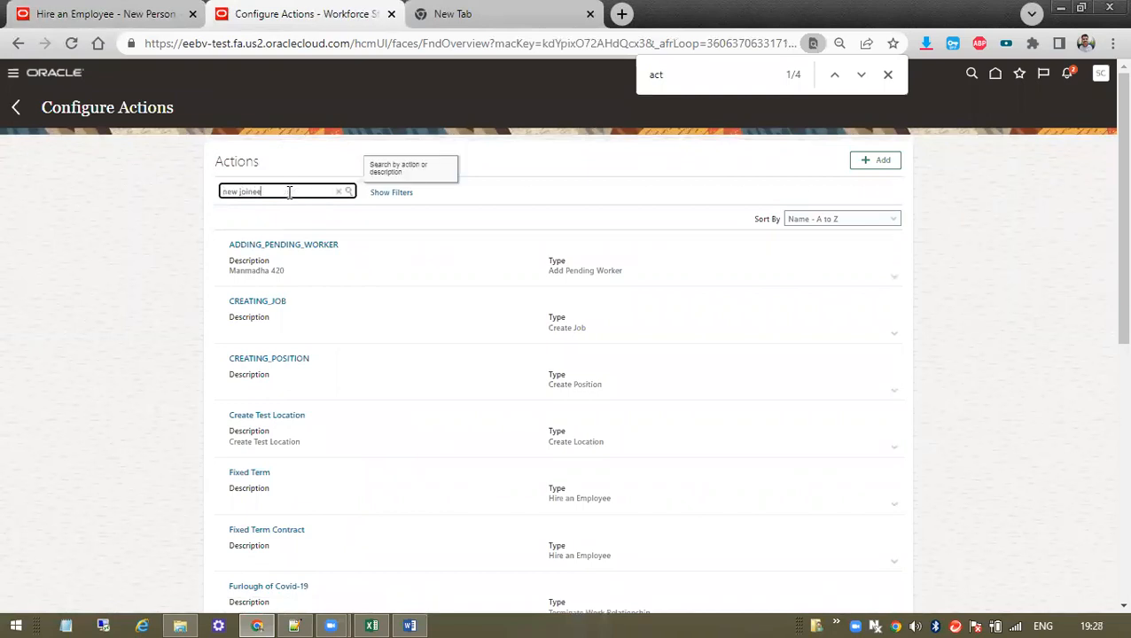
pyautogui.click(348, 192)
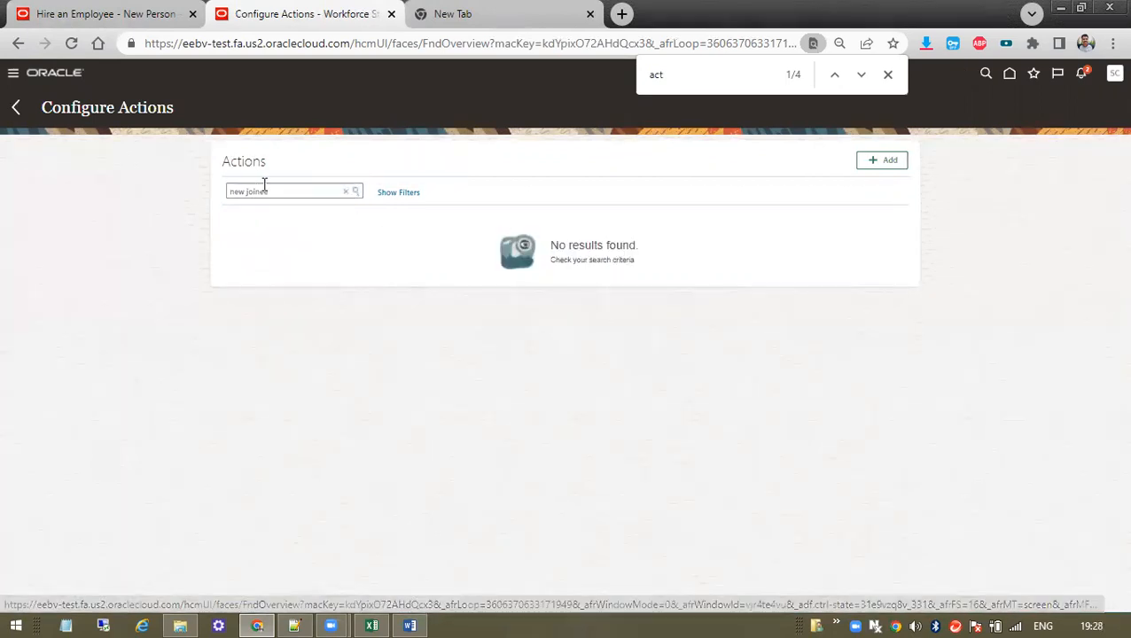
pyautogui.moveTo(263, 188); pyautogui.dragTo(72, 173)
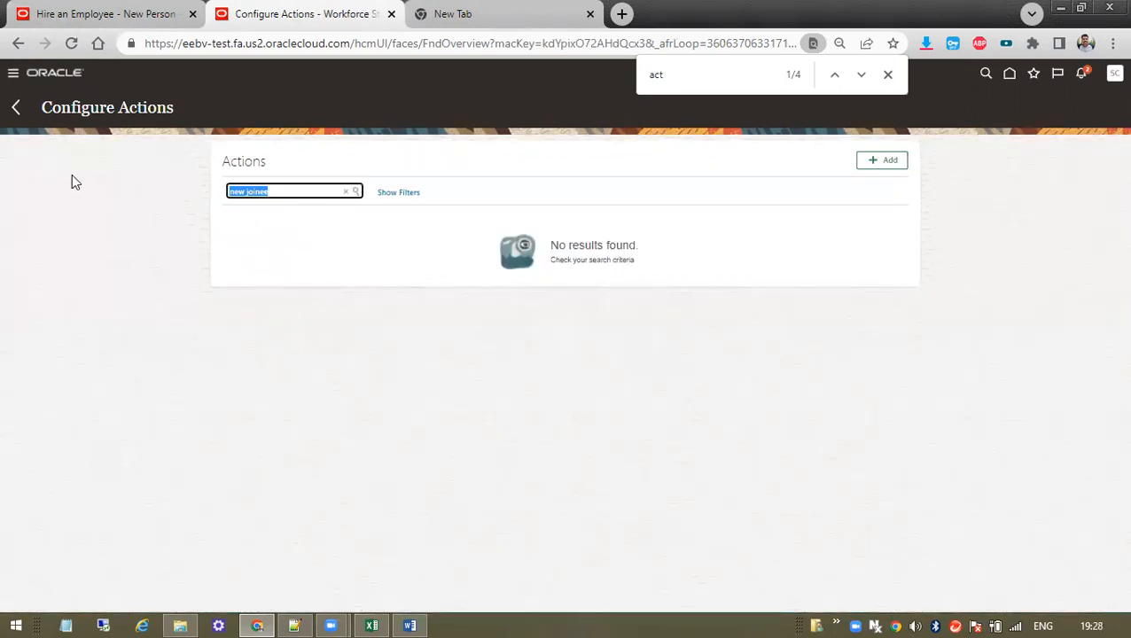
pyautogui.write('Joinee')
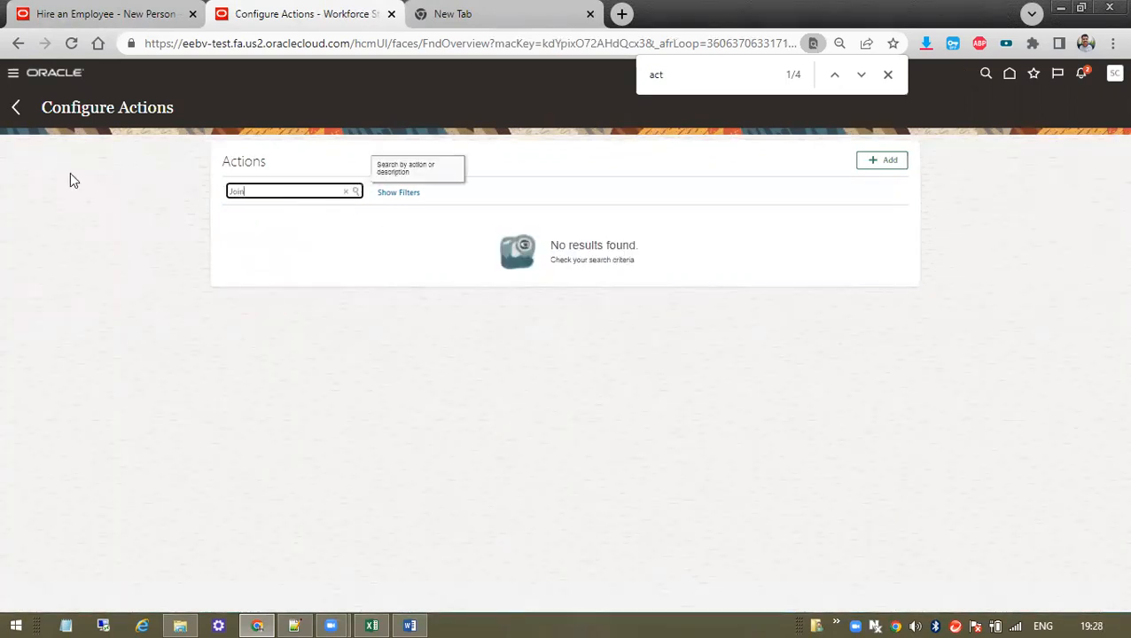
pyautogui.click(355, 191)
# Search the configured actions for "NEW" and check the type of the New Hire action
pyautogui.moveTo(255, 191); pyautogui.dragTo(103, 181)
pyautogui.write('NEW')
pyautogui.click(354, 192)
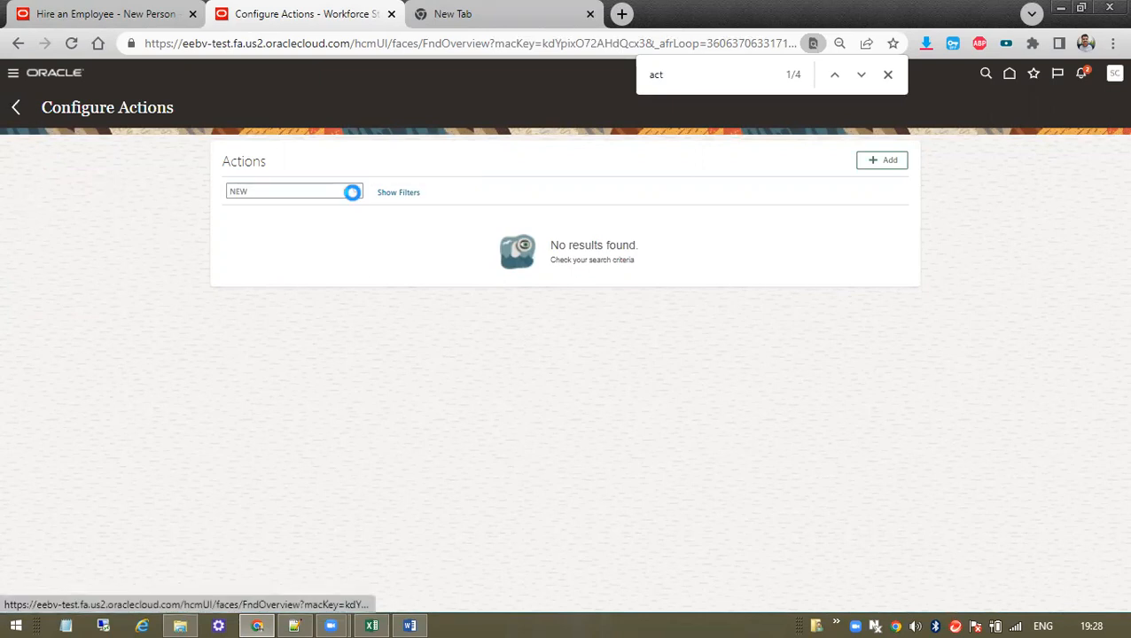
pyautogui.scroll(-5, 324, 462)
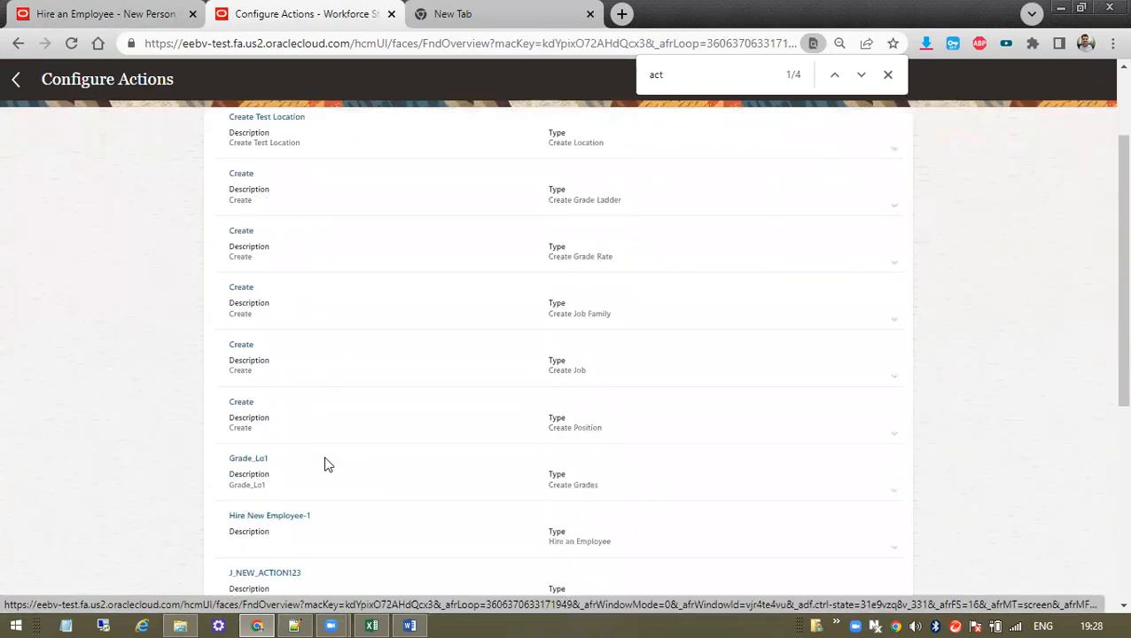
pyautogui.scroll(6, 405, 438)
pyautogui.scroll(-9, 381, 462)
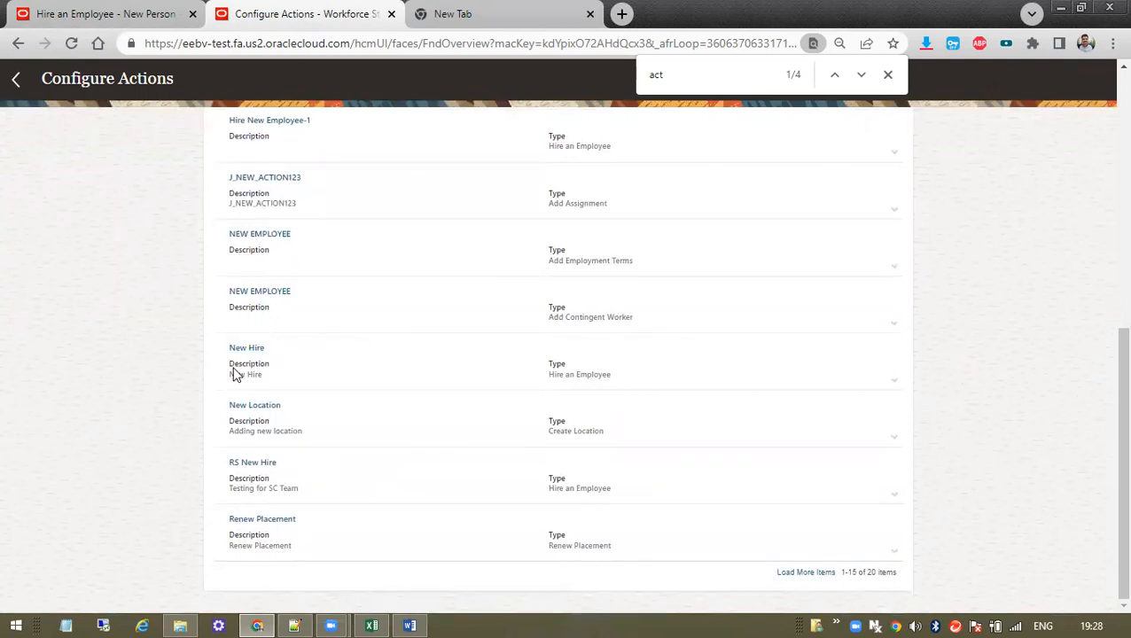
pyautogui.tripleClick(640, 377)
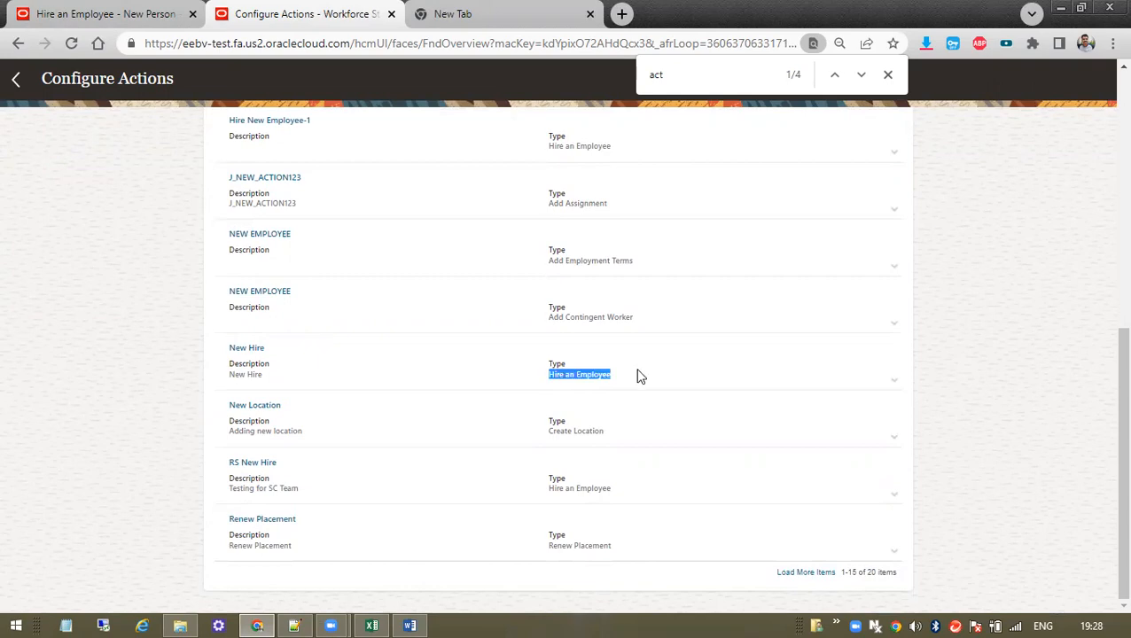
pyautogui.click(411, 622)
pyautogui.click(409, 622)
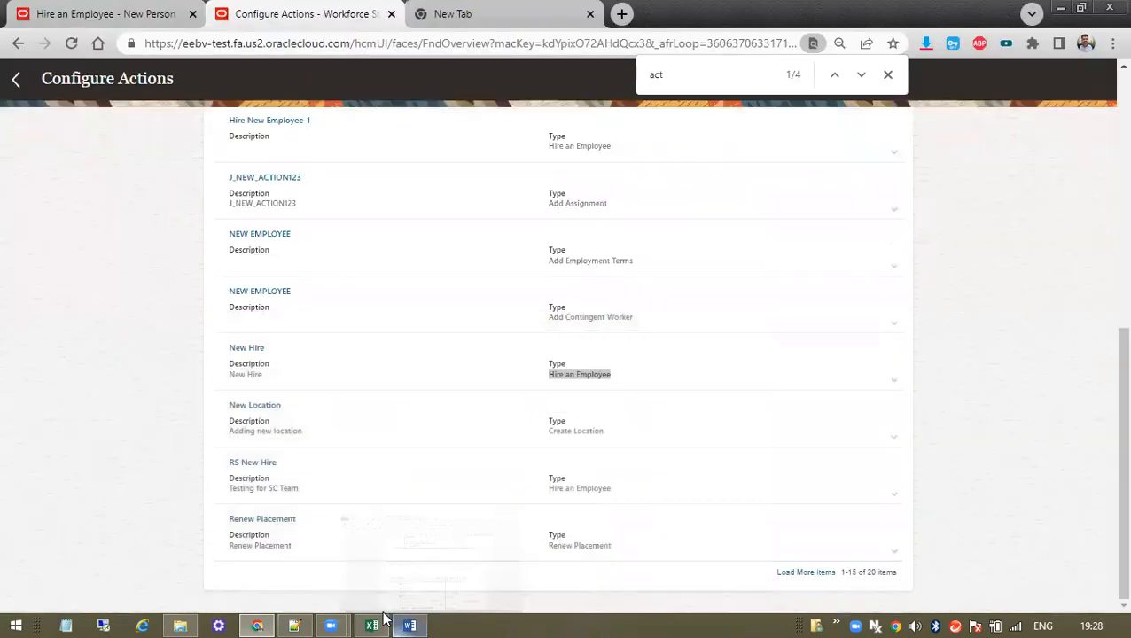
pyautogui.click(373, 624)
pyautogui.click(373, 624)
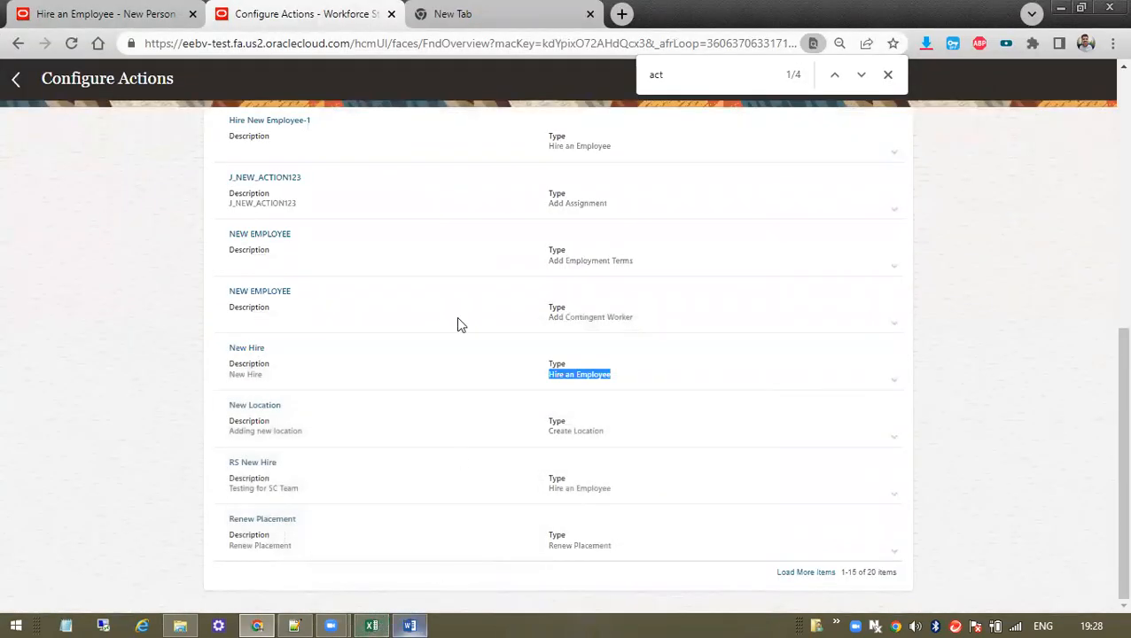
pyautogui.scroll(10, 457, 292)
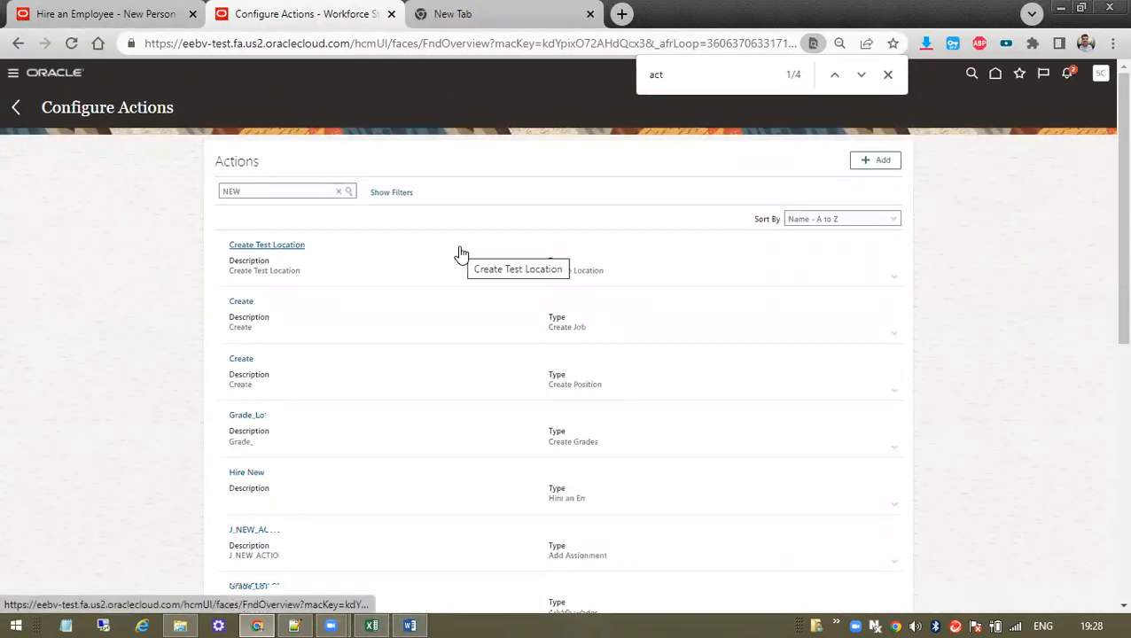
# Open a blank Notepad file, place its window over the Configure Actions page, and write the heading "Location:"
pyautogui.click(66, 626)
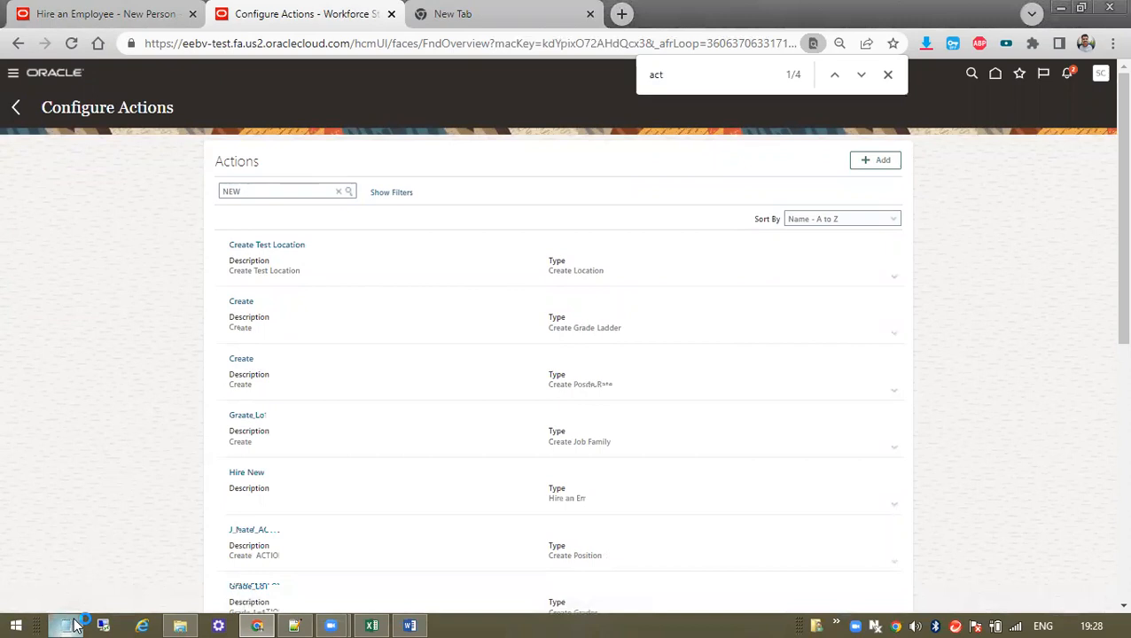
pyautogui.moveTo(623, 80); pyautogui.dragTo(706, 188)
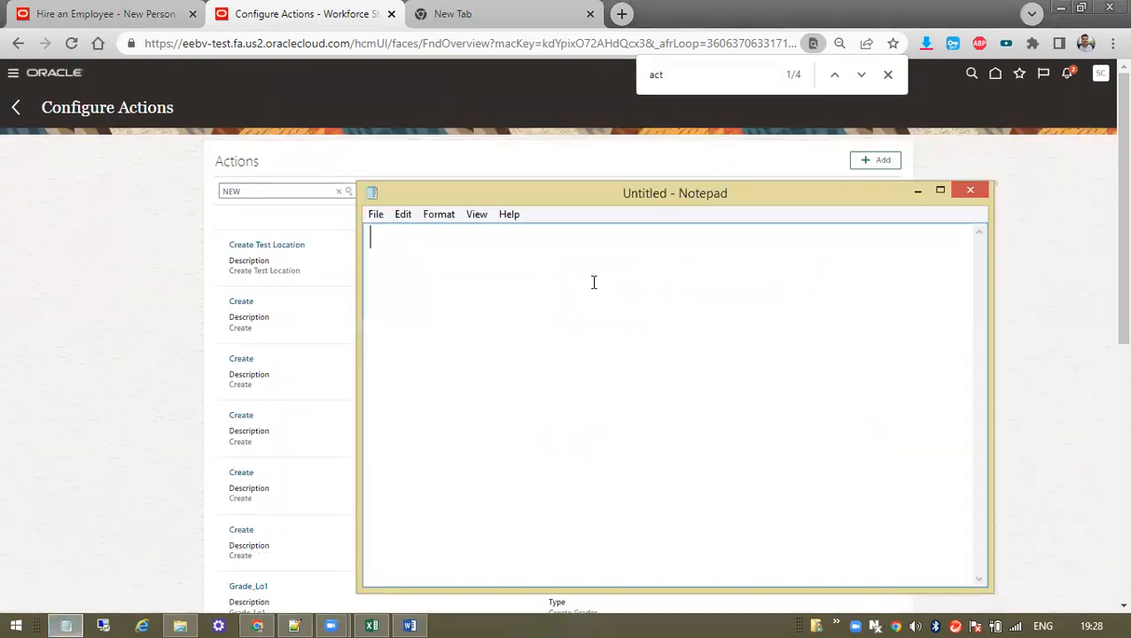
pyautogui.write('Location:')
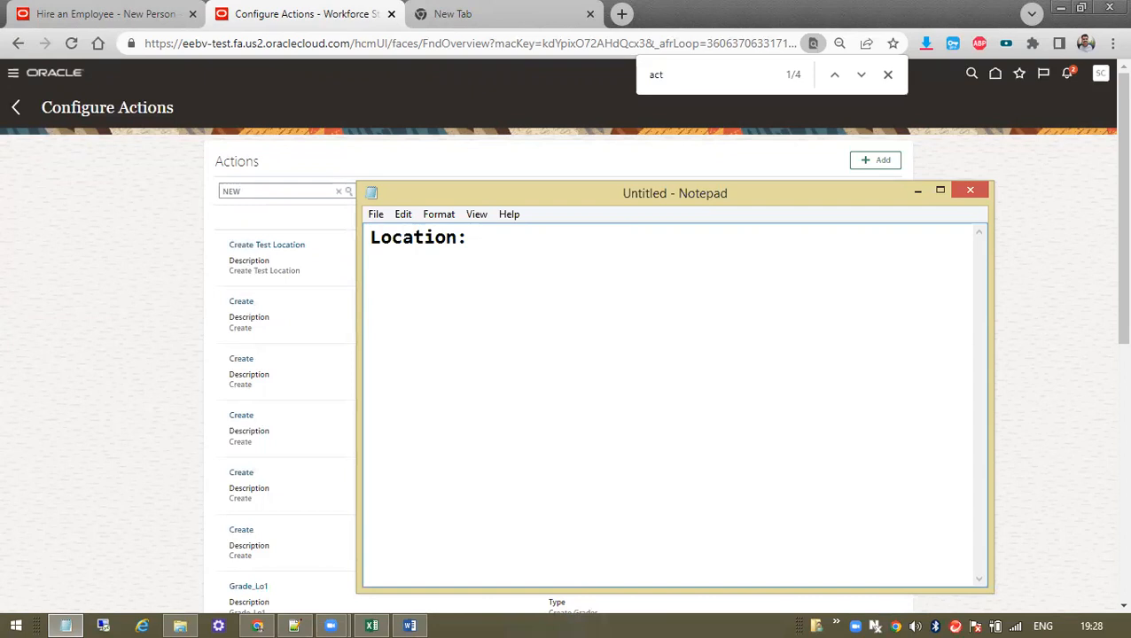
# Add the location name "Vel 1 Location" below the heading, separated by a blank line
pyautogui.write('Vela')
pyautogui.press('BackSpace')
pyautogui.write('Location')
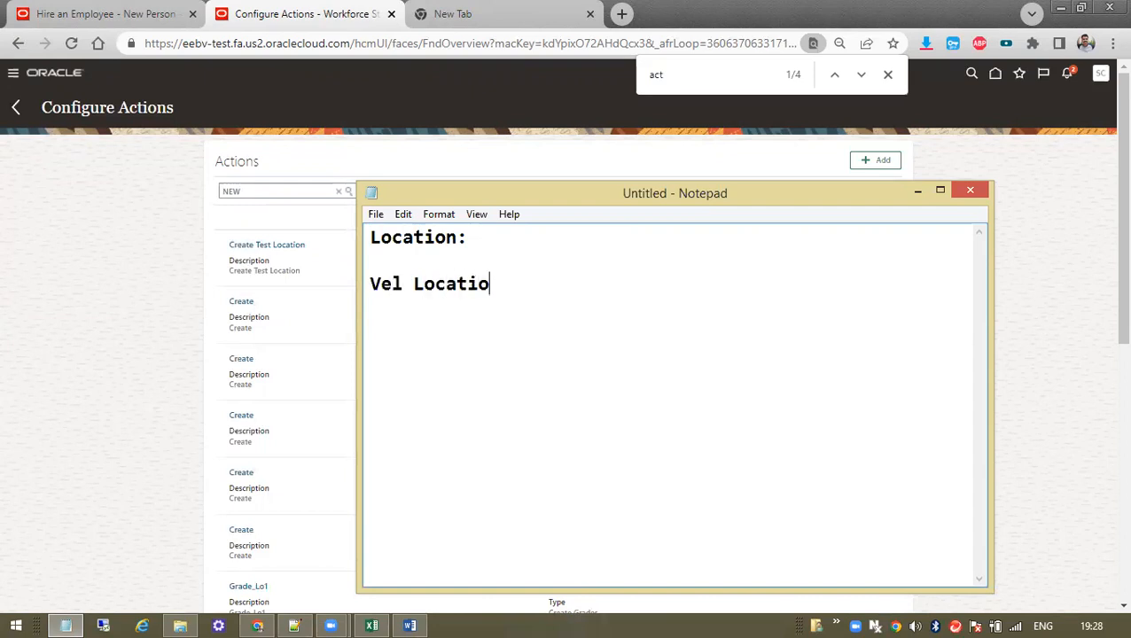
pyautogui.press('BackSpace')
pyautogui.press('BackSpace')
pyautogui.press('BackSpace')
pyautogui.press('BackSpace')
pyautogui.press('BackSpace')
pyautogui.press('BackSpace')
pyautogui.press('BackSpace')
pyautogui.press('BackSpace')
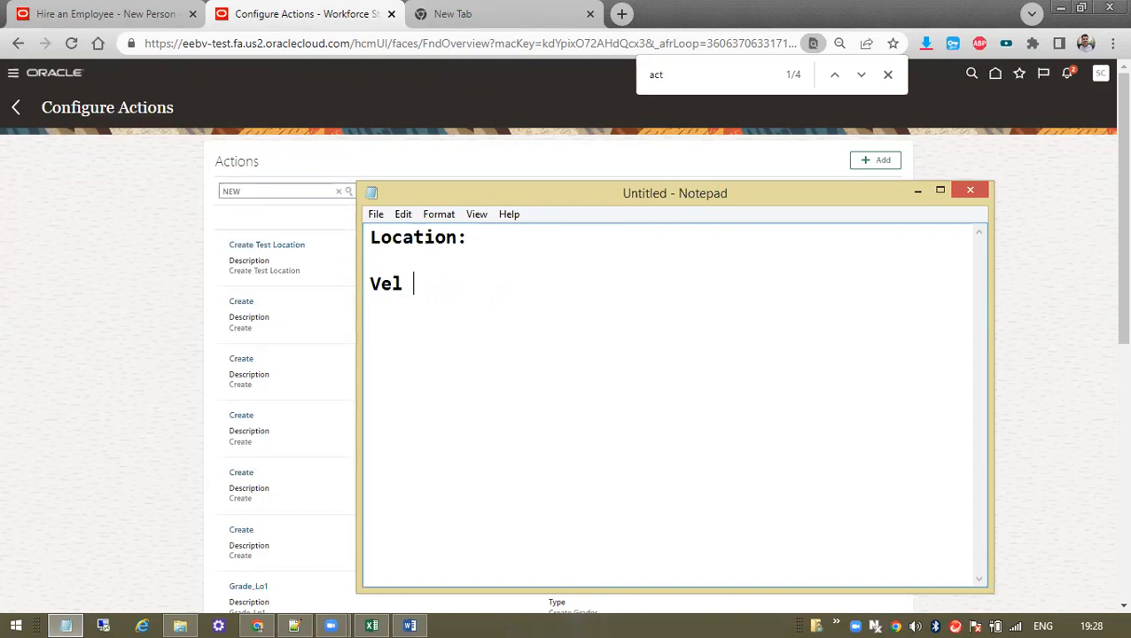
pyautogui.write('1 Location')
pyautogui.press('Return')
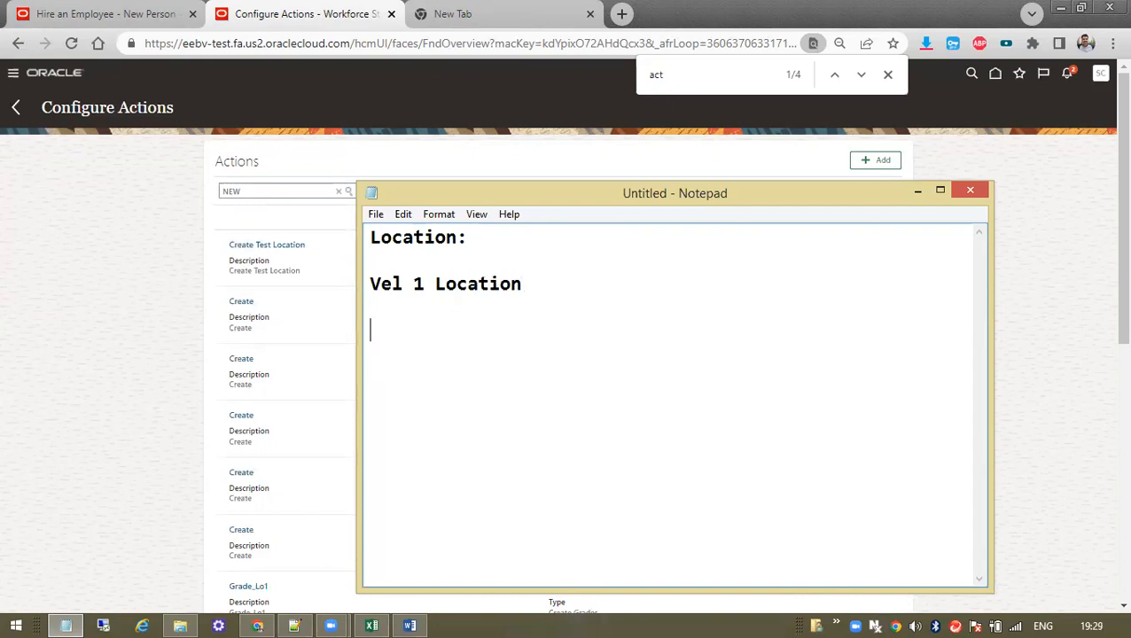
# Insert the label "Location Name:" above "Vel 1 Location", with a blank line between them
pyautogui.press('BackSpace')
pyautogui.click(371, 283)
pyautogui.write('Location Na')
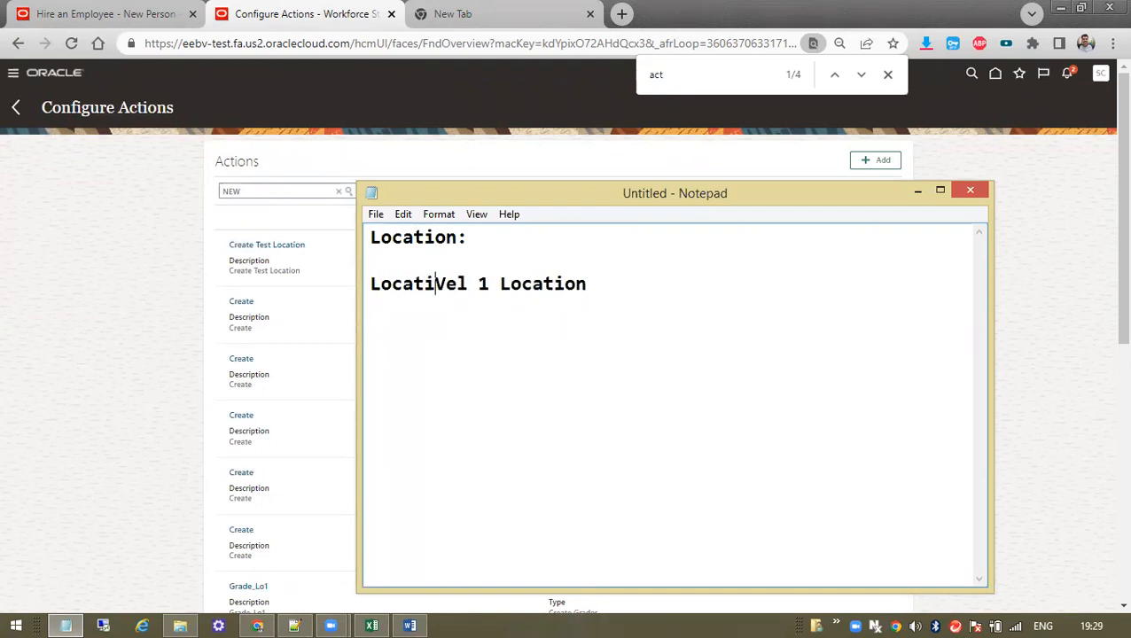
pyautogui.write('me:')
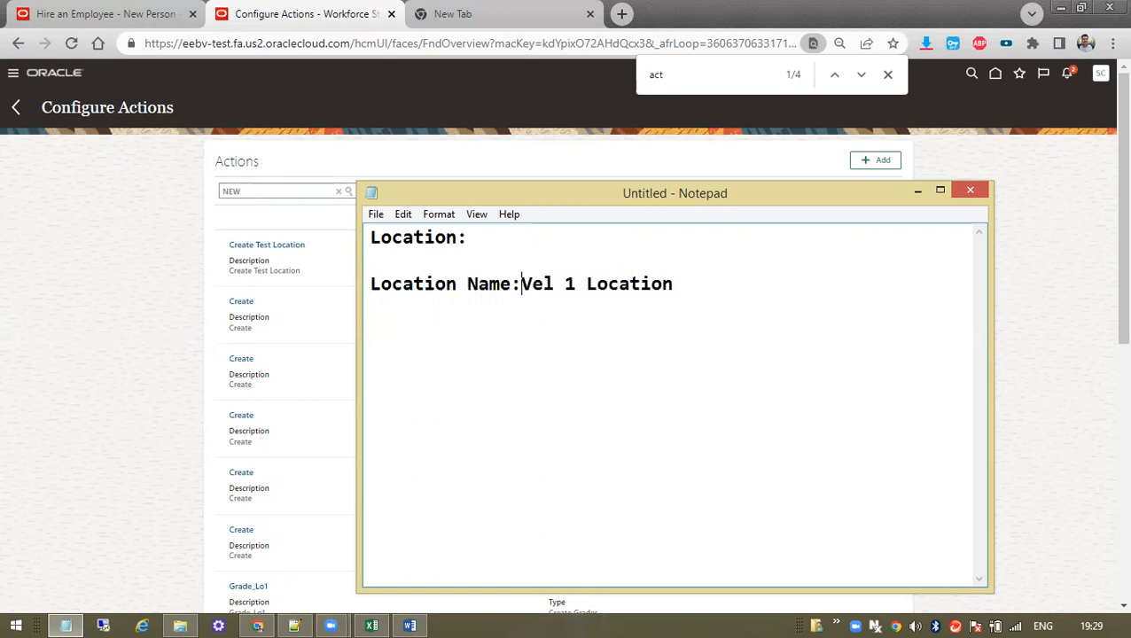
pyautogui.press('Return')
pyautogui.press('Return')
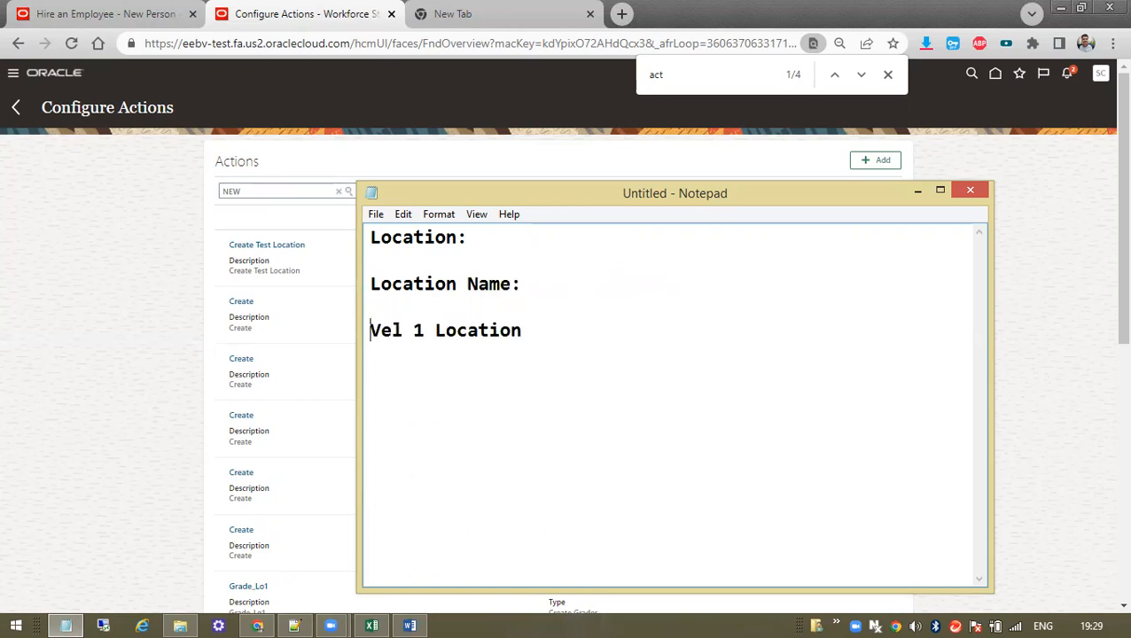
# Add the label "Date Of Creation" below "Vel 1 Location", separated by a blank line
pyautogui.click(548, 331)
pyautogui.press('Return')
pyautogui.write('W')
pyautogui.press('BackSpace')
pyautogui.write('Effect')
pyautogui.press('BackSpace')
pyautogui.press('BackSpace')
pyautogui.press('BackSpace')
pyautogui.press('BackSpace')
pyautogui.press('BackSpace')
pyautogui.press('BackSpace')
pyautogui.write('Wit')
pyautogui.press('BackSpace')
pyautogui.press('BackSpace')
pyautogui.write('Da')
pyautogui.press('BackSpace')
pyautogui.press('BackSpace')
pyautogui.press('BackSpace')
pyautogui.write('Date Of Creat')
pyautogui.write('e')
pyautogui.press('BackSpace')
pyautogui.write('ion ')
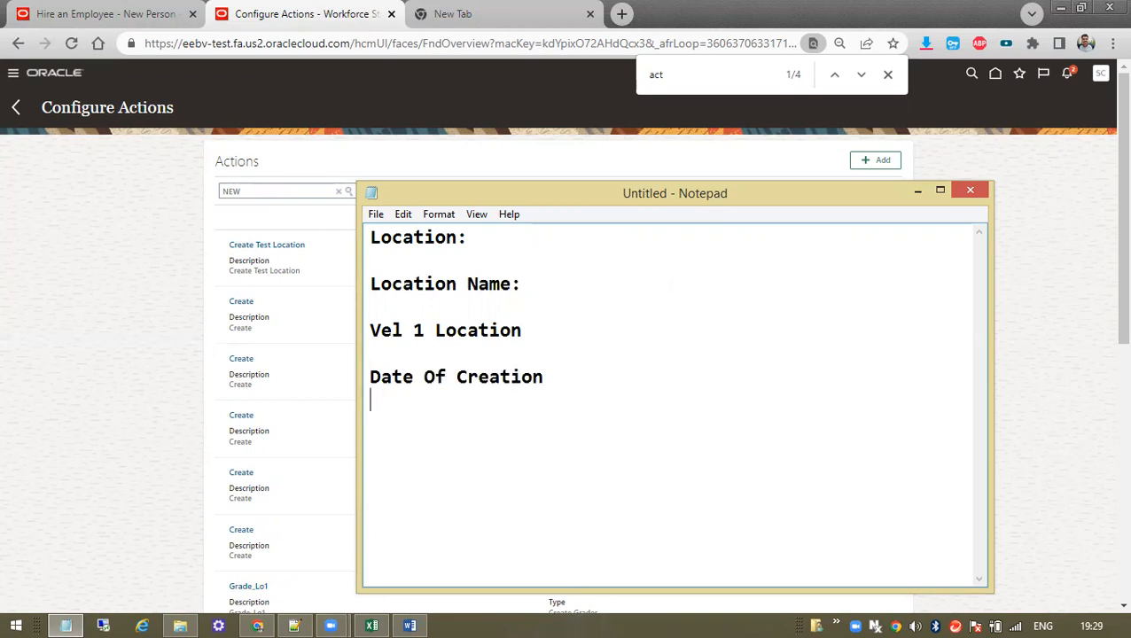
# Add the date 31.5.2022 after the "Date Of Creation" label, and highlight the location name and date lines
pyautogui.write(' 31.5.2022')
pyautogui.press('Return')
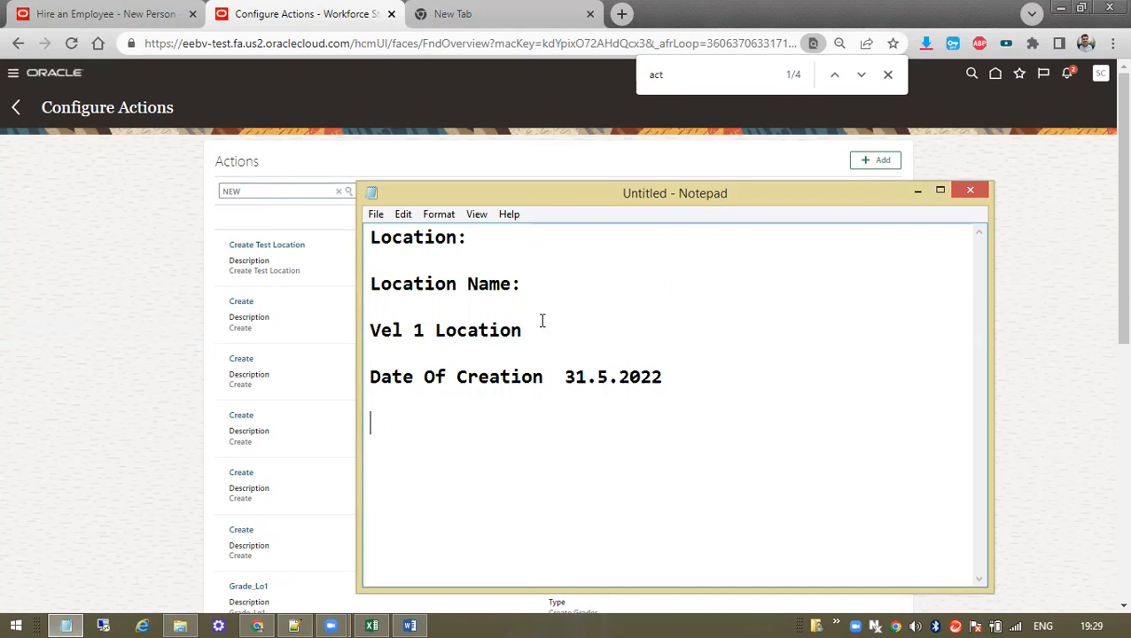
pyautogui.moveTo(380, 330); pyautogui.dragTo(664, 373)
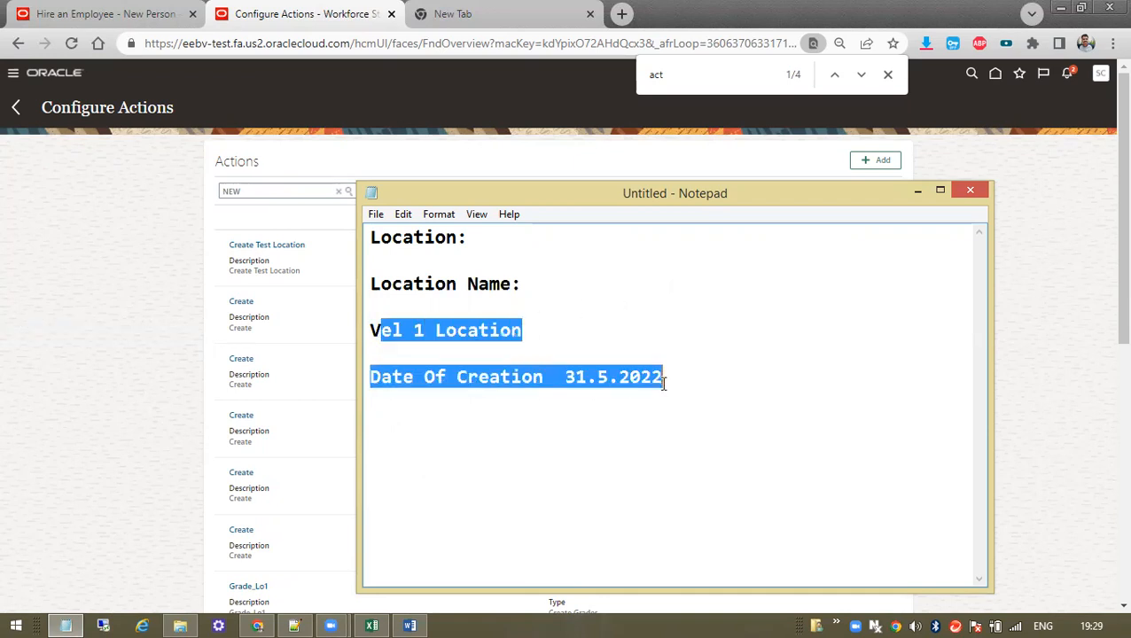
pyautogui.moveTo(373, 331); pyautogui.dragTo(548, 319)
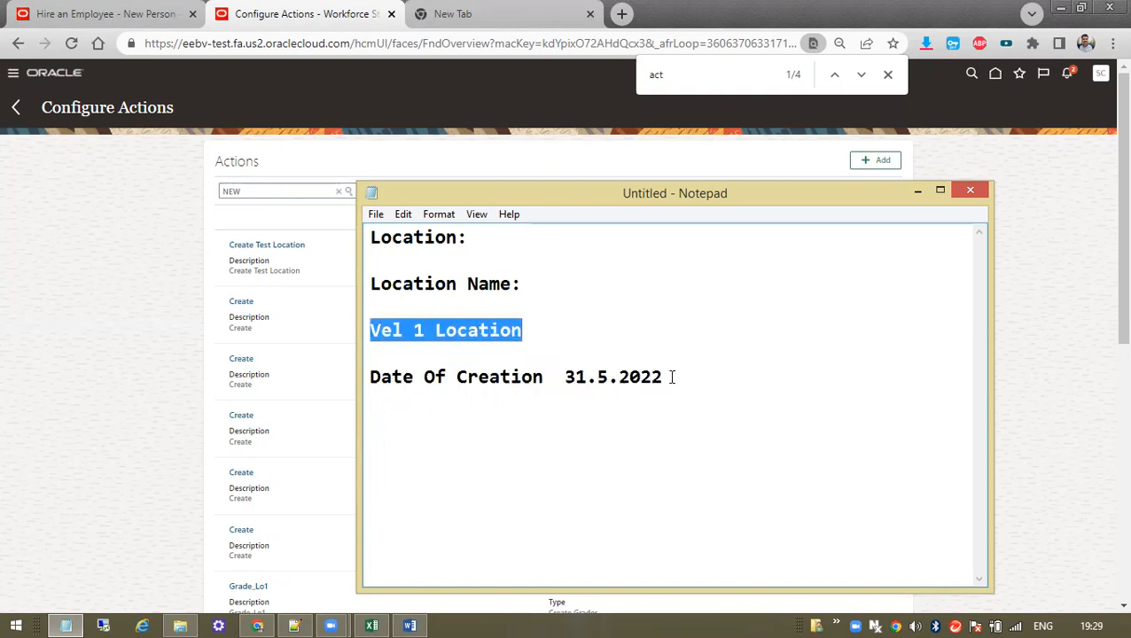
pyautogui.moveTo(672, 376); pyautogui.dragTo(373, 328)
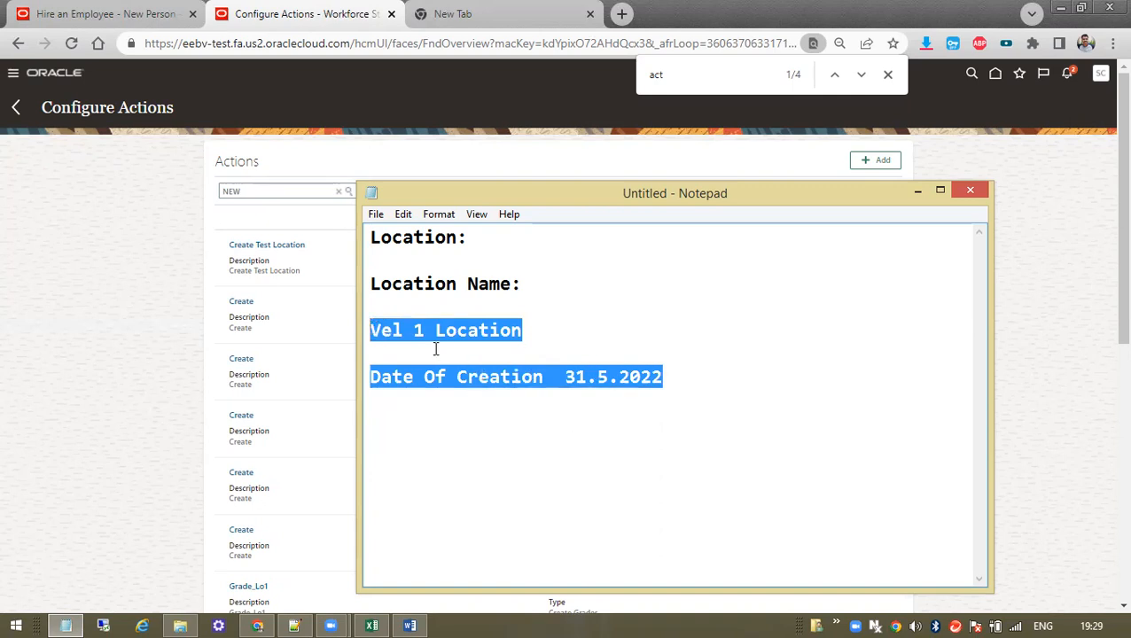
pyautogui.click(578, 379)
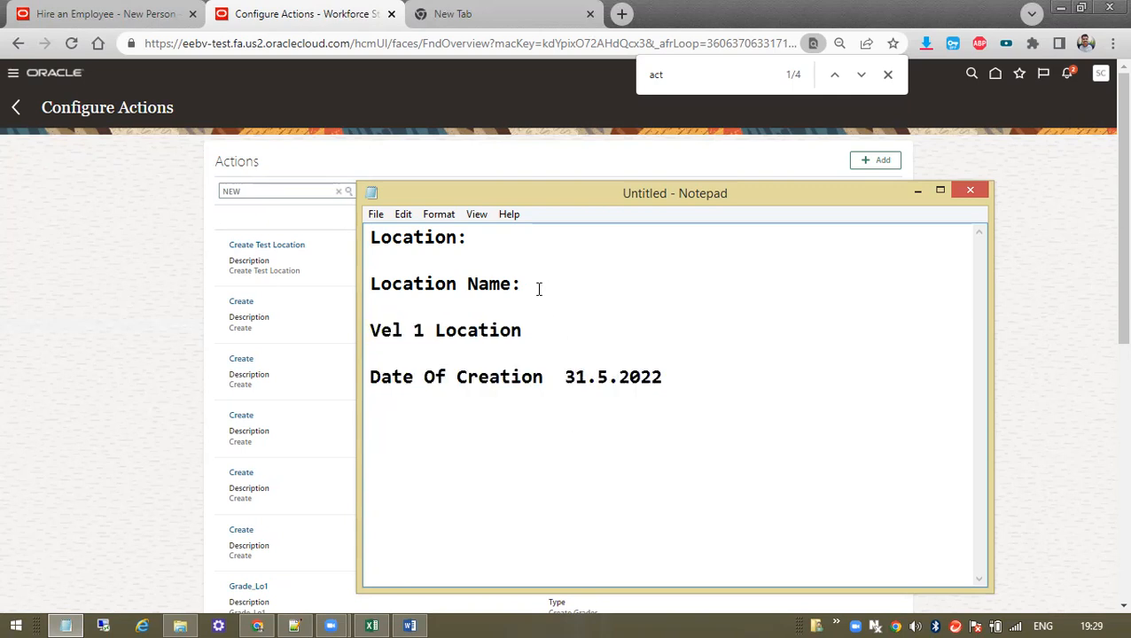
# Insert the line "Action : Create Location" below the "Location:" heading, separated by a blank line
pyautogui.click(506, 244)
pyautogui.press('Return')
pyautogui.press('Return')
pyautogui.write('Action')
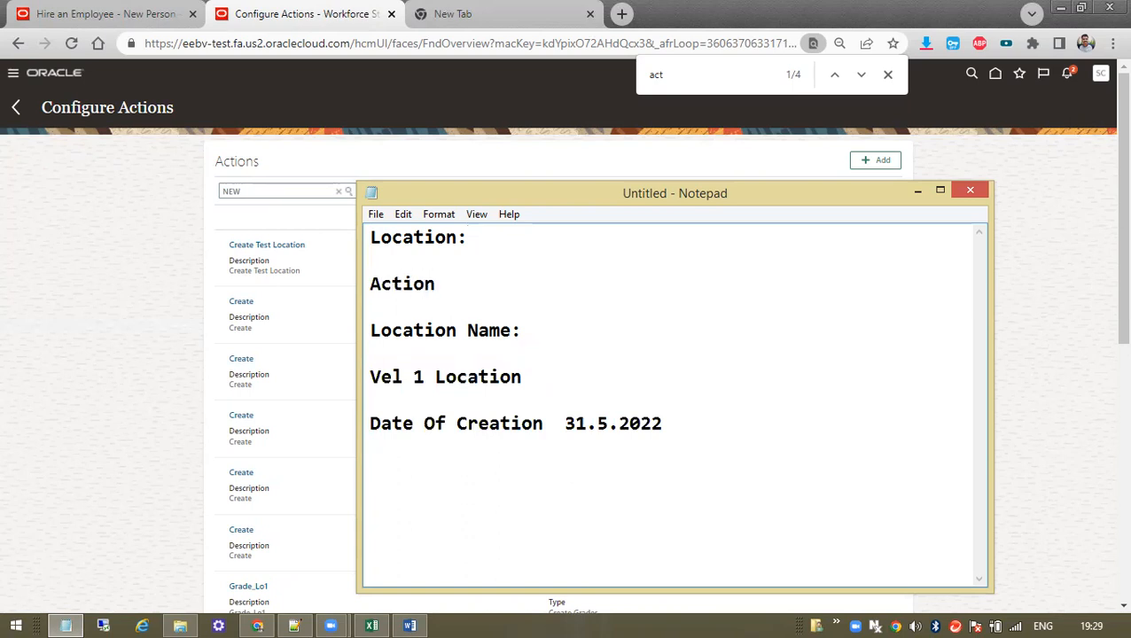
pyautogui.write(' : Create Location')
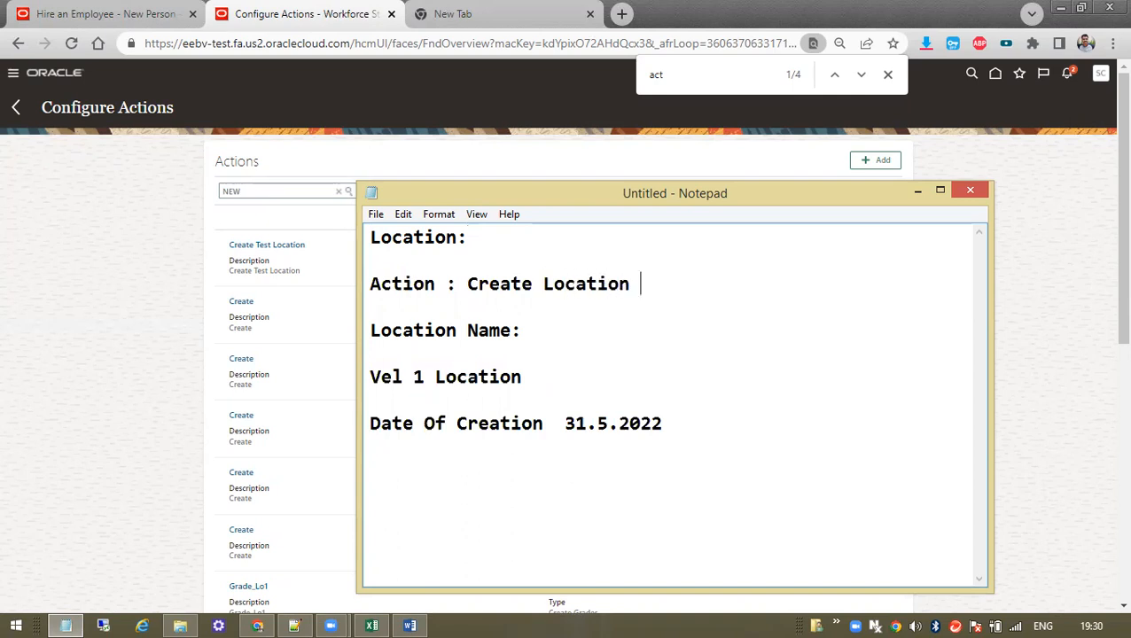
# List "Hiring", "Tranfer" and "Termination Action" on separate lines below "Action : Create Location"
pyautogui.press('Return')
pyautogui.write('Hiring')
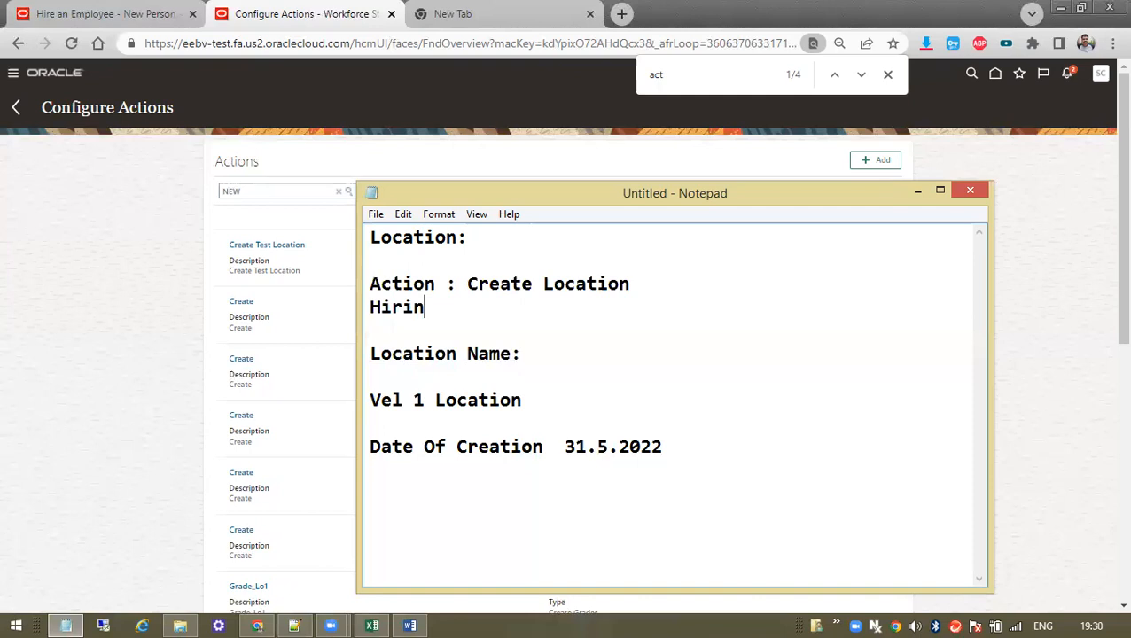
pyautogui.press('Return')
pyautogui.write('Trander')
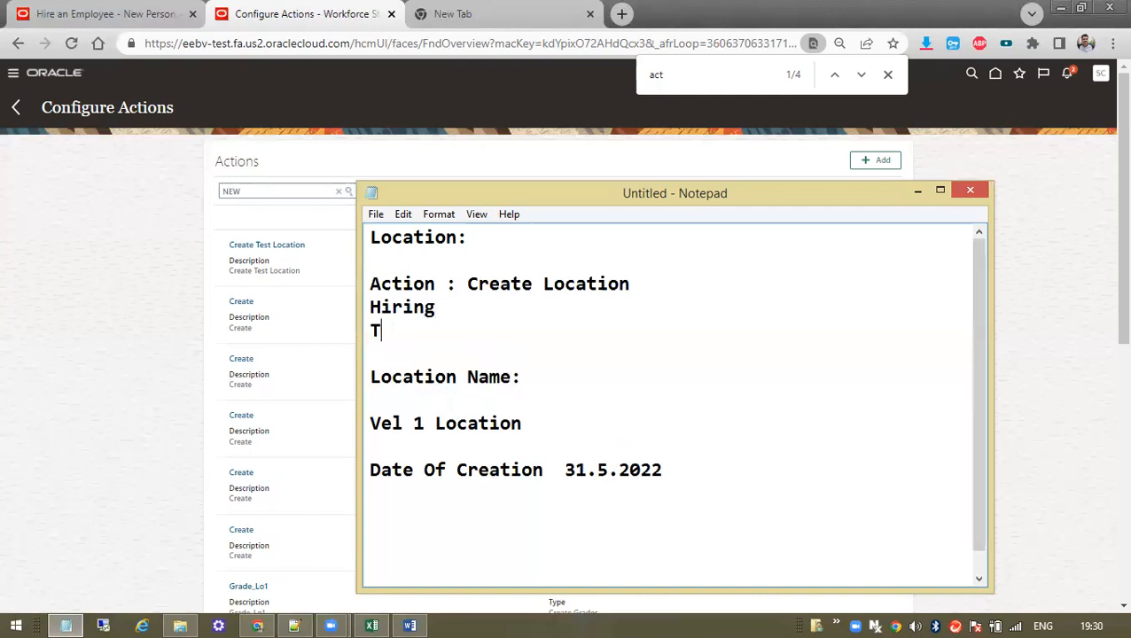
pyautogui.press('BackSpace')
pyautogui.press('BackSpace')
pyautogui.press('BackSpace')
pyautogui.write('fer')
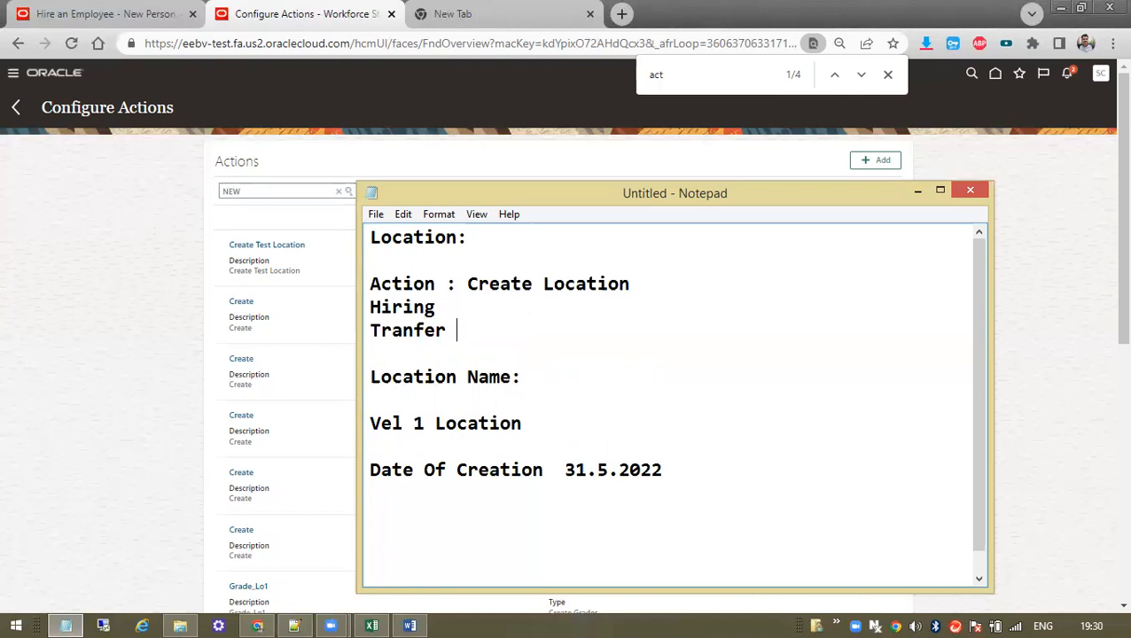
pyautogui.press('Return')
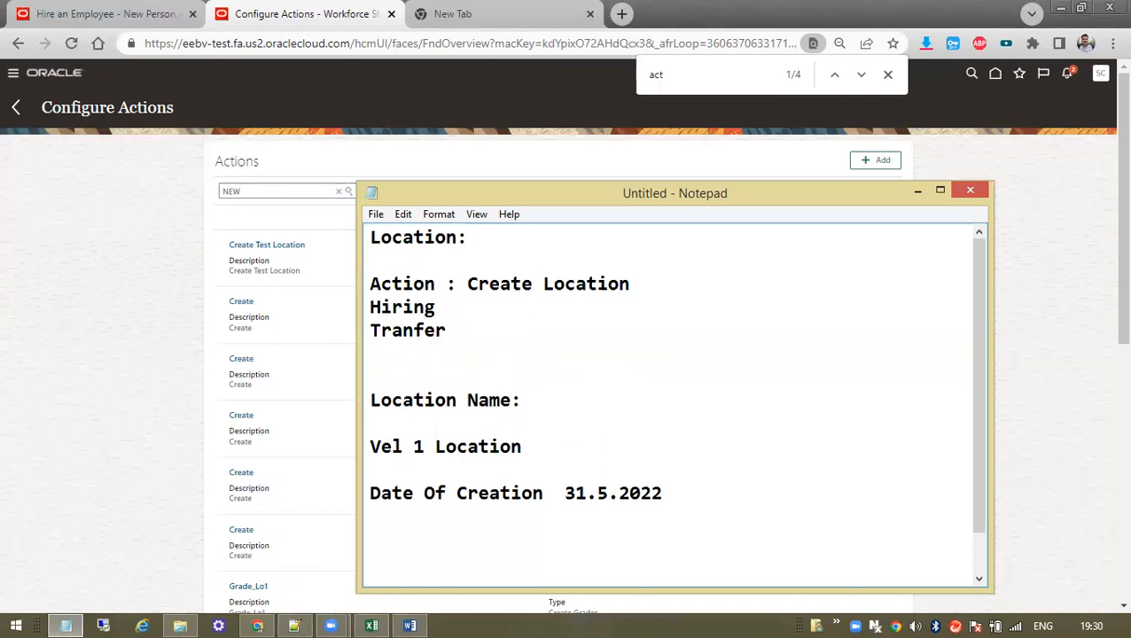
pyautogui.write('Termmination Action')
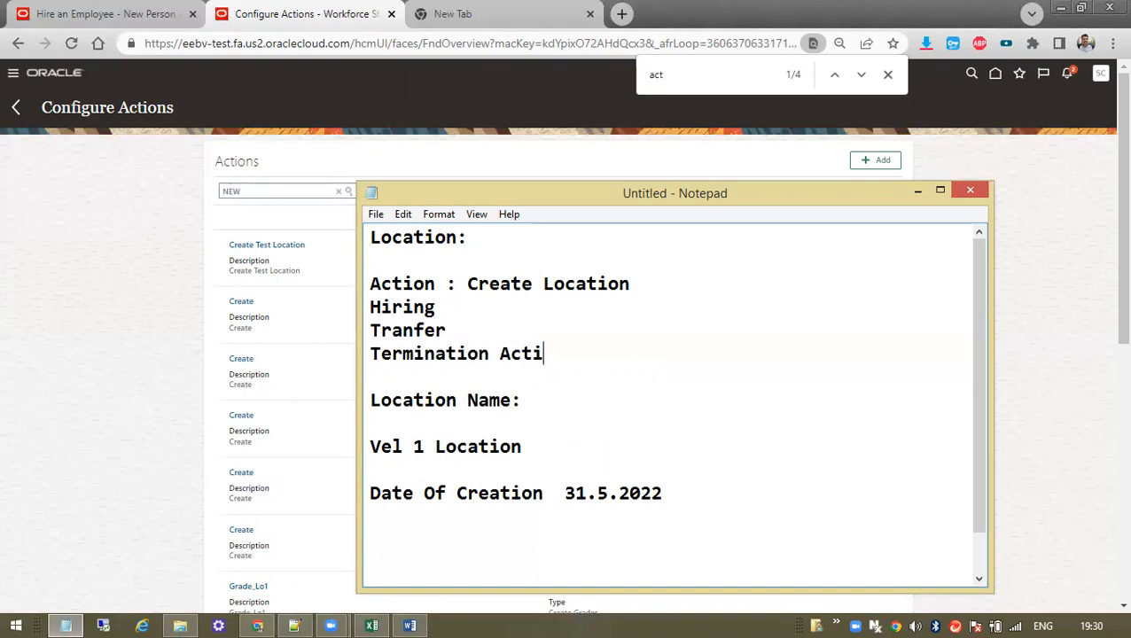
pyautogui.press('Return')
# Complete the Hiring line so it reads "Hiring : New Joinee"
pyautogui.click(476, 313)
pyautogui.write(': New ')
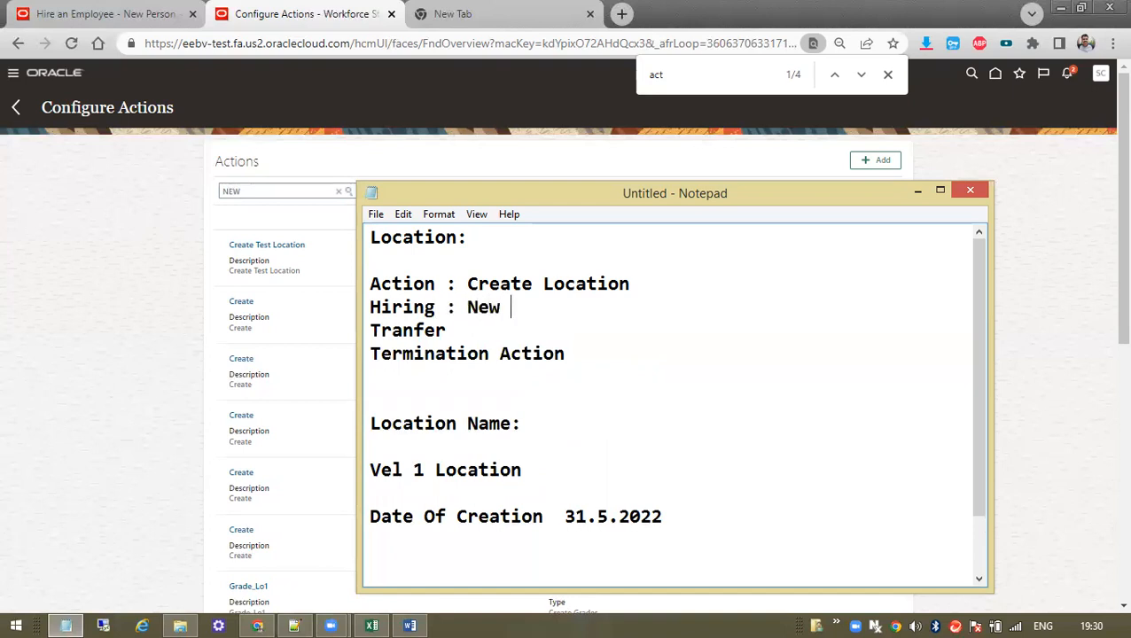
pyautogui.write('Joinee')
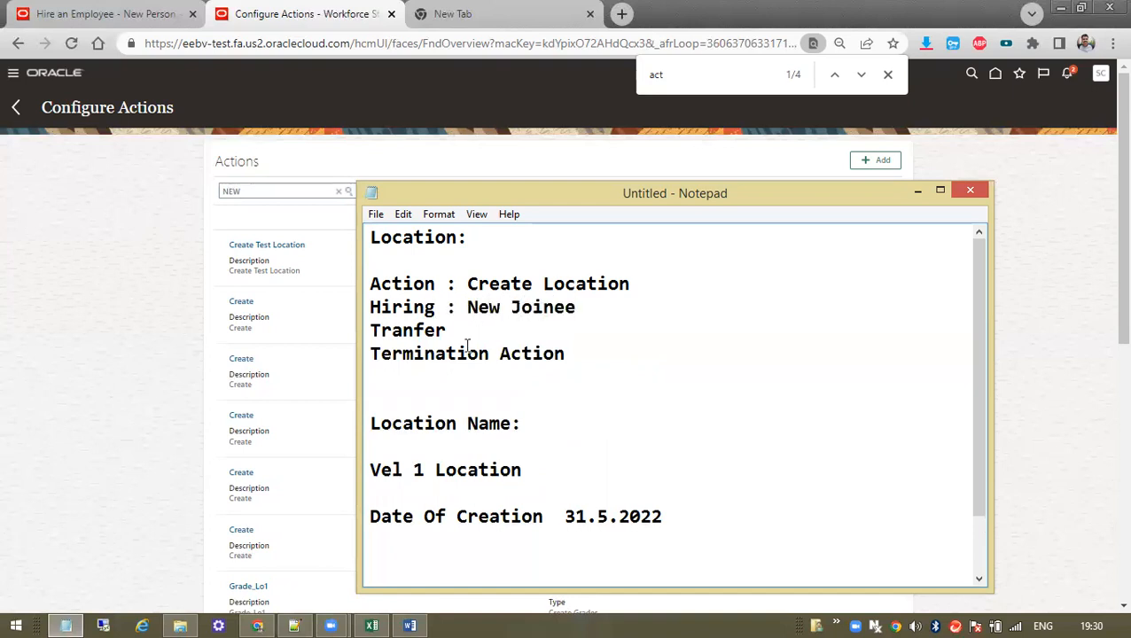
# Complete the Tranfer line with ": Local / Global" and the Termination Action line with ": Resignation"
pyautogui.write('Locati')
pyautogui.press('BackSpace')
pyautogui.press('BackSpace')
pyautogui.write('l / B')
pyautogui.press('BackSpace')
pyautogui.write('Gloab')
pyautogui.press('BackSpace')
pyautogui.write('b')
pyautogui.press('BackSpace')
pyautogui.press('BackSpace')
pyautogui.write('bal')
pyautogui.click(585, 353)
pyautogui.write('Resignation')
# Highlight the "Action : Create Location" line and add "Reason: New Location" below the Termination Action line
pyautogui.moveTo(371, 284); pyautogui.dragTo(666, 279)
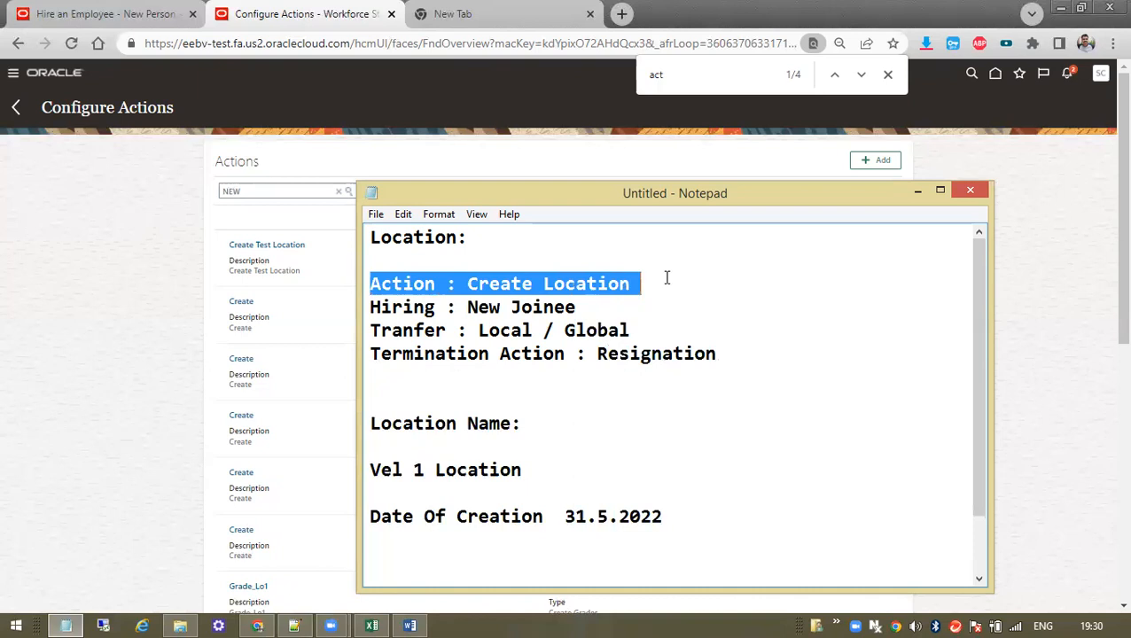
pyautogui.click(480, 288)
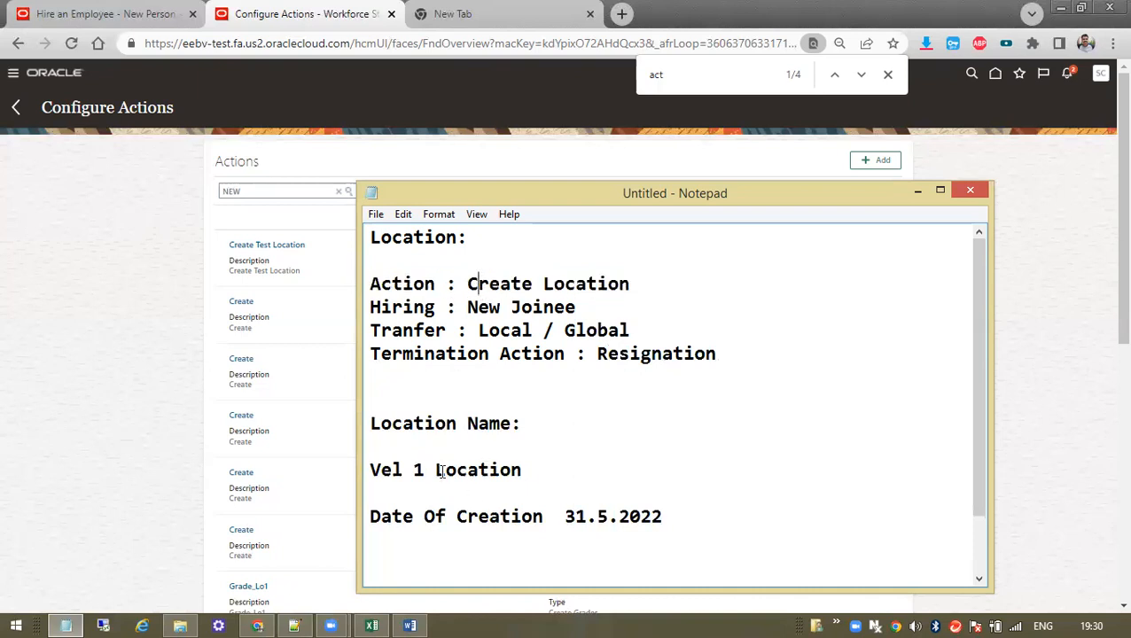
pyautogui.click(433, 377)
pyautogui.write('Reason:')
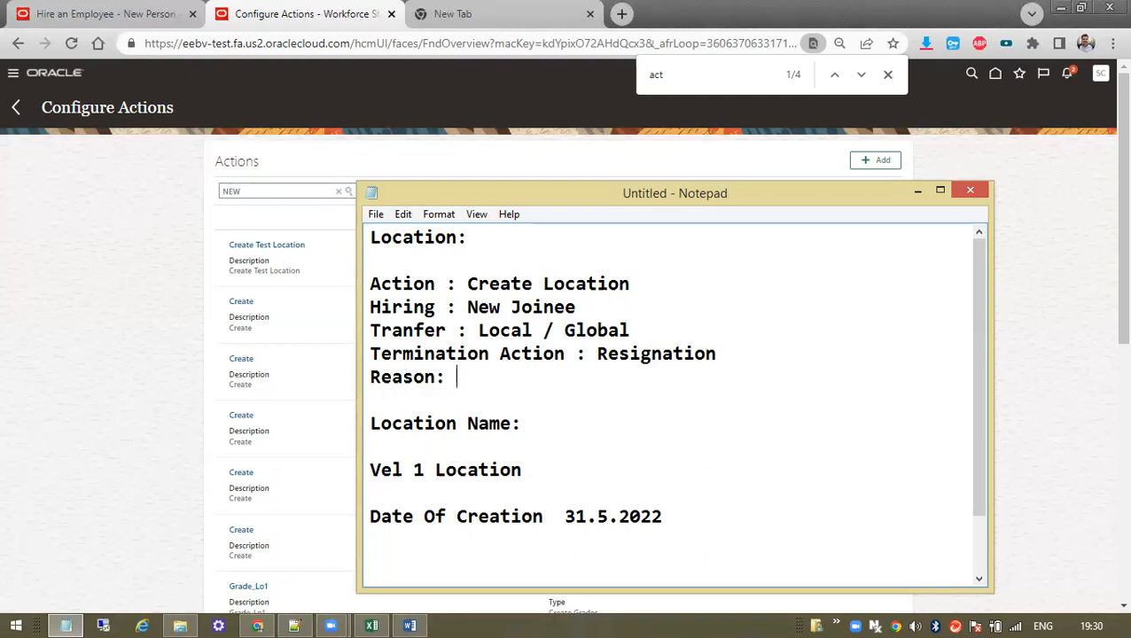
pyautogui.write(' New Location')
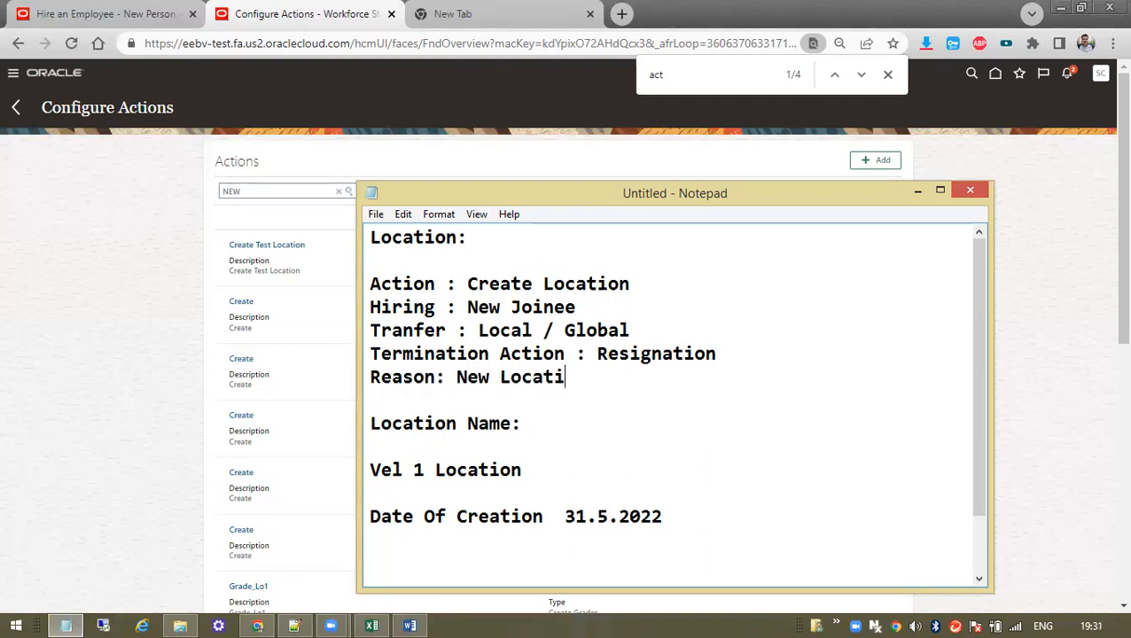
# Review how the location name, the reason and the action lines in the note relate by highlighting each
pyautogui.moveTo(381, 470); pyautogui.dragTo(557, 485)
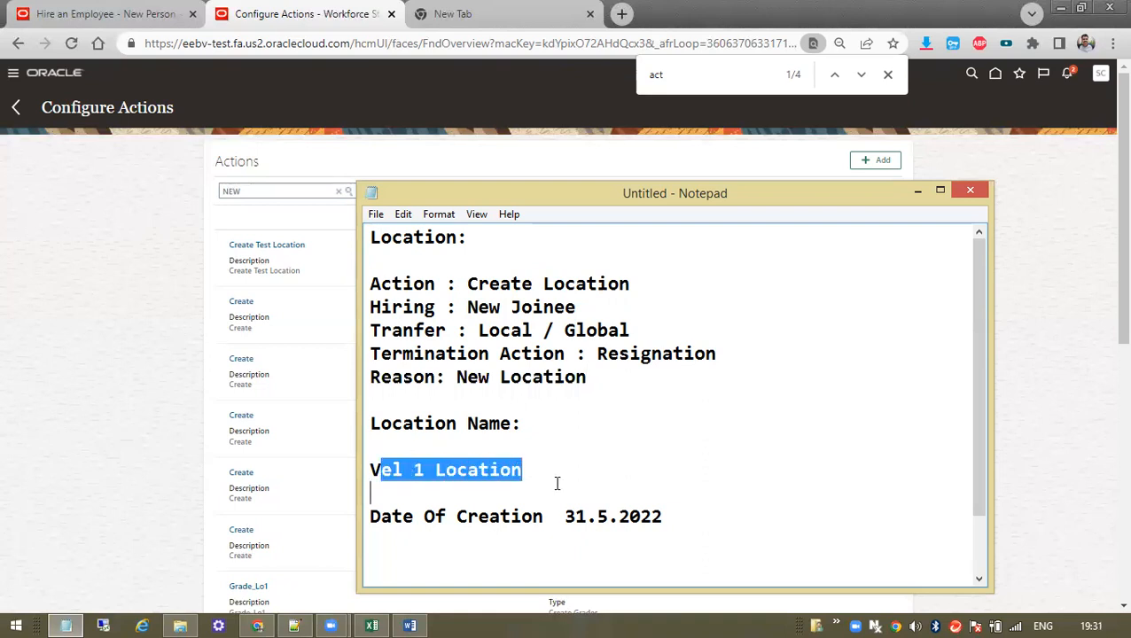
pyautogui.click(488, 470)
pyautogui.moveTo(458, 380); pyautogui.dragTo(632, 376)
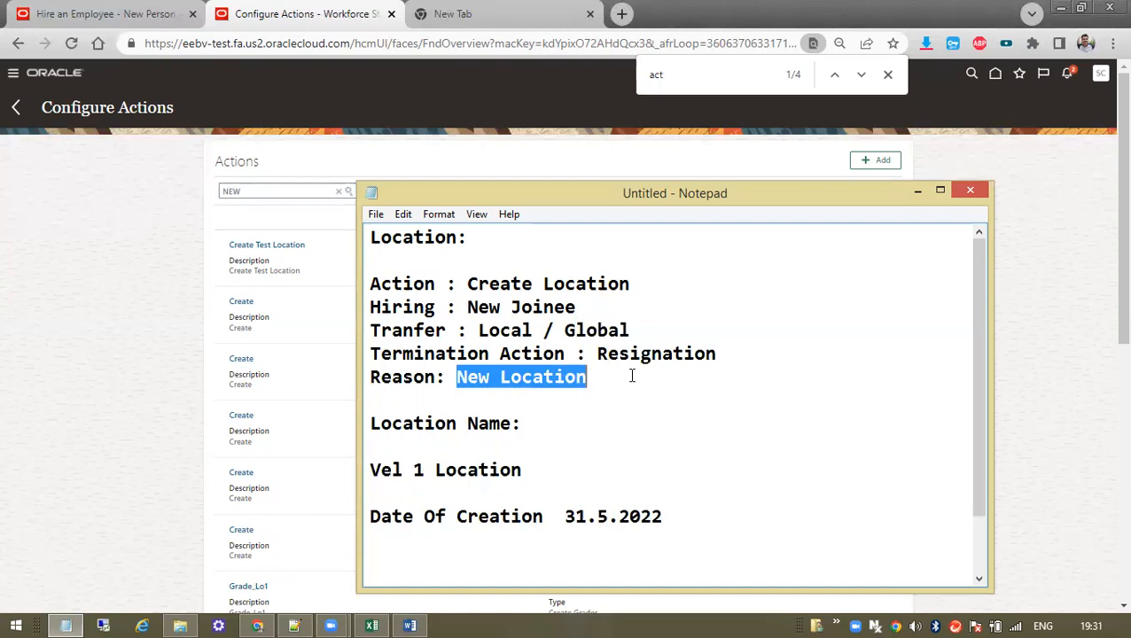
pyautogui.click(632, 376)
pyautogui.moveTo(449, 396); pyautogui.dragTo(426, 380)
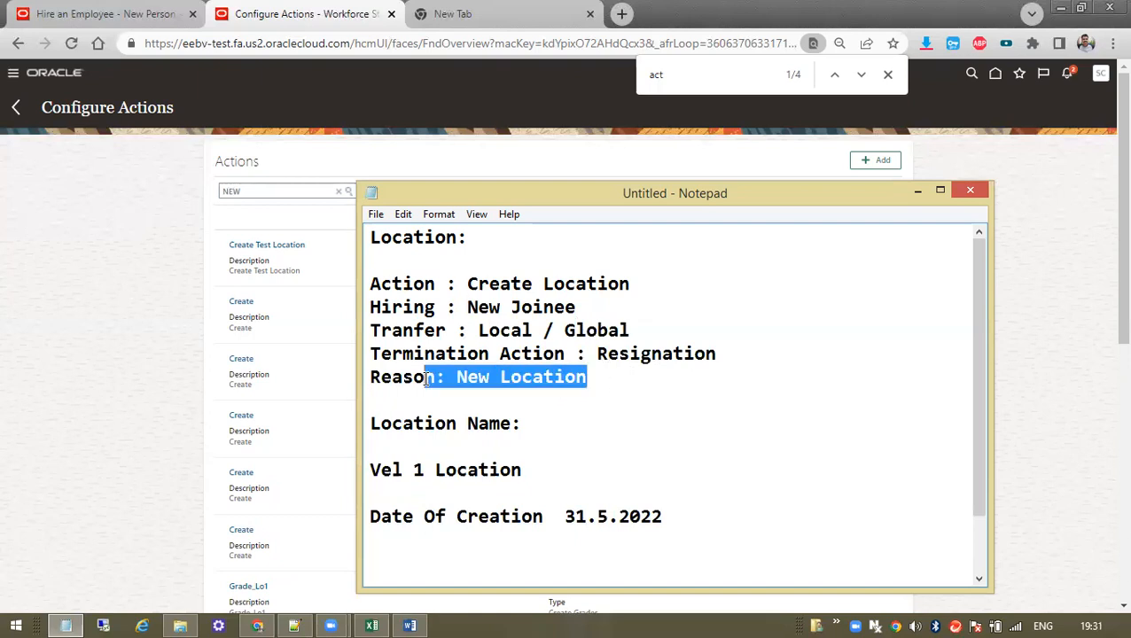
pyautogui.moveTo(382, 283); pyautogui.dragTo(465, 302)
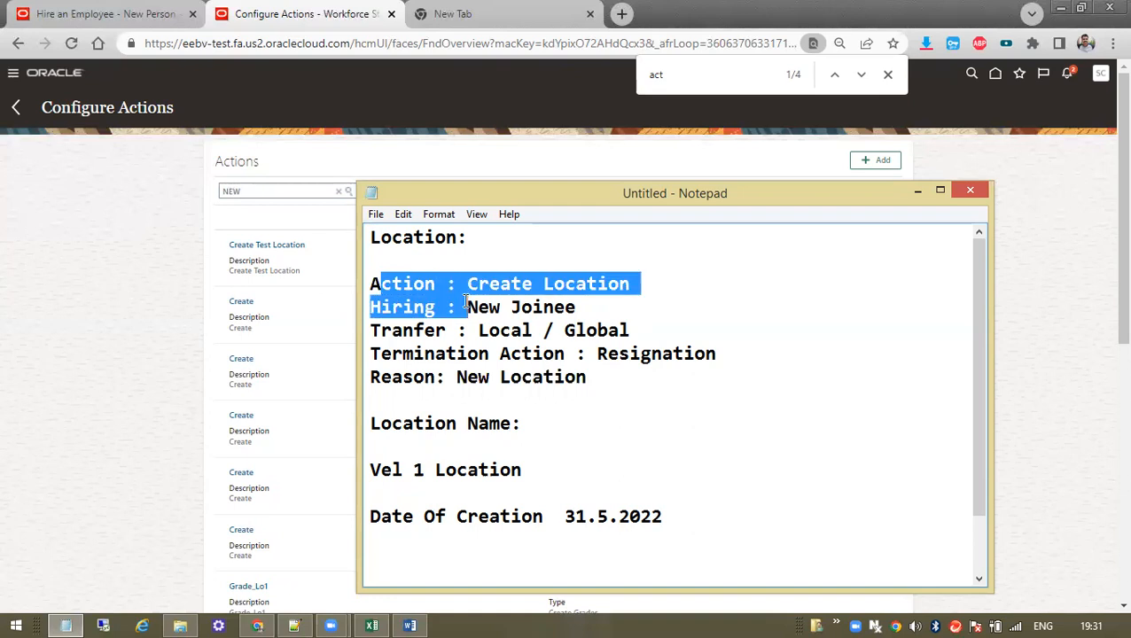
pyautogui.click(426, 393)
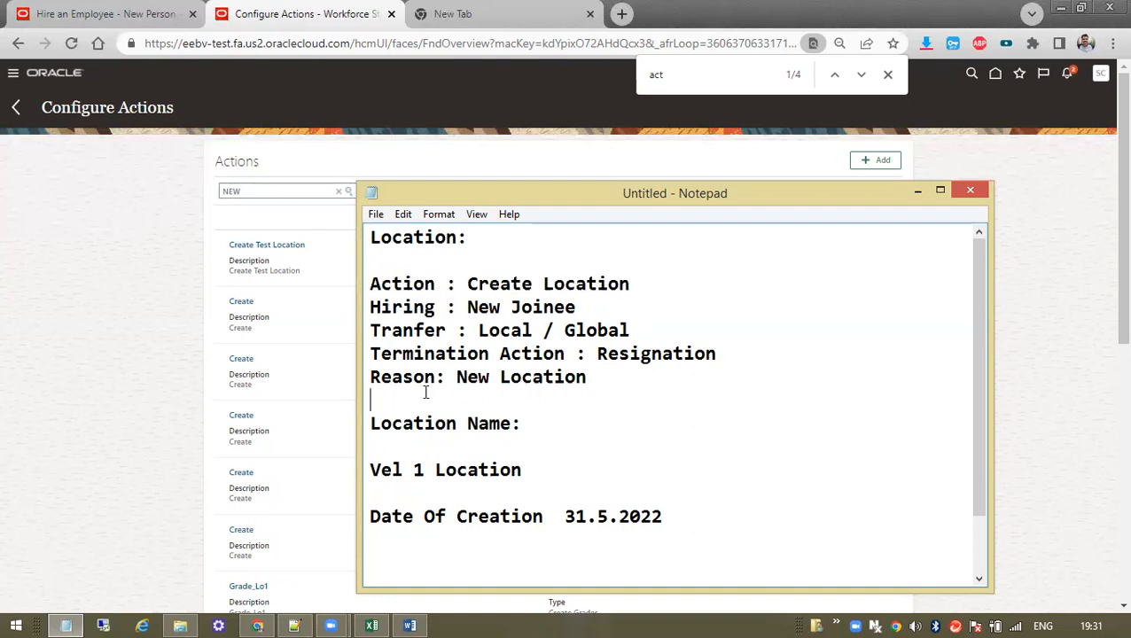
# Switch to the Hire an Employee page in the browser and highlight the Hire Action label
pyautogui.click(147, 39)
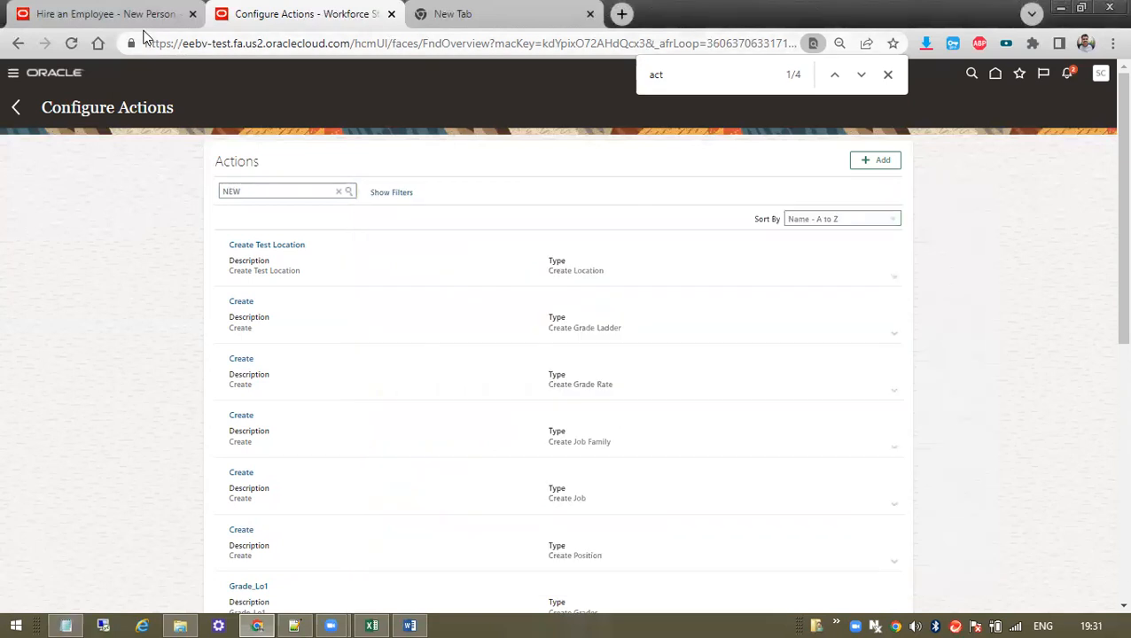
pyautogui.click(131, 14)
pyautogui.click(718, 316)
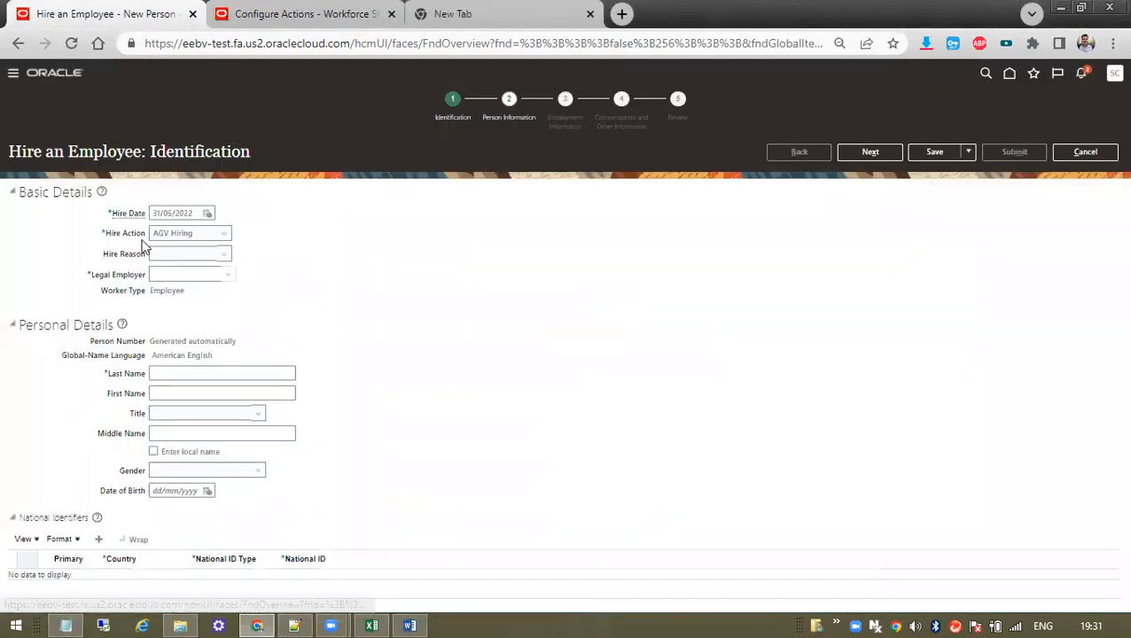
pyautogui.moveTo(120, 239); pyautogui.dragTo(146, 236)
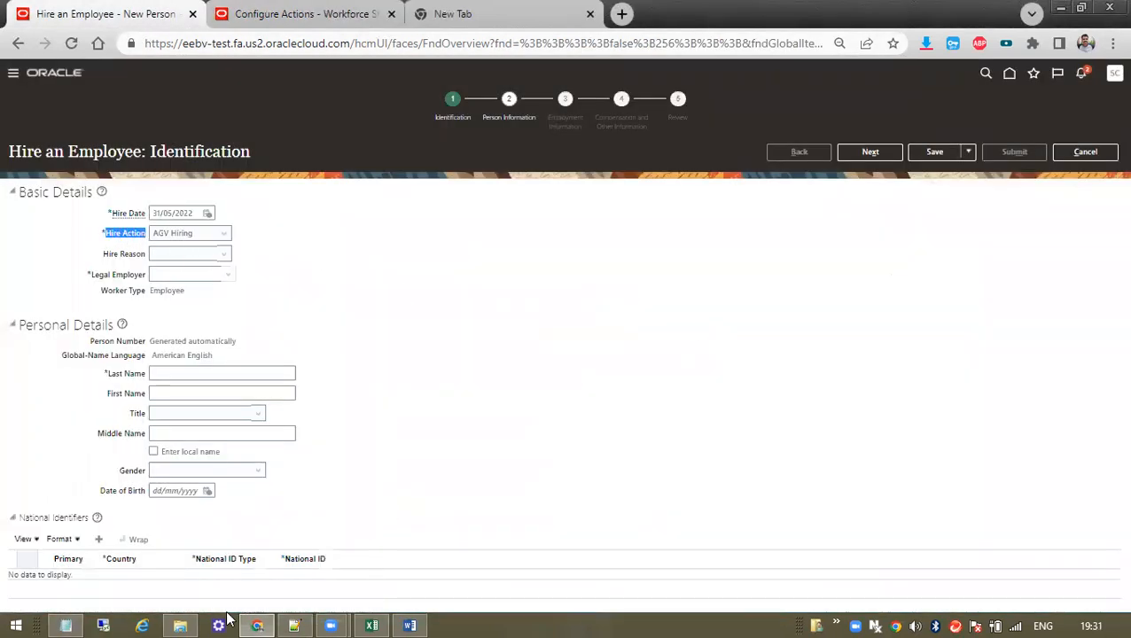
# Bring the Notepad note back up, add two blank lines below the creation date, and return to the hiring page
pyautogui.click(76, 620)
pyautogui.moveTo(371, 284); pyautogui.dragTo(682, 514)
pyautogui.click(687, 519)
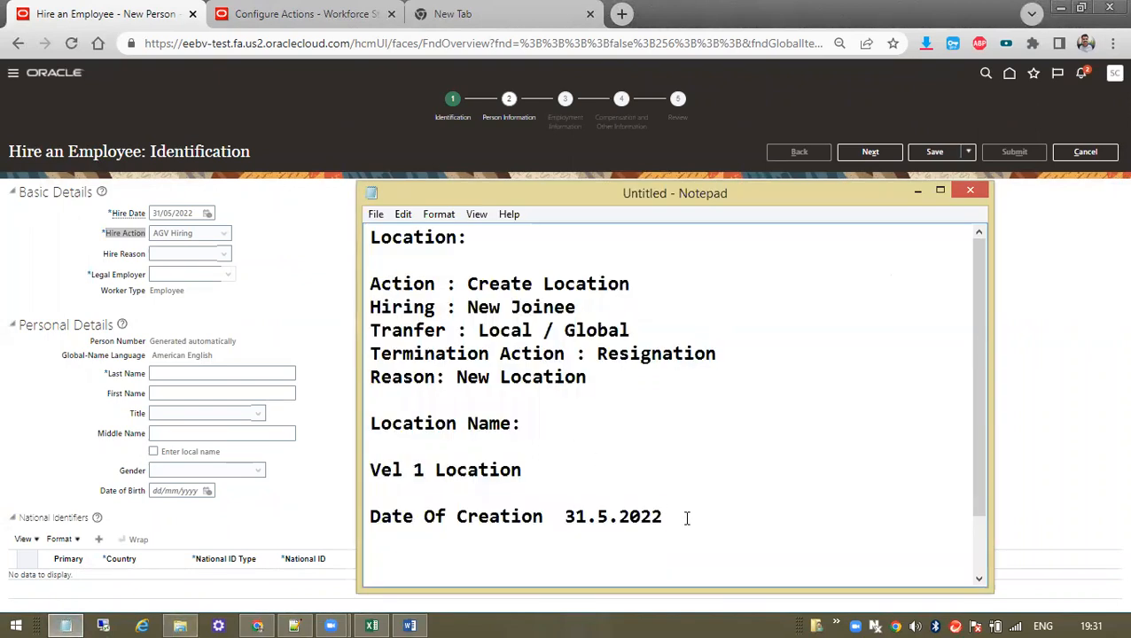
pyautogui.scroll(-1, 686, 519)
pyautogui.scroll(1, 686, 519)
pyautogui.press('Return')
pyautogui.press('Return')
pyautogui.click(324, 346)
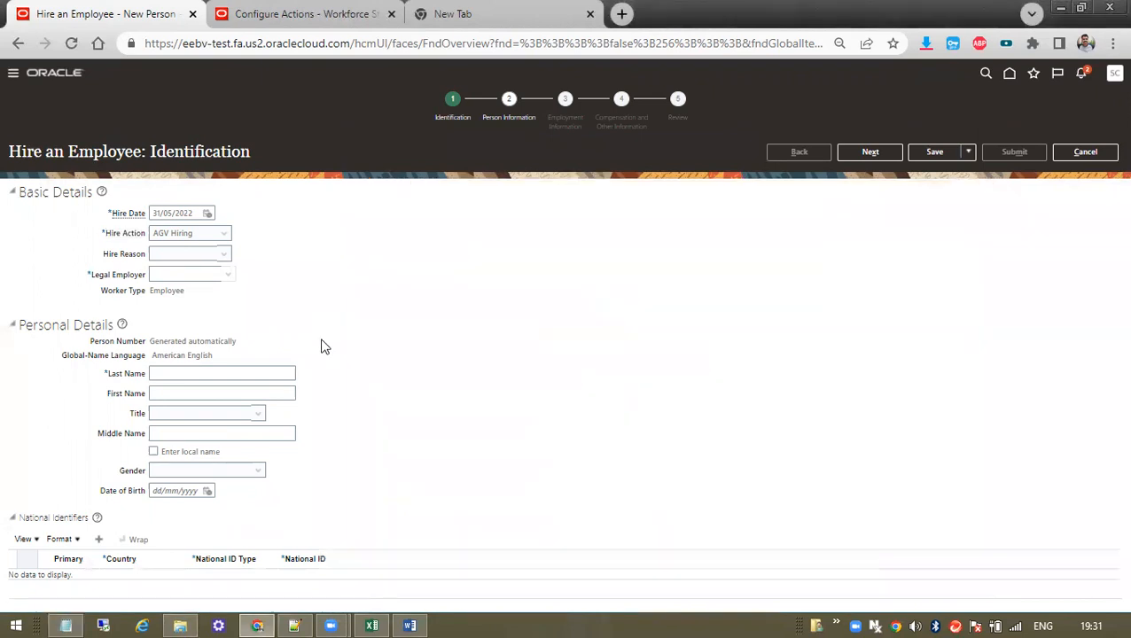
# Skim through the Word document that is already open and close it
pyautogui.click(410, 626)
pyautogui.scroll(-8, 404, 436)
pyautogui.scroll(-1, 405, 436)
pyautogui.click(1118, 9)
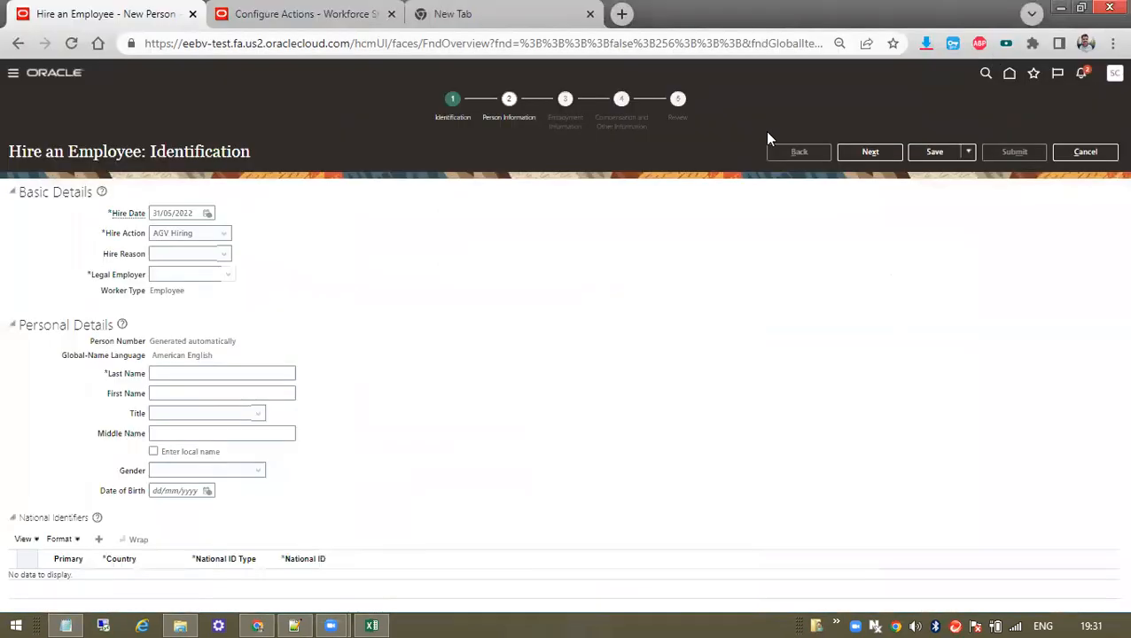
# Open a read-only copy of "Creating Departments_TEST 4" from the My PPT folder and leave the reading view
pyautogui.click(180, 626)
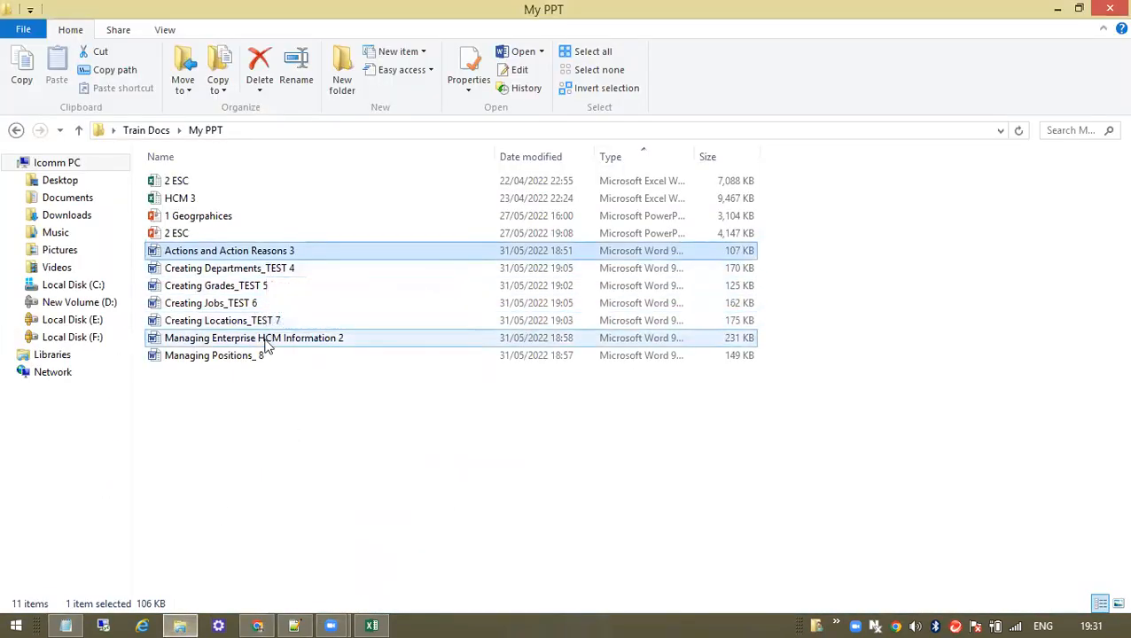
pyautogui.doubleClick(277, 277)
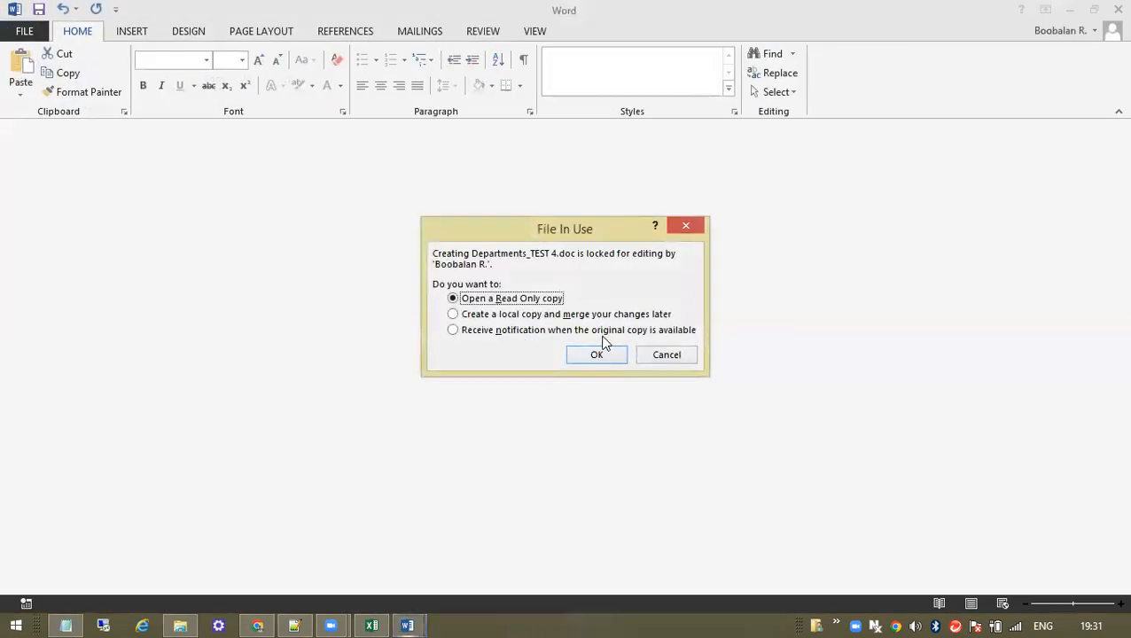
pyautogui.click(594, 358)
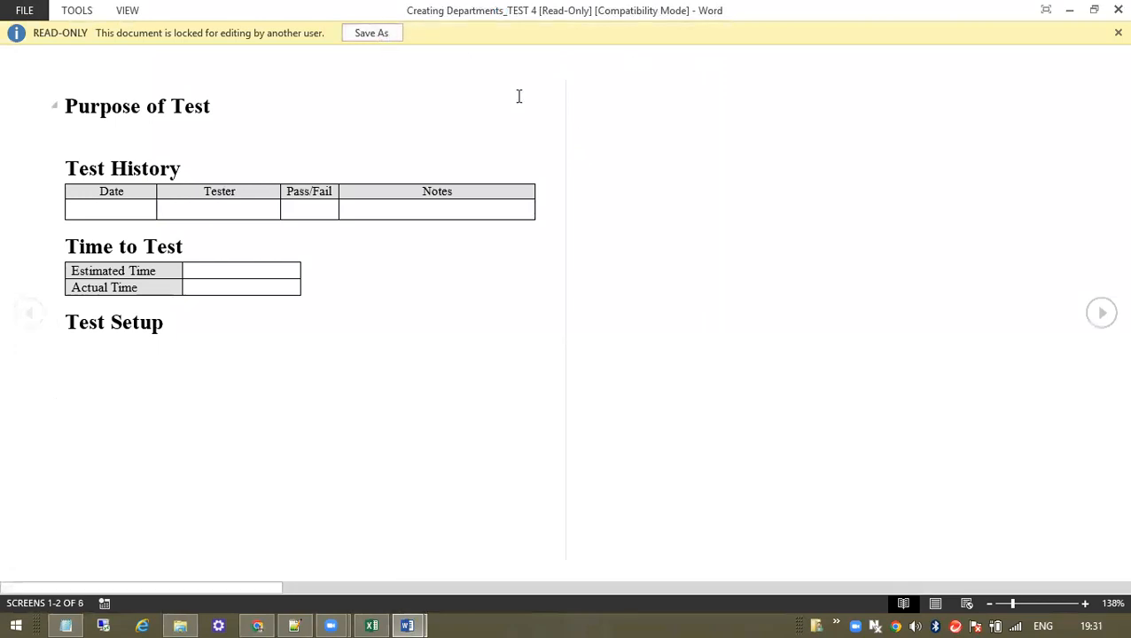
pyautogui.press('Escape')
# Find the numbered test steps on page 2 and highlight "the Manage Departments" in step 5
pyautogui.scroll(-6, 549, 352)
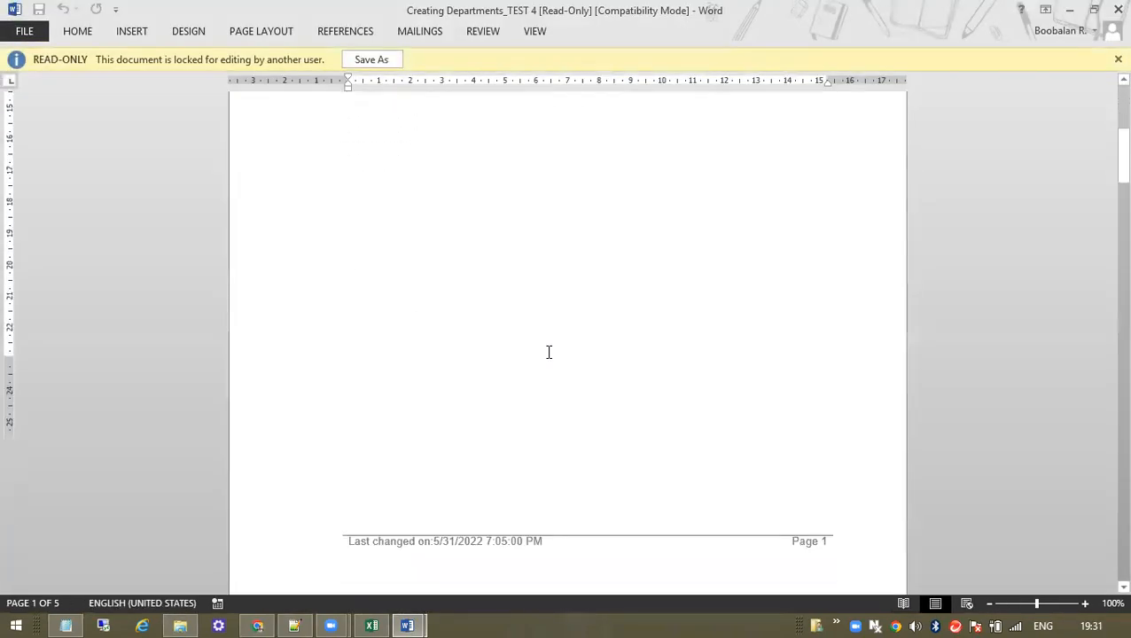
pyautogui.scroll(-10, 549, 352)
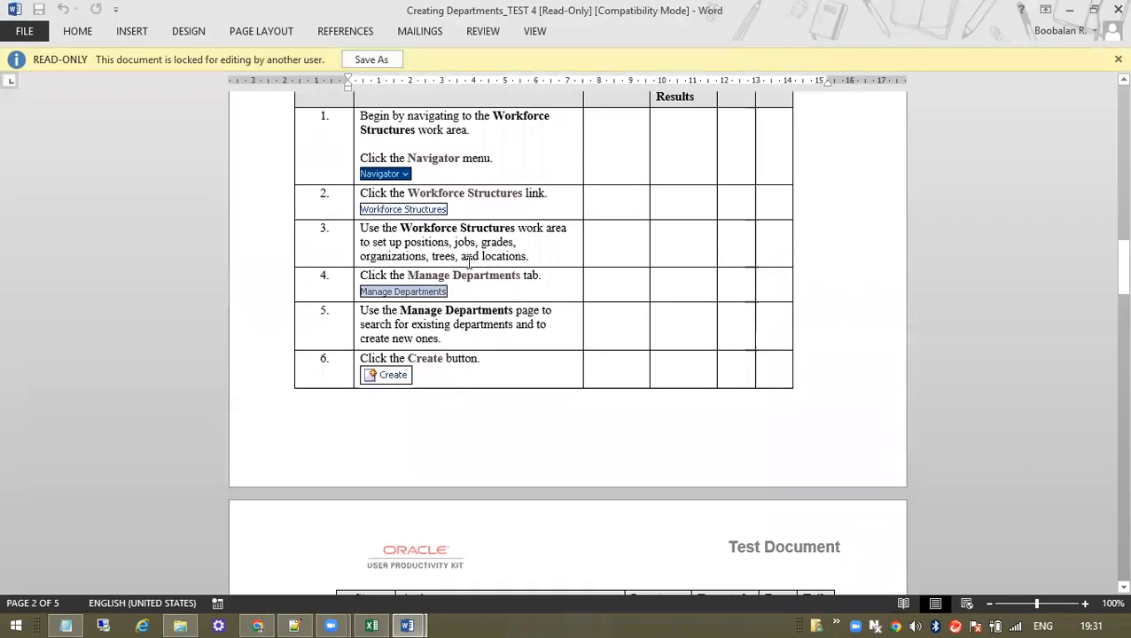
pyautogui.moveTo(396, 310); pyautogui.dragTo(492, 324)
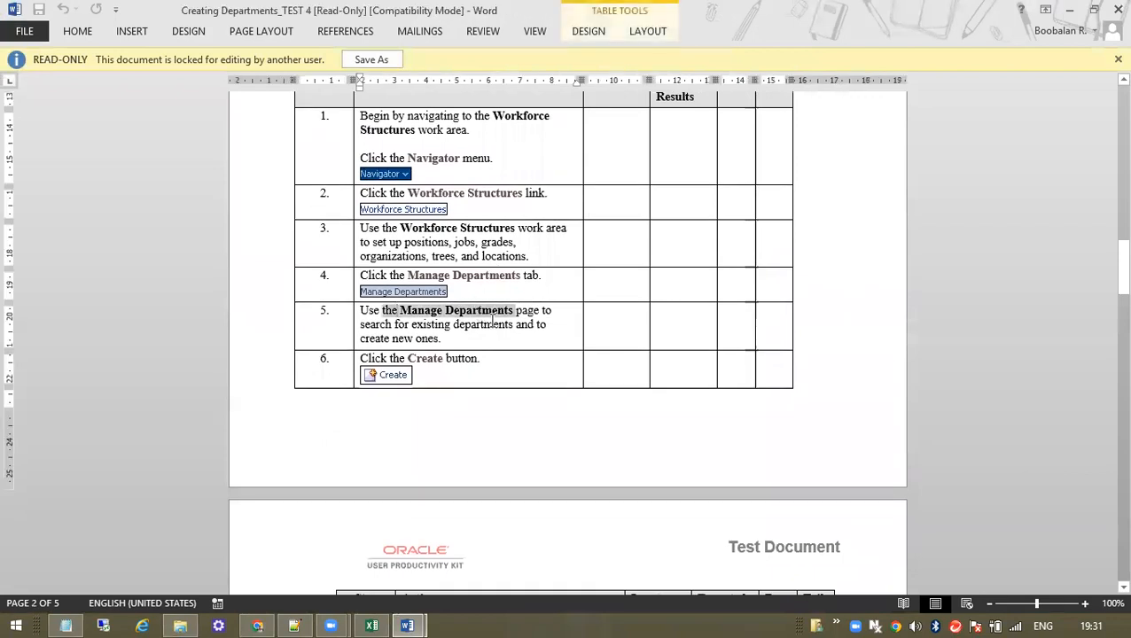
# Review test steps 6 to 18 for creating a department and highlight the sample name "Sales-Australia" in step 9
pyautogui.scroll(-15, 517, 354)
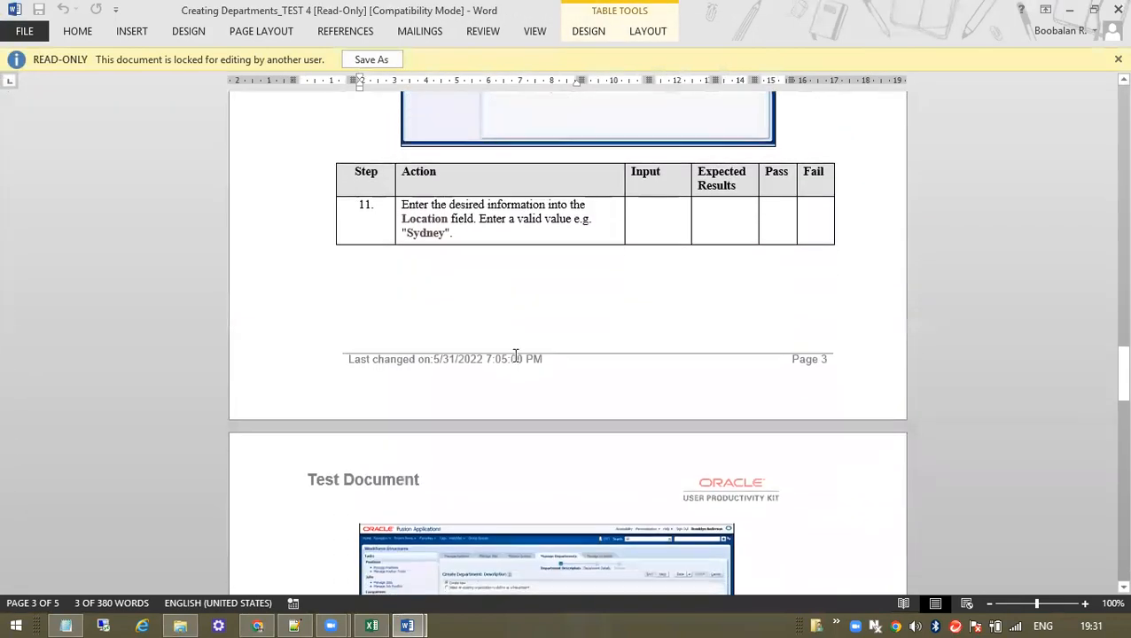
pyautogui.scroll(12, 515, 356)
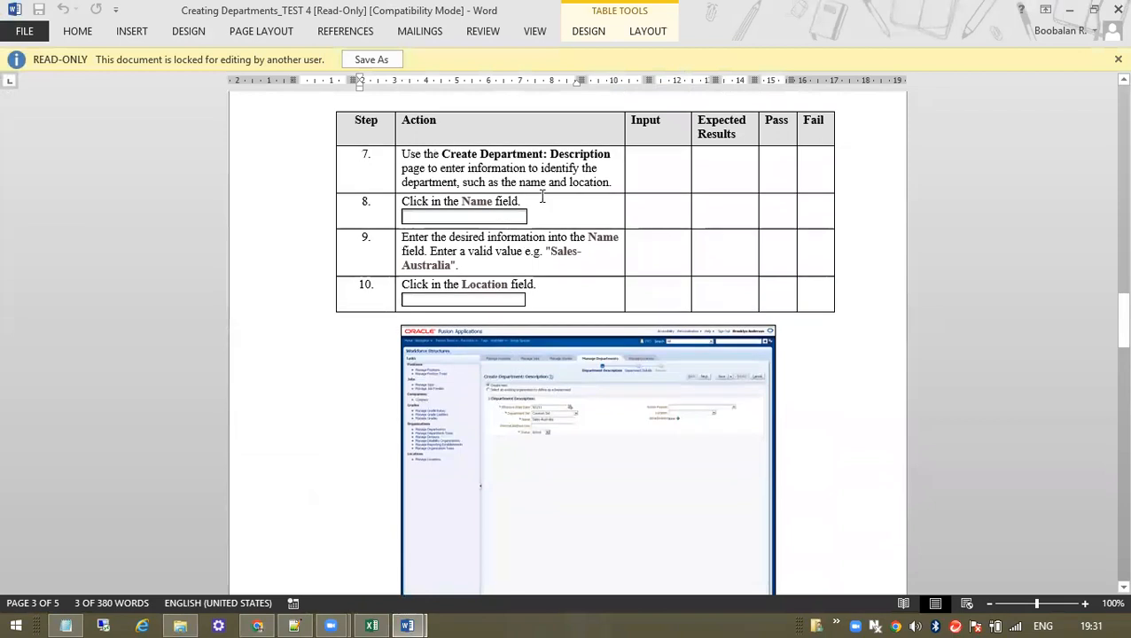
pyautogui.scroll(8, 543, 197)
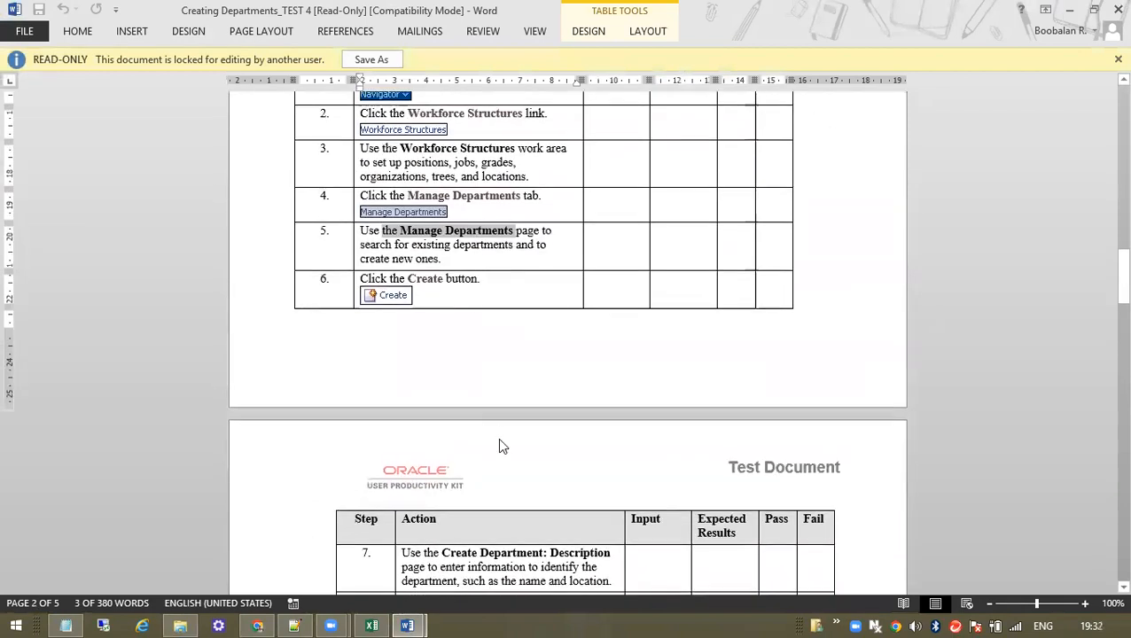
pyautogui.scroll(-8, 499, 446)
pyautogui.moveTo(548, 253); pyautogui.dragTo(594, 262)
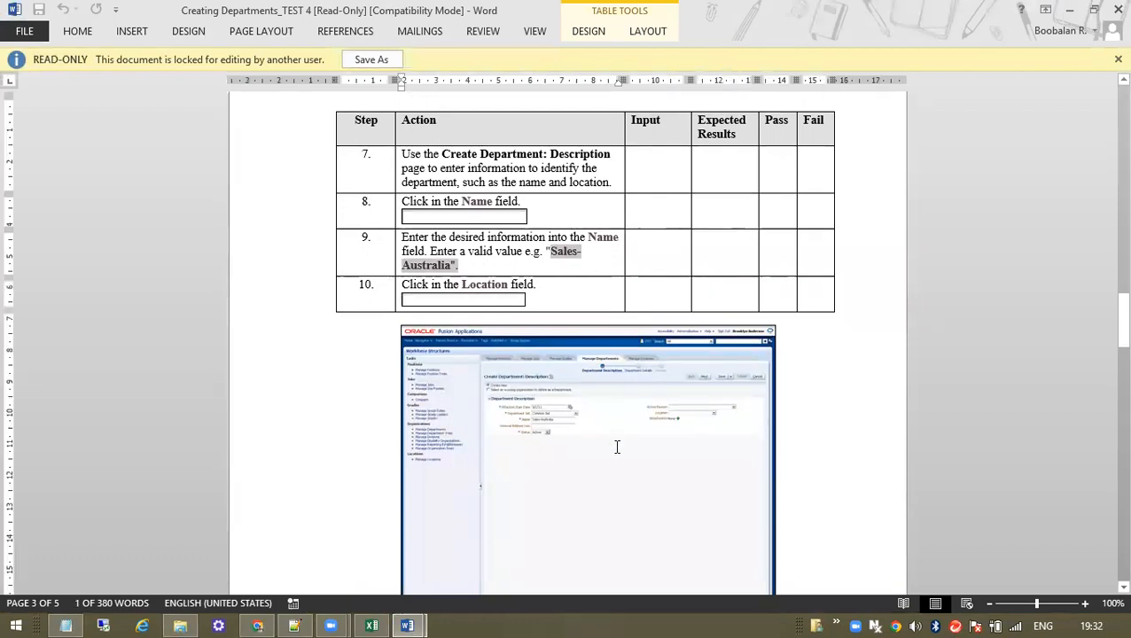
pyautogui.scroll(-10, 617, 447)
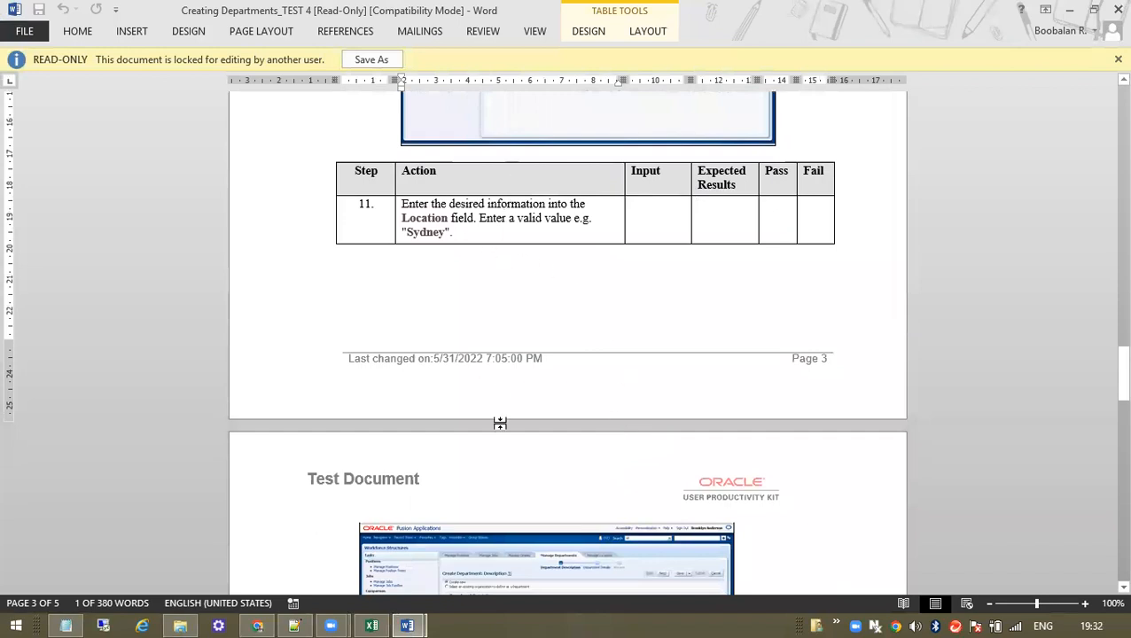
pyautogui.scroll(-11, 500, 421)
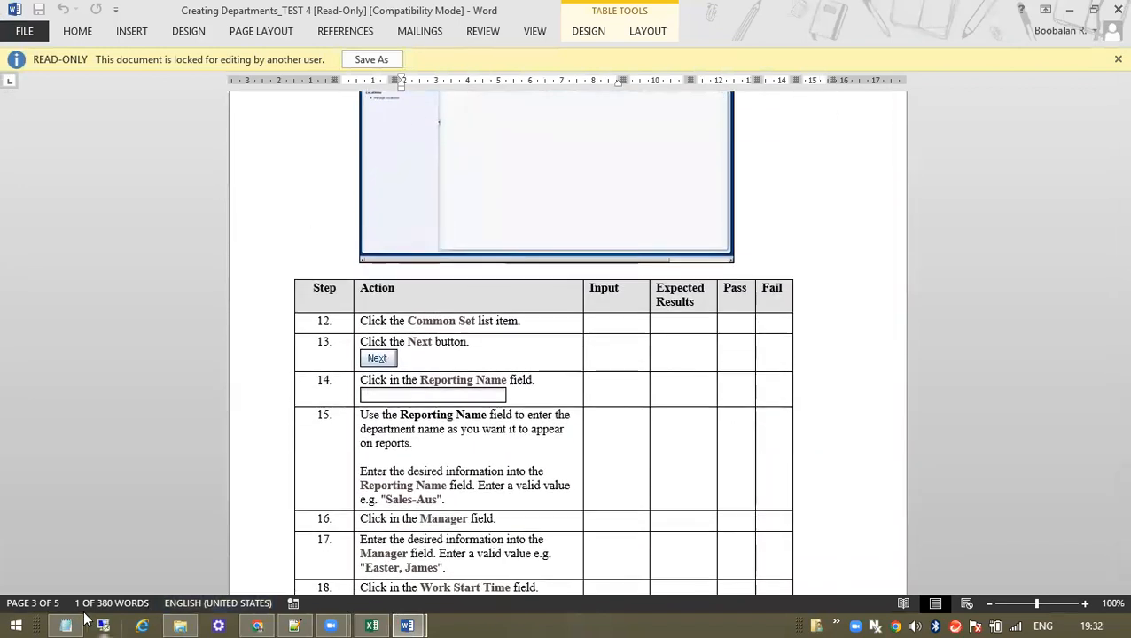
# Switch to the Notepad note and replace its entire contents with the heading "New Department"
pyautogui.click(66, 626)
pyautogui.hotkey('ctrl', 'a')
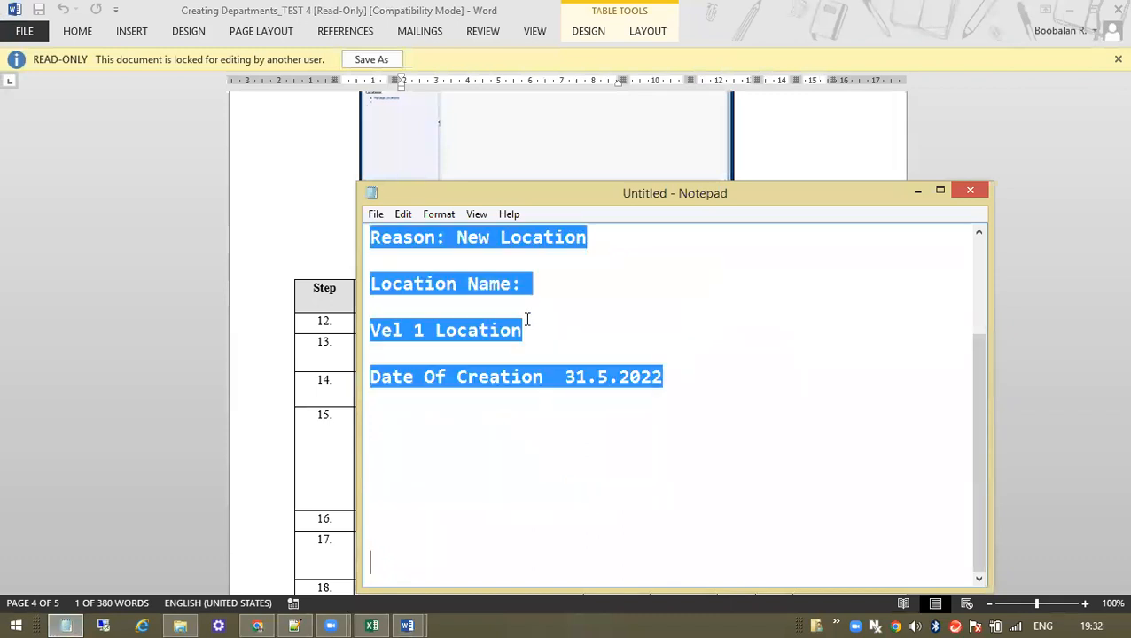
pyautogui.press('BackSpace')
pyautogui.write('New Location')
pyautogui.press('BackSpace')
pyautogui.press('BackSpace')
pyautogui.press('BackSpace')
pyautogui.press('BackSpace')
pyautogui.press('BackSpace')
pyautogui.press('BackSpace')
pyautogui.press('BackSpace')
pyautogui.press('BackSpace')
pyautogui.press('BackSpace')
pyautogui.write('Department L')
pyautogui.press('BackSpace')
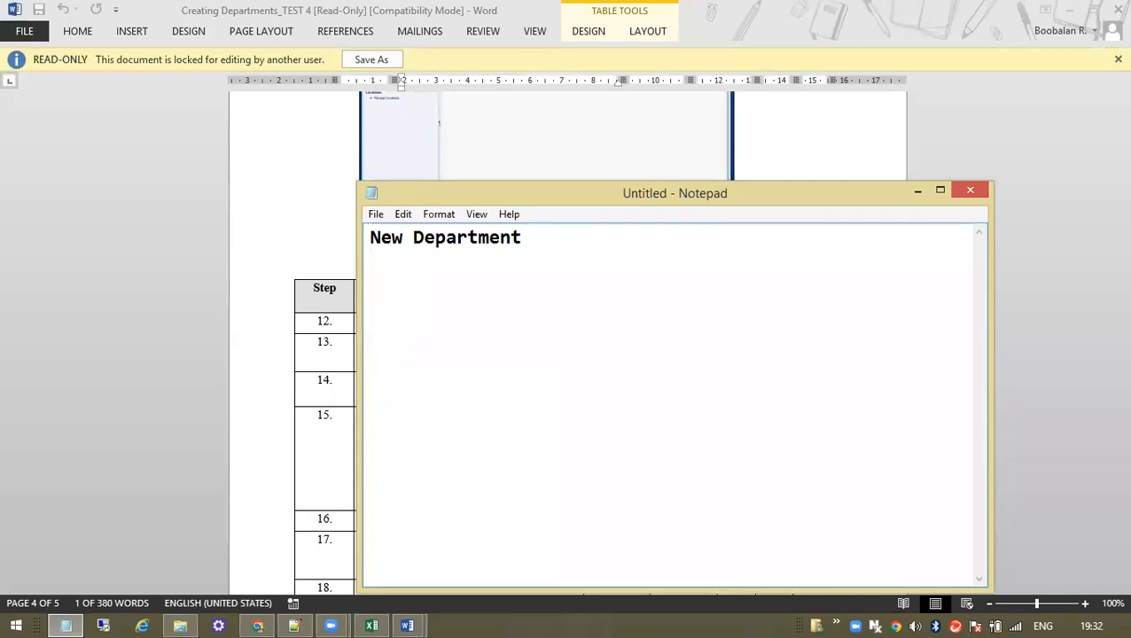
# Below the heading, leave a blank line and add the entry "Vel HR Department", ending on a new line
pyautogui.press('Return')
pyautogui.write('Vel Department')
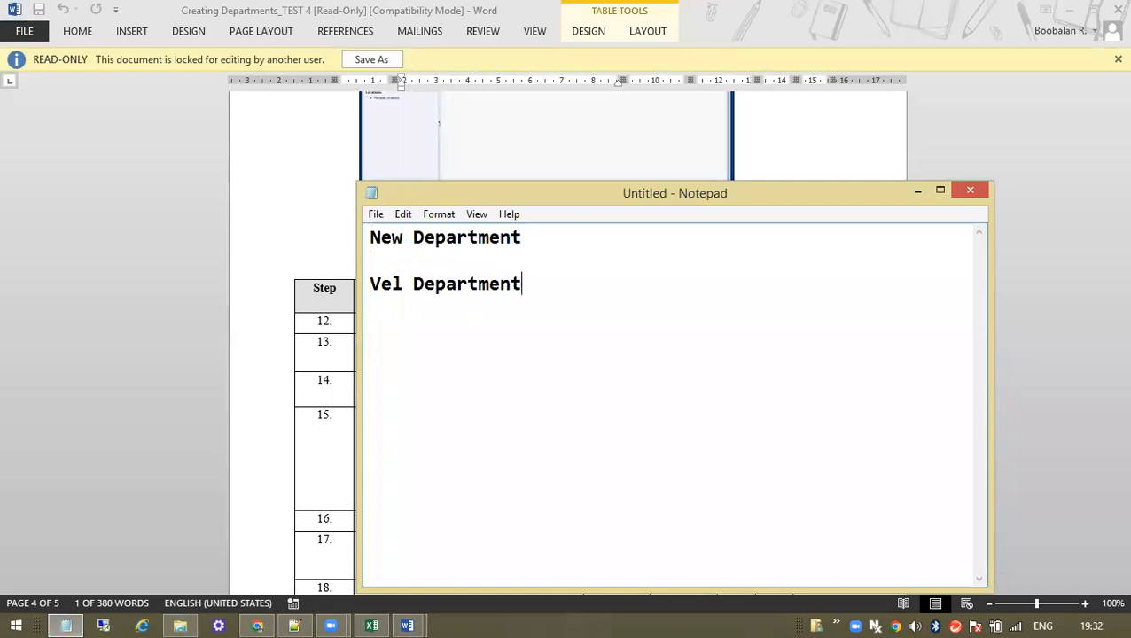
pyautogui.press('BackSpace')
pyautogui.press('BackSpace')
pyautogui.press('BackSpace')
pyautogui.press('BackSpace')
pyautogui.press('BackSpace')
pyautogui.press('BackSpace')
pyautogui.press('BackSpace')
pyautogui.press('BackSpace')
pyautogui.press('BackSpace')
pyautogui.press('BackSpace')
pyautogui.press('BackSpace')
pyautogui.press('BackSpace')
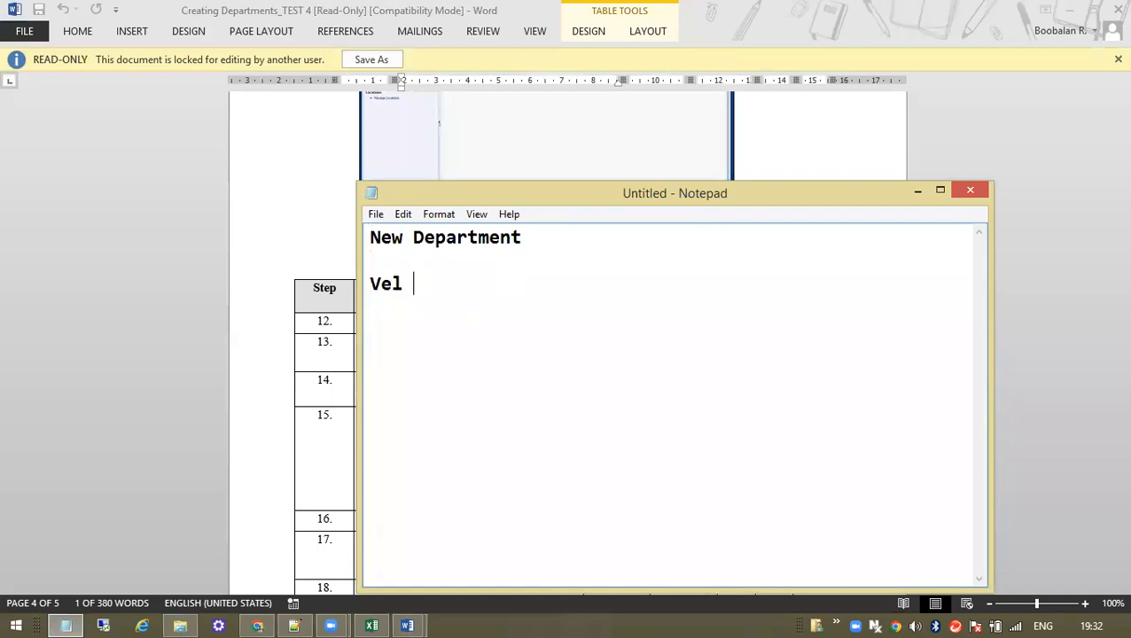
pyautogui.write('l HR Department')
pyautogui.press('Return')
pyautogui.press('Up')
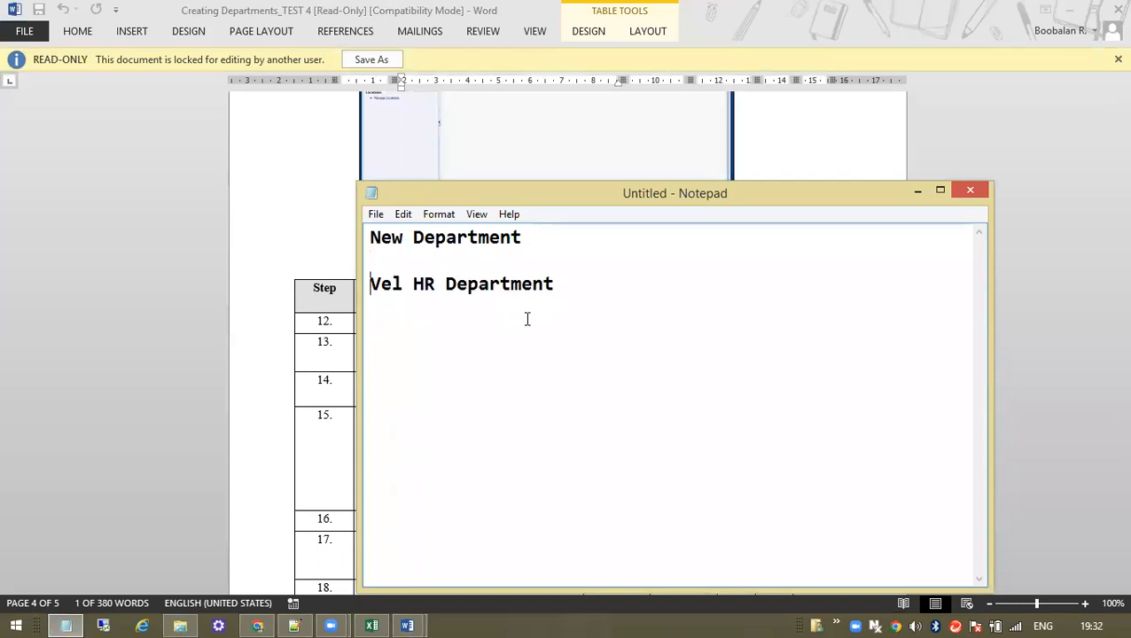
pyautogui.press('Down')
pyautogui.press('Up')
pyautogui.press('Down')
pyautogui.press('Down')
# Switch to Chrome, cancel the employee hire without saving, and go to Setup and Maintenance
pyautogui.click(257, 625)
pyautogui.click(1086, 153)
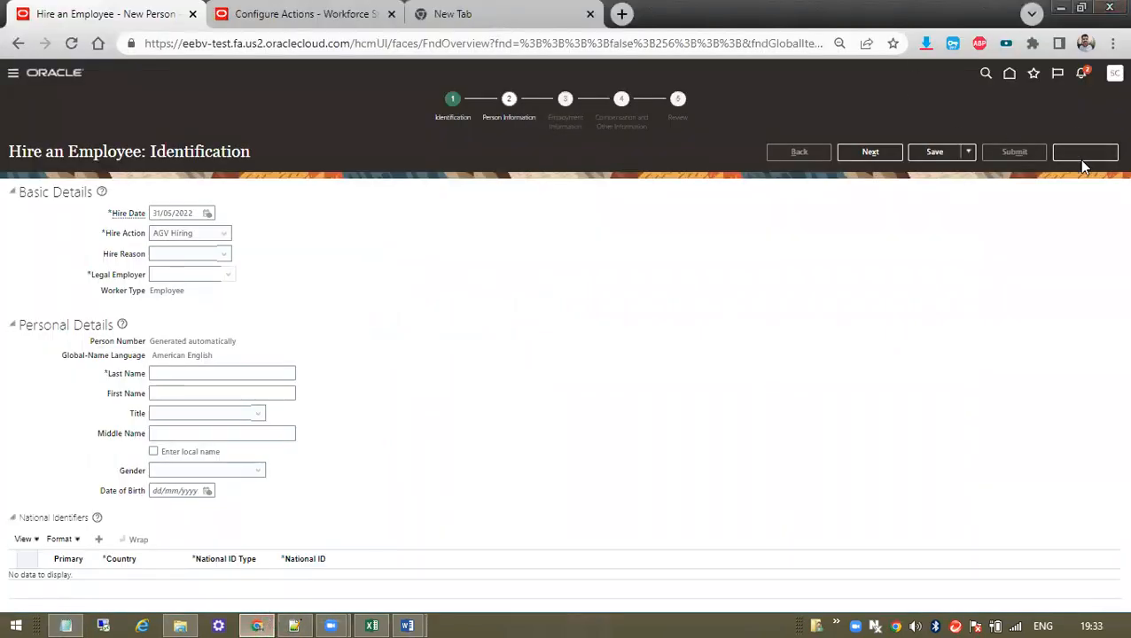
pyautogui.click(690, 353)
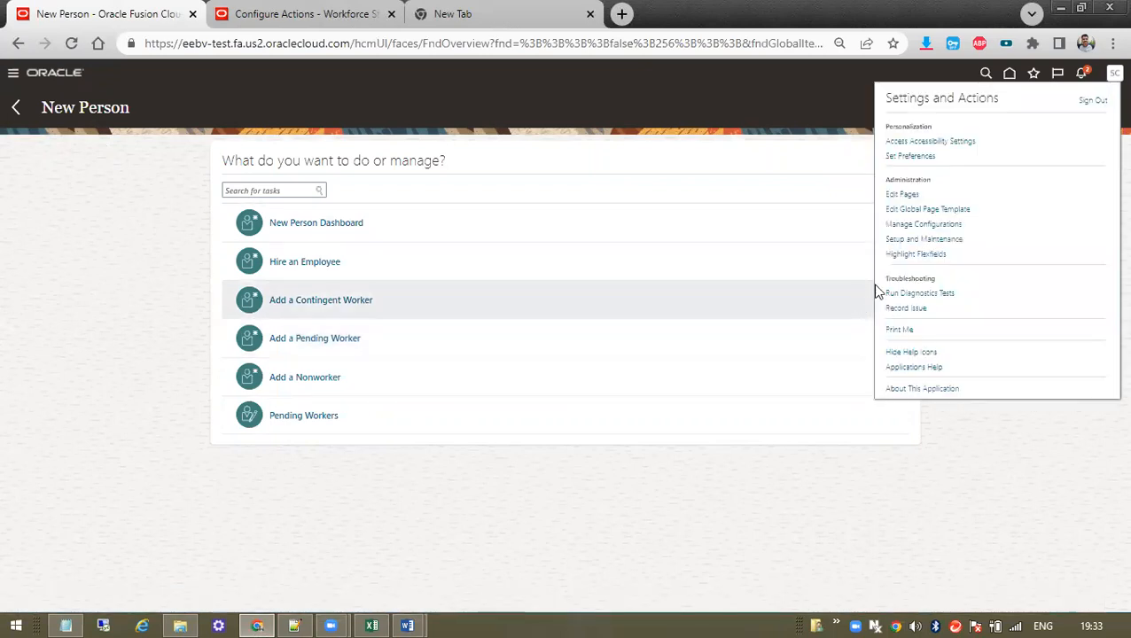
pyautogui.click(908, 241)
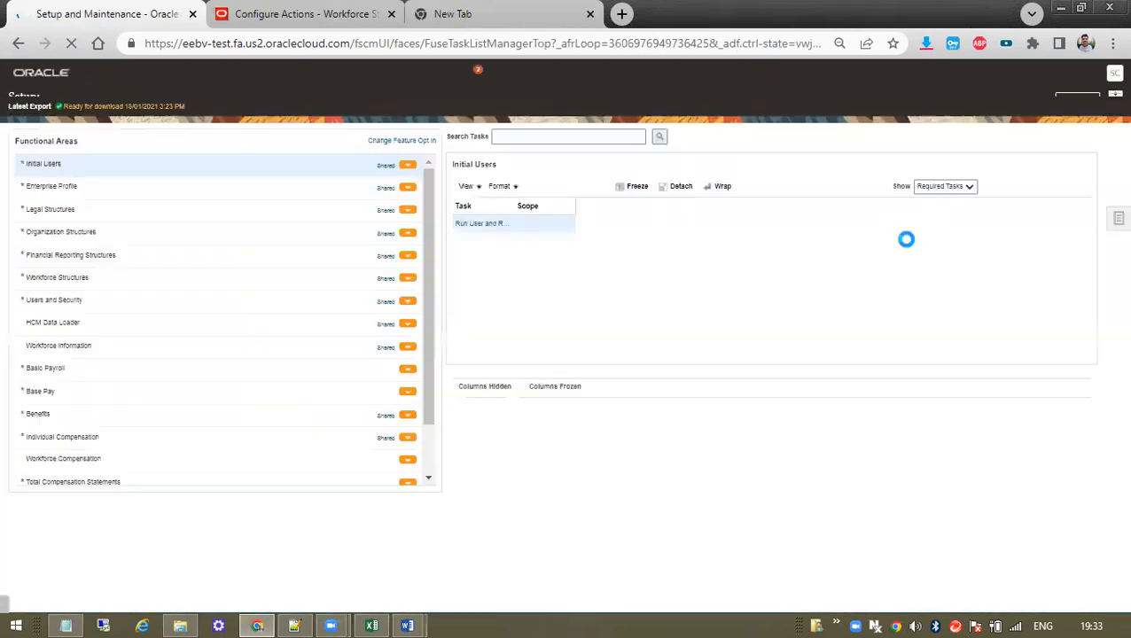
# Search the setup tasks for "Manage Department" and open the Manage Departments task
pyautogui.click(547, 151)
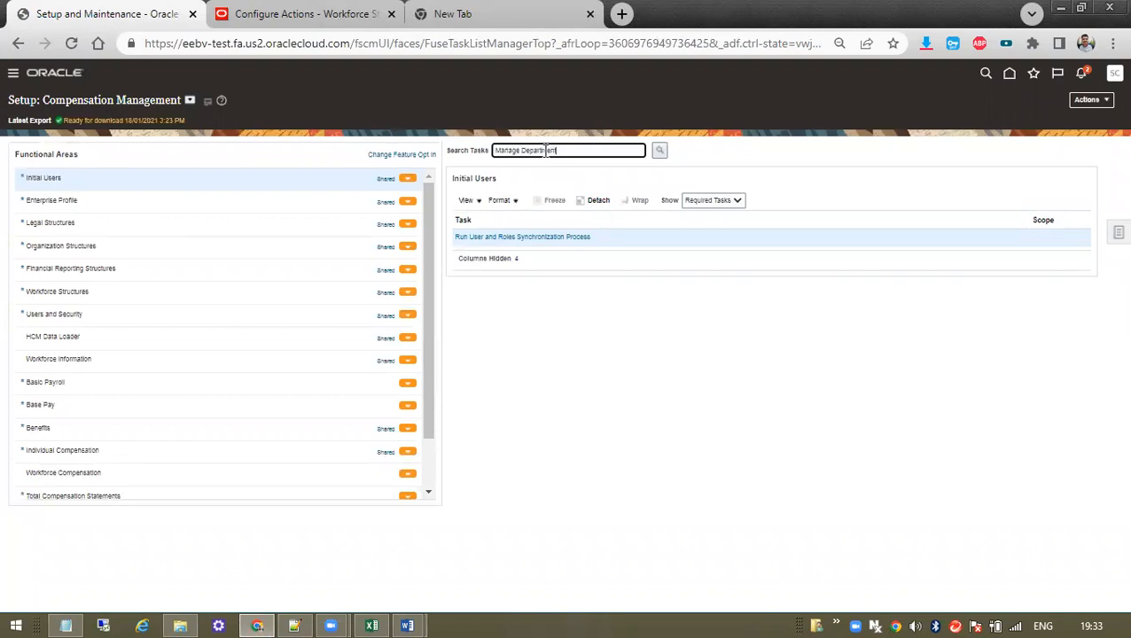
pyautogui.write('Manage Department')
pyautogui.click(660, 151)
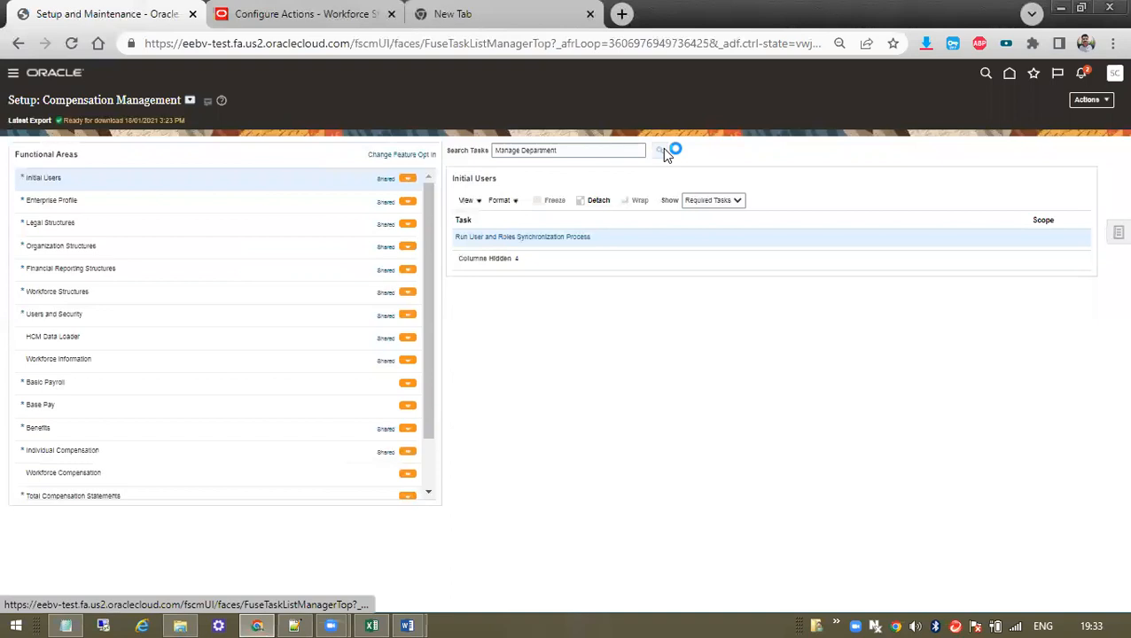
pyautogui.click(430, 334)
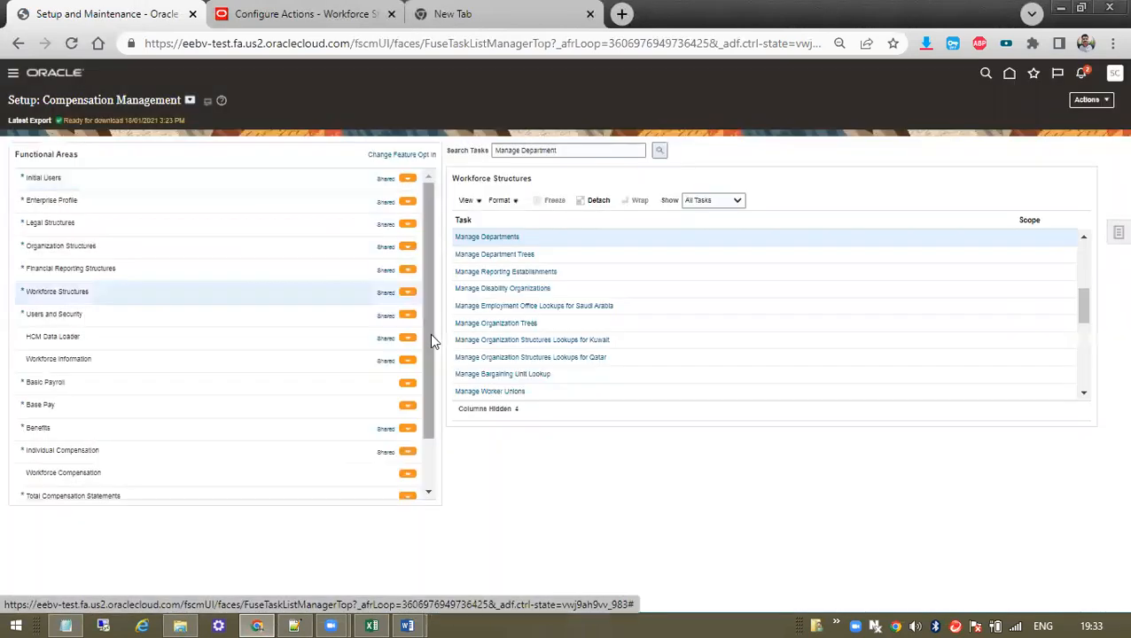
pyautogui.click(511, 237)
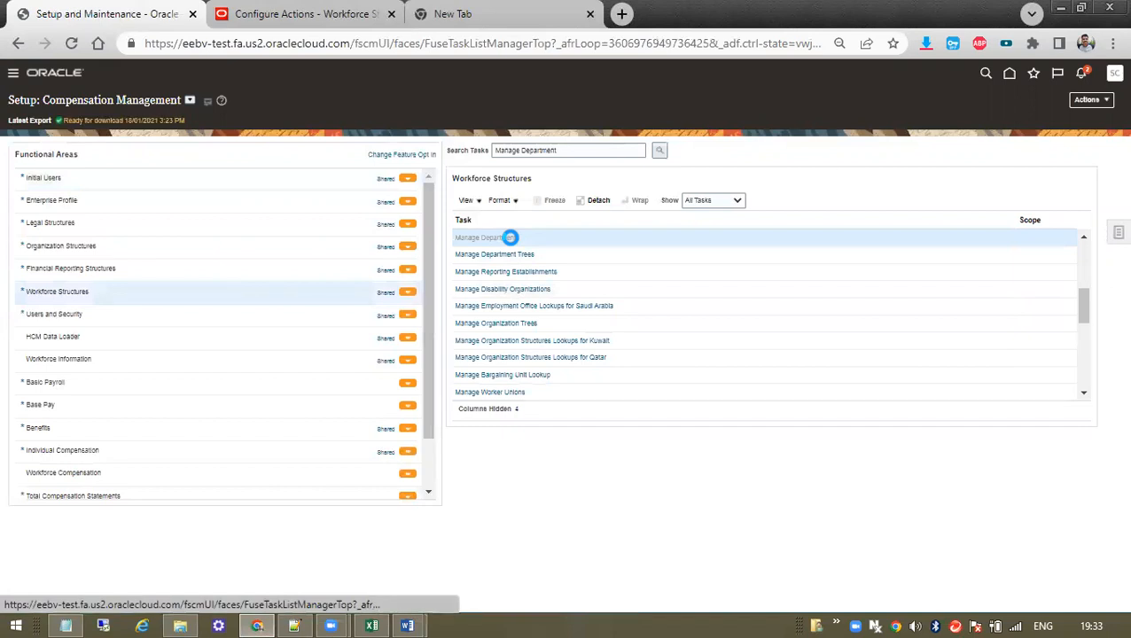
# Return to the Notepad note and add "Finance Department" under the Vel HR Department entry
pyautogui.click(65, 626)
pyautogui.write('Fia')
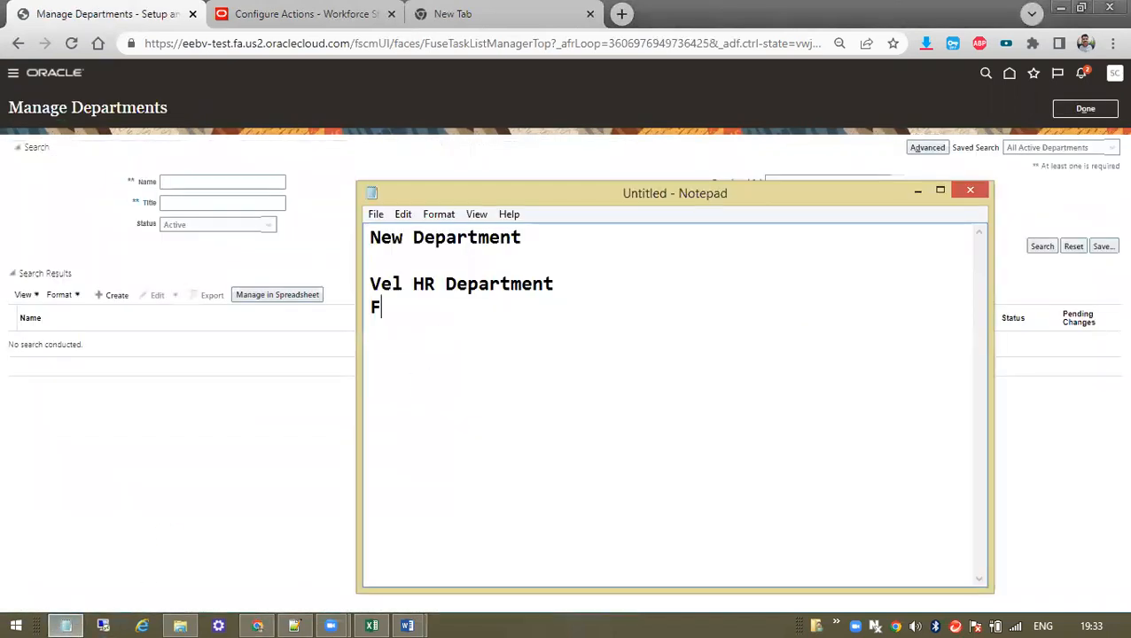
pyautogui.press('BackSpace')
pyautogui.write('nacn')
pyautogui.press('BackSpace')
pyautogui.write('e D')
pyautogui.press('BackSpace')
pyautogui.press('BackSpace')
pyautogui.press('BackSpace')
pyautogui.press('BackSpace')
pyautogui.press('BackSpace')
pyautogui.write('ance Dep')
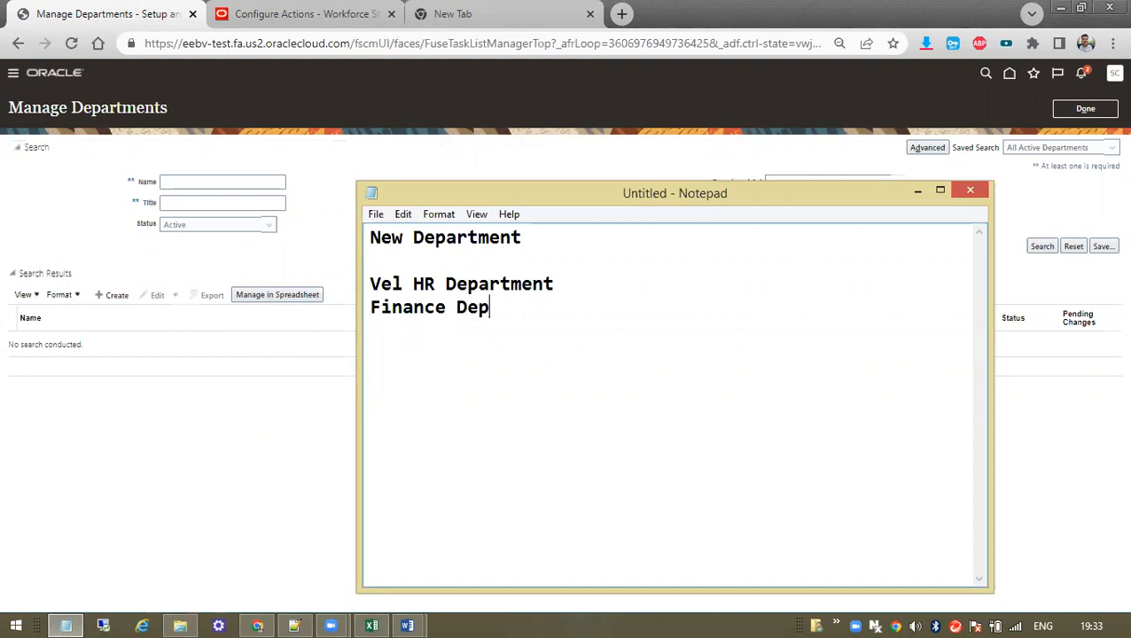
pyautogui.write('artment ')
# Continue the department list with "Mark Dept", "Sal", "Prod", "IT", "Pur" and "Acc", each on its own line
pyautogui.write('Mark')
pyautogui.write(' Dept')
pyautogui.press('Return')
pyautogui.write('Sal')
pyautogui.press('Return')
pyautogui.write('Prod')
pyautogui.press('Return')
pyautogui.write('IT')
pyautogui.press('Return')
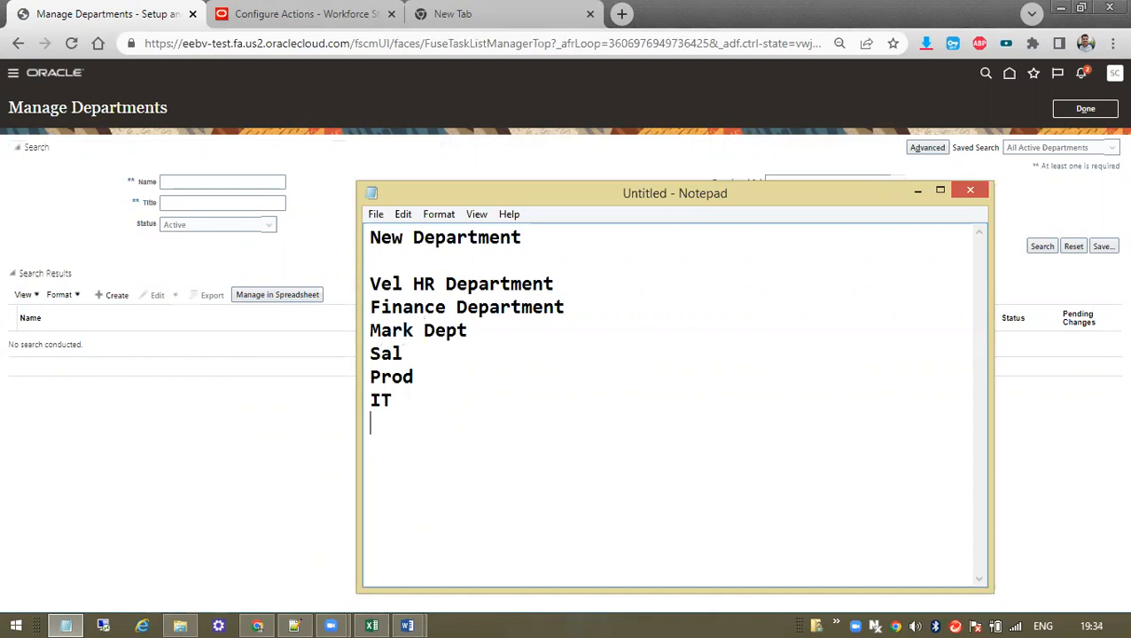
pyautogui.write('Pur Acc')
pyautogui.press('Return')
# Add a final line of dots followed by "College School Hospital All Sector", with a blank line below it
pyautogui.write('............')
pyautogui.press('Return')
pyautogui.press('BackSpace')
pyautogui.write('College School Hospital ')
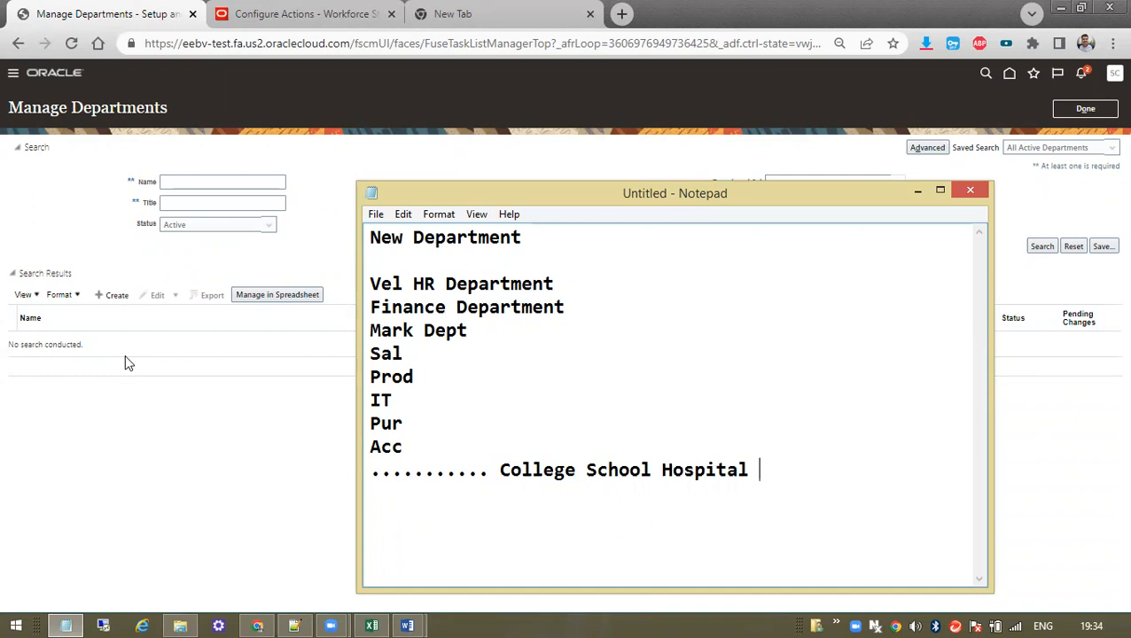
pyautogui.write('I')
pyautogui.press('BackSpace')
pyautogui.write('S')
pyautogui.press('BackSpace')
pyautogui.write('All S')
pyautogui.write('ection')
pyautogui.press('BackSpace')
pyautogui.press('BackSpace')
pyautogui.press('BackSpace')
pyautogui.write('or')
pyautogui.press('Return')
pyautogui.press('Return')
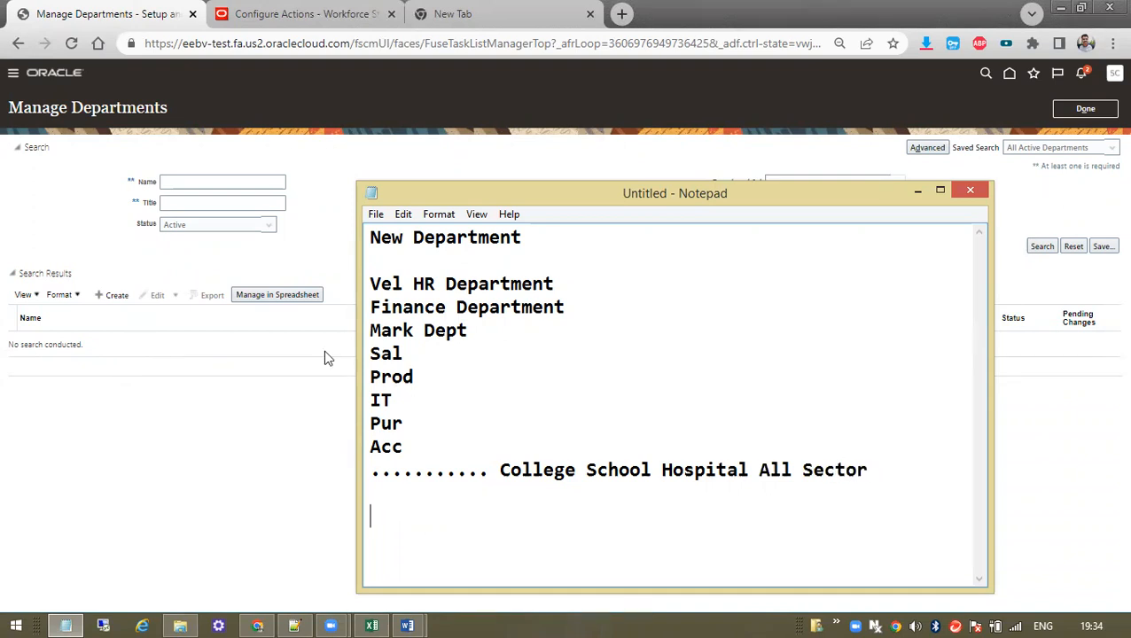
# Highlight several short department entries in the note, starting with "Sal", and finally the whole list
pyautogui.click(377, 487)
pyautogui.moveTo(404, 353); pyautogui.dragTo(367, 355)
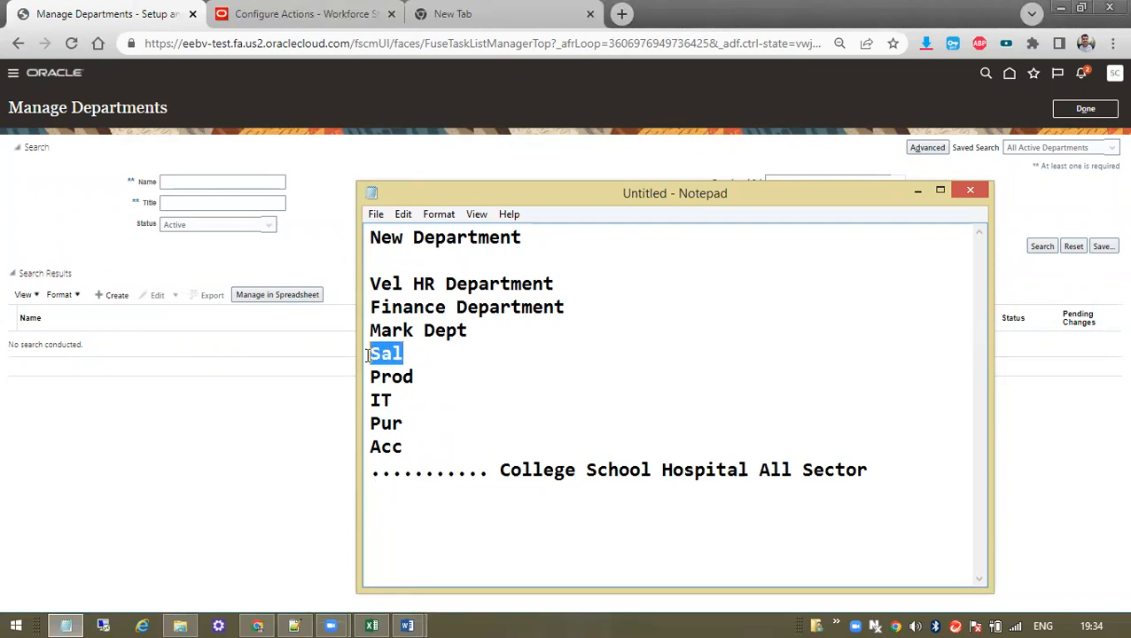
pyautogui.moveTo(441, 380); pyautogui.dragTo(326, 384)
pyautogui.moveTo(391, 400); pyautogui.dragTo(382, 423)
pyautogui.moveTo(376, 281); pyautogui.dragTo(890, 497)
pyautogui.click(539, 399)
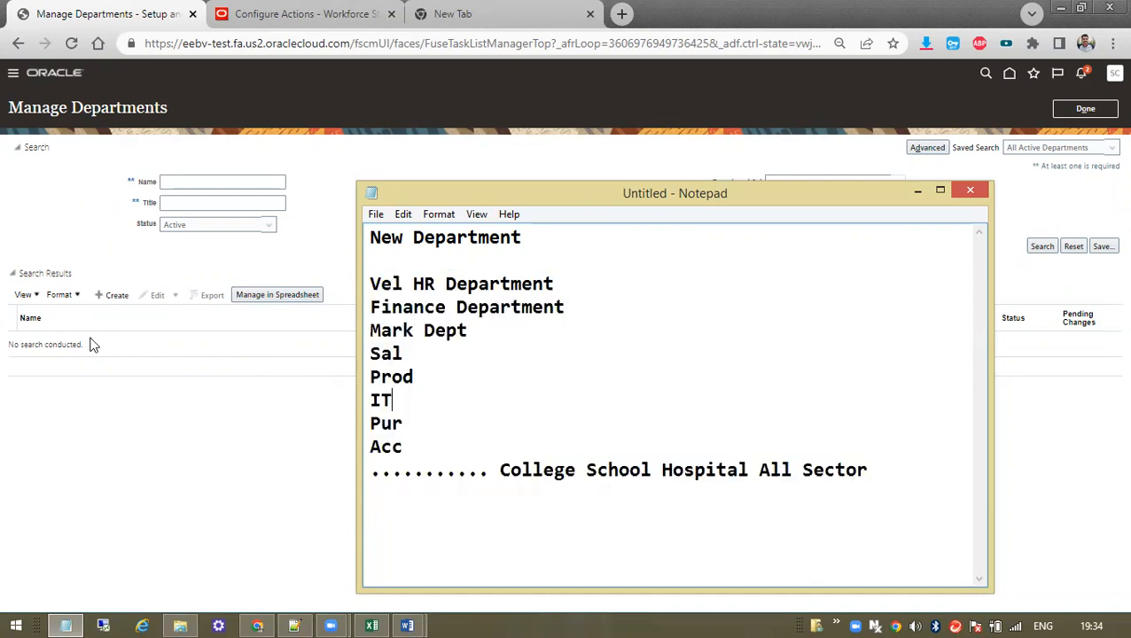
# Return to the Manage Departments page, start a new department, and go over its Action Reason and Name fields
pyautogui.click(96, 443)
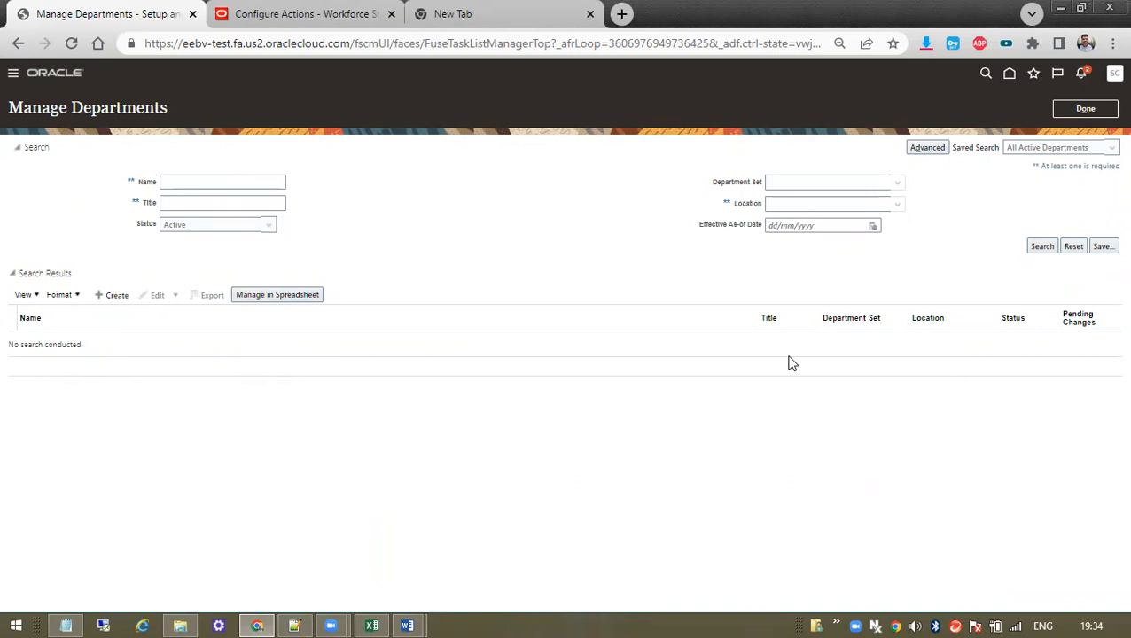
pyautogui.click(110, 295)
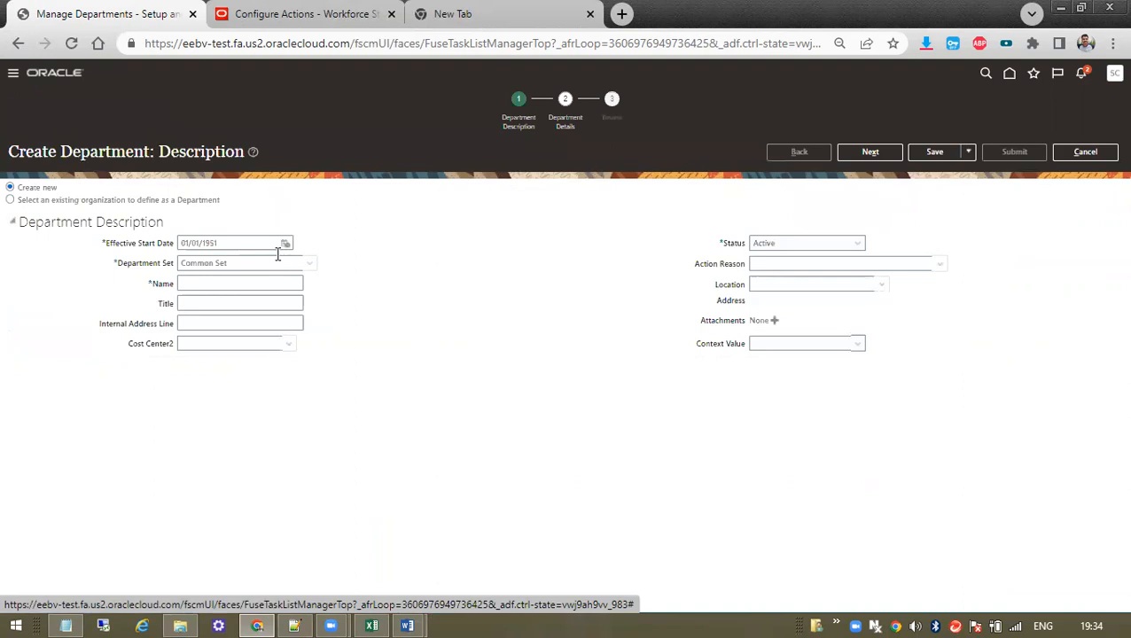
pyautogui.click(774, 263)
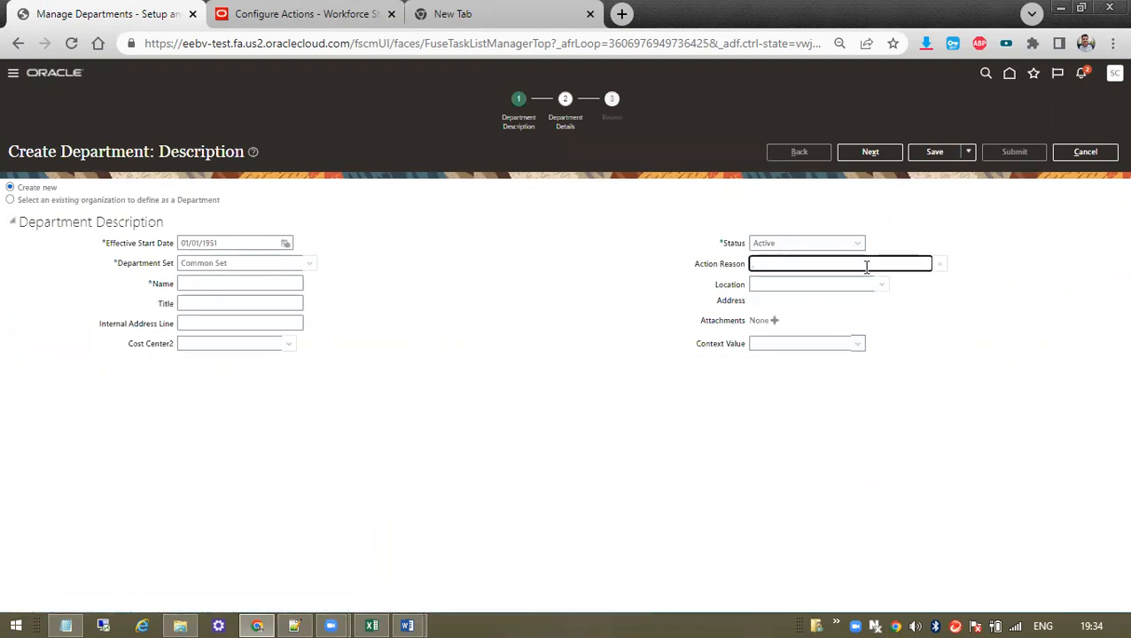
pyautogui.tripleClick(715, 265)
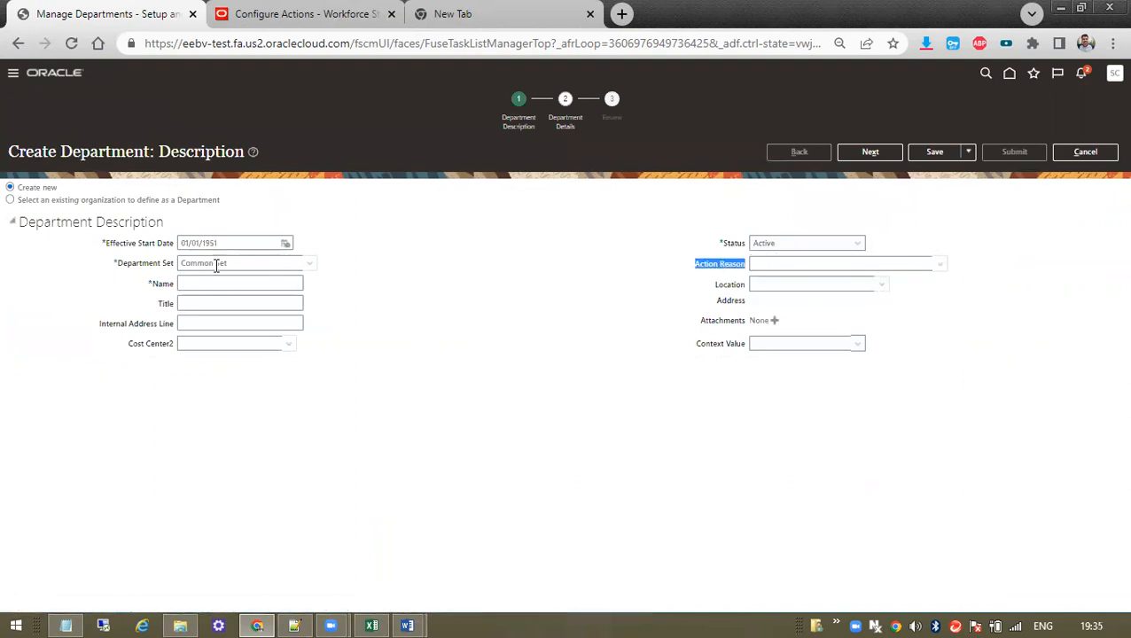
pyautogui.tripleClick(730, 265)
pyautogui.click(237, 285)
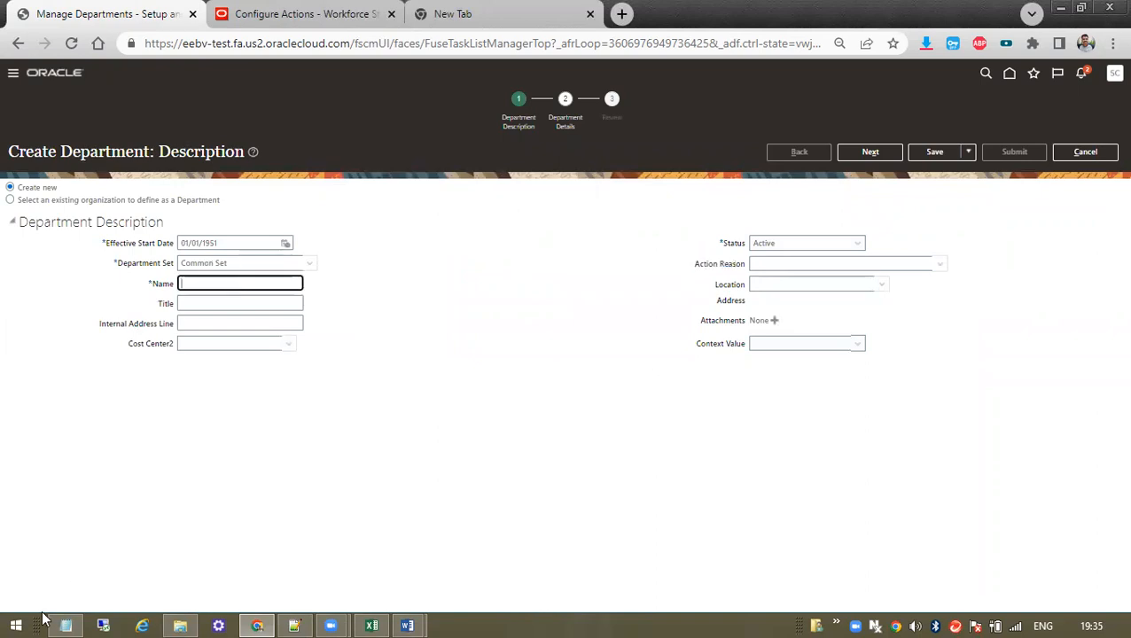
# Copy Vel HR Department from the Notepad list and enter it as the new department's name and title
pyautogui.click(66, 625)
pyautogui.moveTo(555, 285); pyautogui.dragTo(369, 286)
pyautogui.hotkey('ctrl', 'c')
pyautogui.click(223, 283)
pyautogui.hotkey('ctrl', 'v')
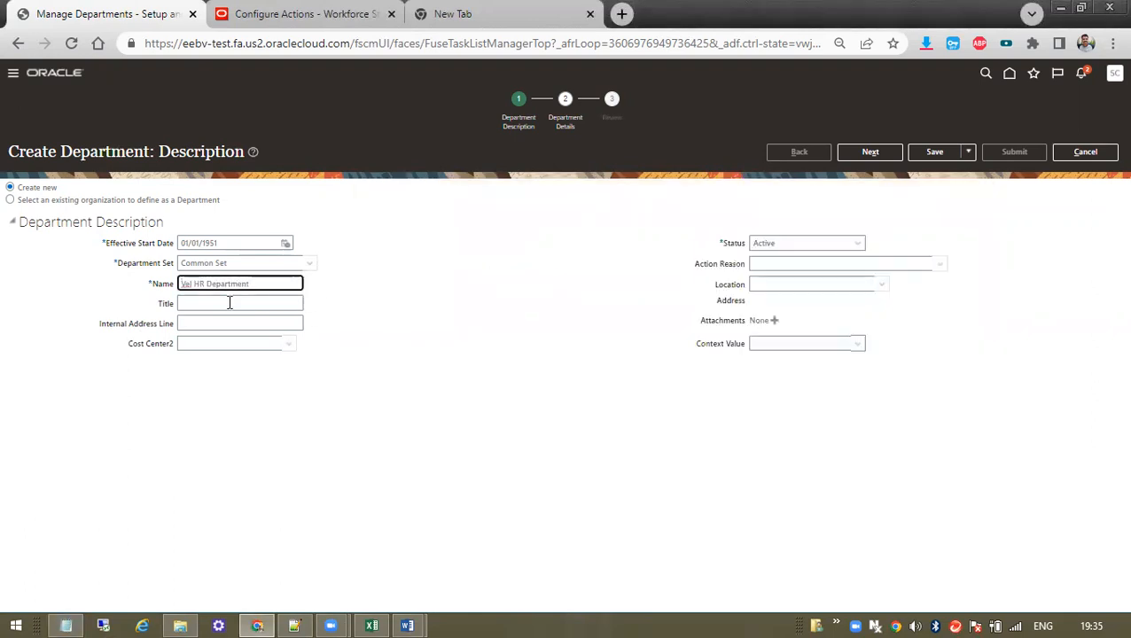
pyautogui.click(228, 303)
pyautogui.hotkey('ctrl', 'v')
pyautogui.click(218, 325)
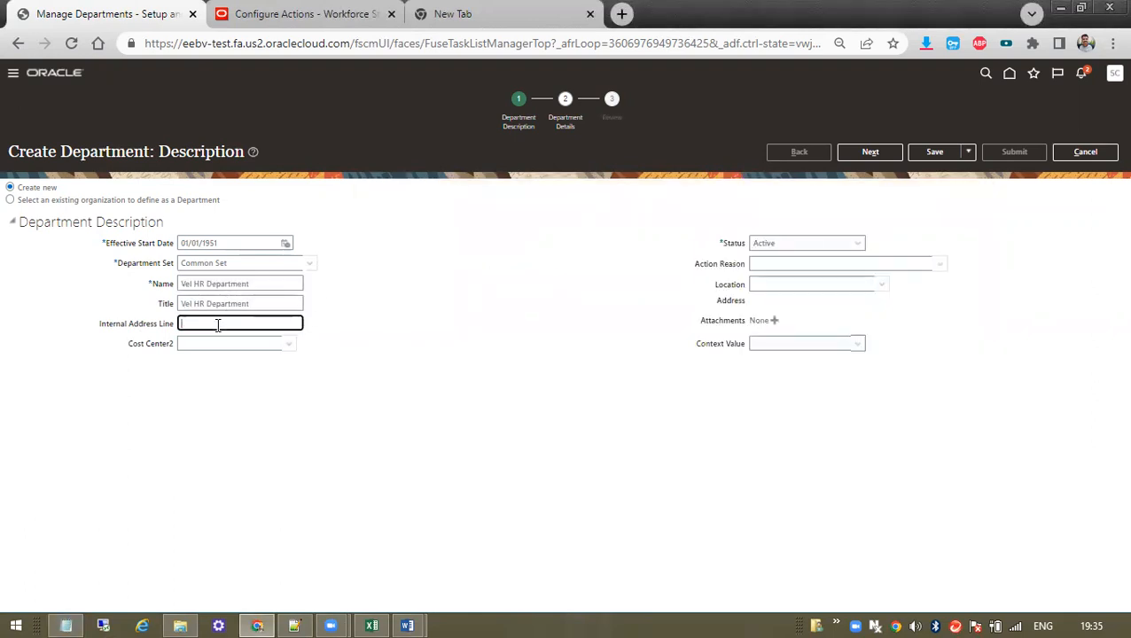
pyautogui.click(943, 265)
pyautogui.click(774, 282)
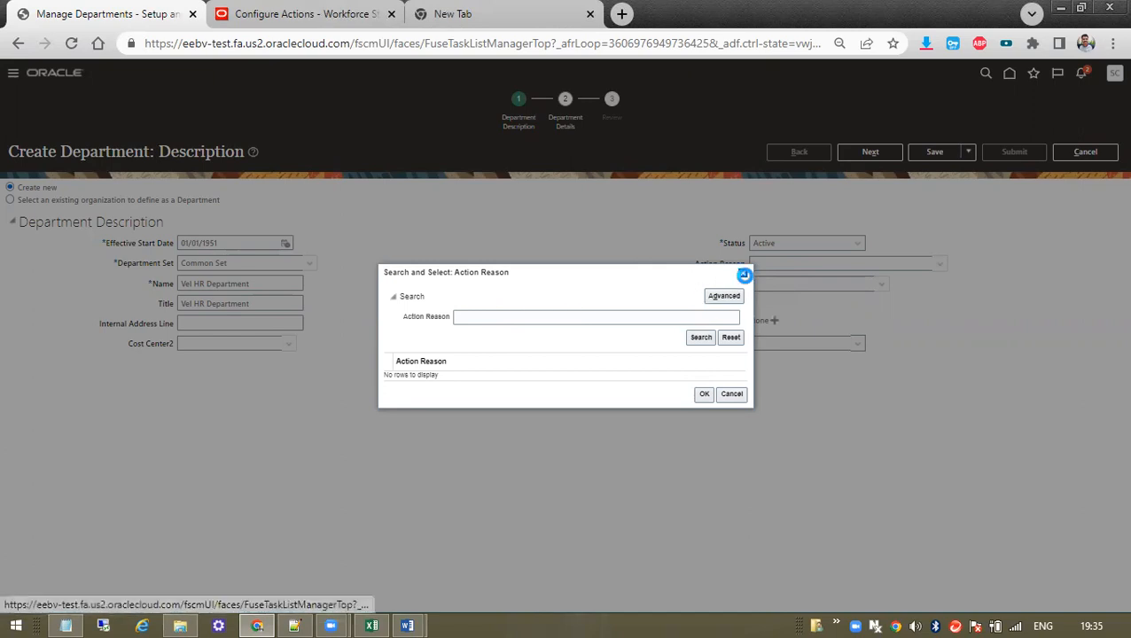
pyautogui.click(743, 272)
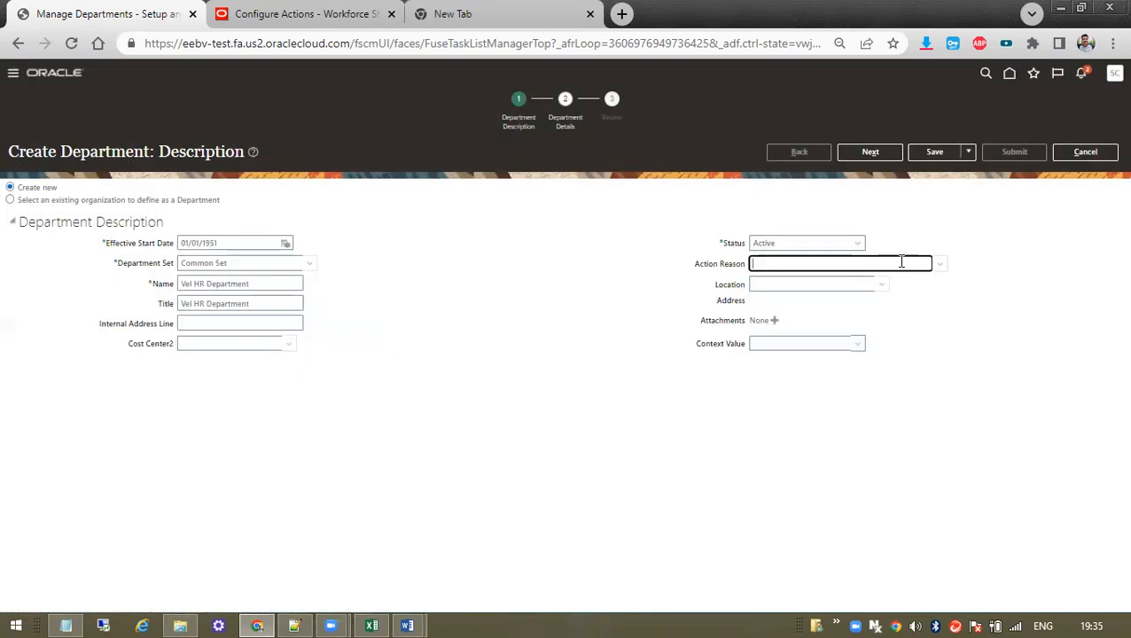
# Continue through the department details without entering anything, submit the department from the review page, and confirm the submission
pyautogui.click(870, 152)
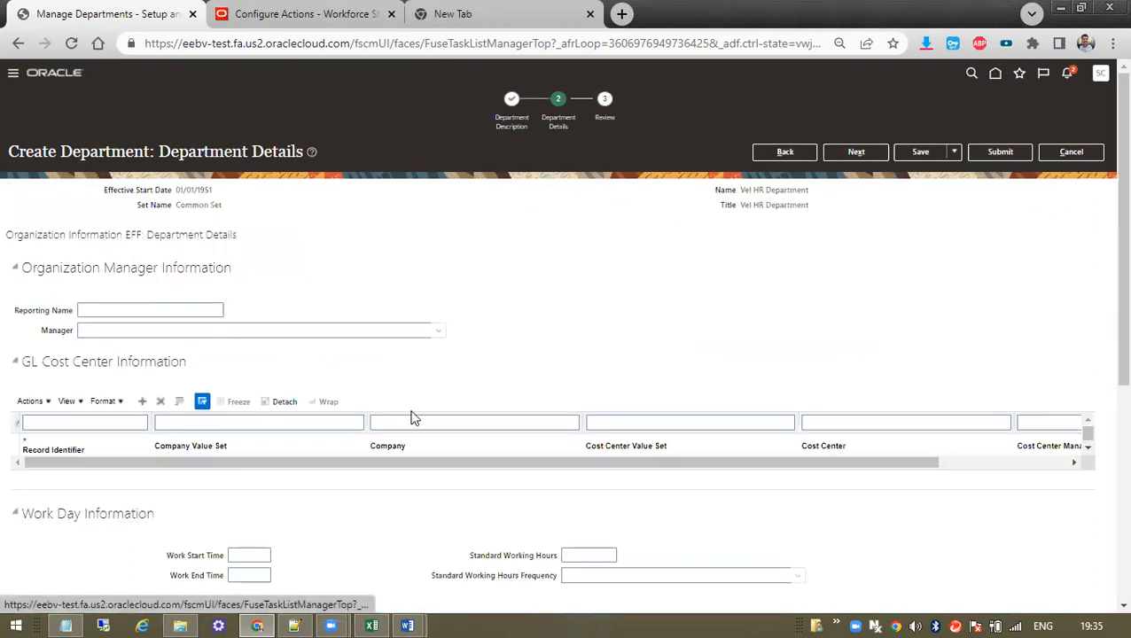
pyautogui.scroll(-3, 729, 383)
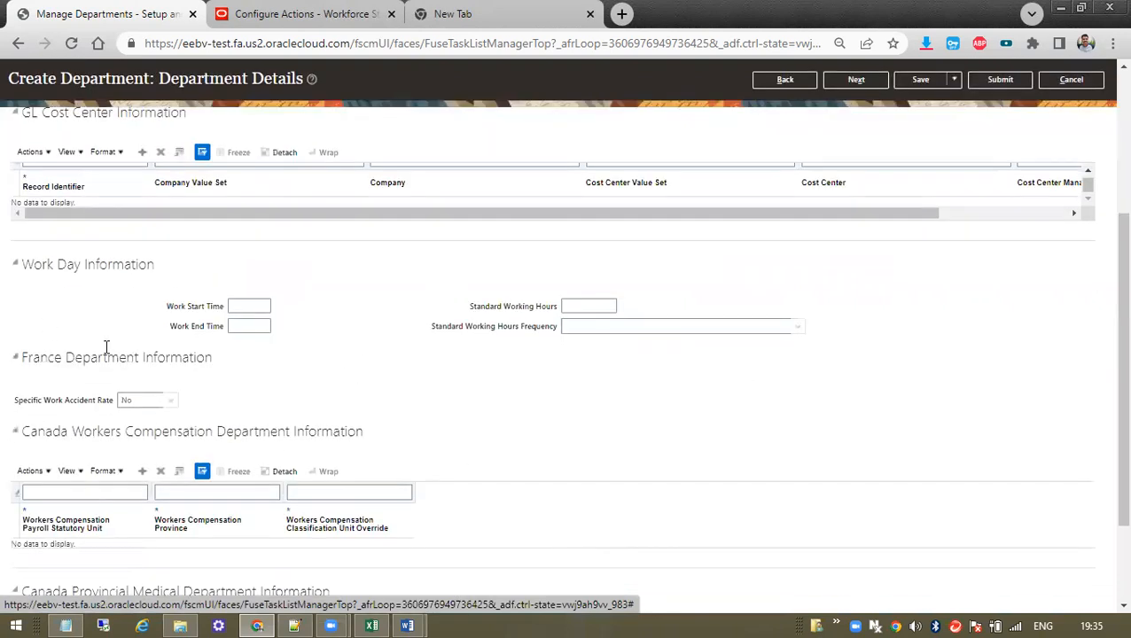
pyautogui.scroll(-2, 575, 395)
pyautogui.scroll(5, 255, 346)
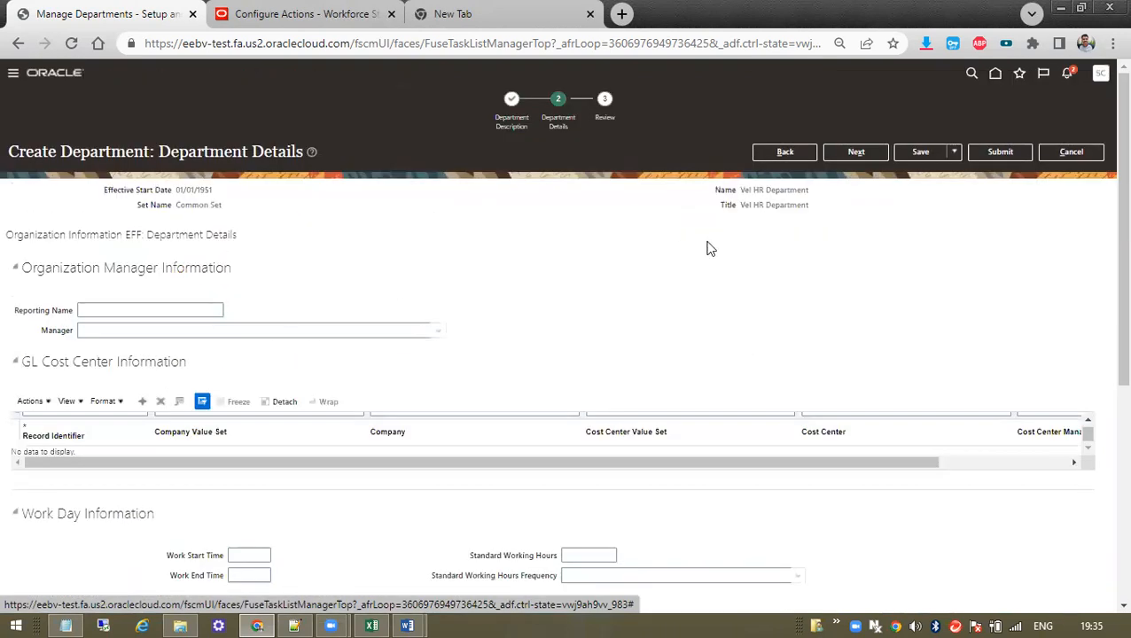
pyautogui.click(852, 153)
pyautogui.click(998, 152)
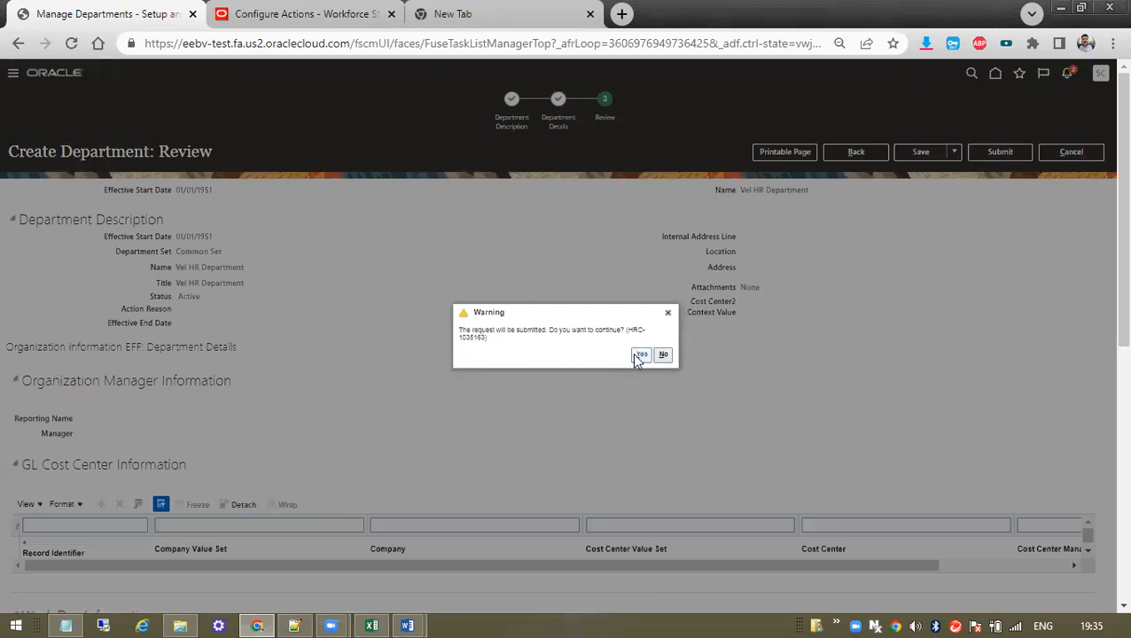
pyautogui.click(636, 355)
pyautogui.click(597, 357)
# Search the active departments for Vel HR Department and check its entry and status
pyautogui.click(212, 186)
pyautogui.hotkey('ctrl', 'v')
pyautogui.click(1042, 248)
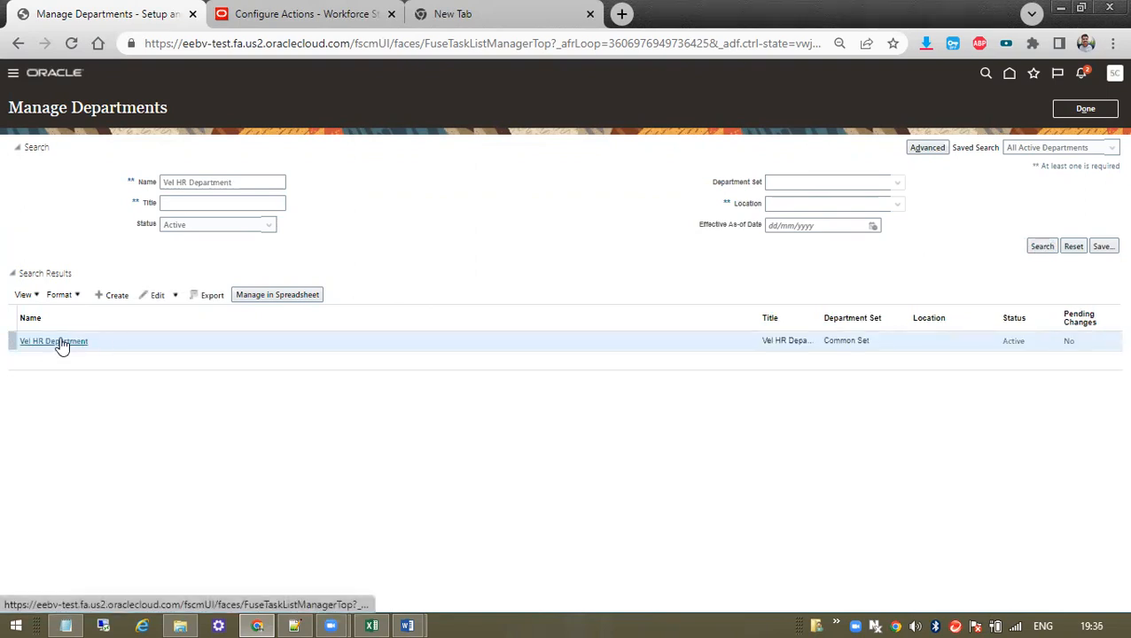
pyautogui.click(1013, 342)
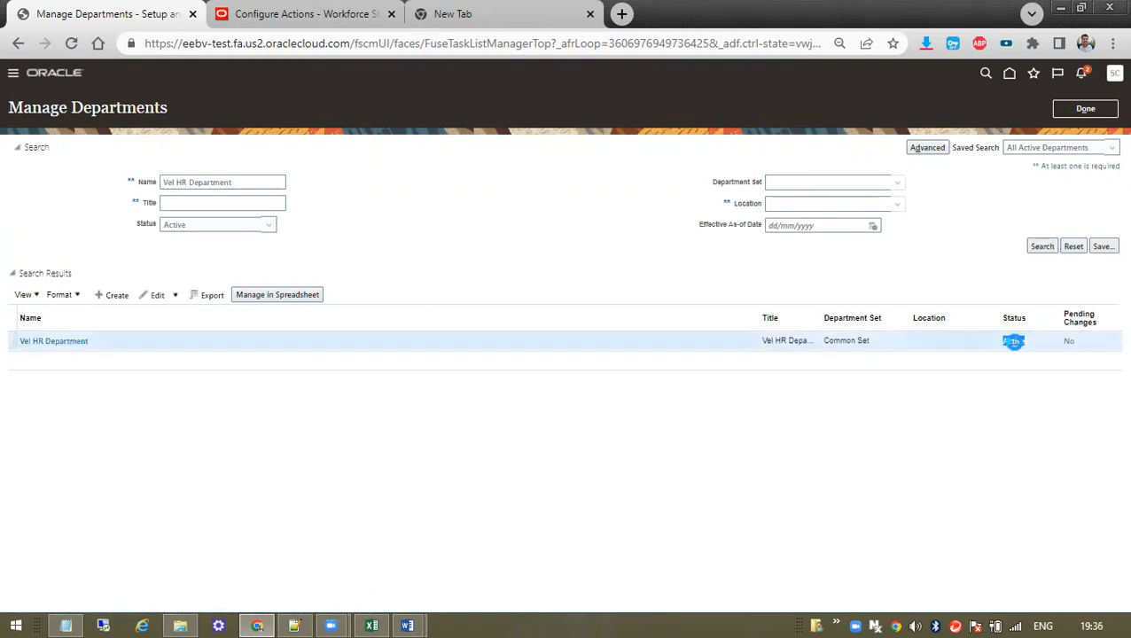
pyautogui.moveTo(102, 352); pyautogui.dragTo(3, 349)
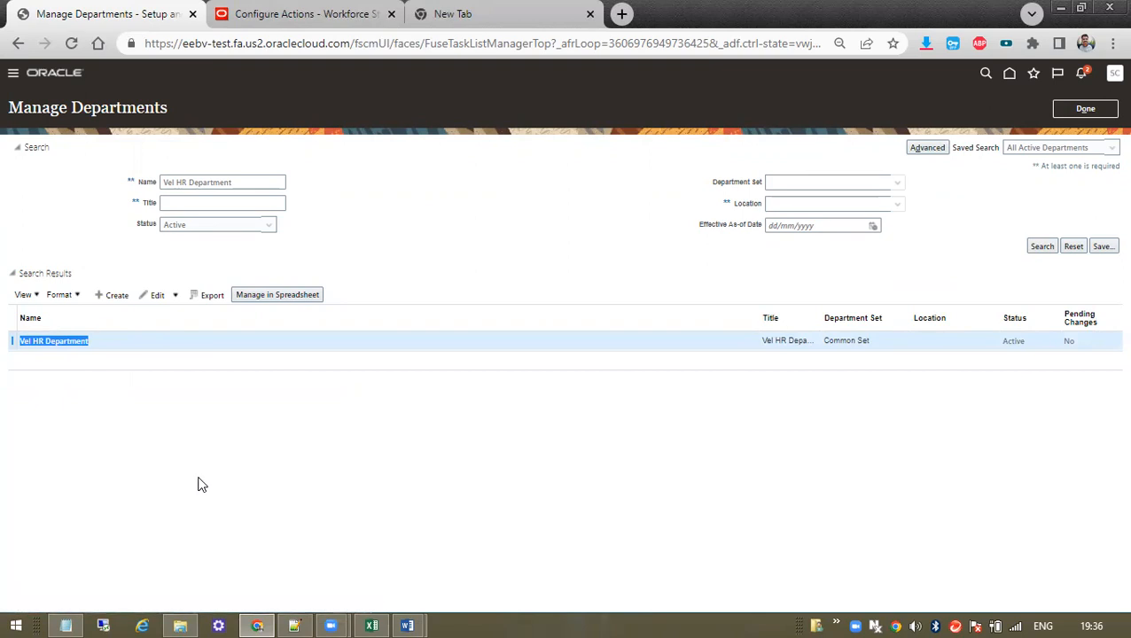
# Review the department list in Notepad, from Vel HR Department through the college, school and hospital sector note, and return to the browser
pyautogui.click(65, 626)
pyautogui.moveTo(376, 289); pyautogui.dragTo(947, 458)
pyautogui.click(893, 470)
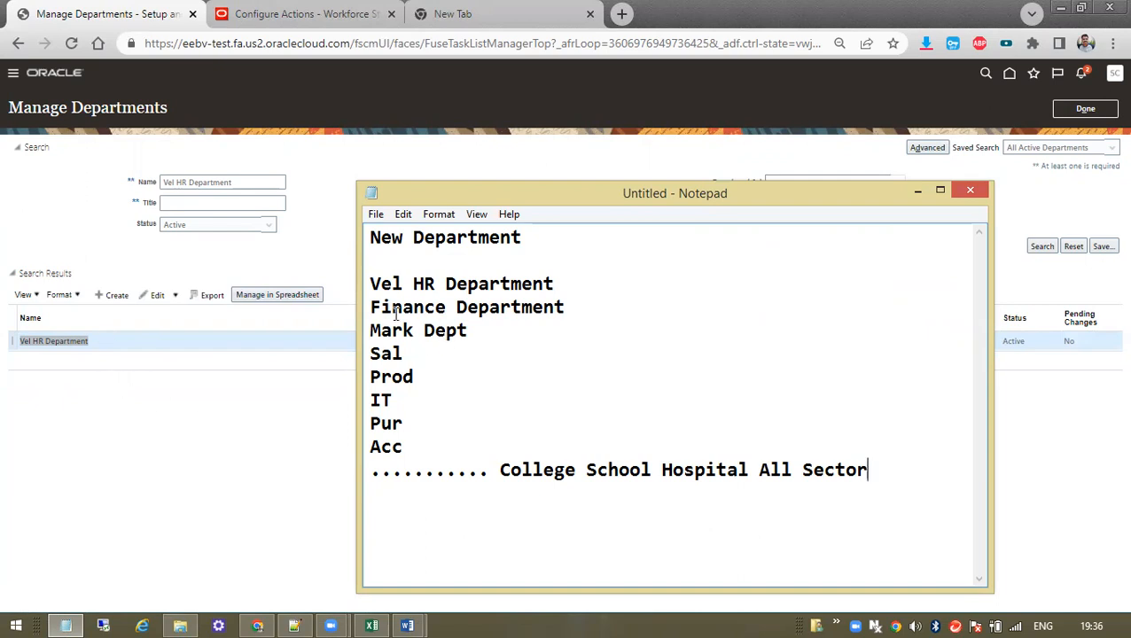
pyautogui.moveTo(371, 285); pyautogui.dragTo(602, 275)
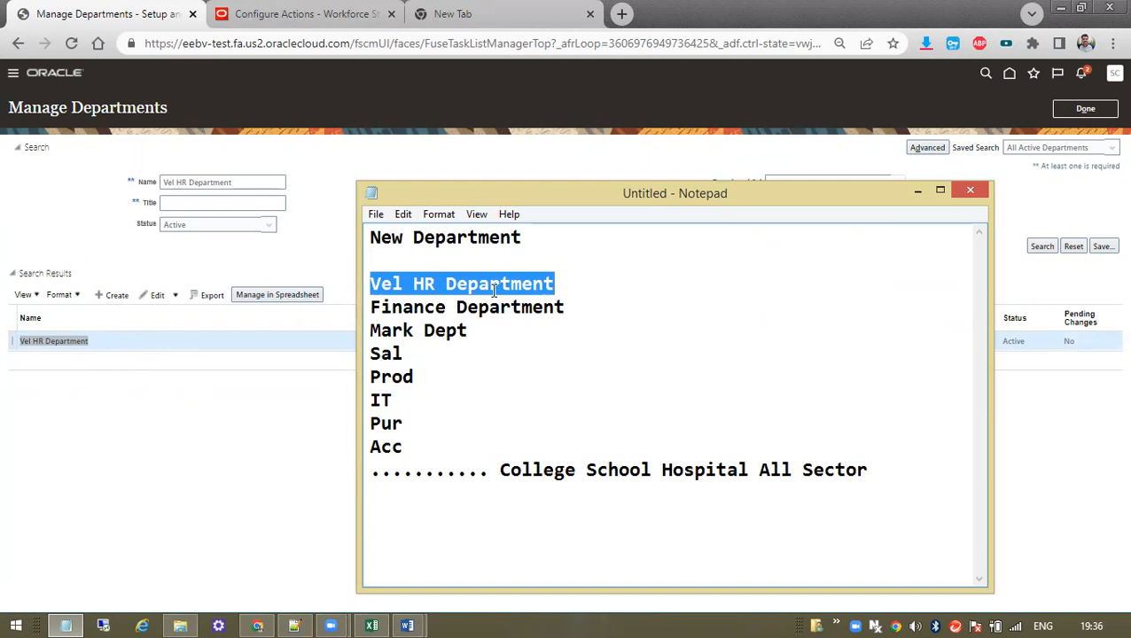
pyautogui.click(379, 286)
pyautogui.moveTo(370, 284); pyautogui.dragTo(578, 281)
pyautogui.click(373, 285)
pyautogui.moveTo(372, 284); pyautogui.dragTo(647, 277)
pyautogui.click(244, 500)
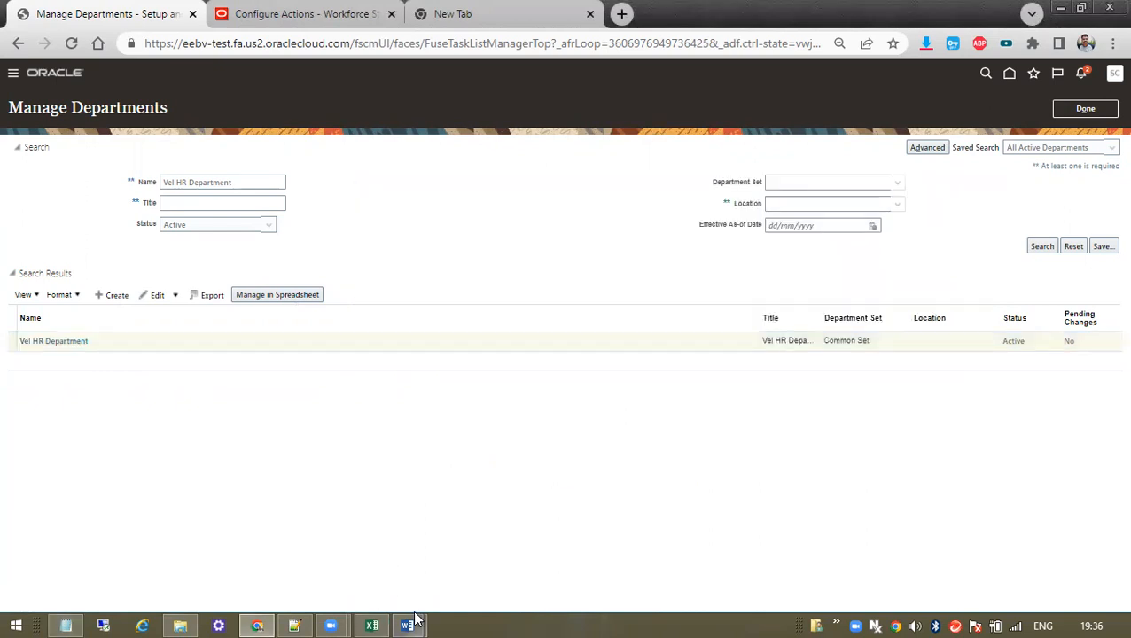
# Switch to Word and close one of the two open Creating Departments_TEST 4 documents
pyautogui.moveTo(411, 625)
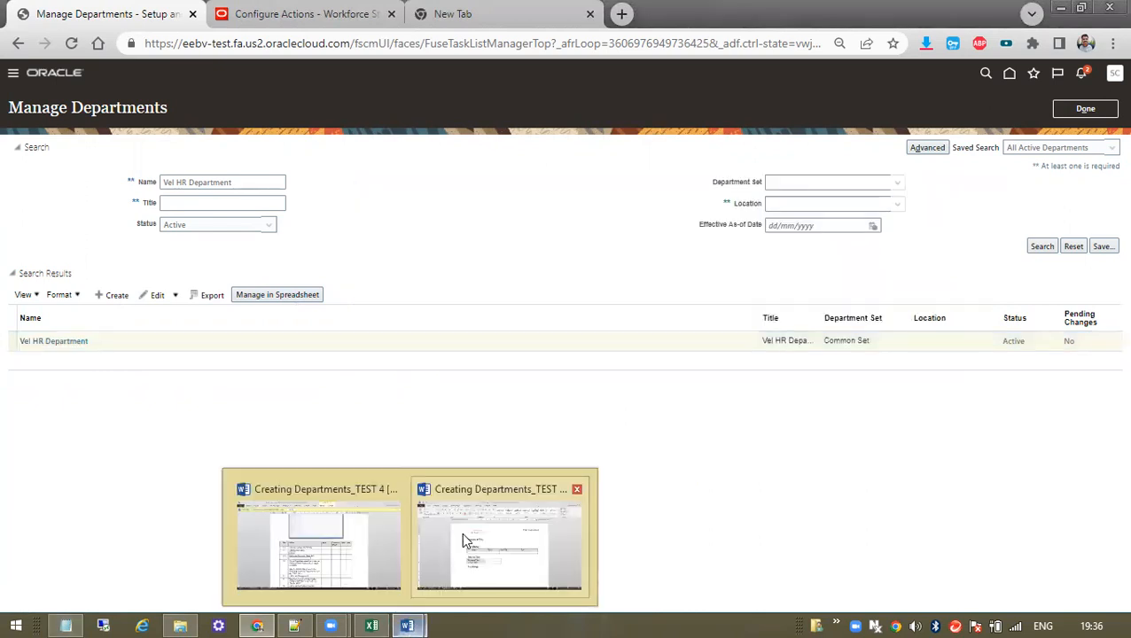
pyautogui.click(296, 545)
pyautogui.click(1106, 11)
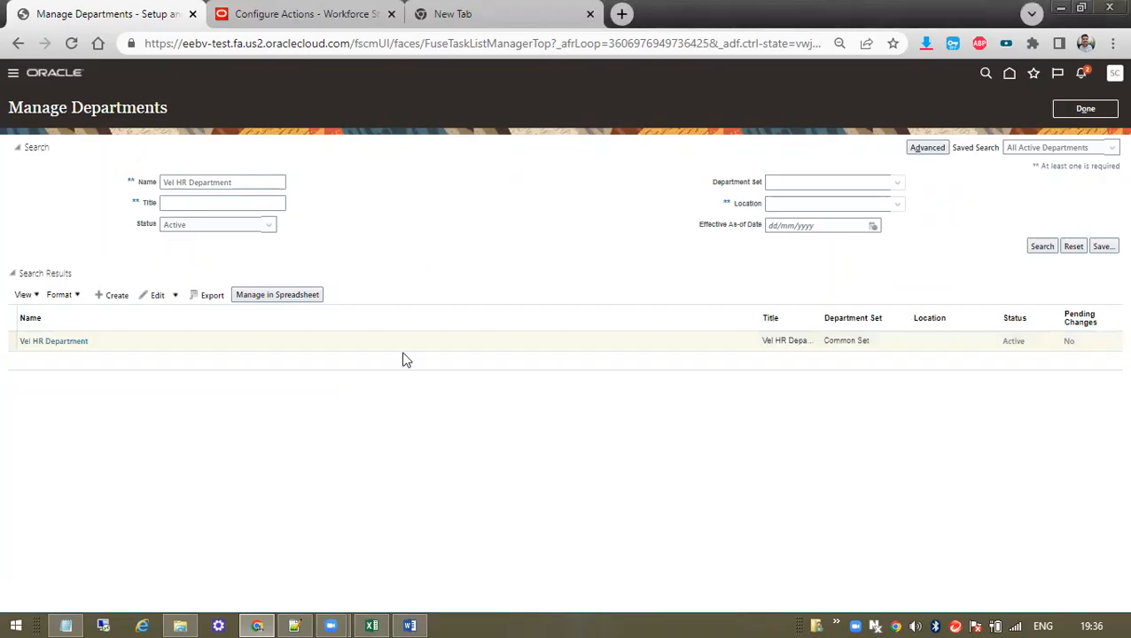
# Open the Creating Locations_TEST 7 document from the My PPT folder and look through it
pyautogui.hotkey('alt', 'Tab')
pyautogui.hotkey('alt', 'Tab')
pyautogui.hotkey('alt', 'Tab')
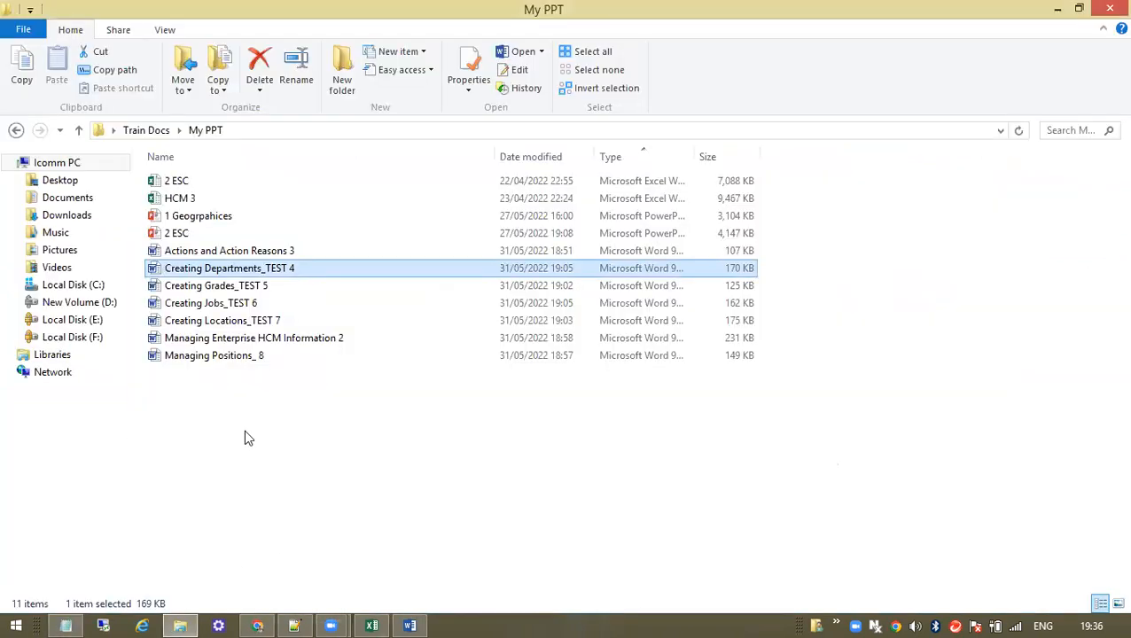
pyautogui.doubleClick(245, 322)
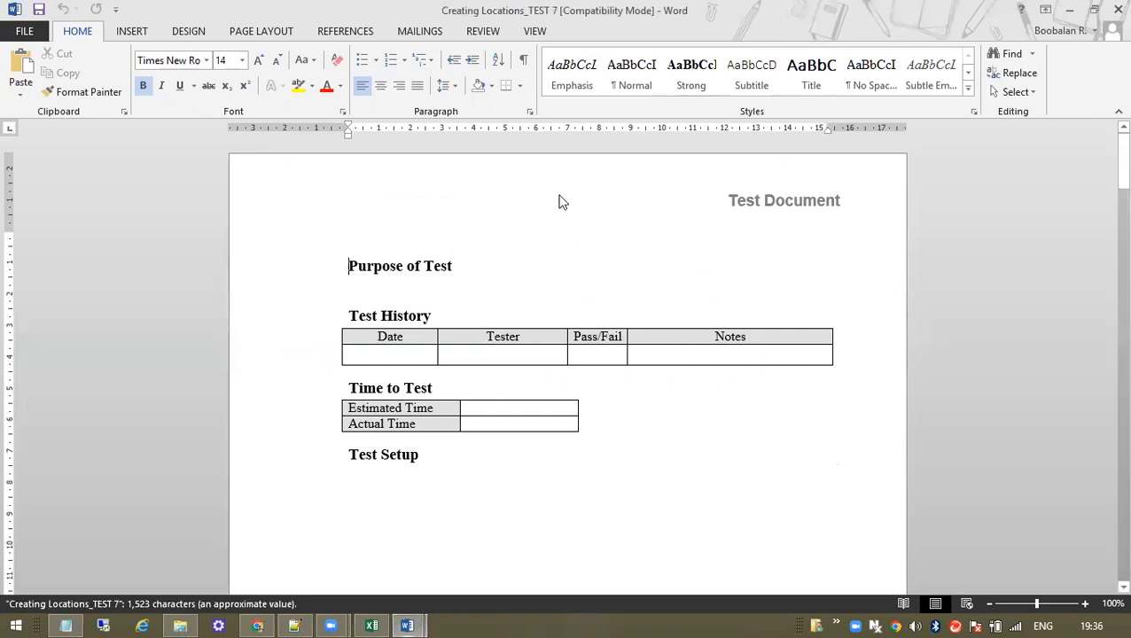
pyautogui.scroll(-5, 527, 377)
pyautogui.hotkey('alt', 'Tab')
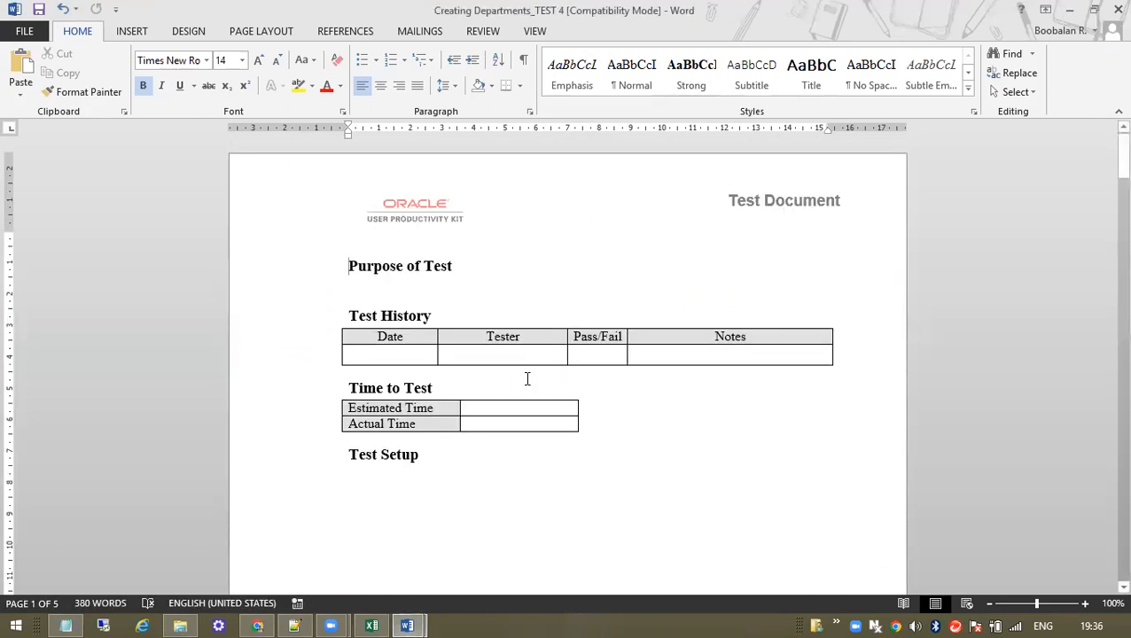
pyautogui.hotkey('alt', 'Tab')
pyautogui.hotkey('alt', 'Tab')
pyautogui.hotkey('alt', 'Tab')
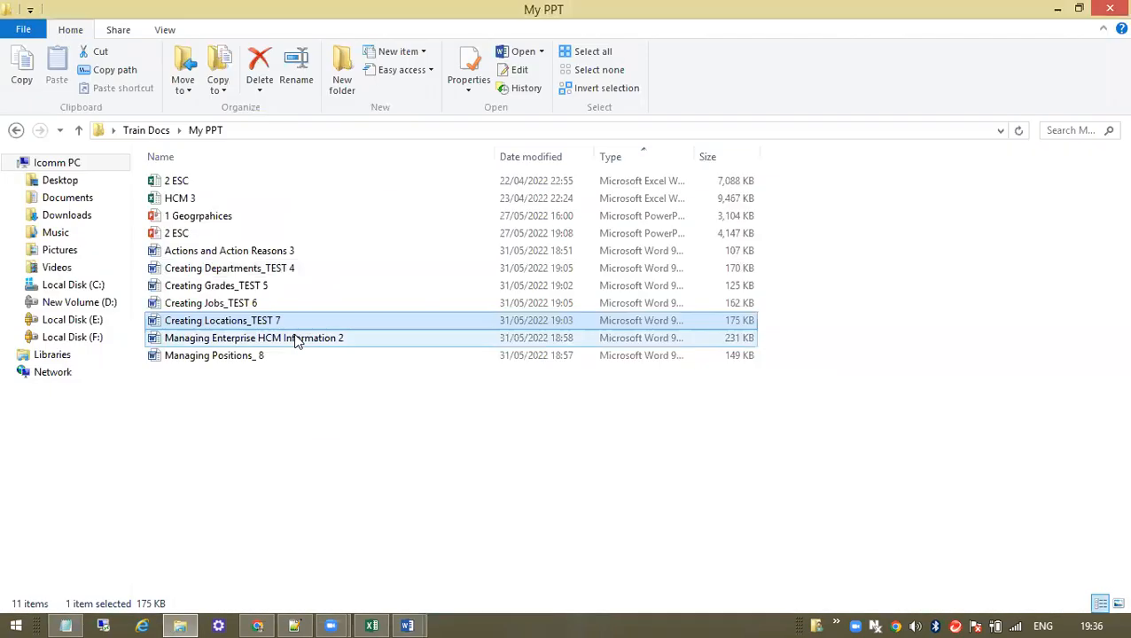
pyautogui.click(246, 304)
# Return to the browser, finish Manage Departments, and shorten the task search text to Manage
pyautogui.hotkey('alt', 'Tab')
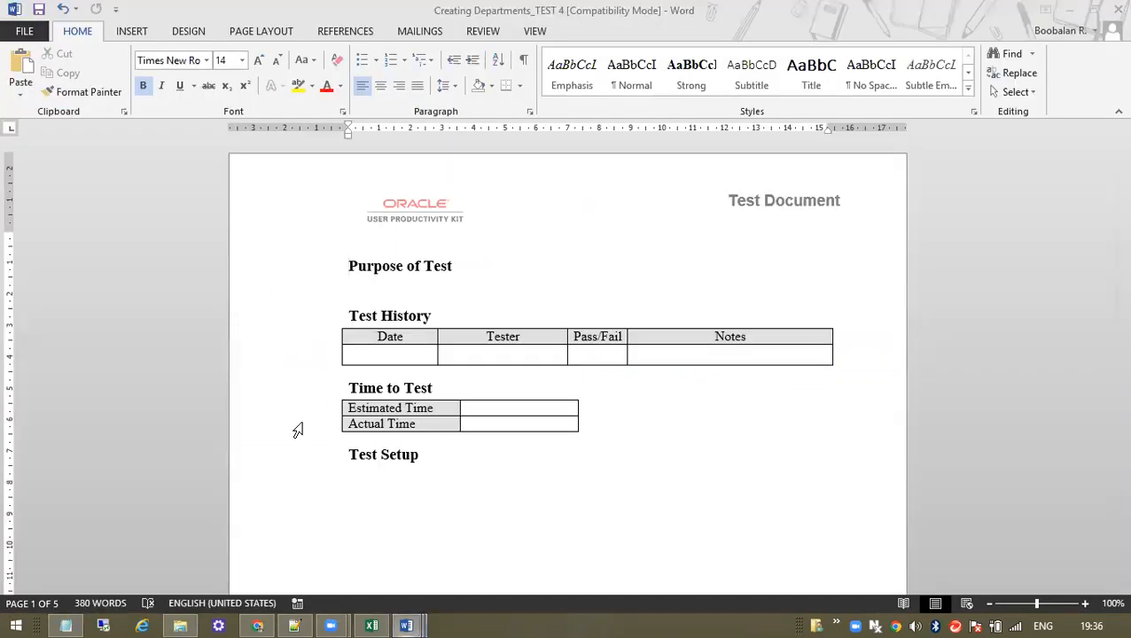
pyautogui.hotkey('alt', 'Tab')
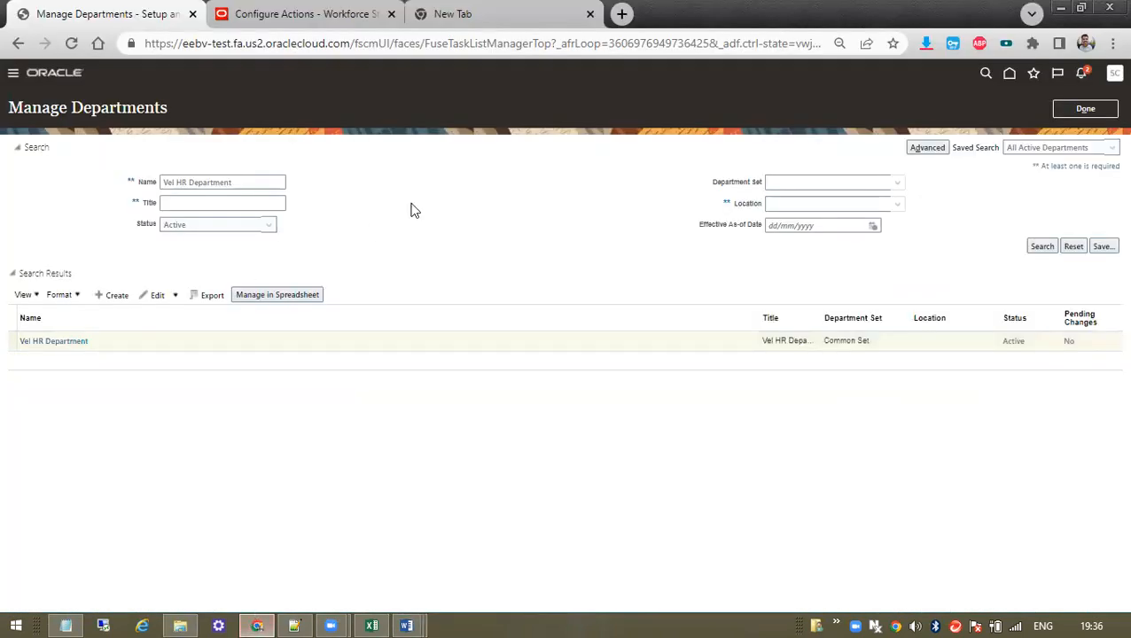
pyautogui.click(1090, 110)
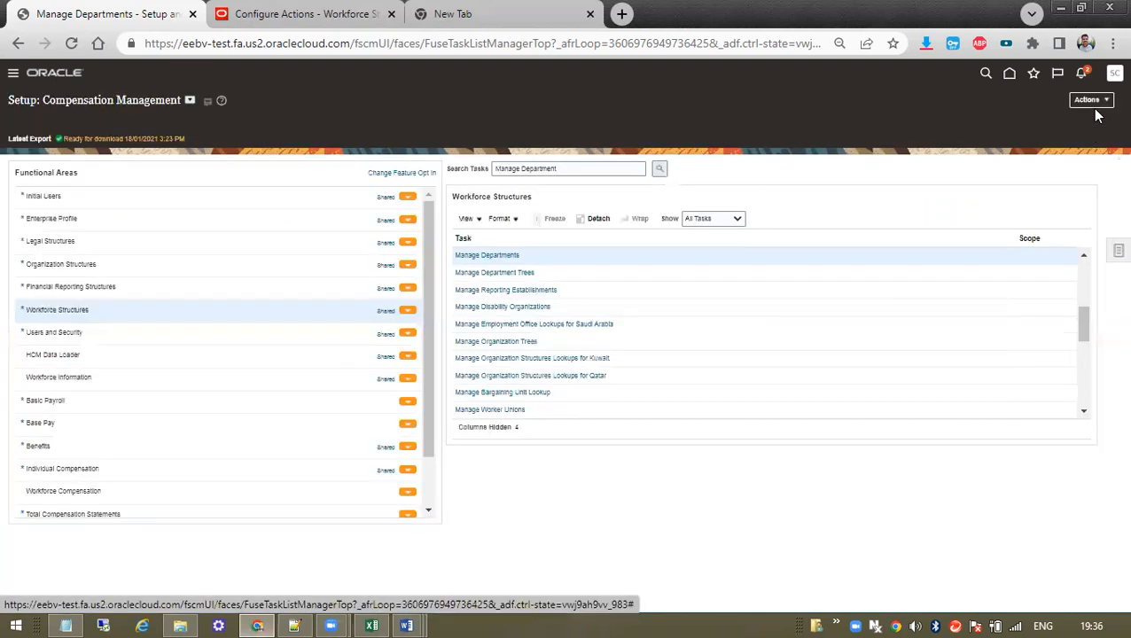
pyautogui.moveTo(523, 152); pyautogui.dragTo(604, 151)
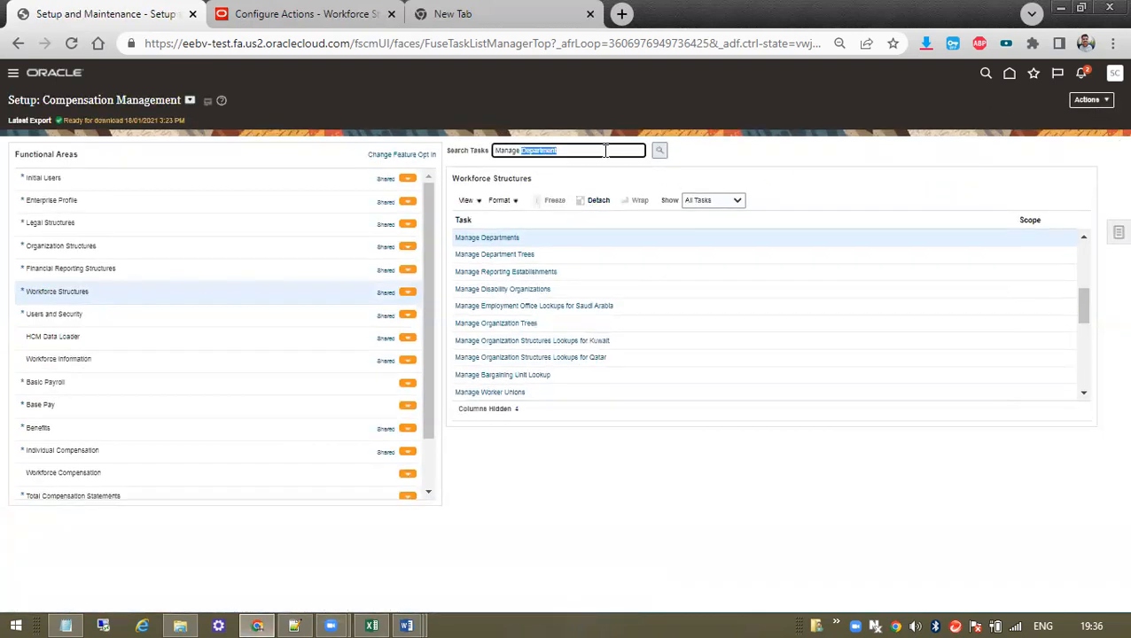
pyautogui.write('J')
# Replace the Notepad text with the heading NEW Location: and, after a blank line, the entry New BU
pyautogui.click(66, 625)
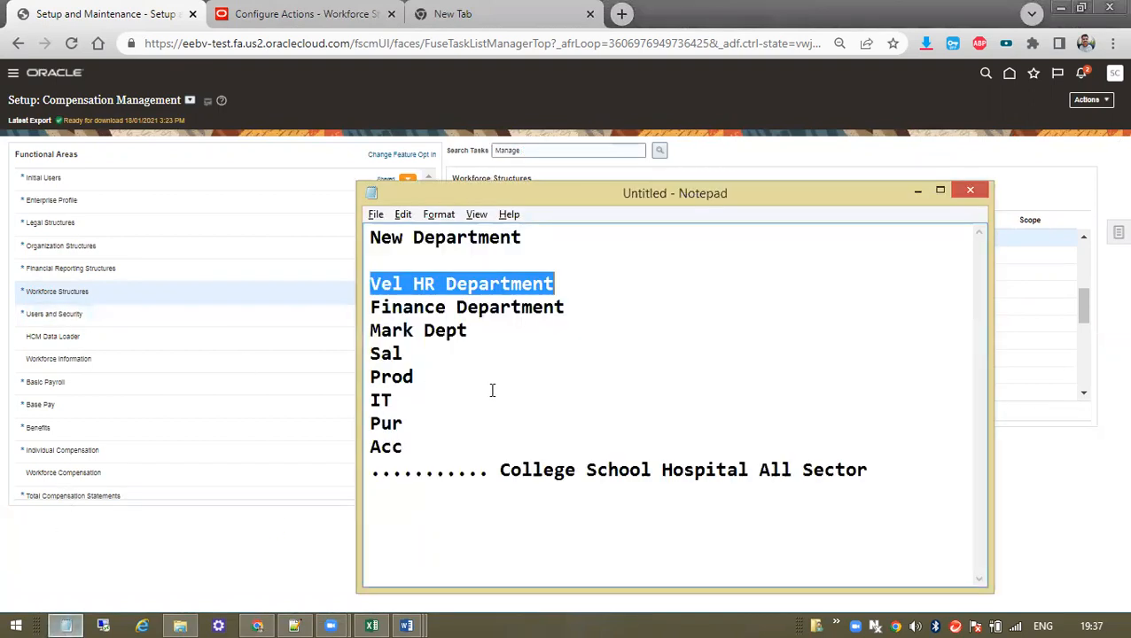
pyautogui.click(413, 330)
pyautogui.moveTo(372, 235); pyautogui.dragTo(904, 523)
pyautogui.write('NEW Lo')
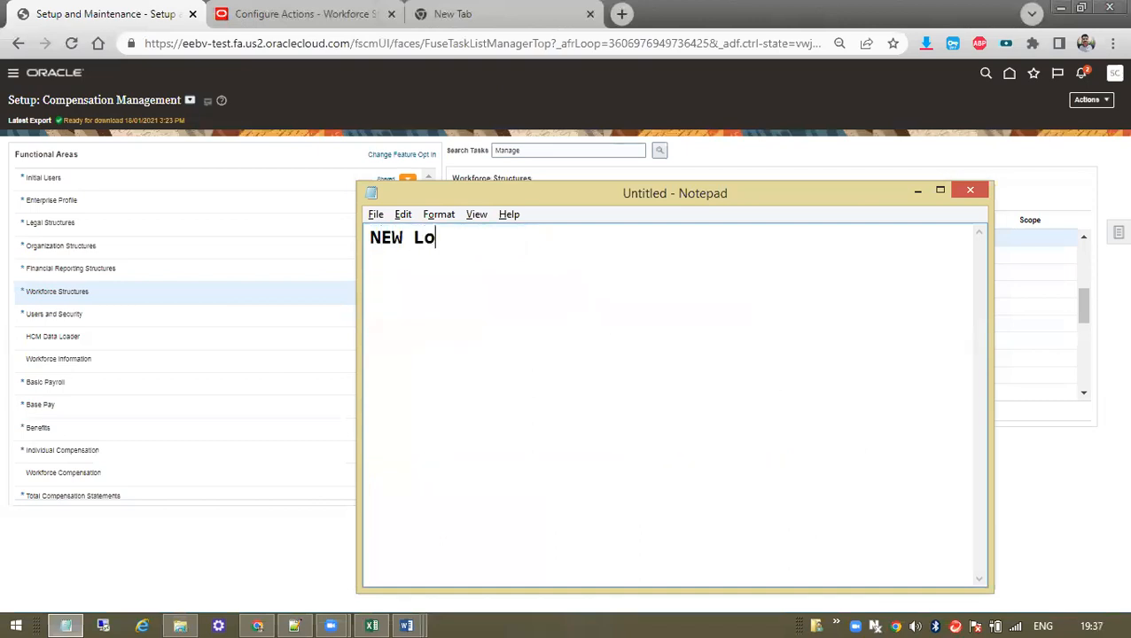
pyautogui.write('cation:')
pyautogui.press('Return')
pyautogui.press('Return')
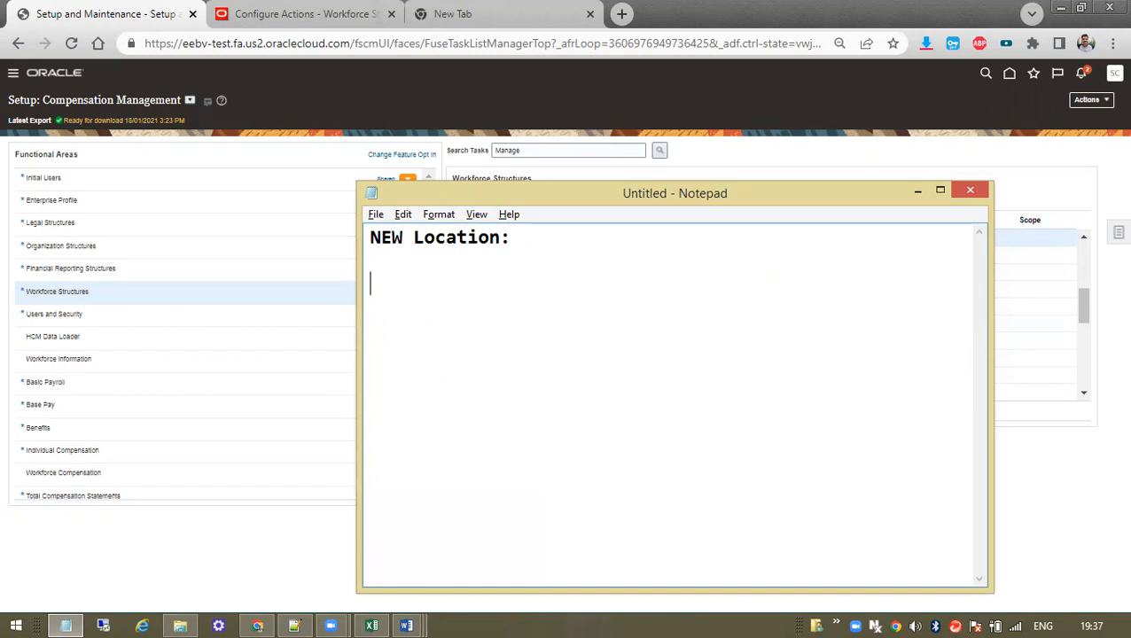
pyautogui.write('B')
pyautogui.press('BackSpace')
pyautogui.write('New BU')
pyautogui.press('Return')
pyautogui.write('BUS ')
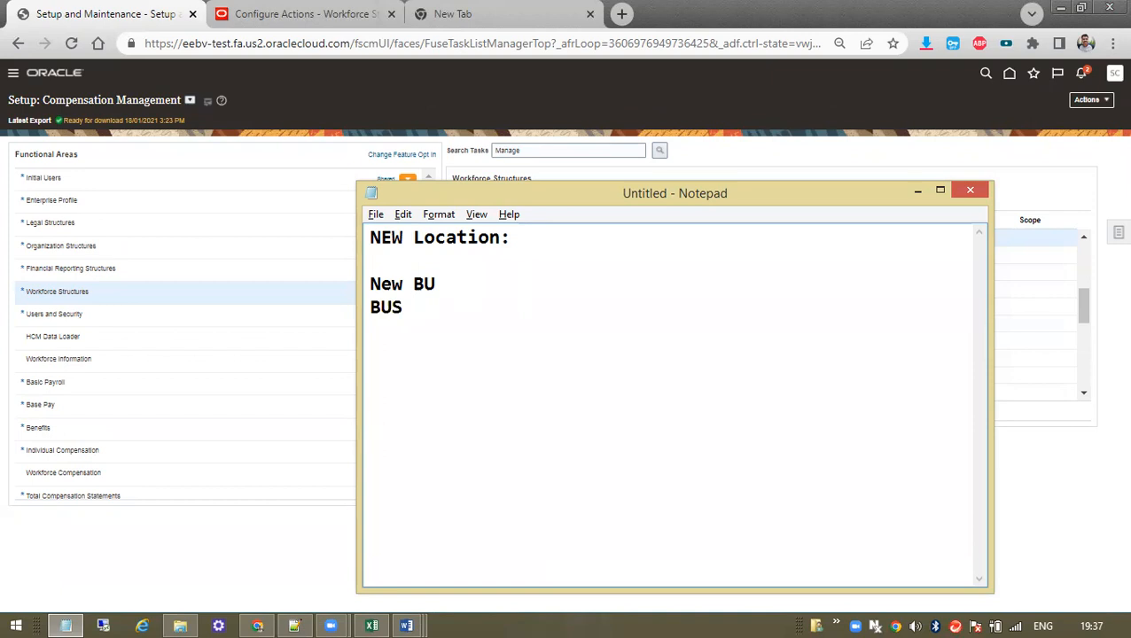
pyautogui.write('BRa')
pyautogui.press('BackSpace')
pyautogui.press('BackSpace')
pyautogui.press('BackSpace')
pyautogui.press('BackSpace')
pyautogui.press('BackSpace')
pyautogui.press('BackSpace')
pyautogui.press('BackSpace')
pyautogui.write('NEW B')
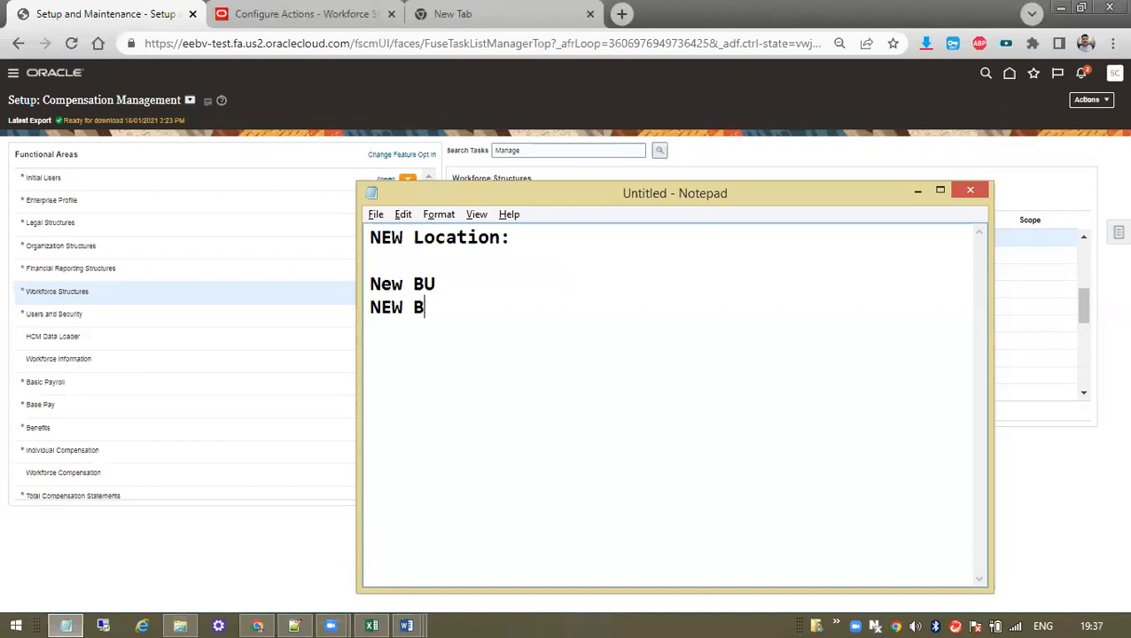
pyautogui.write('usione')
pyautogui.press('BackSpace')
pyautogui.press('BackSpace')
pyautogui.press('BackSpace')
pyautogui.press('BackSpace')
pyautogui.press('BackSpace')
pyautogui.press('BackSpace')
pyautogui.press('BackSpace')
pyautogui.press('BackSpace')
pyautogui.press('BackSpace')
pyautogui.press('BackSpace')
pyautogui.press('BackSpace')
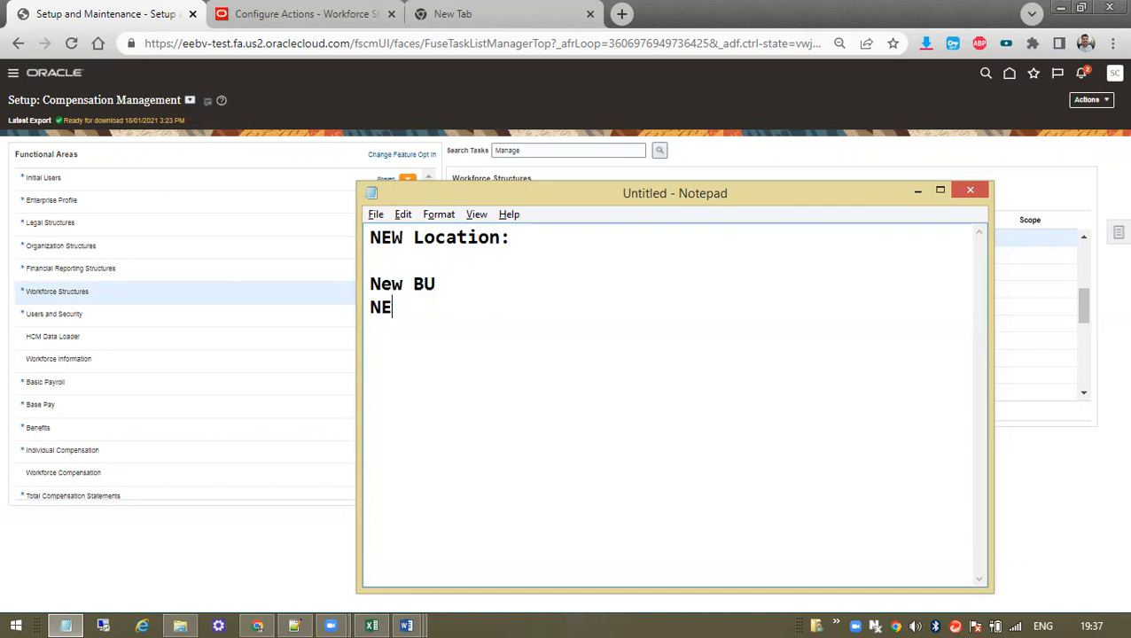
pyautogui.write('Employe')
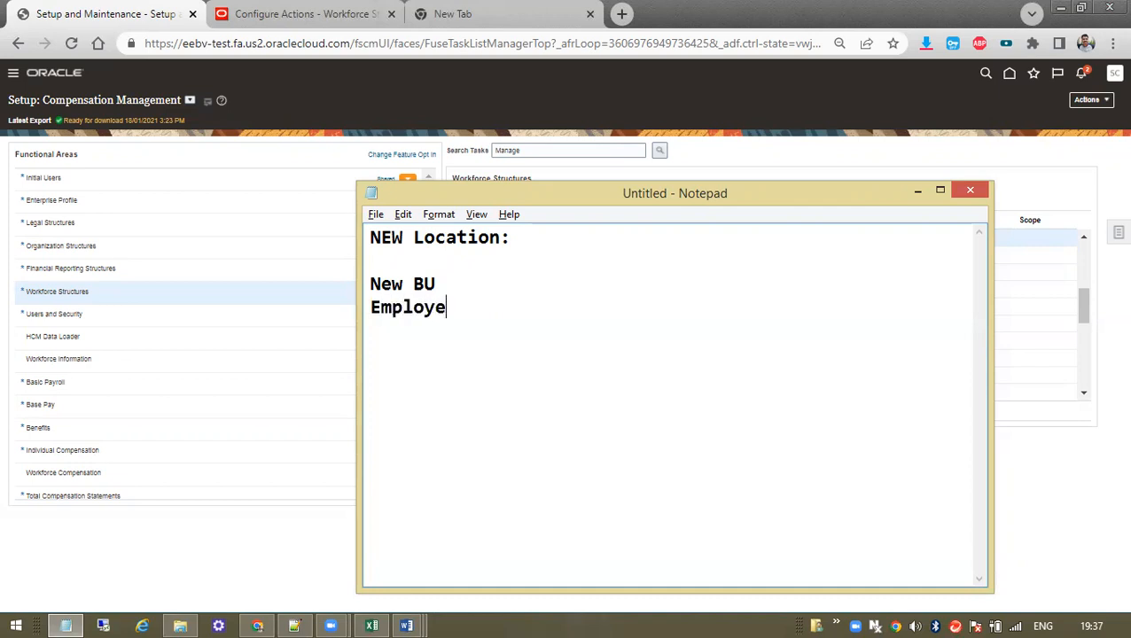
pyautogui.write('e Location')
pyautogui.press('BackSpace')
pyautogui.press('BackSpace')
pyautogui.press('BackSpace')
pyautogui.press('BackSpace')
pyautogui.press('BackSpace')
pyautogui.press('BackSpace')
pyautogui.press('BackSpace')
pyautogui.press('BackSpace')
pyautogui.press('BackSpace')
pyautogui.press('BackSpace')
pyautogui.press('BackSpace')
pyautogui.press('BackSpace')
pyautogui.press('BackSpace')
pyautogui.press('BackSpace')
pyautogui.press('BackSpace')
pyautogui.press('BackSpace')
pyautogui.press('BackSpace')
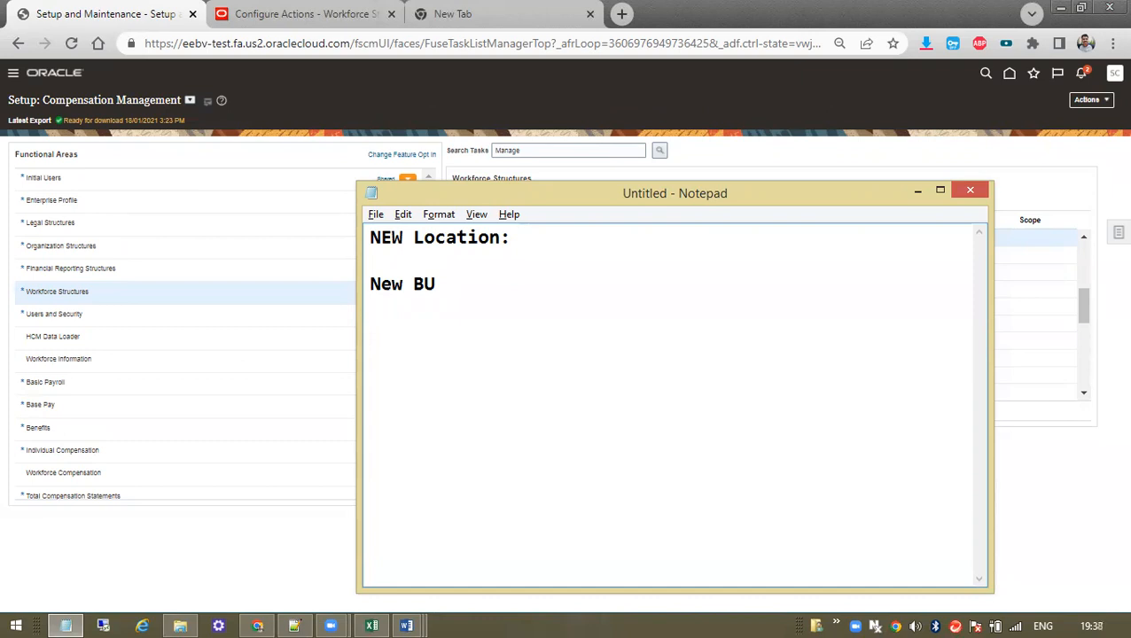
# Minimize Notepad and search the setup tasks in the browser for Manage Location
pyautogui.click(918, 190)
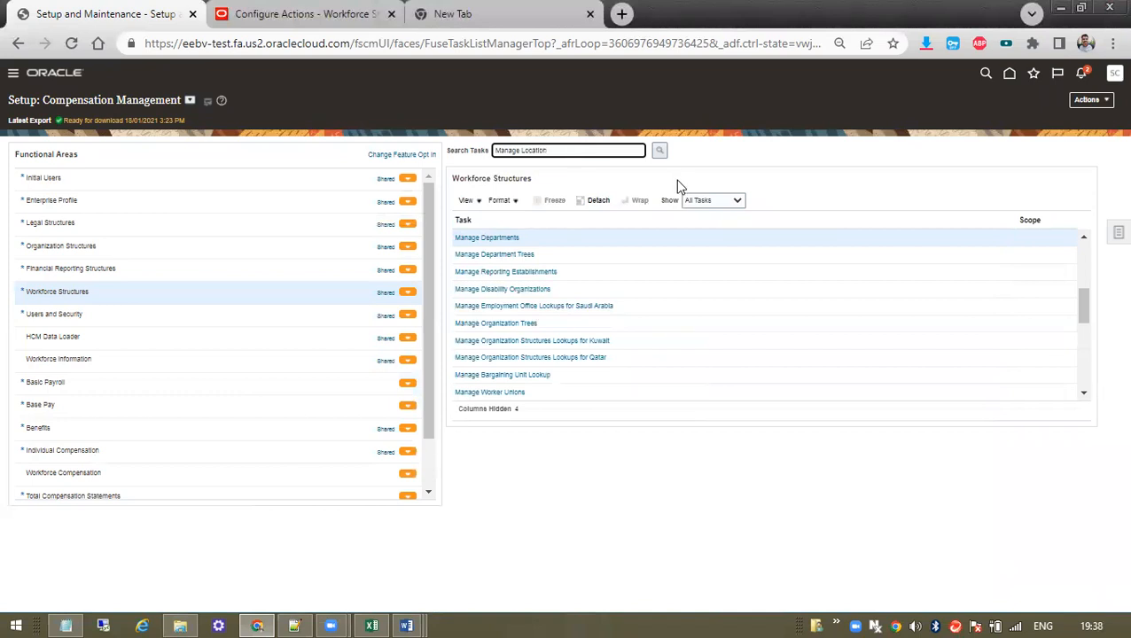
pyautogui.click(660, 151)
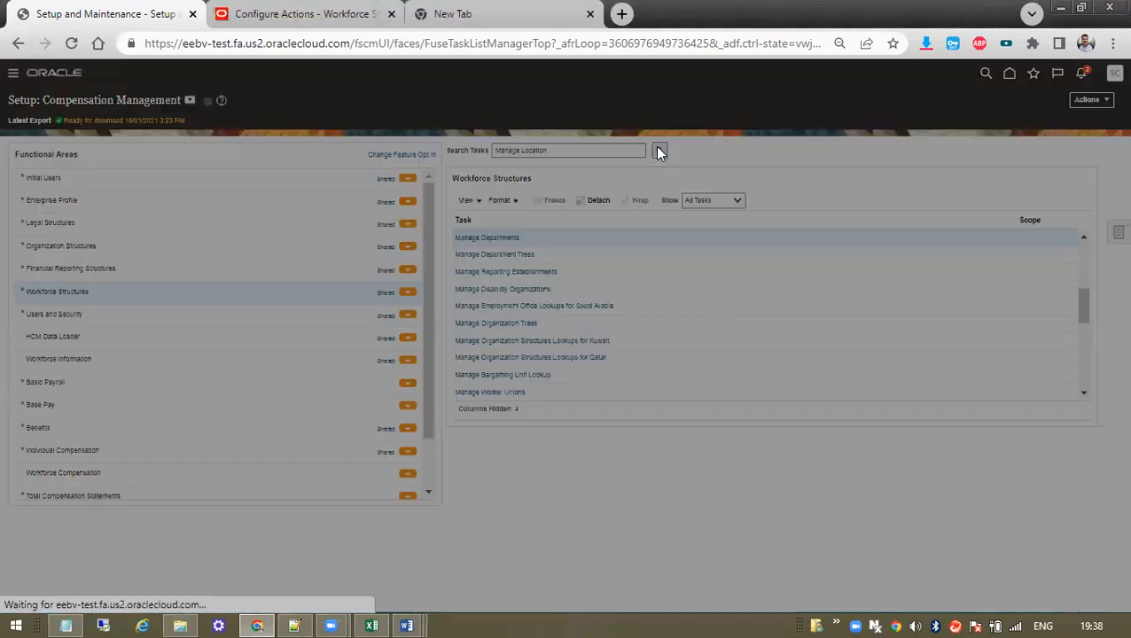
pyautogui.click(409, 351)
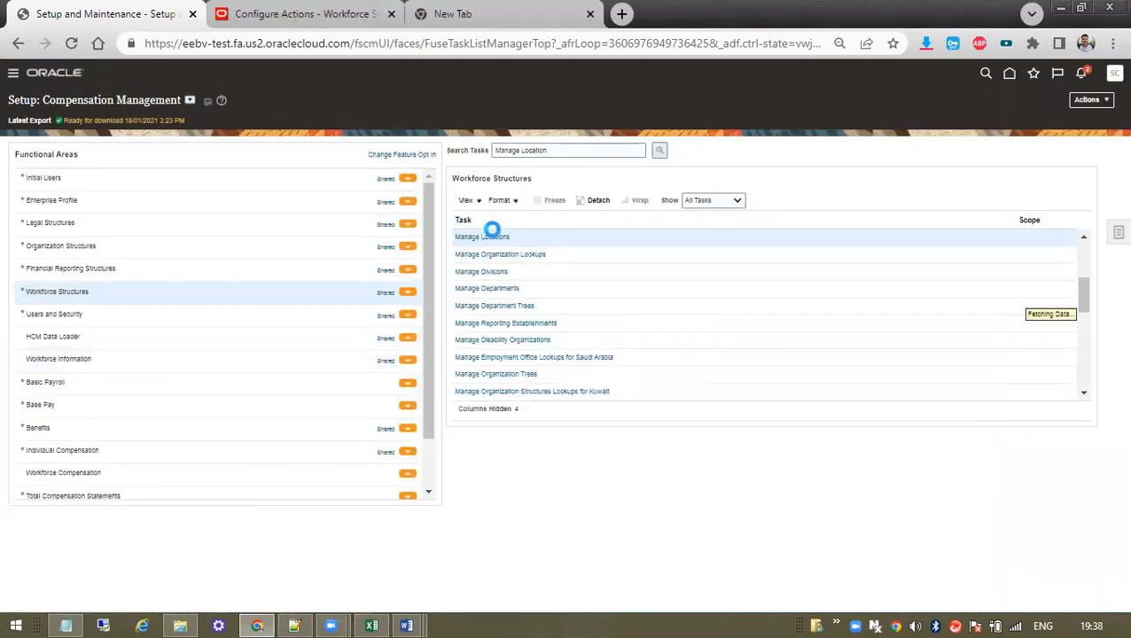
# Open the Manage Locations task and start a new location with the effective start date 31/05/2022
pyautogui.click(491, 238)
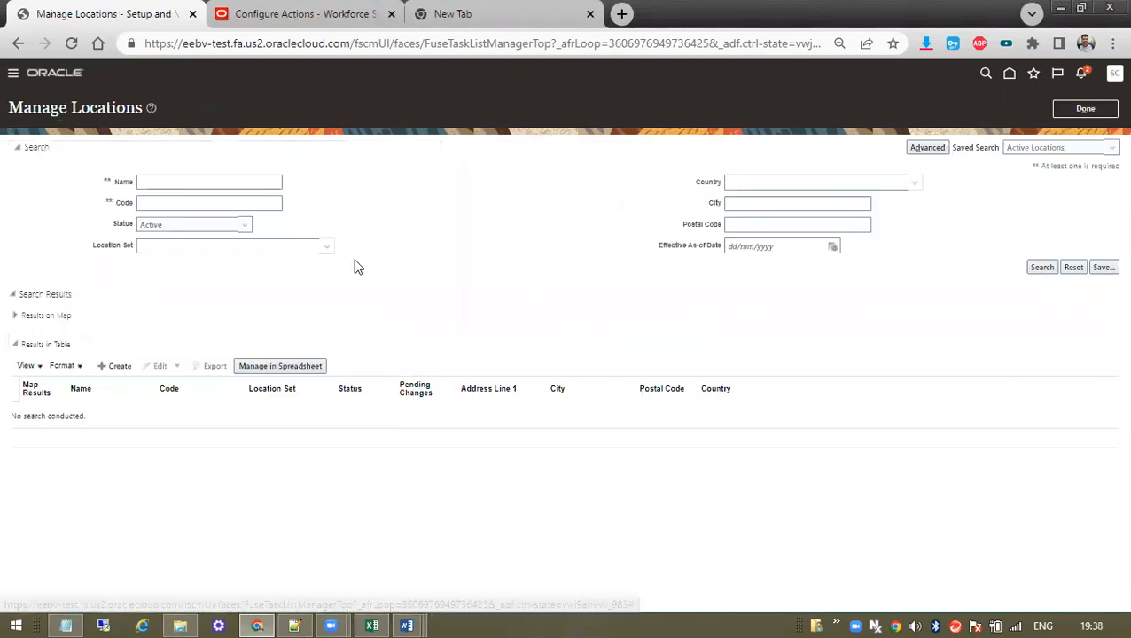
pyautogui.click(117, 367)
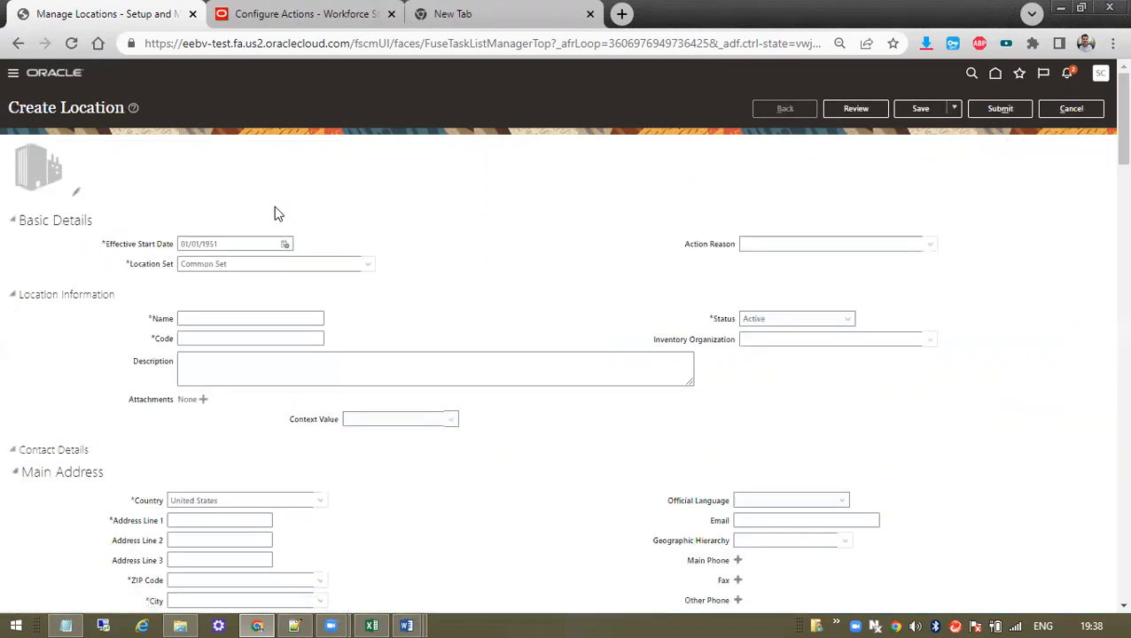
pyautogui.click(285, 244)
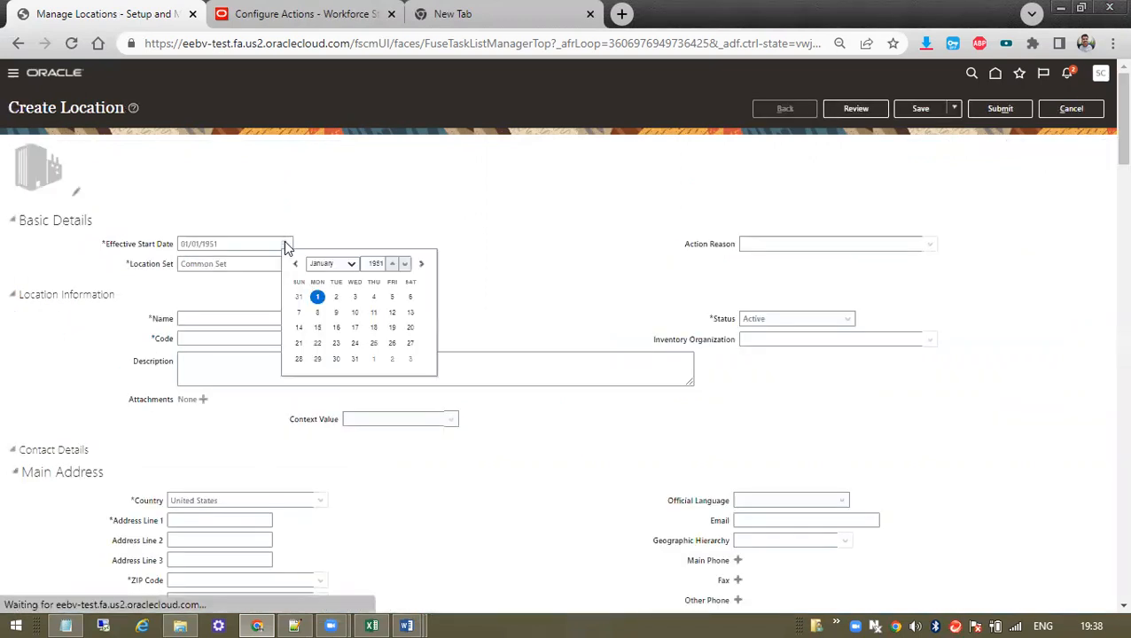
pyautogui.click(371, 259)
pyautogui.write('2022')
pyautogui.click(352, 264)
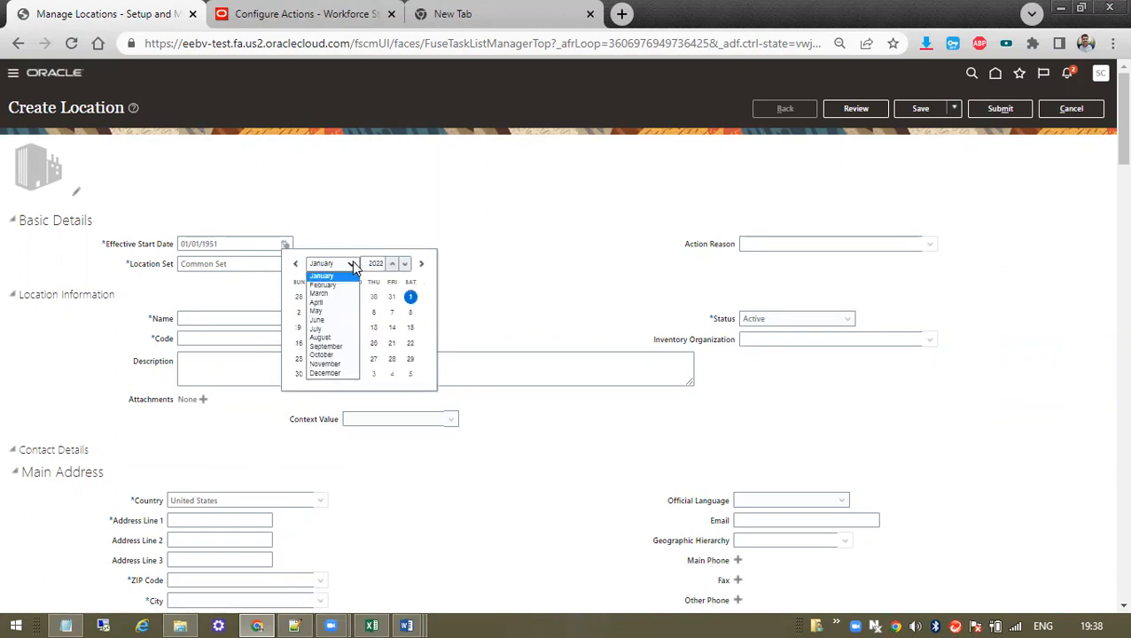
pyautogui.click(328, 315)
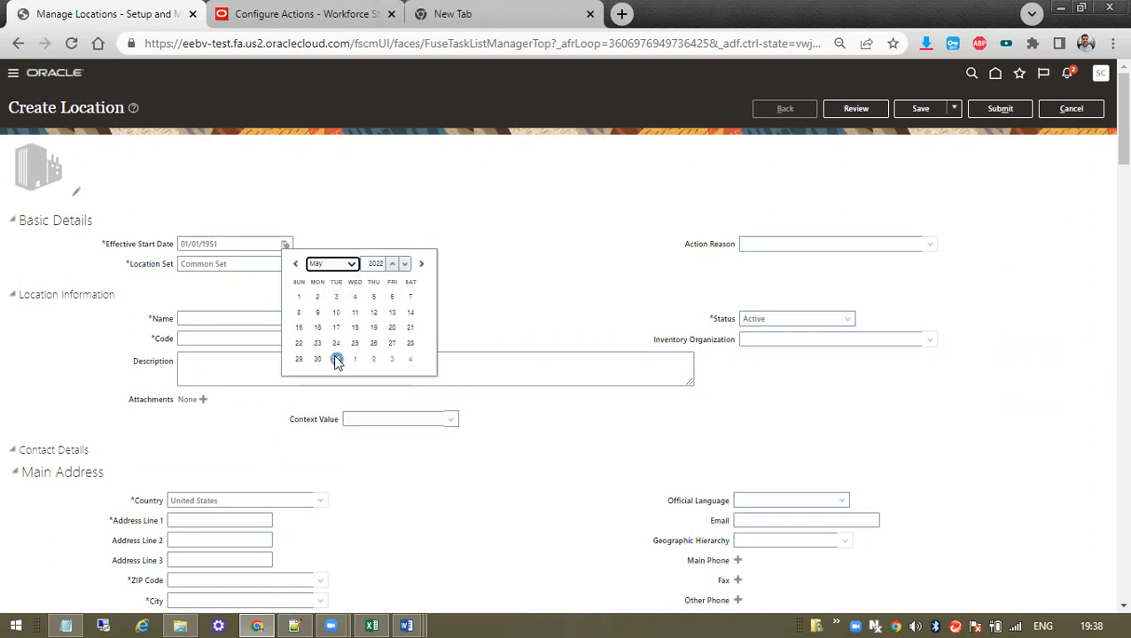
pyautogui.click(337, 358)
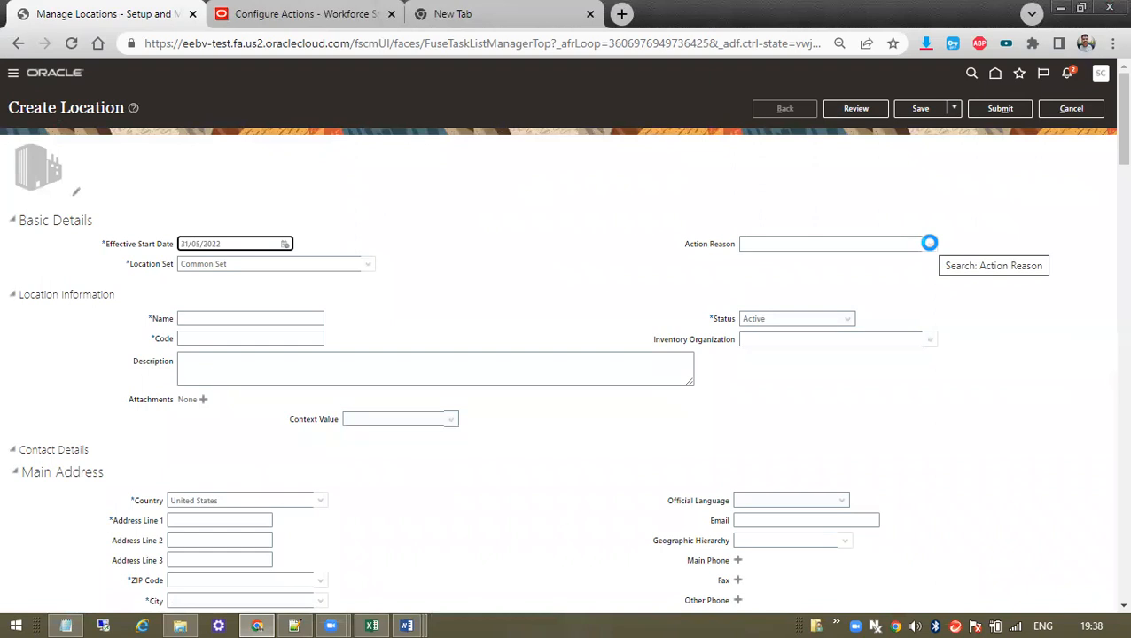
# Choose Evening Session as the new location's action reason
pyautogui.click(930, 244)
pyautogui.click(930, 245)
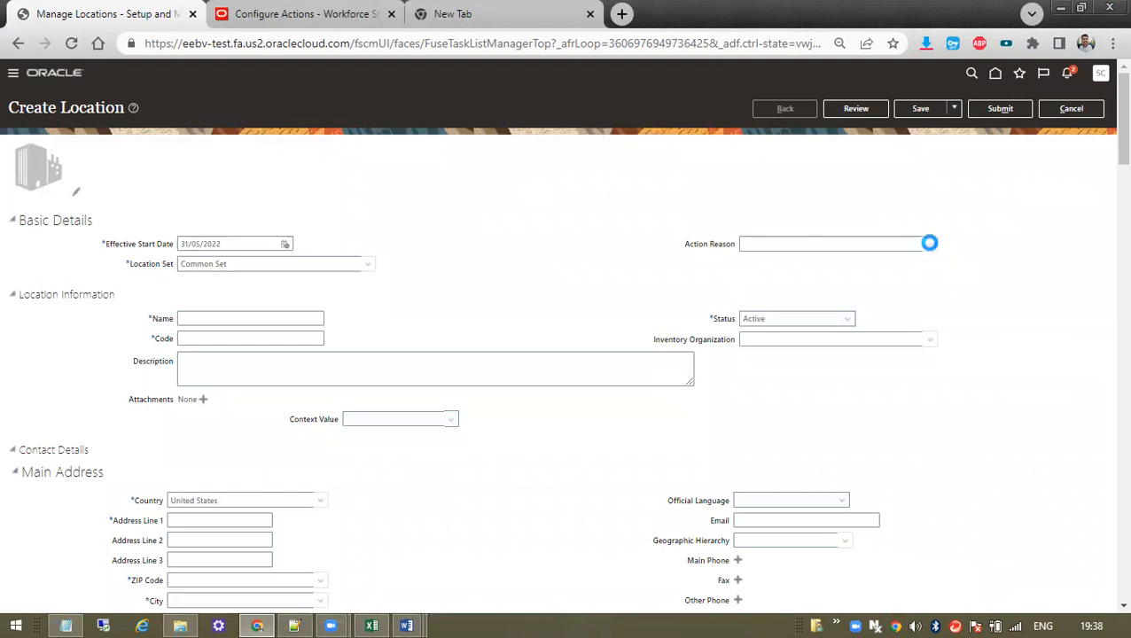
pyautogui.click(805, 265)
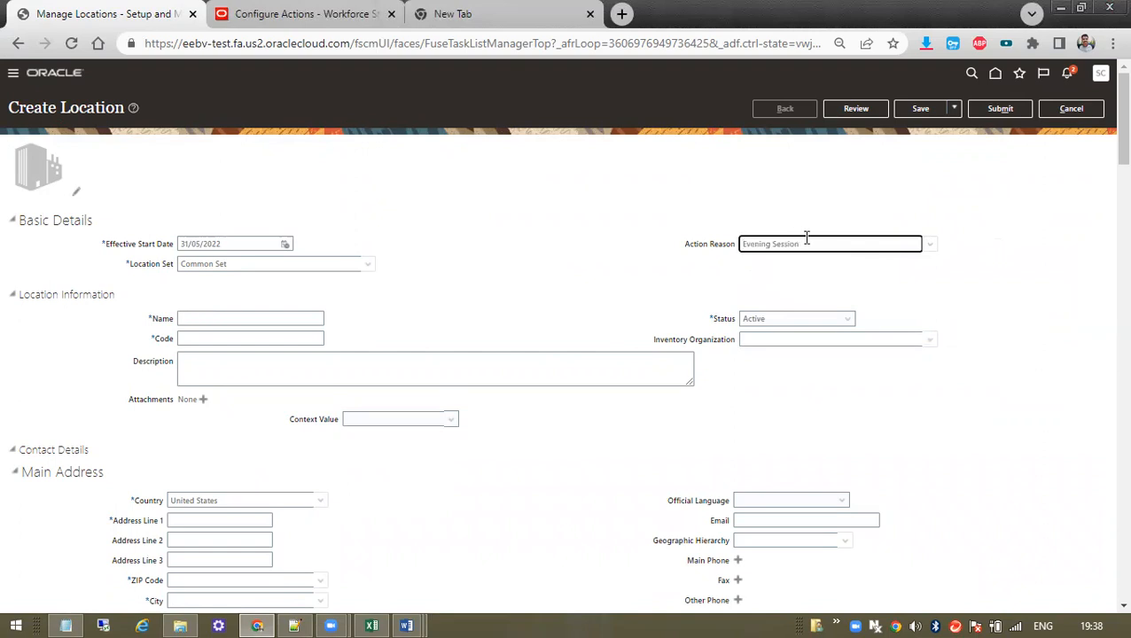
pyautogui.tripleClick(85, 103)
# Name the location Vel New Location and reuse the same text for its code and description
pyautogui.click(200, 316)
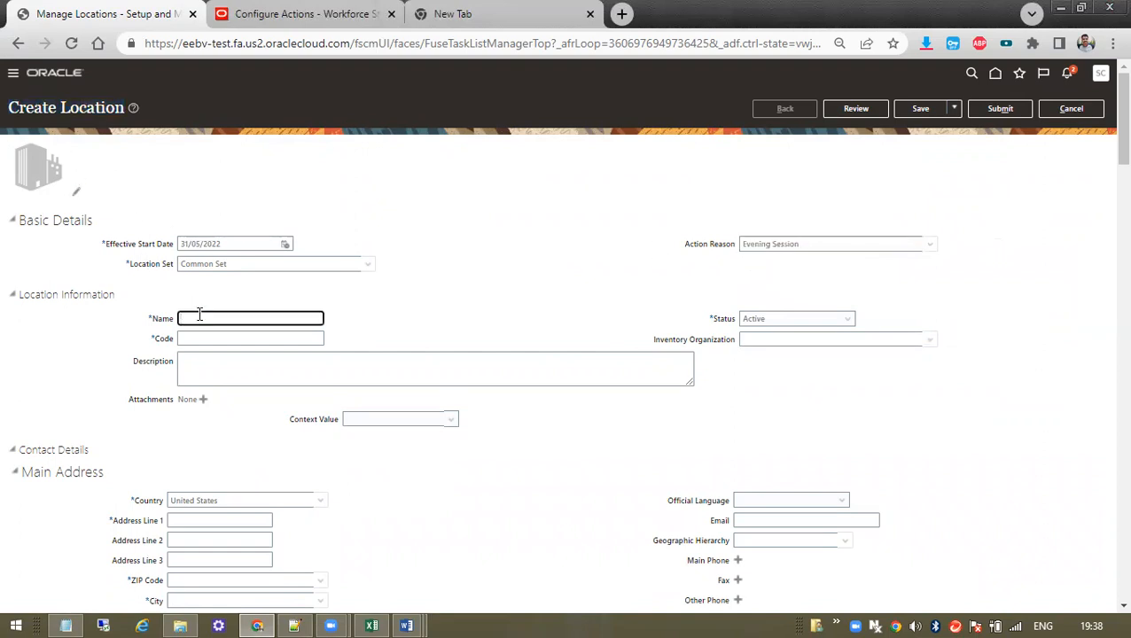
pyautogui.scroll(-1, 260, 348)
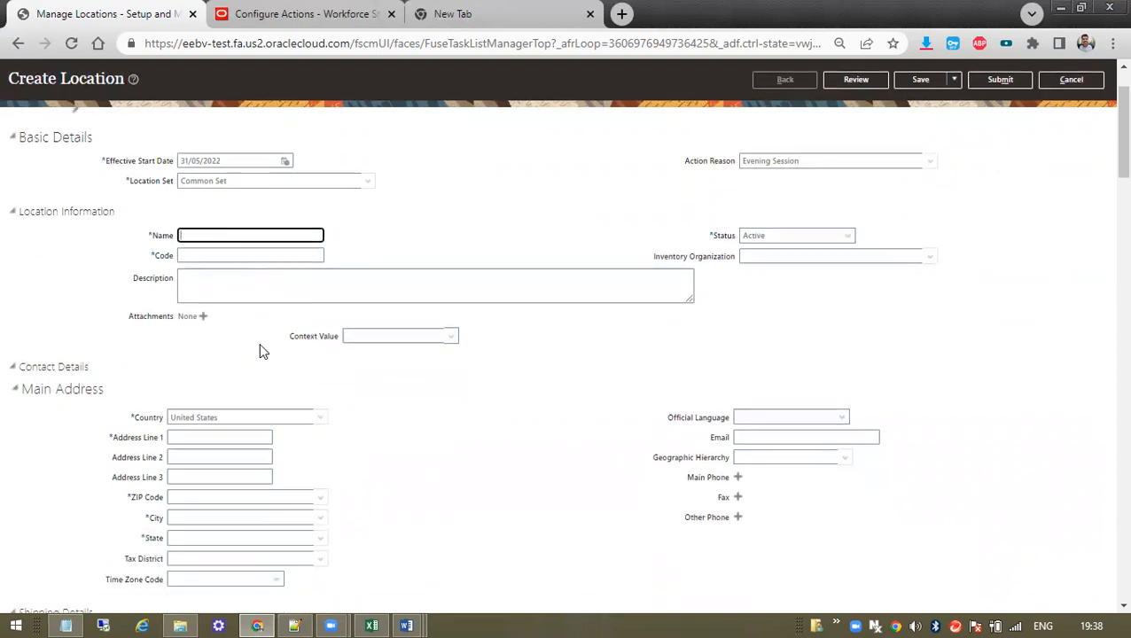
pyautogui.write('Vel New Location')
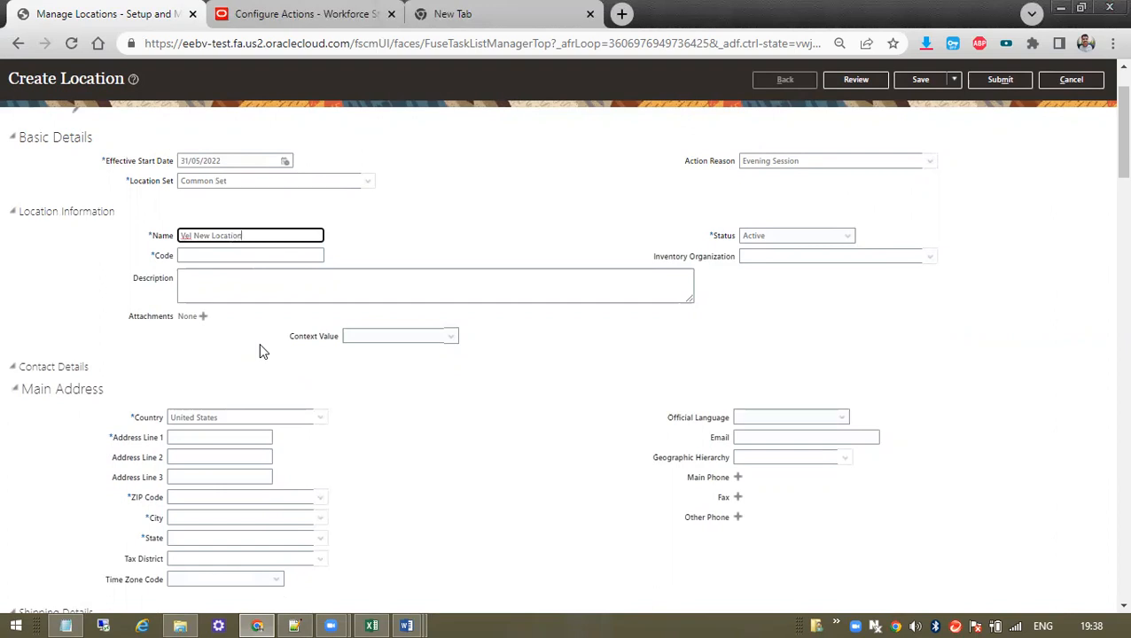
pyautogui.hotkey('ctrl', 'a')
pyautogui.hotkey('ctrl', 'c')
pyautogui.click(185, 255)
pyautogui.hotkey('ctrl', 'v')
pyautogui.click(213, 279)
pyautogui.hotkey('ctrl', 'v')
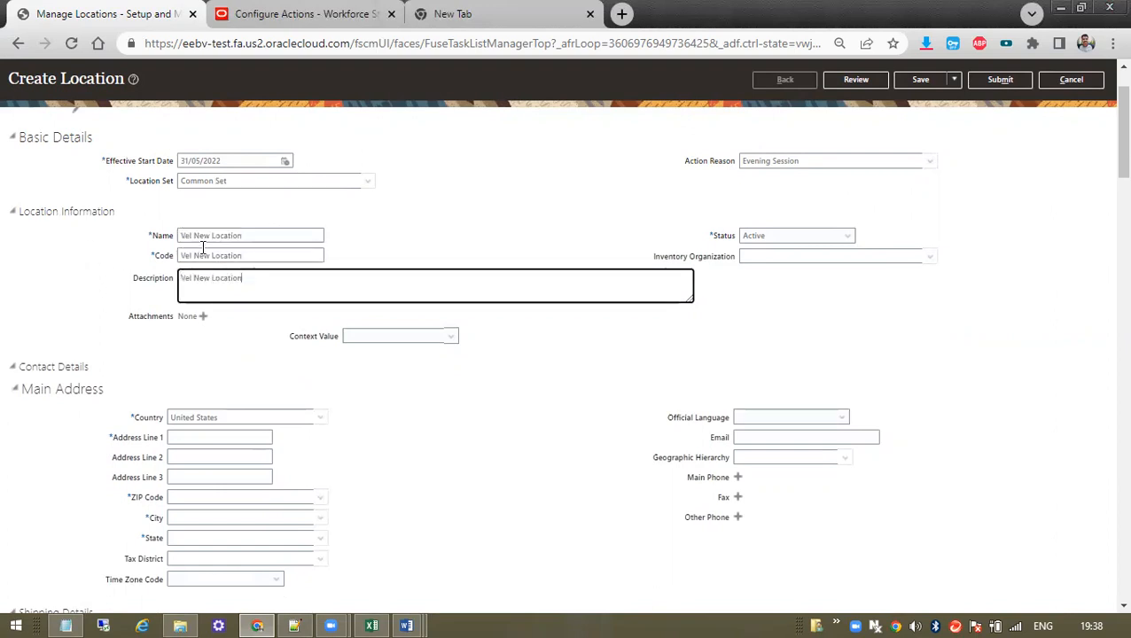
# Replace the main address country with India by searching for it in the country list
pyautogui.click(171, 457)
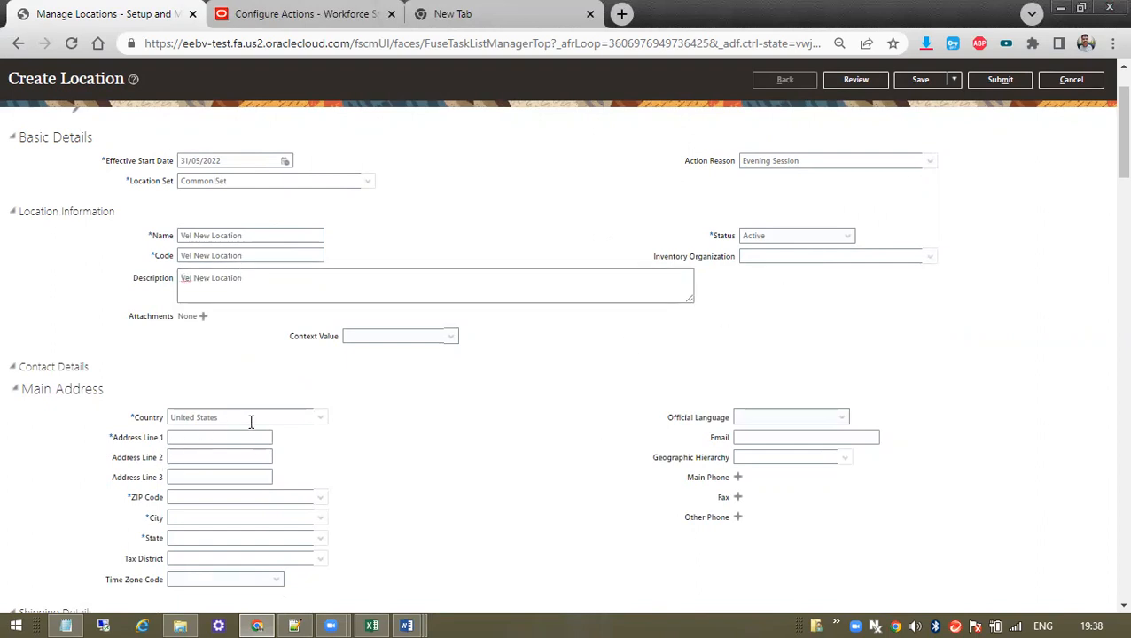
pyautogui.scroll(-3, 250, 422)
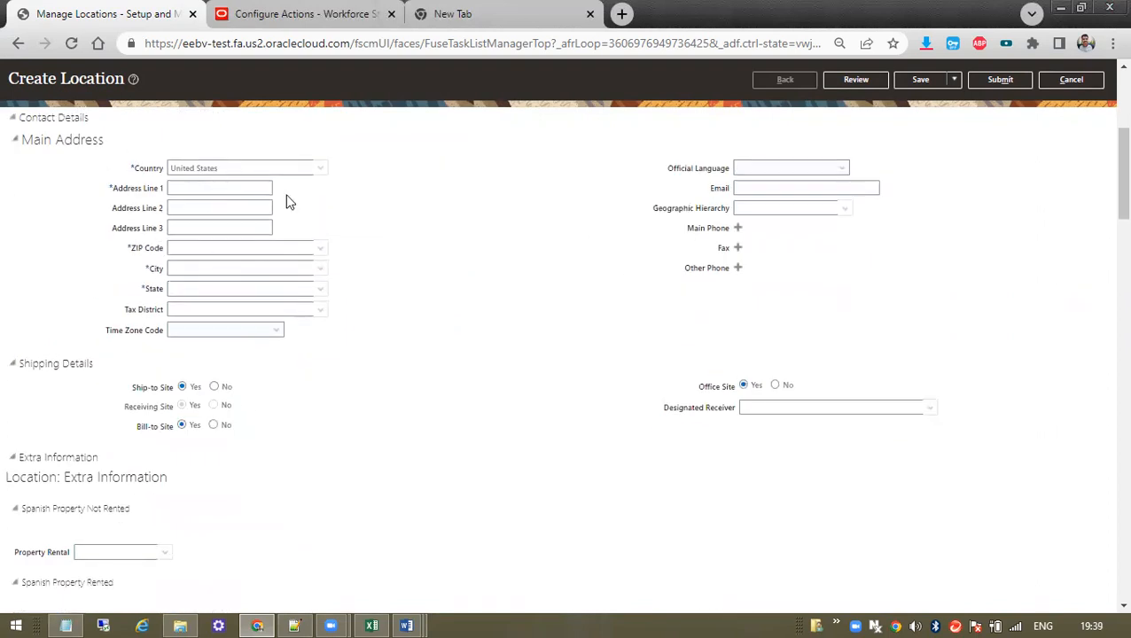
pyautogui.scroll(3, 302, 226)
pyautogui.scroll(-3, 249, 293)
pyautogui.scroll(2, 229, 237)
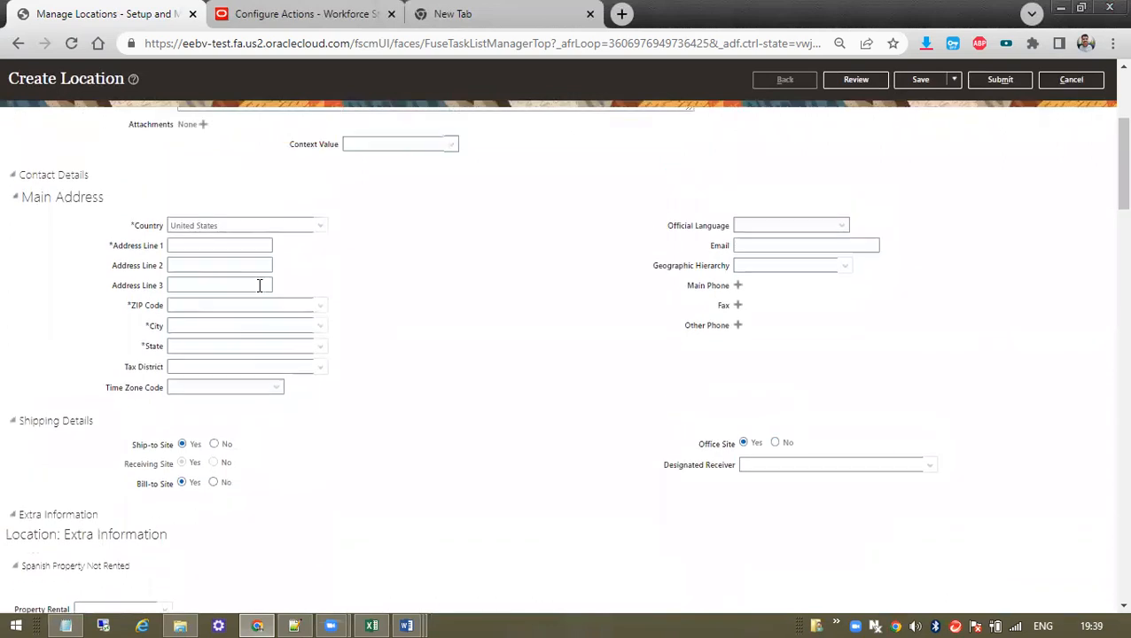
pyautogui.click(143, 333)
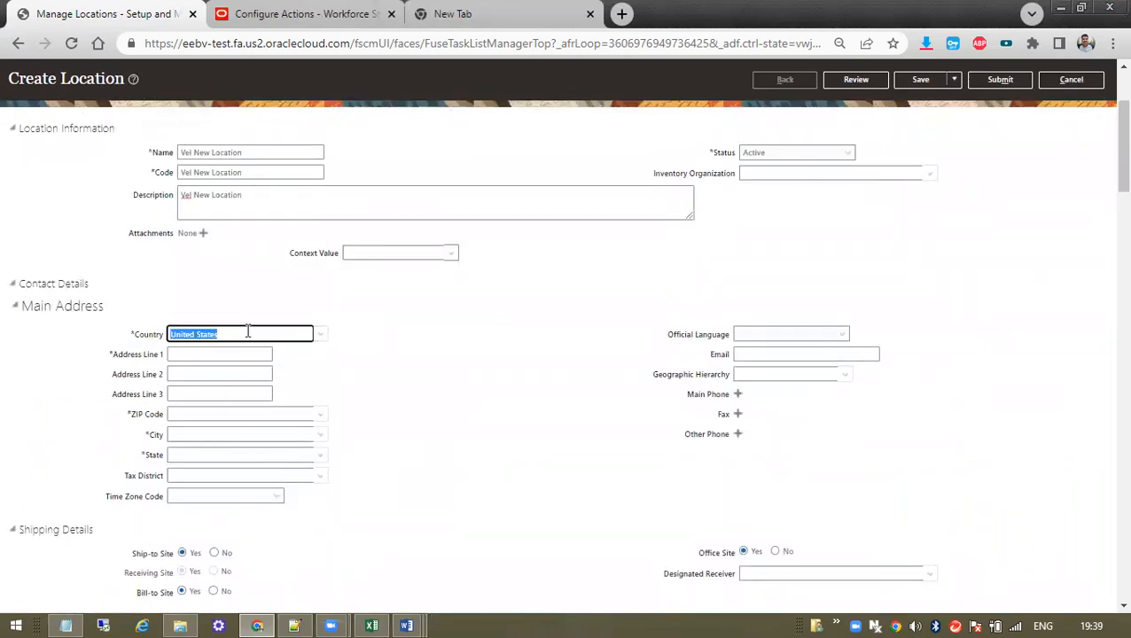
pyautogui.press('BackSpace')
pyautogui.write('Indi')
pyautogui.click(319, 333)
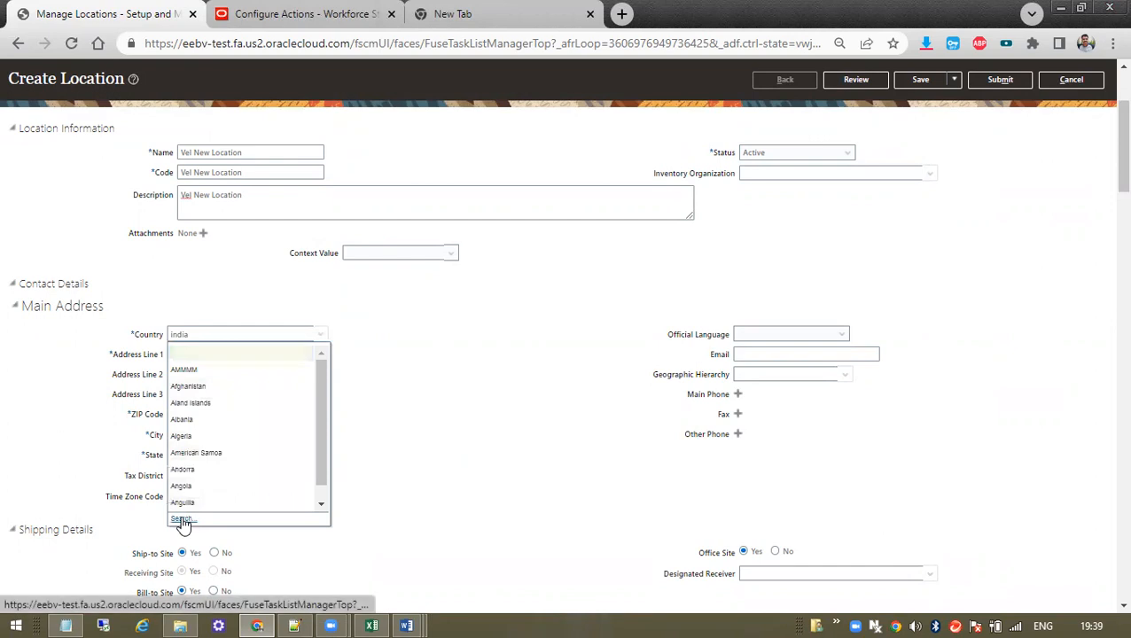
pyautogui.click(182, 521)
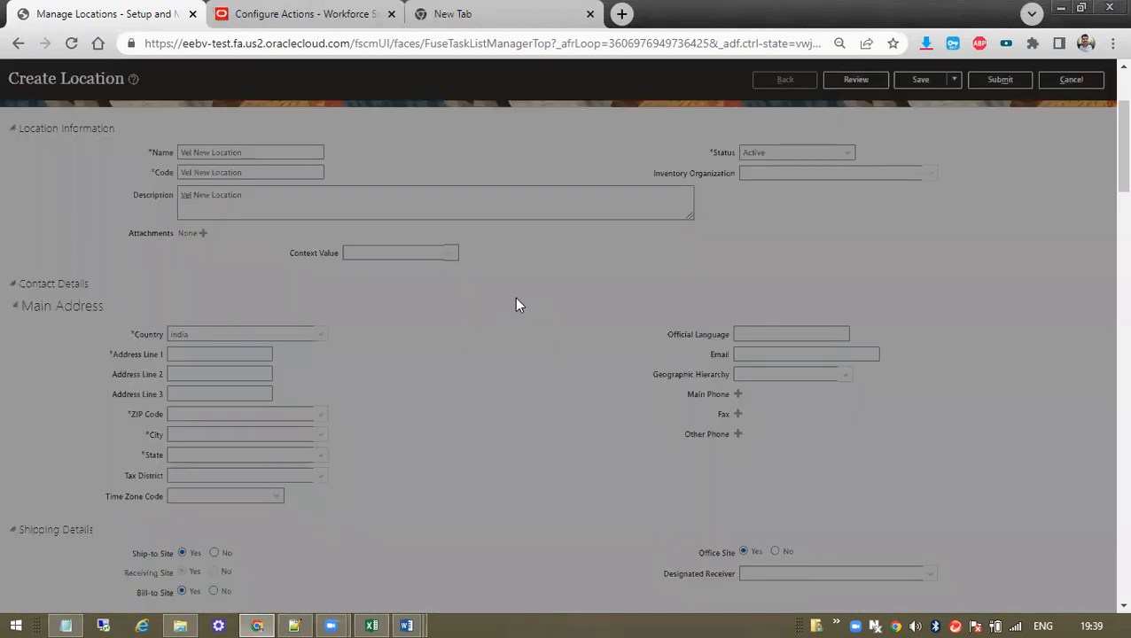
pyautogui.click(611, 339)
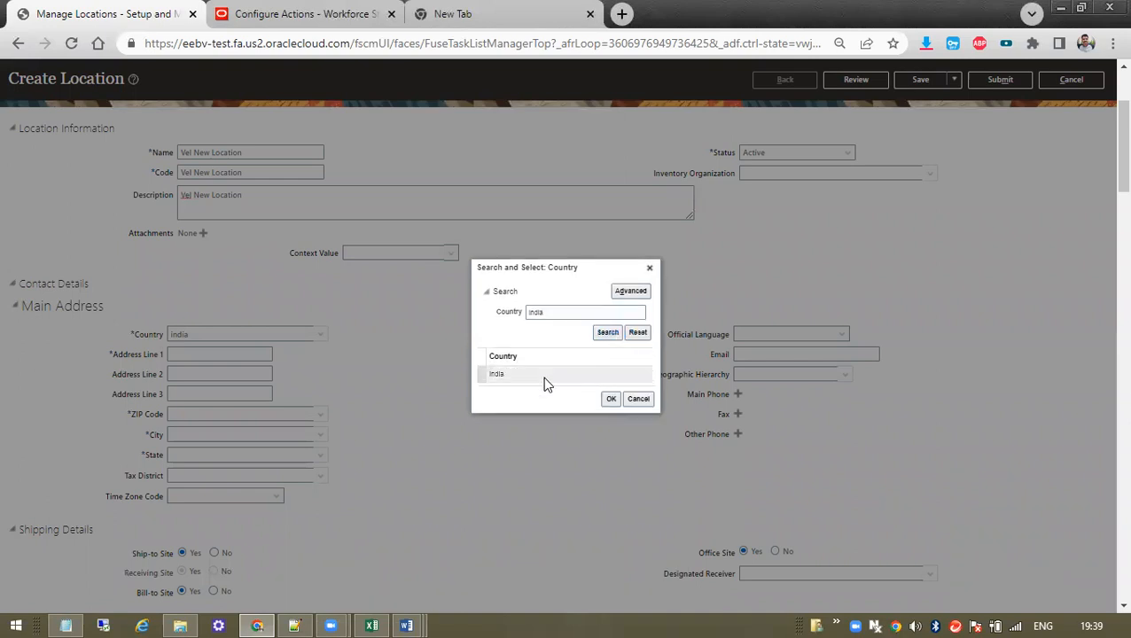
pyautogui.click(543, 377)
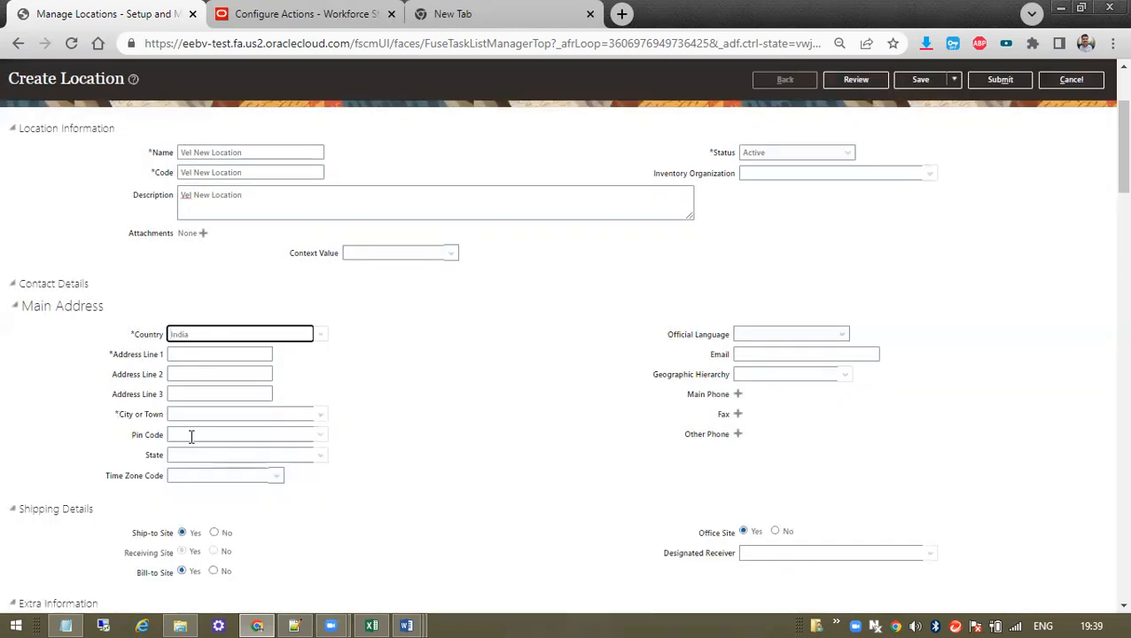
# Search the City or Town list for Chennai and select the chennai entry under Tamil Nadu
pyautogui.click(190, 434)
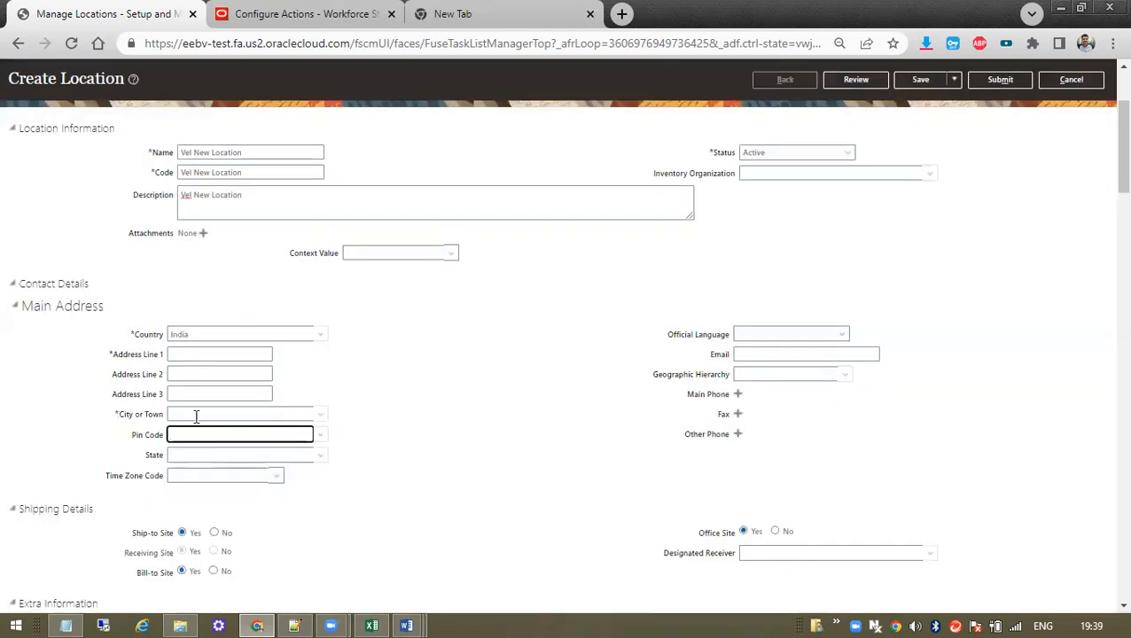
pyautogui.click(196, 414)
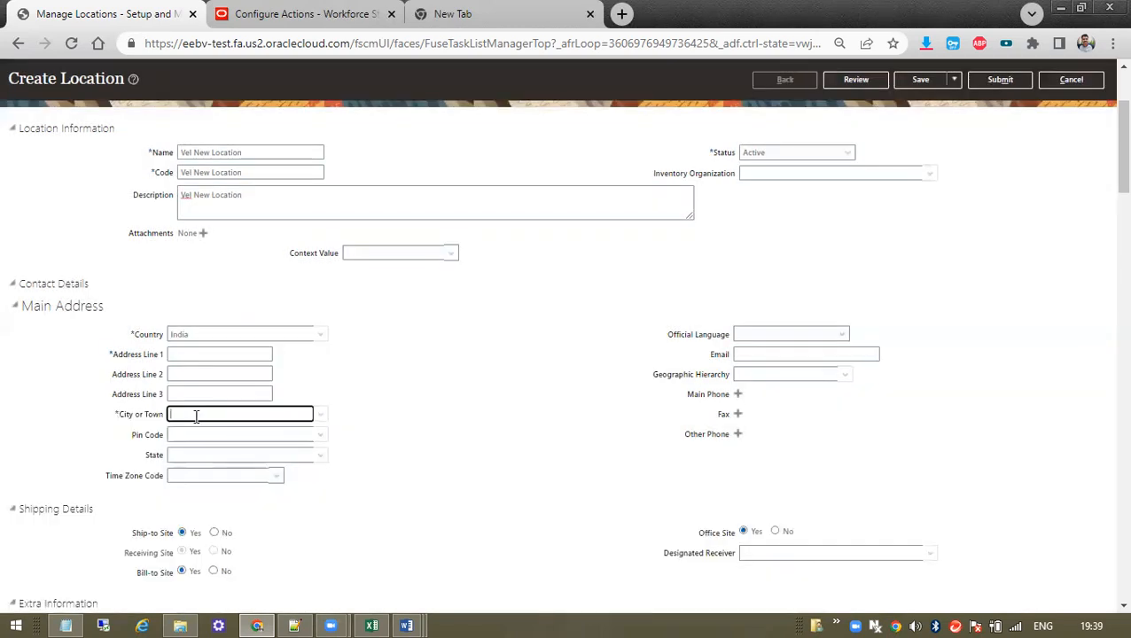
pyautogui.click(320, 413)
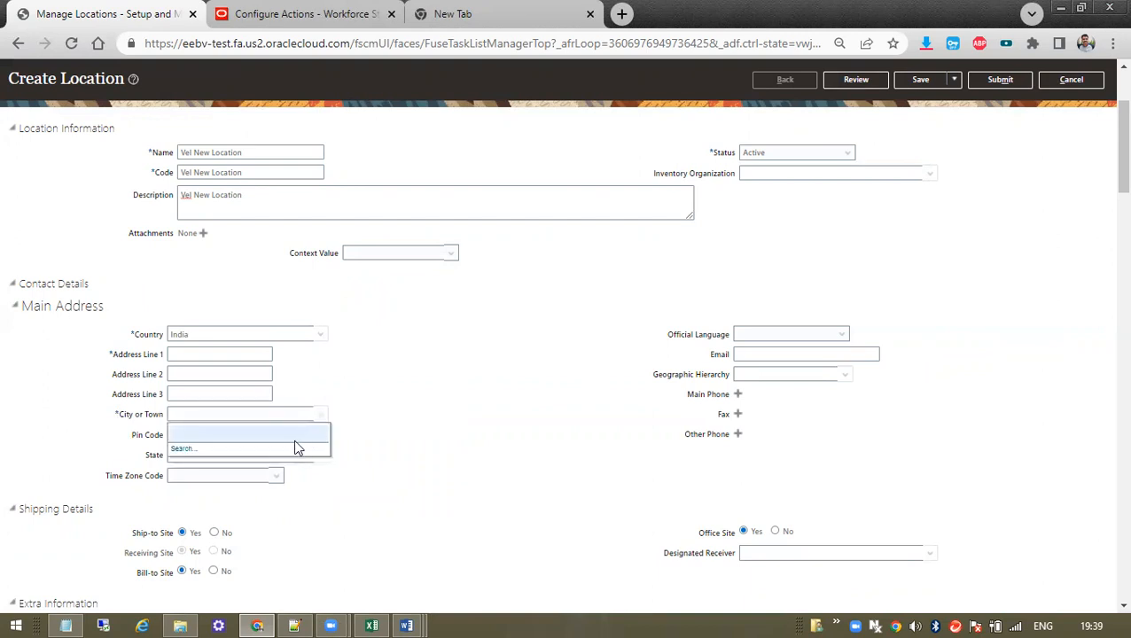
pyautogui.click(211, 447)
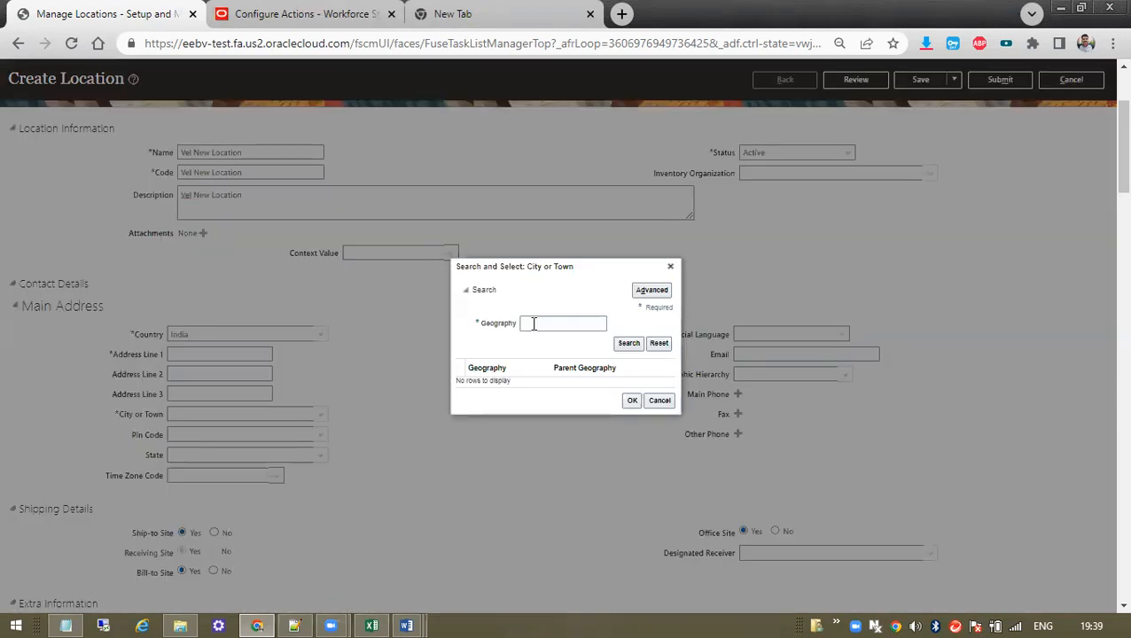
pyautogui.doubleClick(505, 327)
pyautogui.click(534, 324)
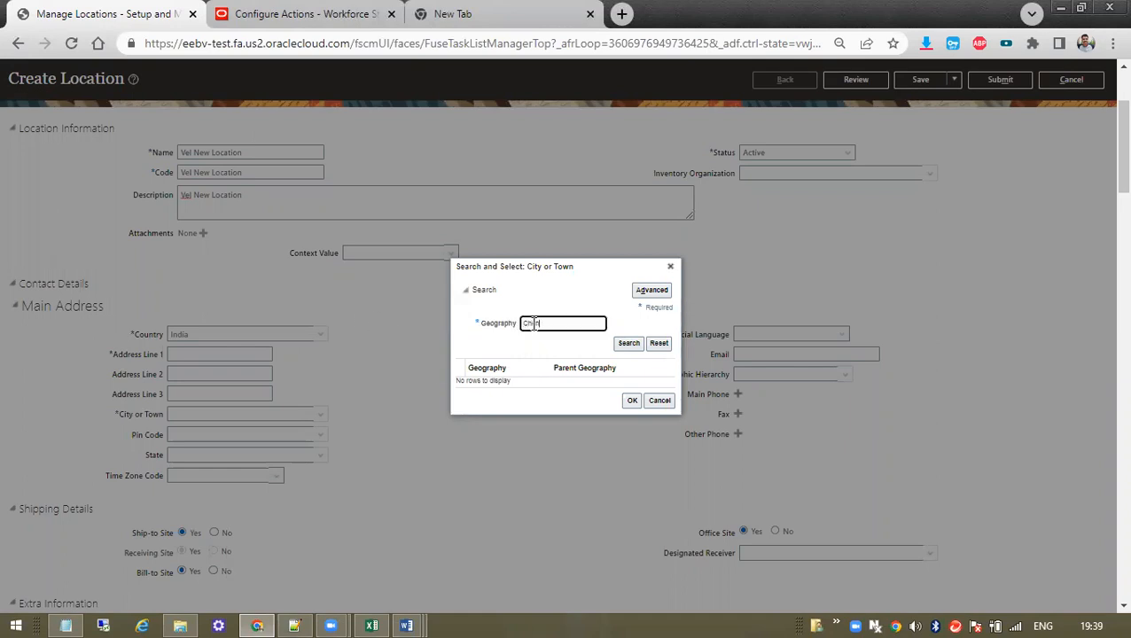
pyautogui.click(625, 343)
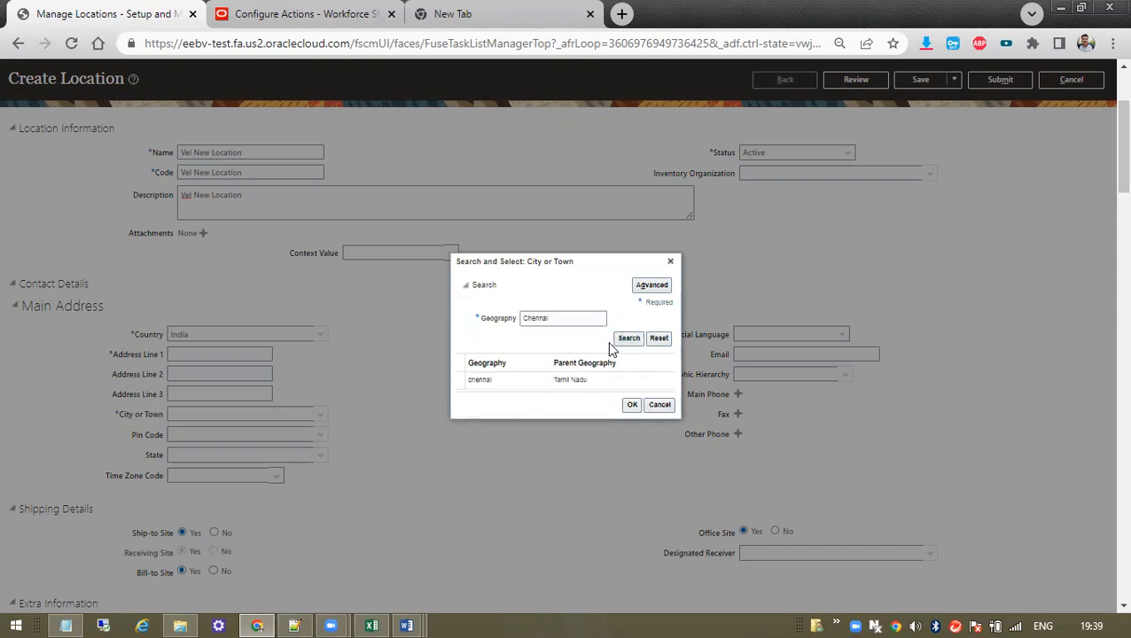
pyautogui.click(574, 379)
pyautogui.click(575, 379)
pyautogui.moveTo(202, 414); pyautogui.dragTo(168, 434)
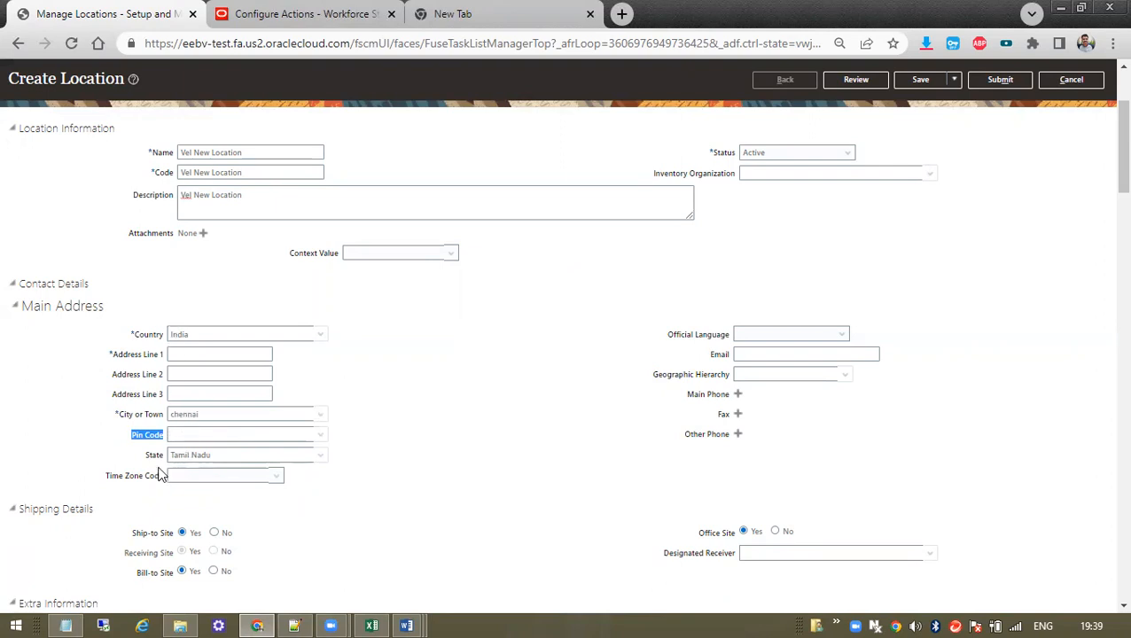
# Fill in Address Line 1 of the location's main address
pyautogui.click(188, 353)
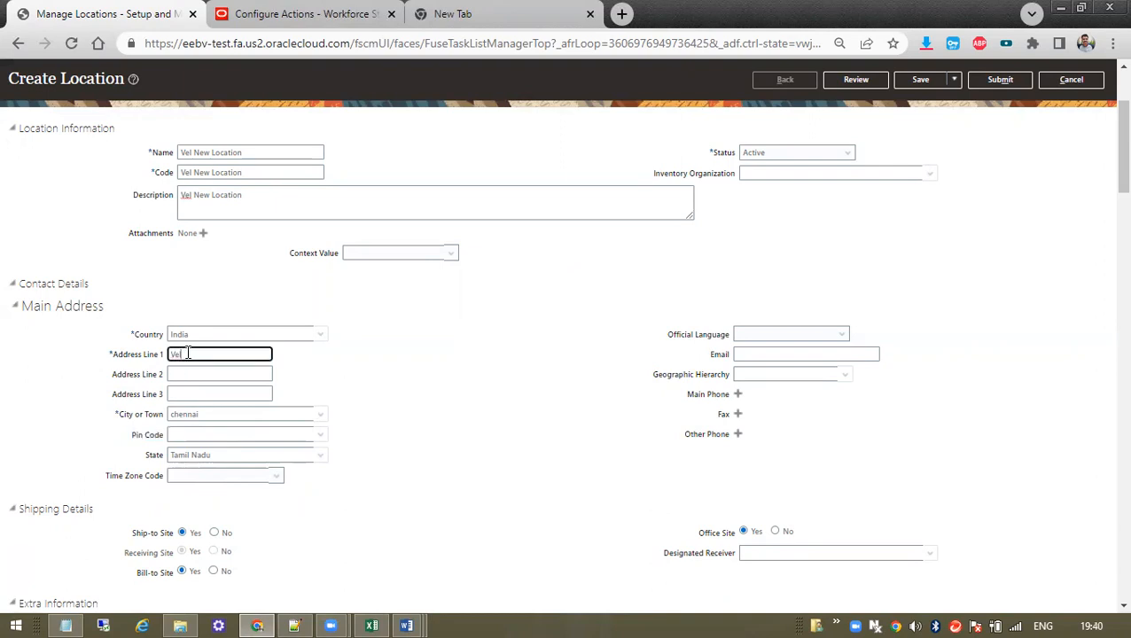
pyautogui.write('Vel No 1')
pyautogui.click(511, 428)
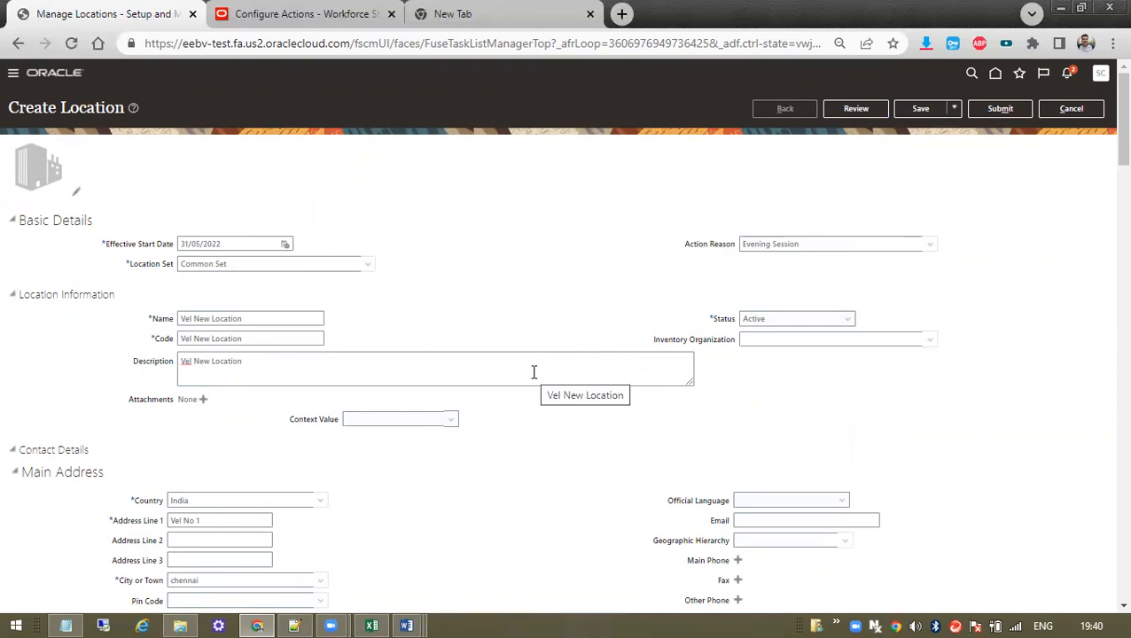
# Check the completed location form, submit it and agree to continue with the request
pyautogui.scroll(-4, 239, 467)
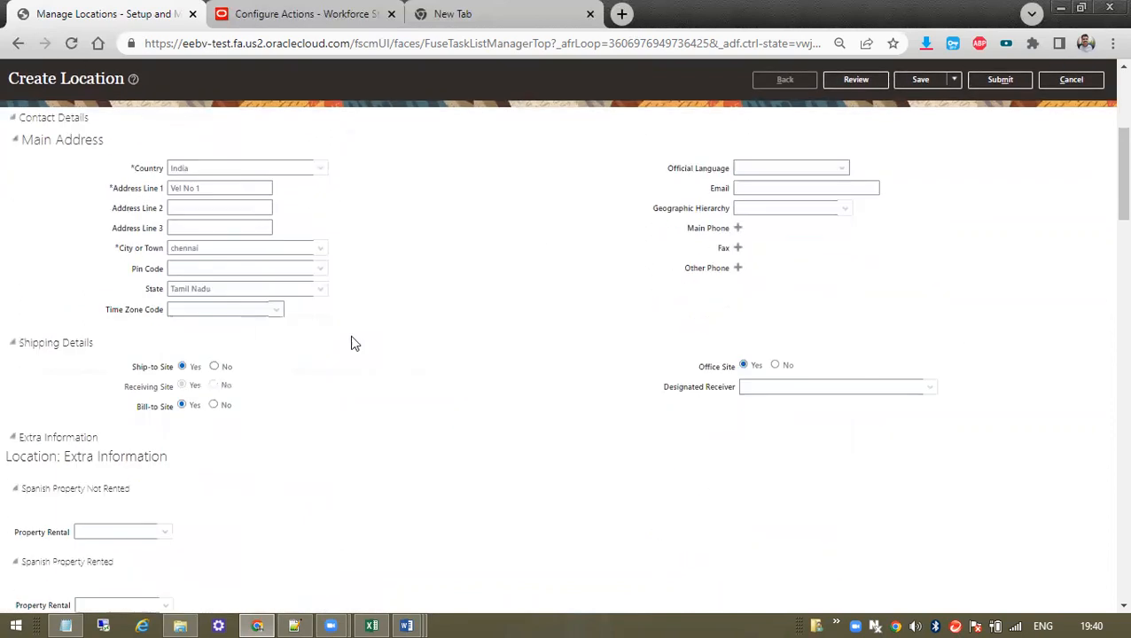
pyautogui.scroll(4, 459, 400)
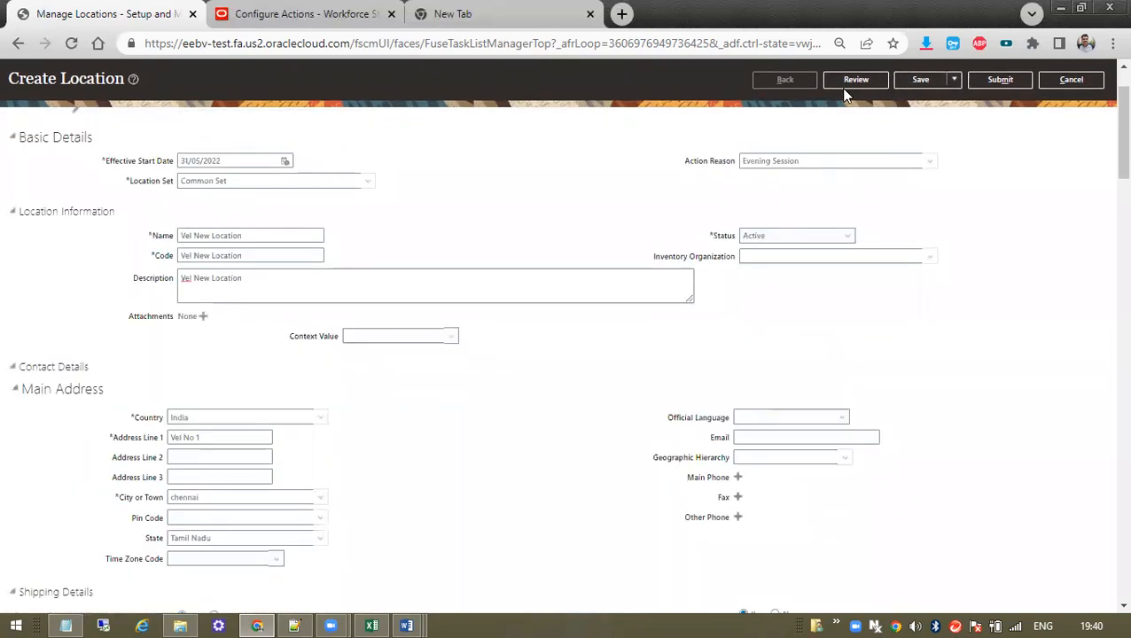
pyautogui.click(979, 81)
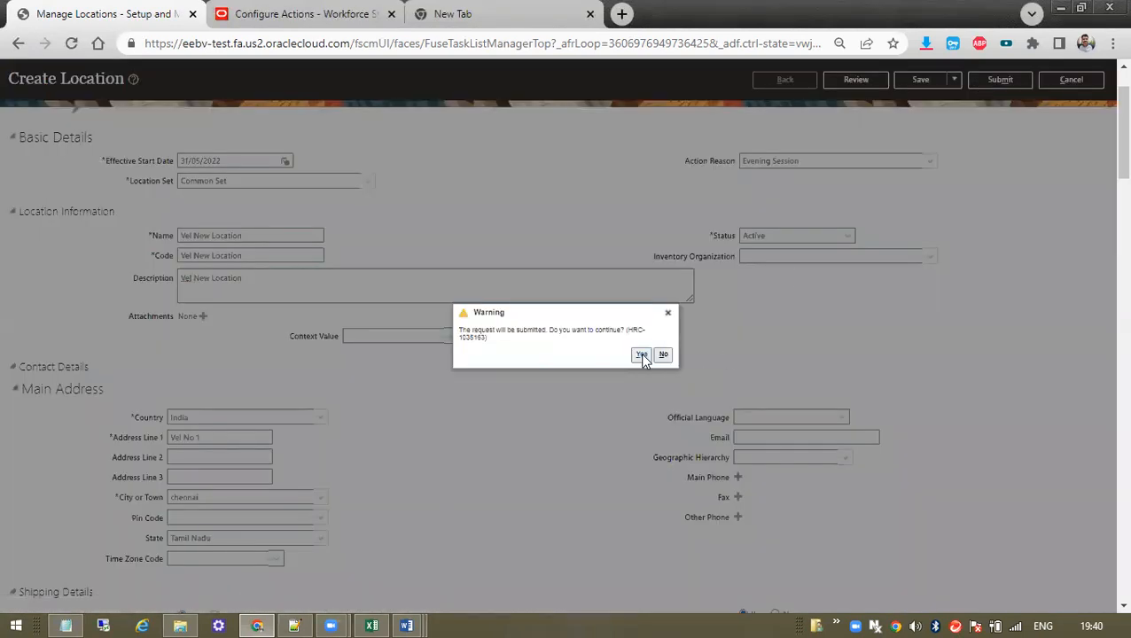
pyautogui.click(641, 355)
# Switch to Notepad and add the line Address : Chennai to Bangalore below the New BU entry
pyautogui.click(66, 626)
pyautogui.moveTo(464, 297); pyautogui.dragTo(324, 263)
pyautogui.click(474, 339)
pyautogui.write('Adr')
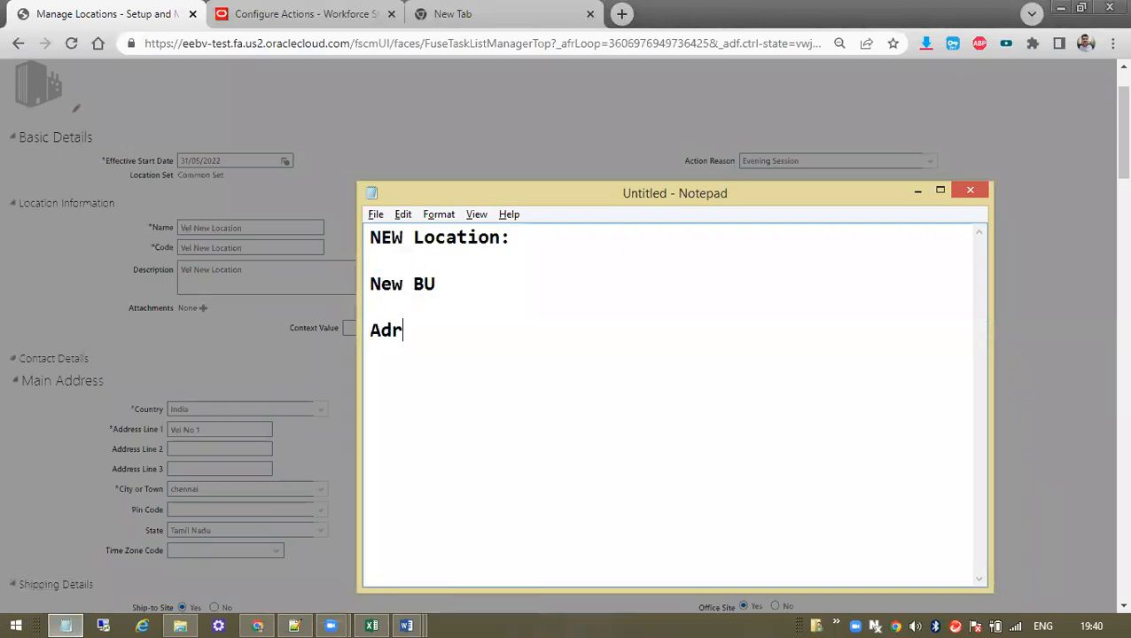
pyautogui.press('BackSpace')
pyautogui.write('Dre')
pyautogui.press('BackSpace')
pyautogui.press('BackSpace')
pyautogui.press('BackSpace')
pyautogui.write('dress')
pyautogui.write(' : ')
pyautogui.write('D')
pyautogui.press('BackSpace')
pyautogui.write('Chennai to Bangalore')
pyautogui.press('Return')
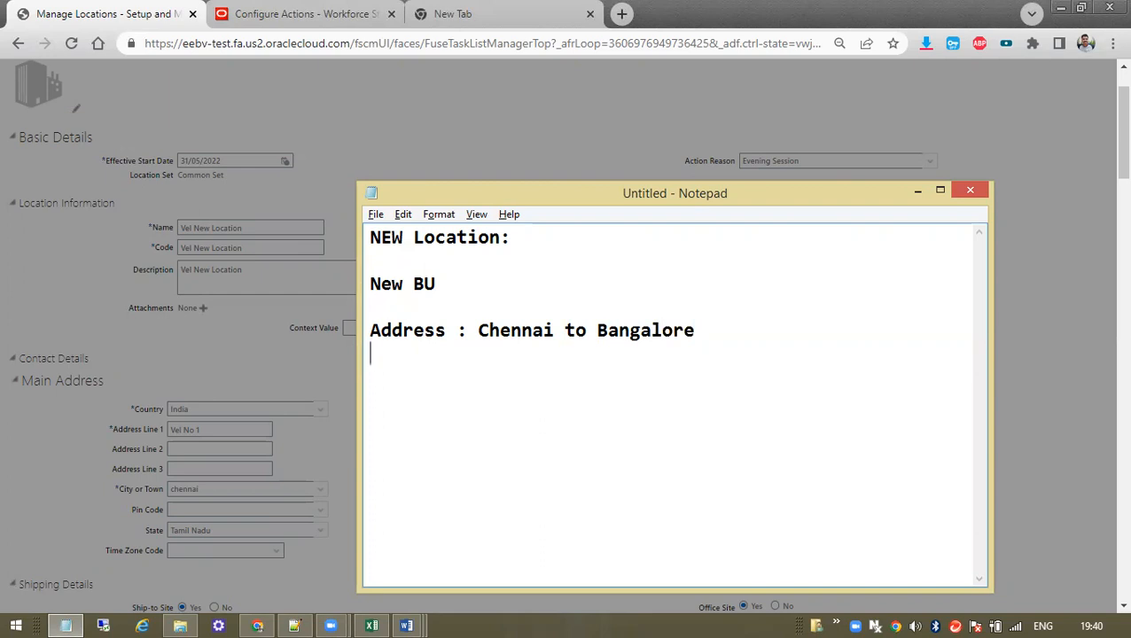
# Add Banglore on the next line of the Notepad notes, followed by blank lines, and return to the browser
pyautogui.write('Banglore')
pyautogui.press('Return')
pyautogui.press('Return')
pyautogui.click(161, 319)
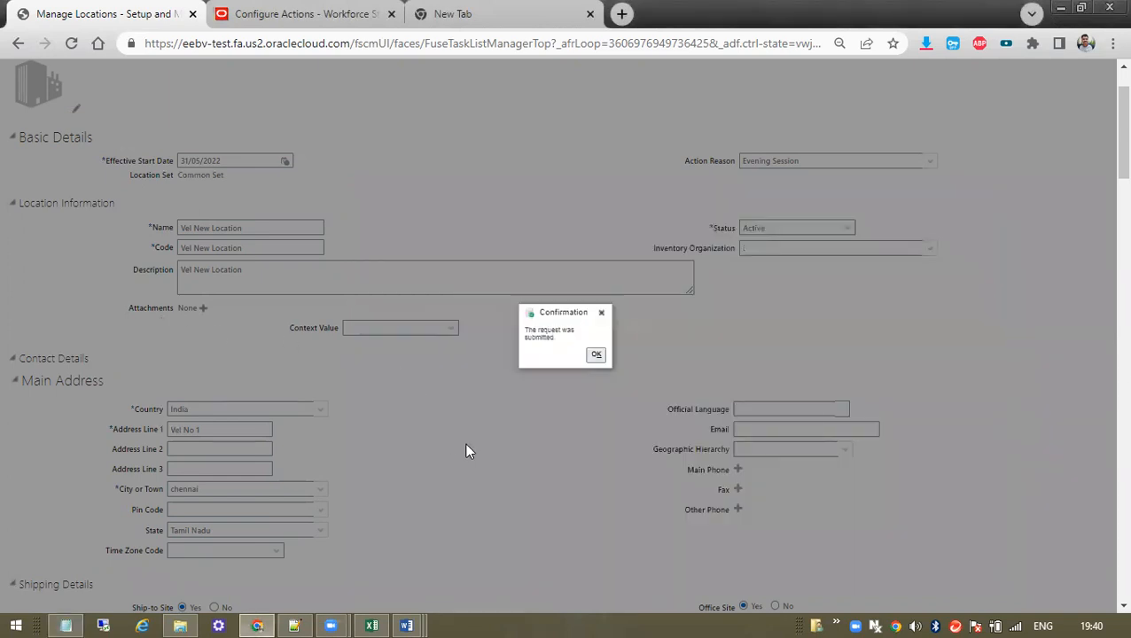
# Acknowledge the location submission and search the active locations by the name Vel
pyautogui.scroll(1, 588, 370)
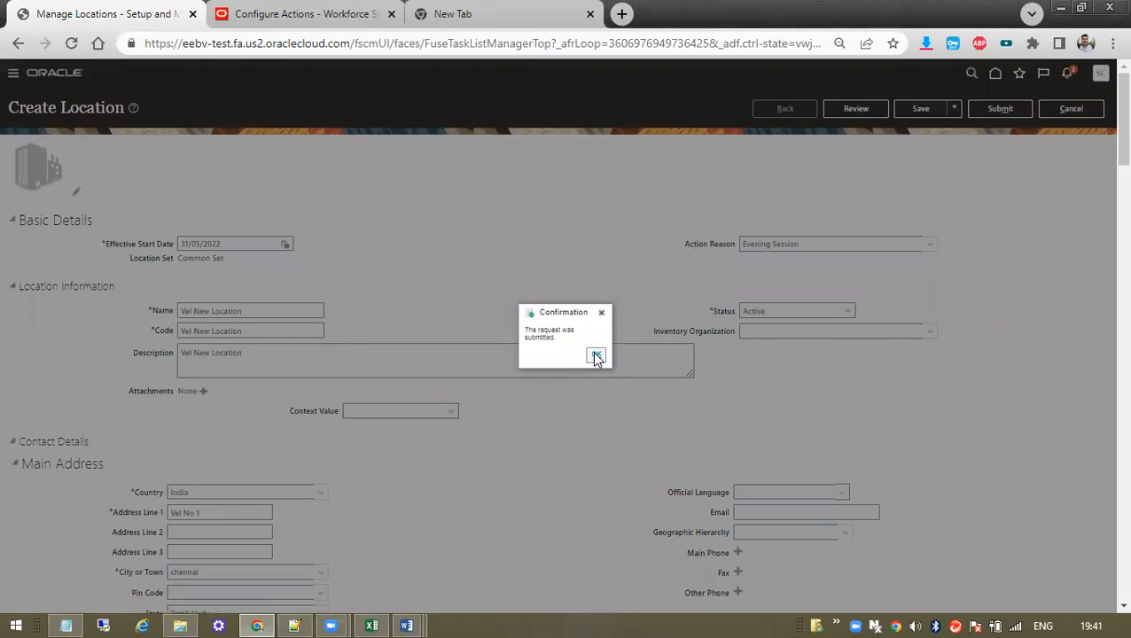
pyautogui.click(597, 356)
pyautogui.click(170, 182)
pyautogui.write('Vel')
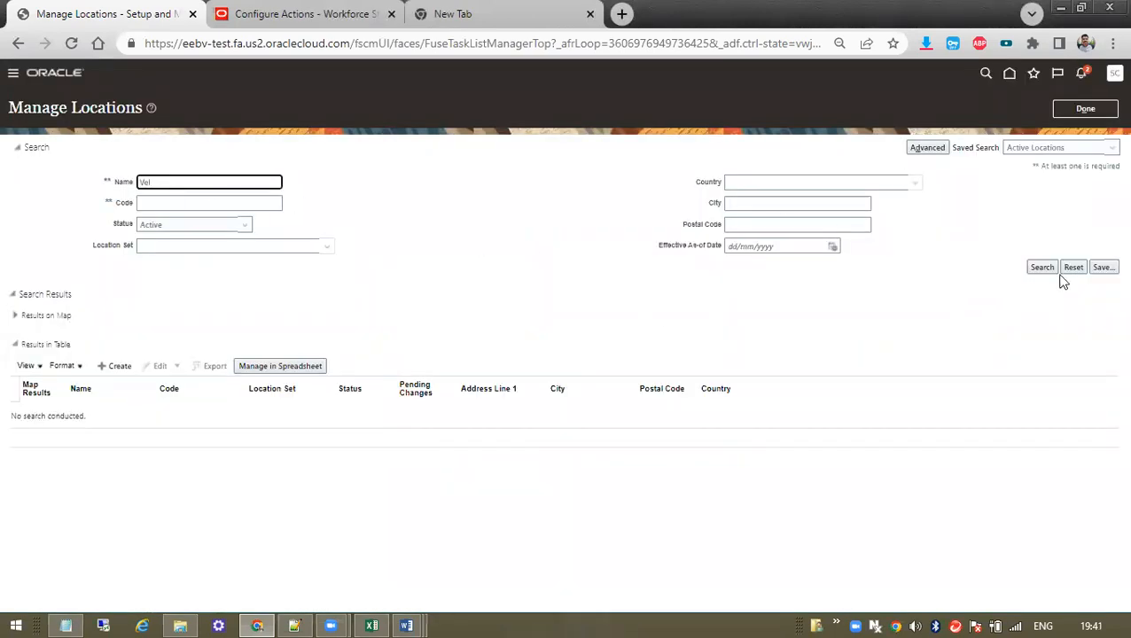
pyautogui.click(1042, 269)
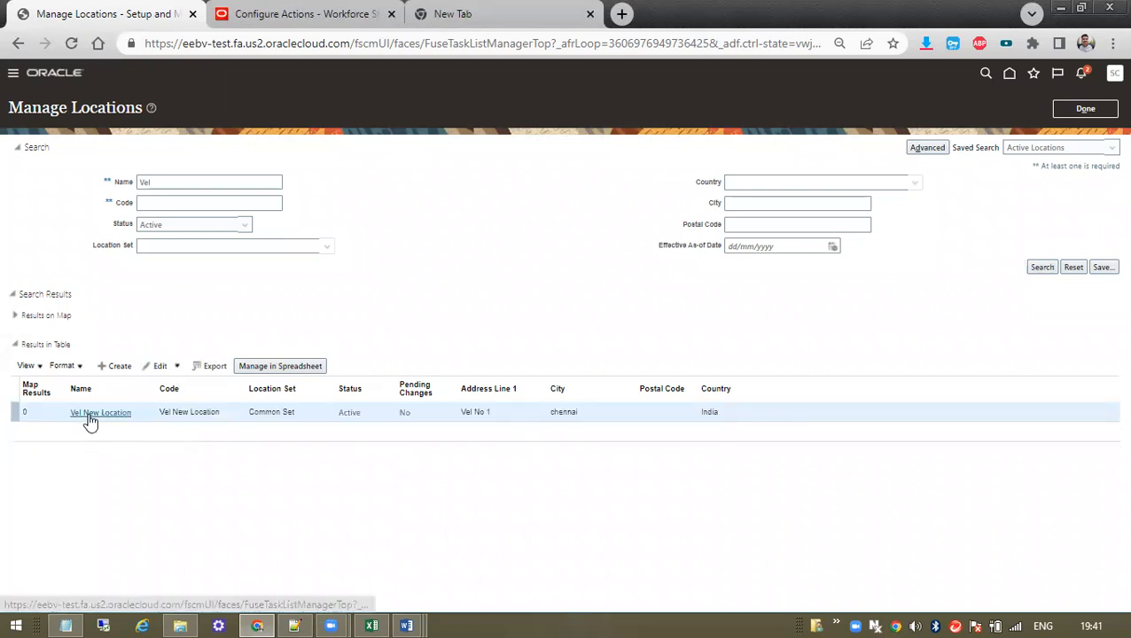
# Open Vel New Location from the results, review its details, and leave Manage Locations for the setup task list
pyautogui.doubleClick(348, 414)
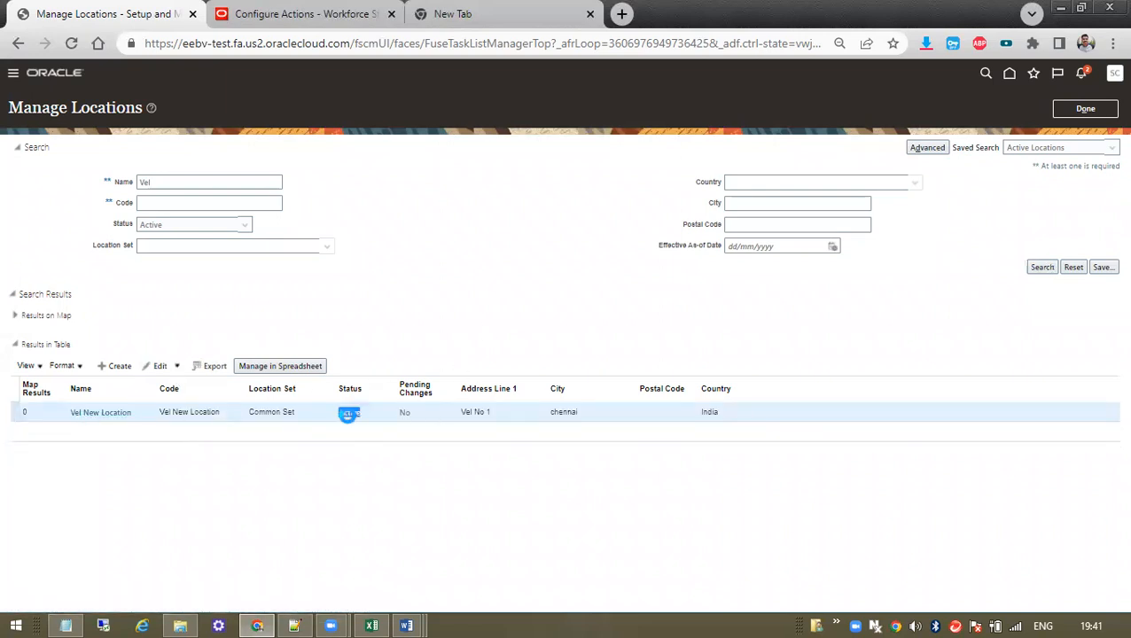
pyautogui.click(105, 413)
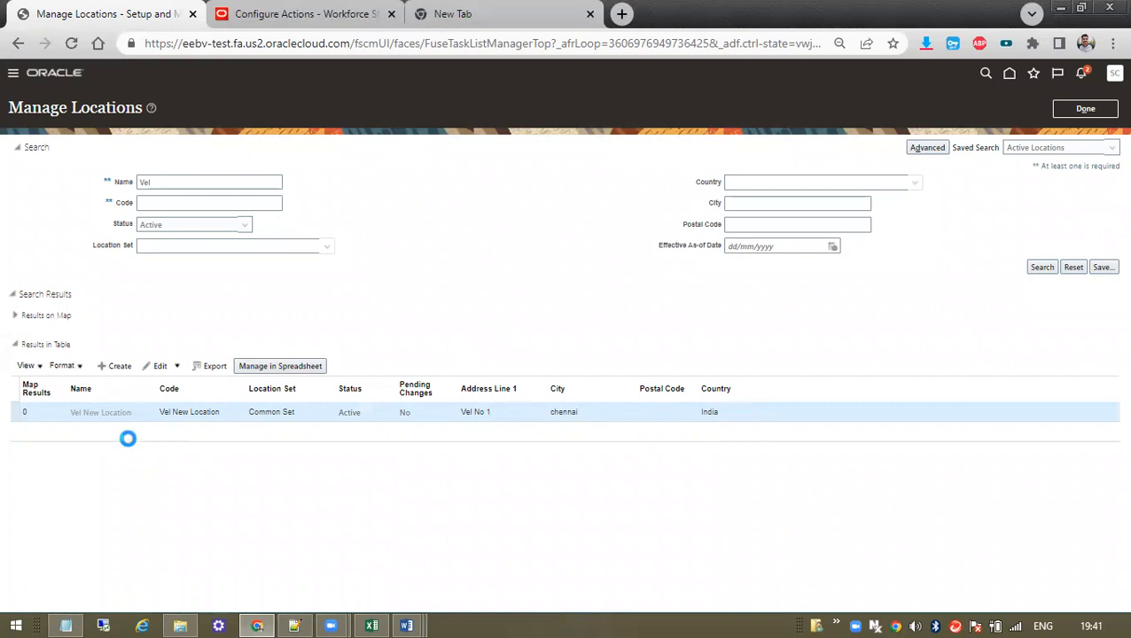
pyautogui.scroll(-5, 269, 359)
pyautogui.scroll(5, 858, 245)
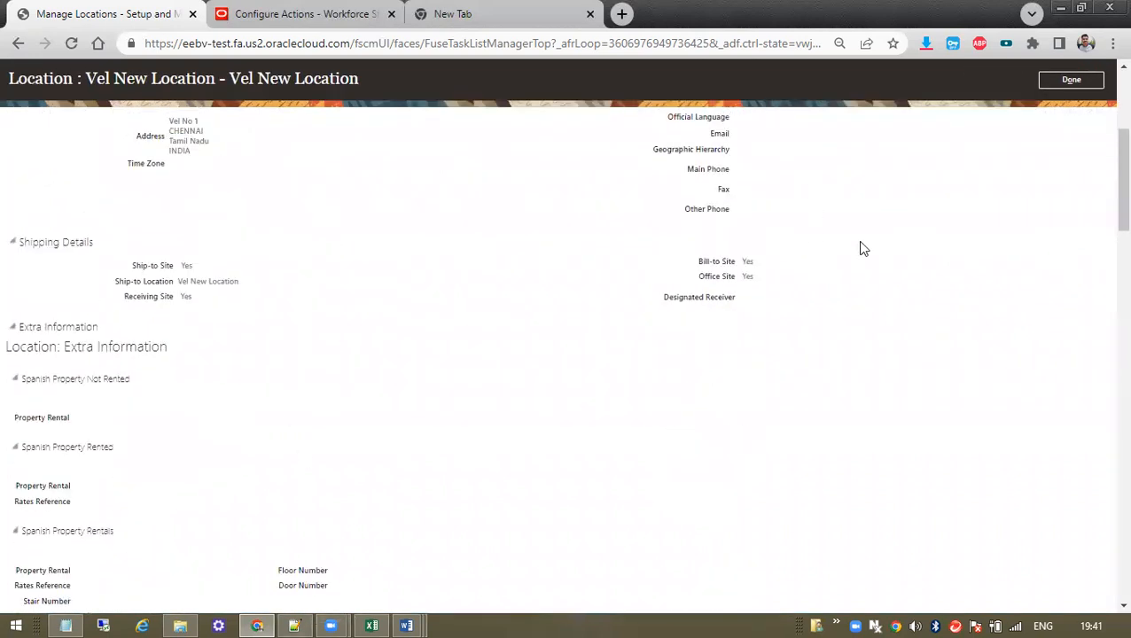
pyautogui.click(1072, 110)
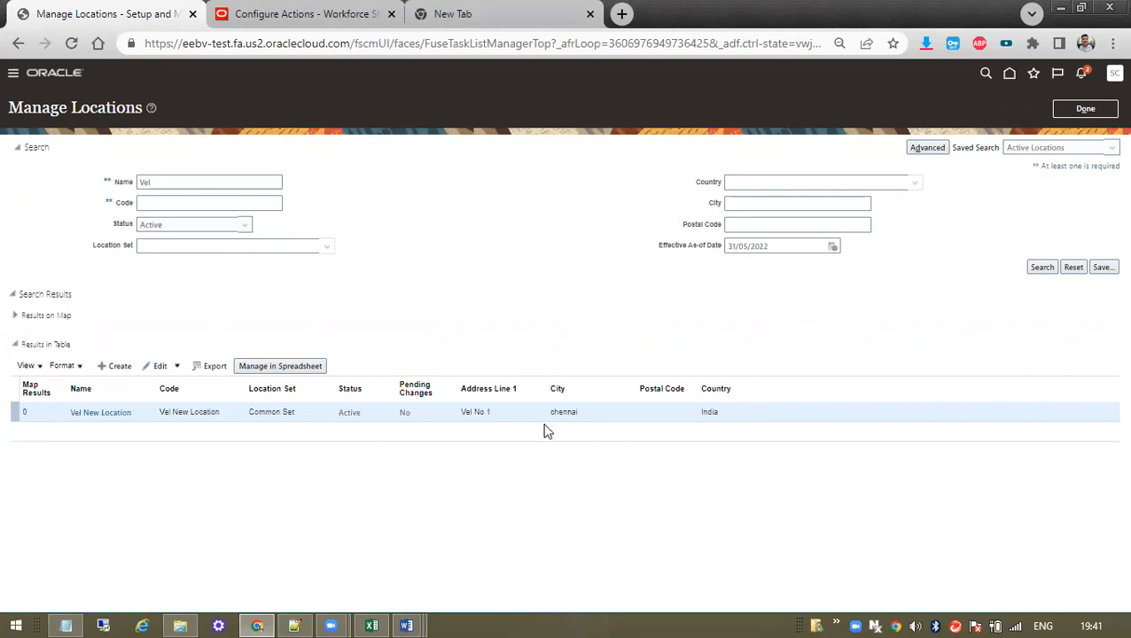
pyautogui.click(1100, 108)
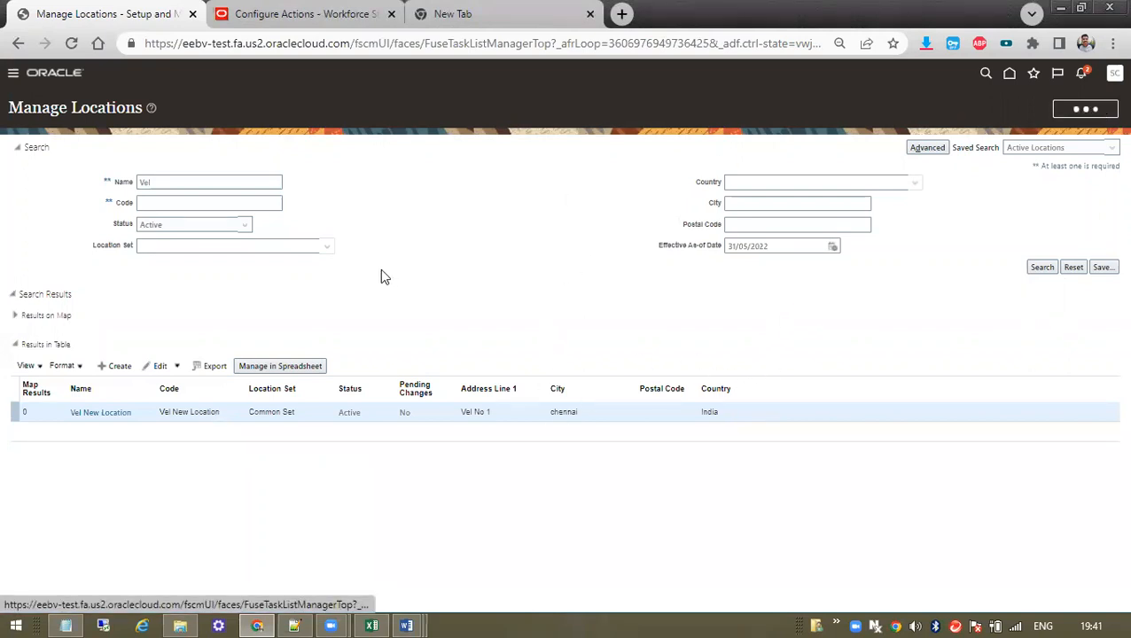
# Switch to the Creating Jobs_TEST 6 document in Word and look through its job creation steps
pyautogui.click(373, 624)
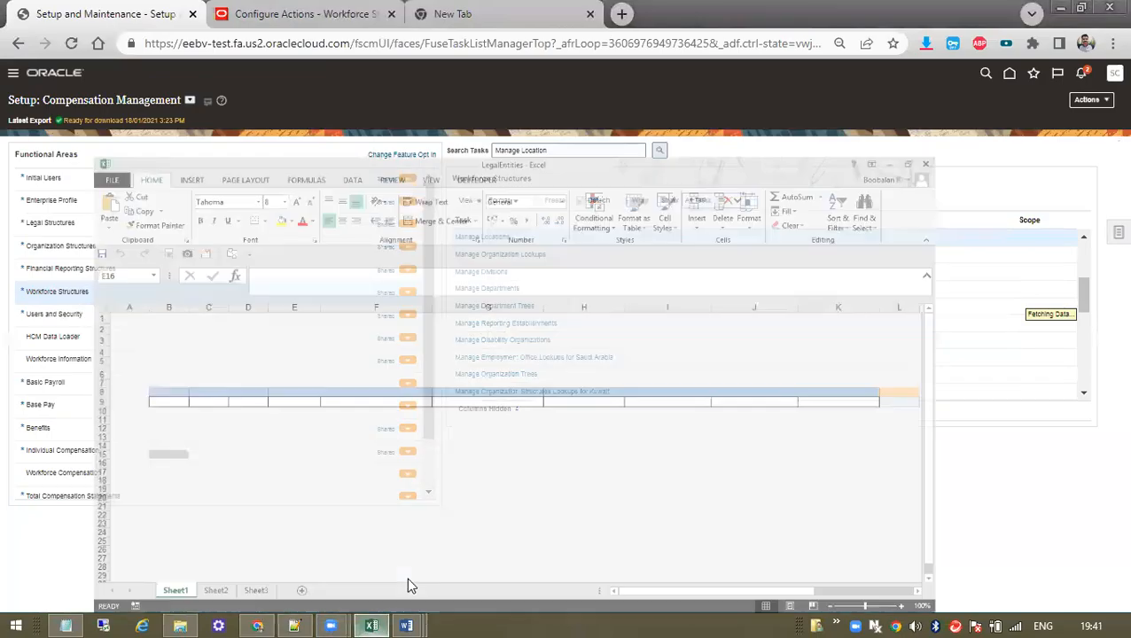
pyautogui.click(370, 624)
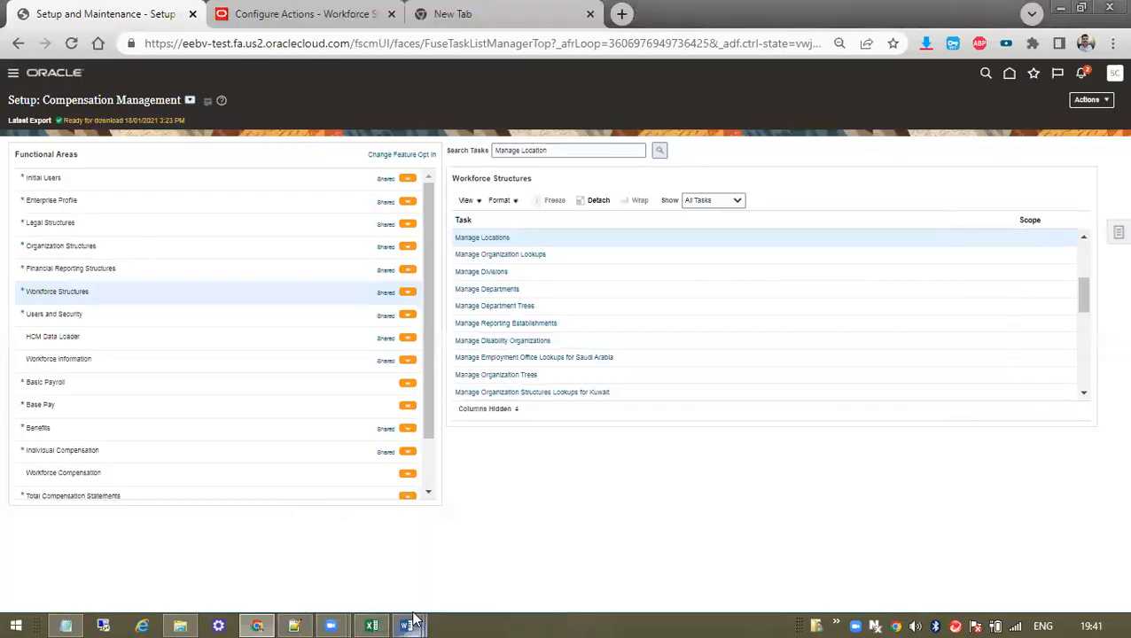
pyautogui.moveTo(405, 624)
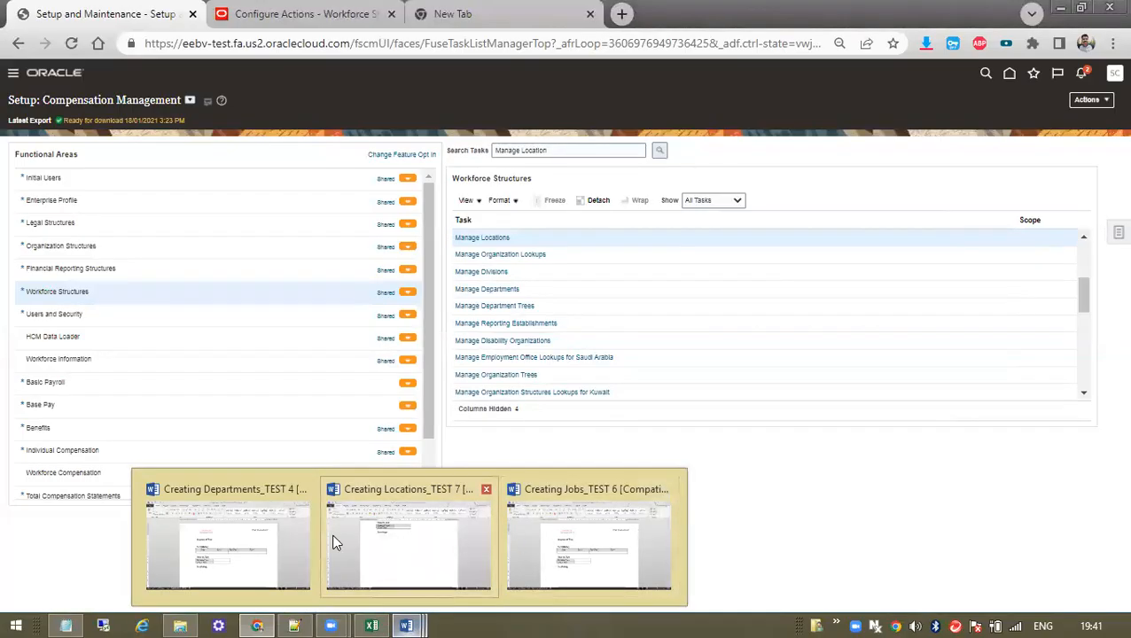
pyautogui.click(565, 515)
pyautogui.scroll(-5, 446, 340)
pyautogui.scroll(-15, 446, 340)
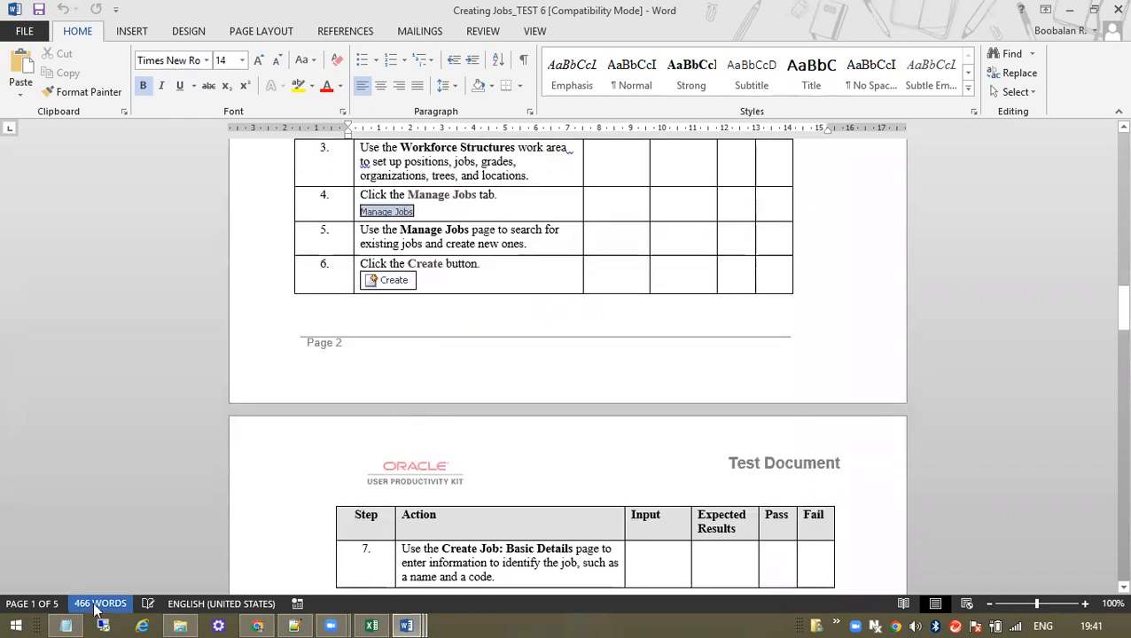
# Switch to Notepad and add the lines JOB and Pos: below the Banglore entry
pyautogui.click(65, 626)
pyautogui.write('N')
pyautogui.press('BackSpace')
pyautogui.write('JOB')
pyautogui.press('Return')
pyautogui.write('Pos:')
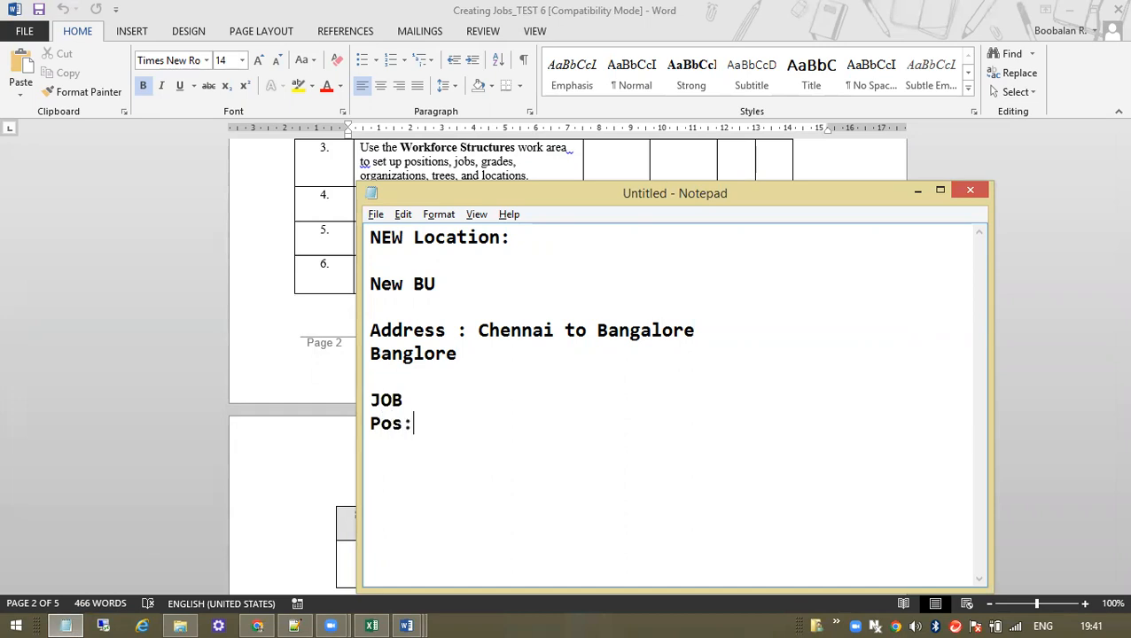
# Add a colon after JOB and enter Designation after Pos: in the Notepad notes
pyautogui.click(469, 399)
pyautogui.write('L')
pyautogui.press('BackSpace')
pyautogui.write(': Designari')
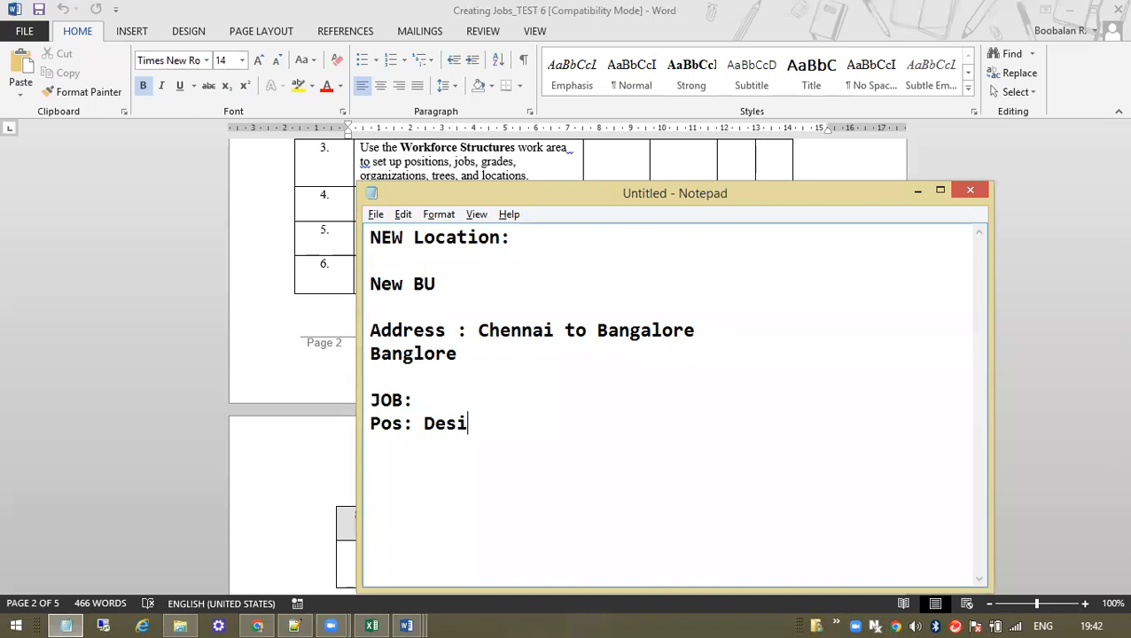
pyautogui.press('BackSpace')
pyautogui.press('BackSpace')
pyautogui.write('tion')
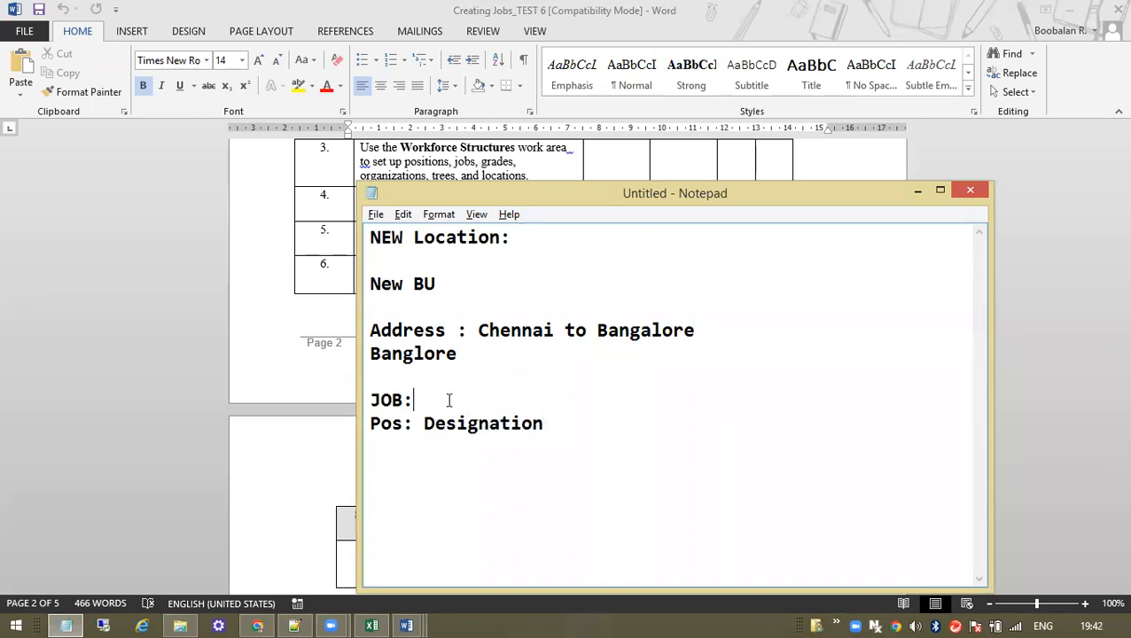
# Enter Manager / as the example on the JOB line, correcting its spelling
pyautogui.write(' Manger /')
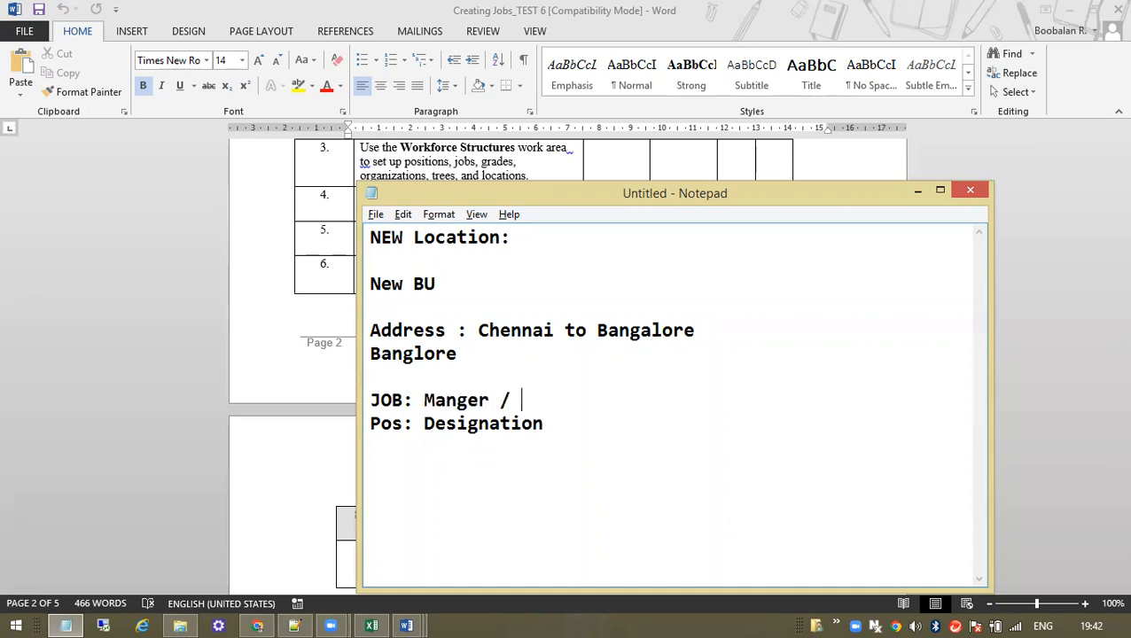
pyautogui.press('BackSpace')
pyautogui.press('BackSpace')
pyautogui.press('BackSpace')
pyautogui.press('BackSpace')
pyautogui.press('BackSpace')
pyautogui.press('BackSpace')
pyautogui.write('ager /')
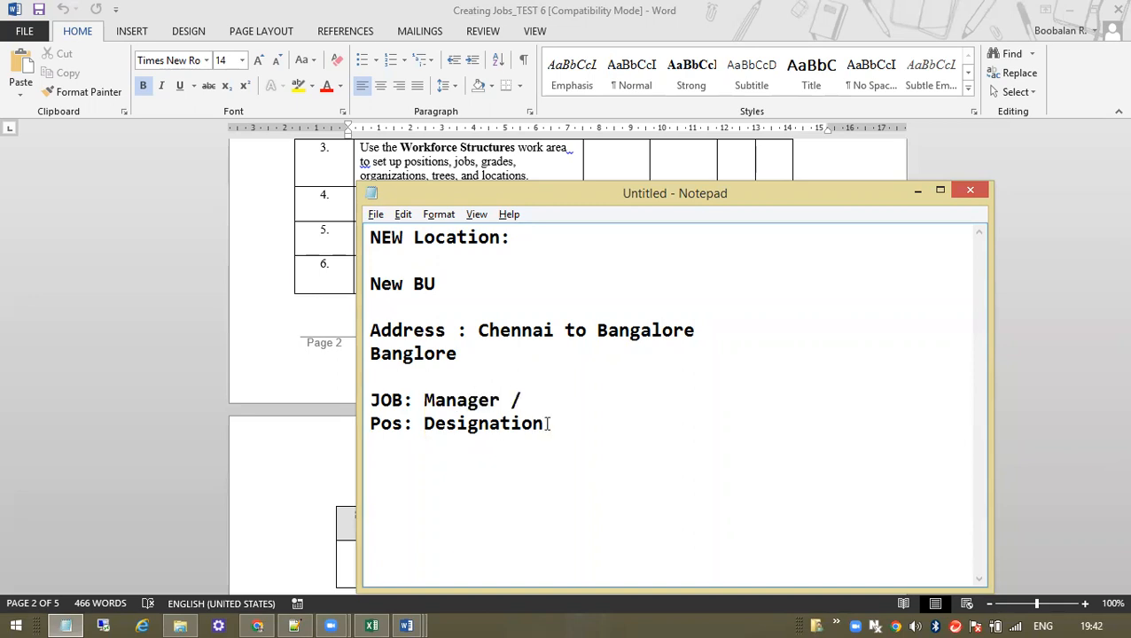
# Replace Designation on the Pos line with HR Manager / Finance Manager /
pyautogui.moveTo(549, 423); pyautogui.dragTo(427, 424)
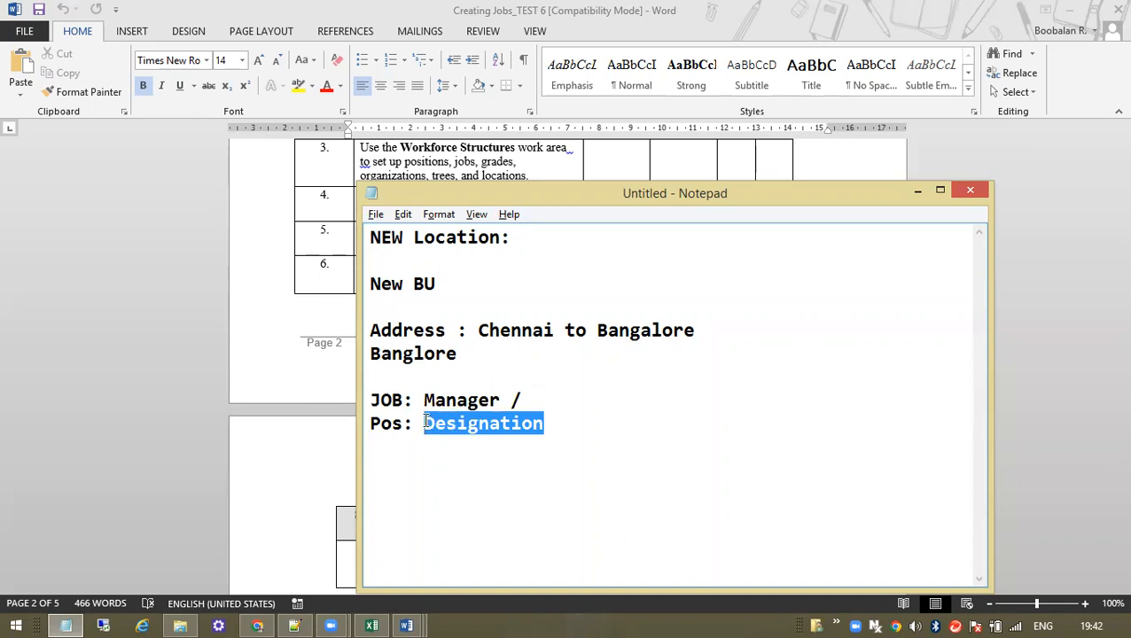
pyautogui.write('HR Manager')
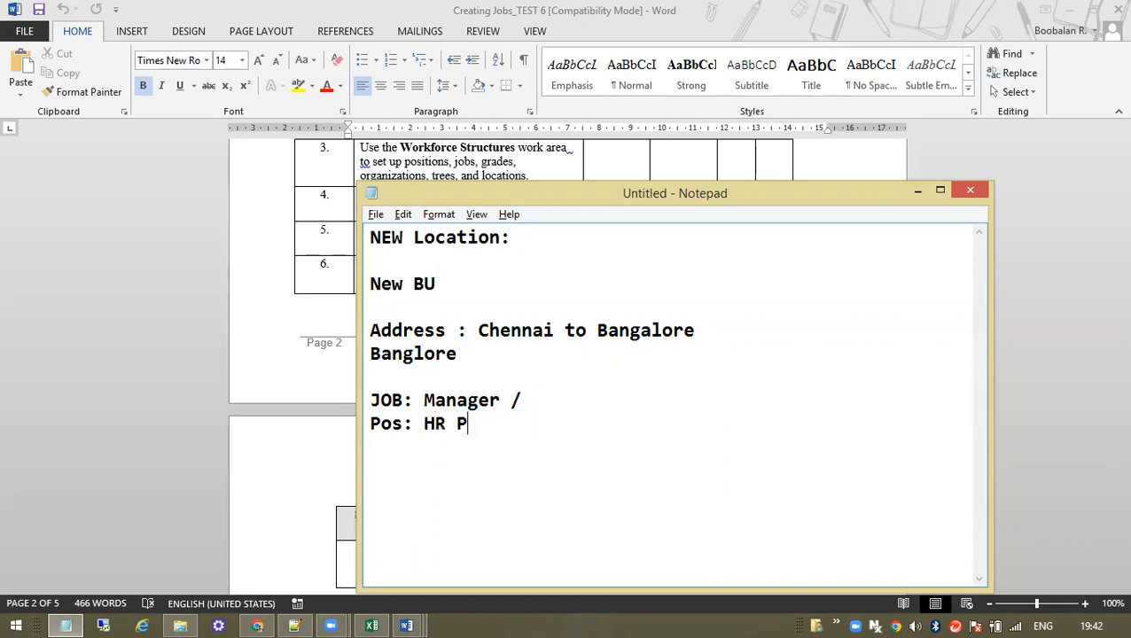
pyautogui.write(' / Fin')
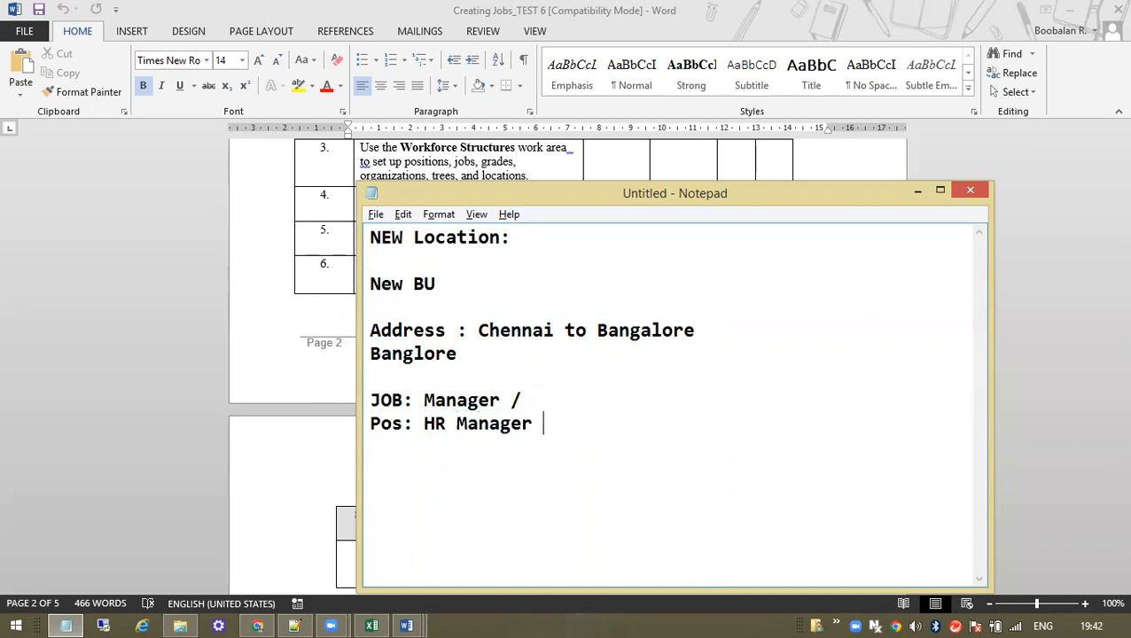
pyautogui.write('ance ')
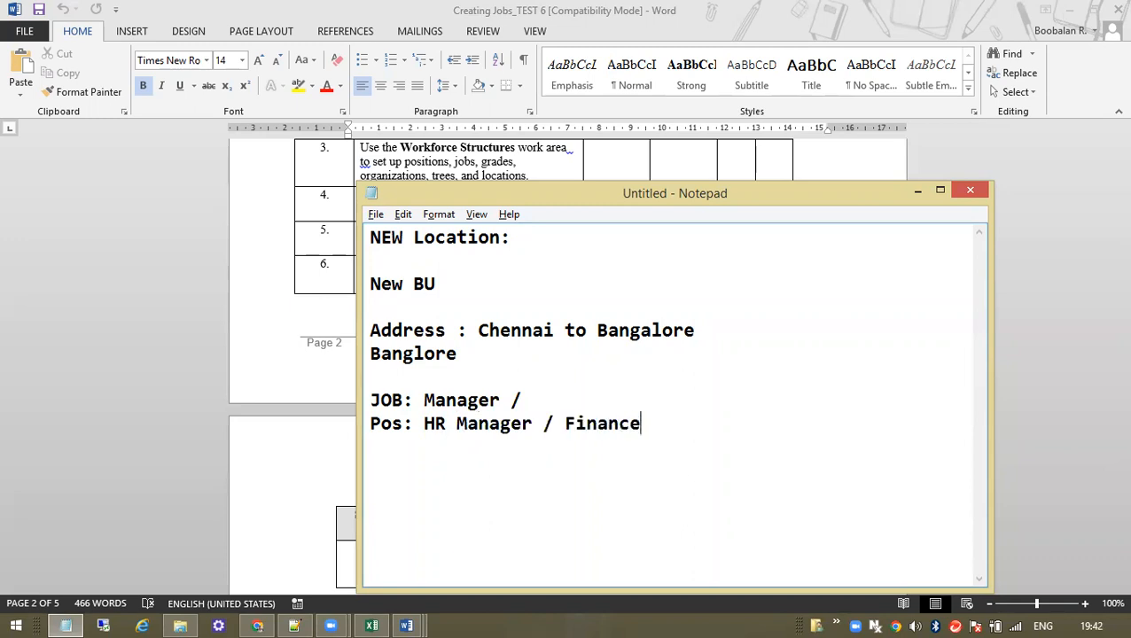
pyautogui.write('Manager /')
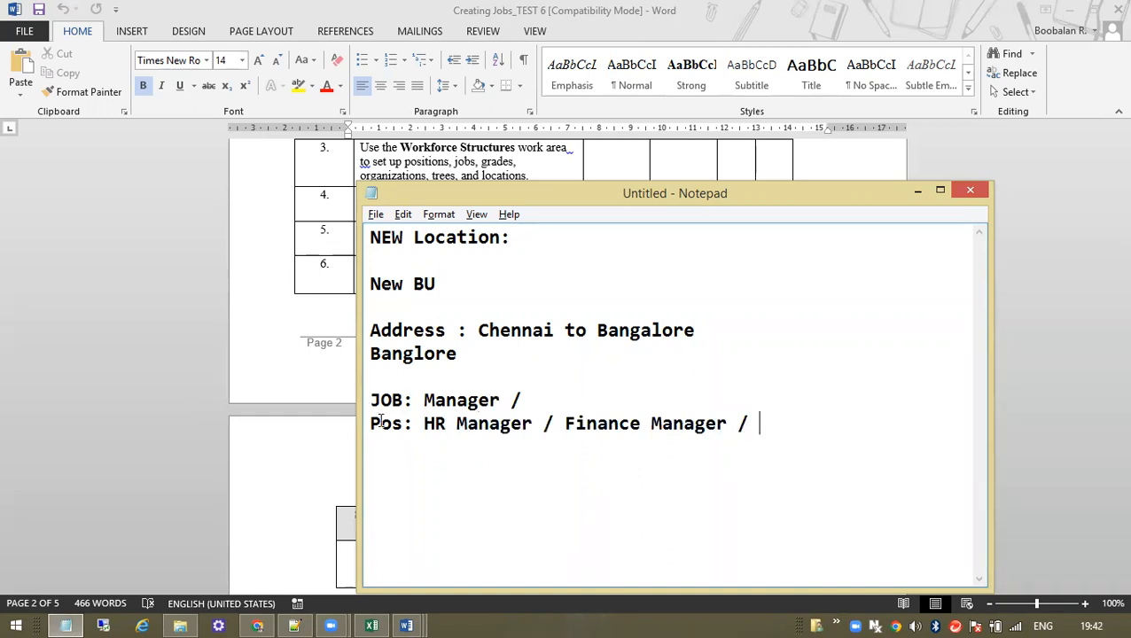
# Highlight the JOB and Pos lines in turn to compare the job with its positions
pyautogui.moveTo(371, 399); pyautogui.dragTo(820, 439)
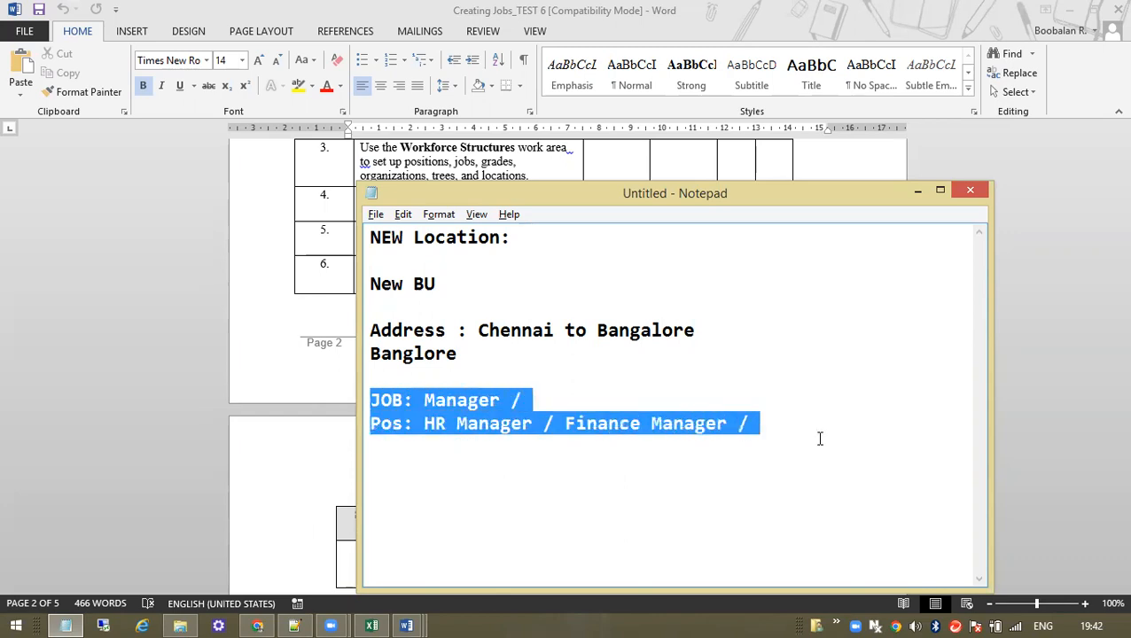
pyautogui.moveTo(532, 400); pyautogui.dragTo(360, 397)
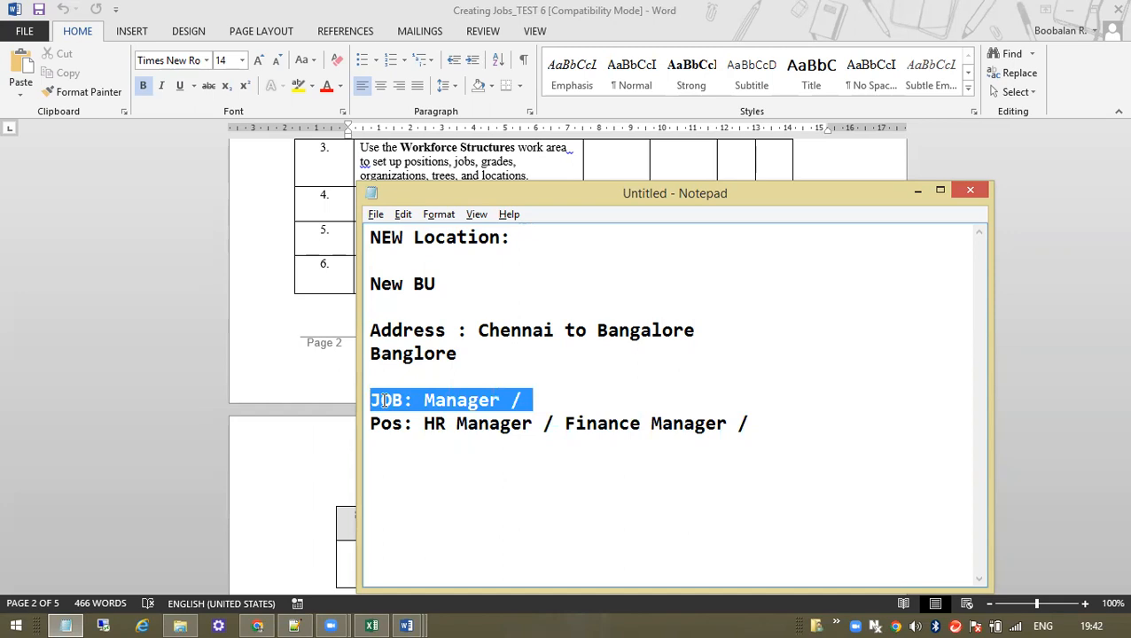
pyautogui.click(386, 401)
pyautogui.moveTo(370, 399); pyautogui.dragTo(522, 399)
pyautogui.moveTo(373, 422); pyautogui.dragTo(758, 422)
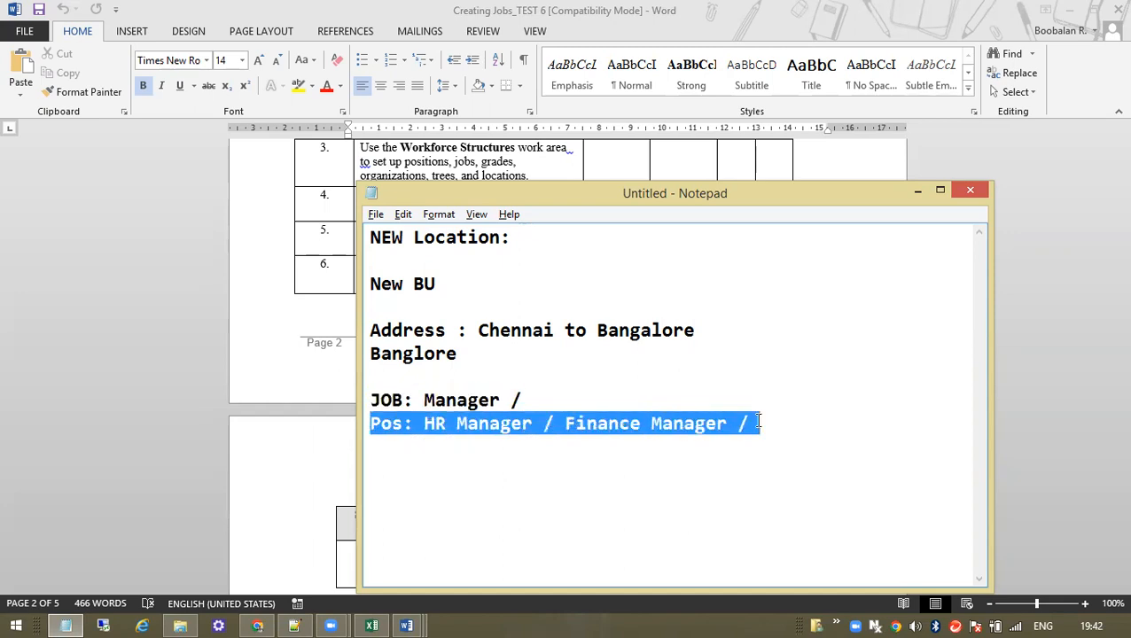
pyautogui.moveTo(372, 422); pyautogui.dragTo(375, 405)
pyautogui.click(552, 401)
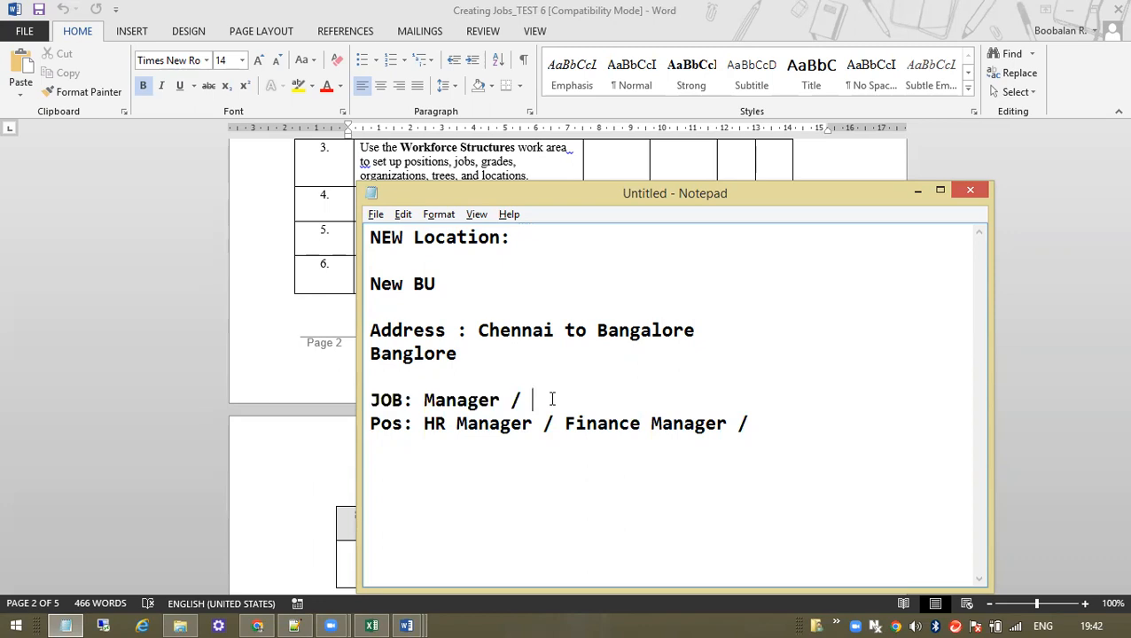
pyautogui.moveTo(372, 423); pyautogui.dragTo(822, 416)
pyautogui.click(659, 450)
# Below the Pos line, add the heading Hospital, followed by Doctor and Trainee on separate lines, with blank lines around the heading
pyautogui.click(813, 422)
pyautogui.press('Return')
pyautogui.press('Return')
pyautogui.write('Hospital')
pyautogui.press('Return')
pyautogui.press('Return')
pyautogui.write('Doct')
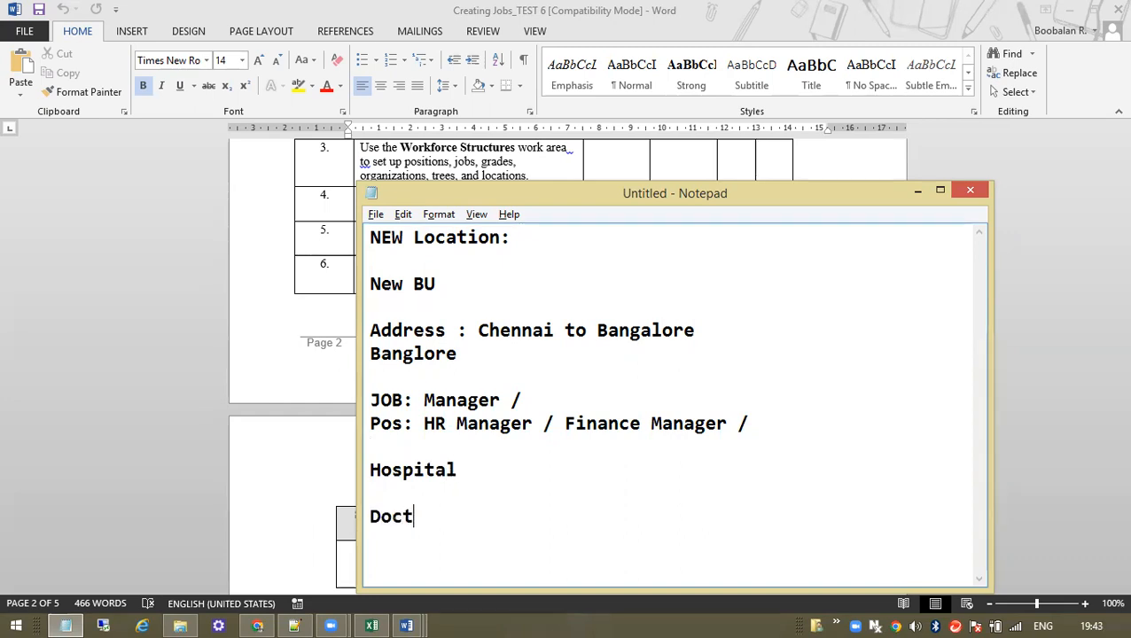
pyautogui.press('BackSpace')
pyautogui.write('tor')
pyautogui.press('Return')
pyautogui.write('Trainee')
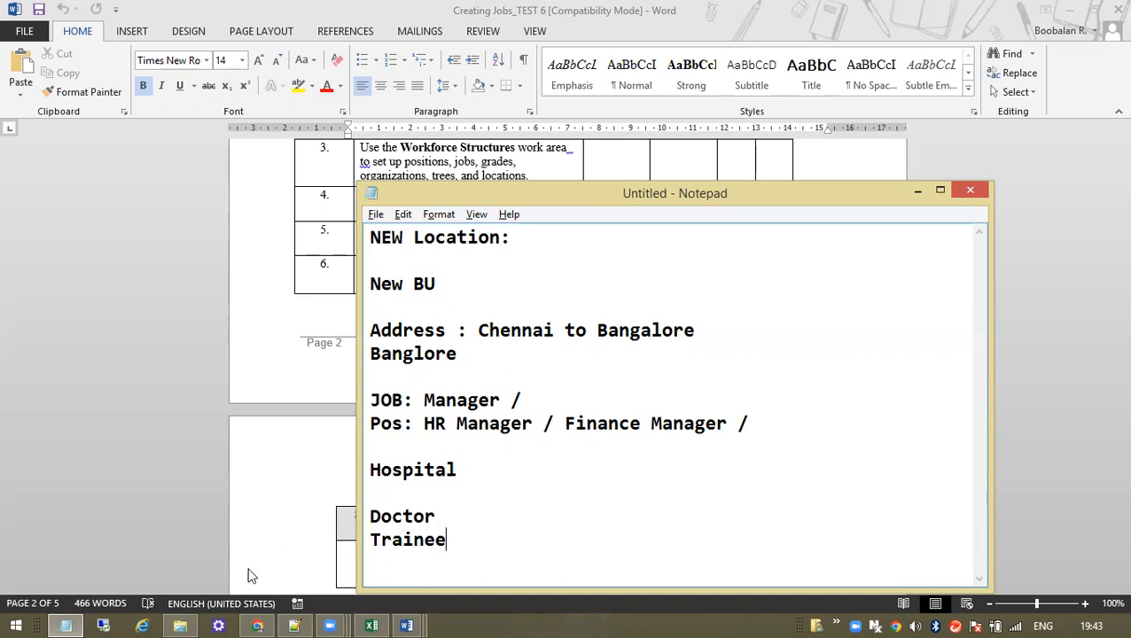
# Switch to the browser and open web.whatsapp.com in the empty tab
pyautogui.click(256, 626)
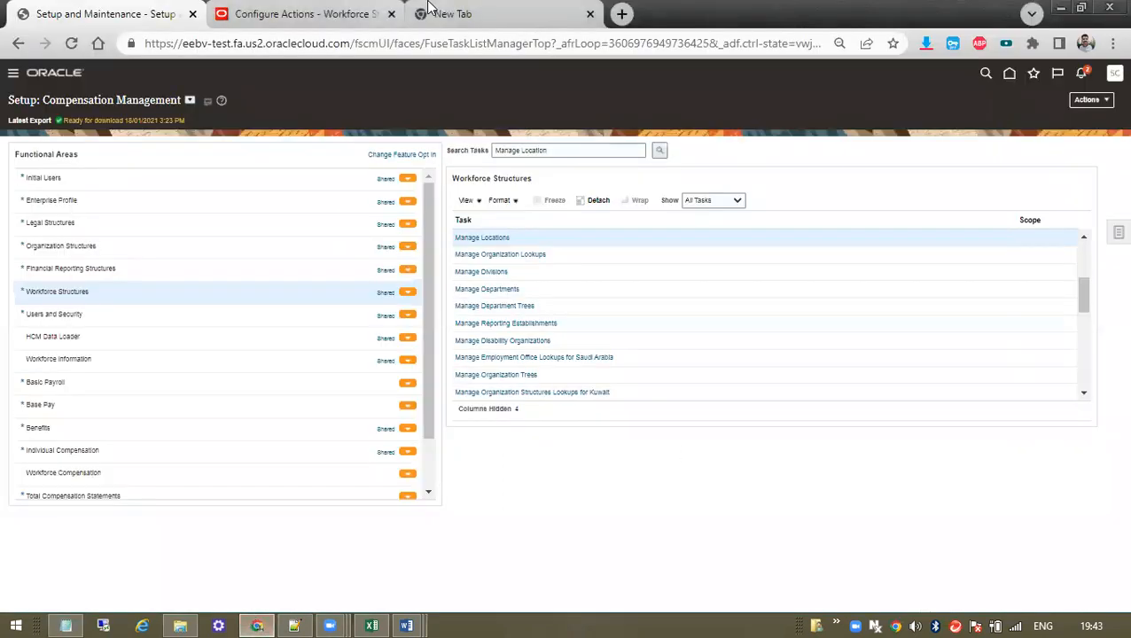
pyautogui.click(424, 16)
pyautogui.write('w')
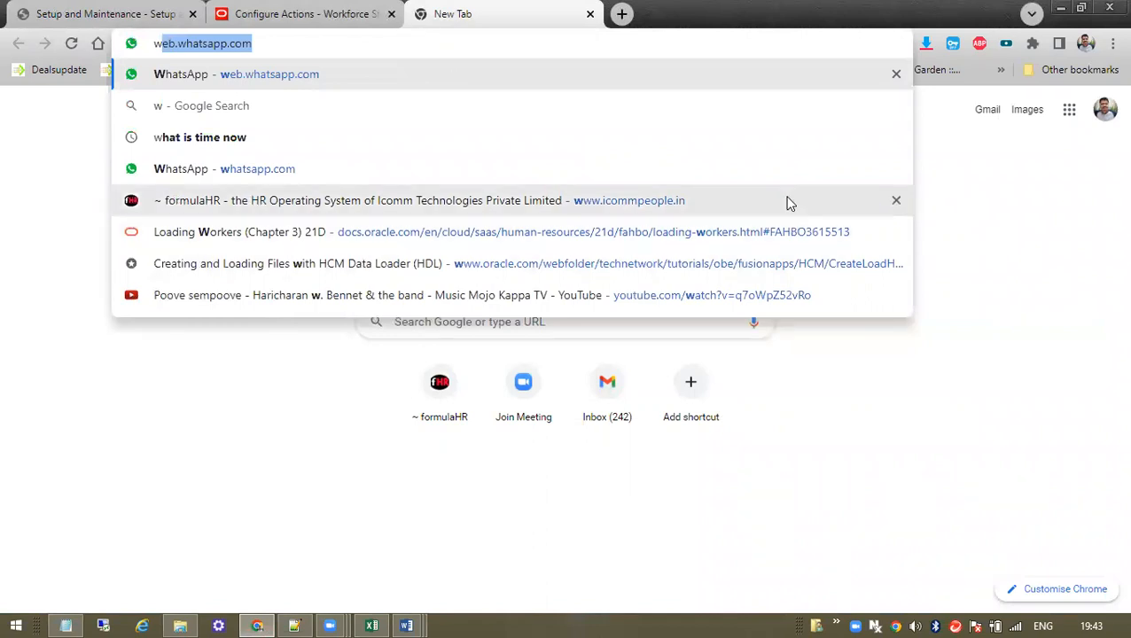
pyautogui.press('Return')
pyautogui.click(331, 626)
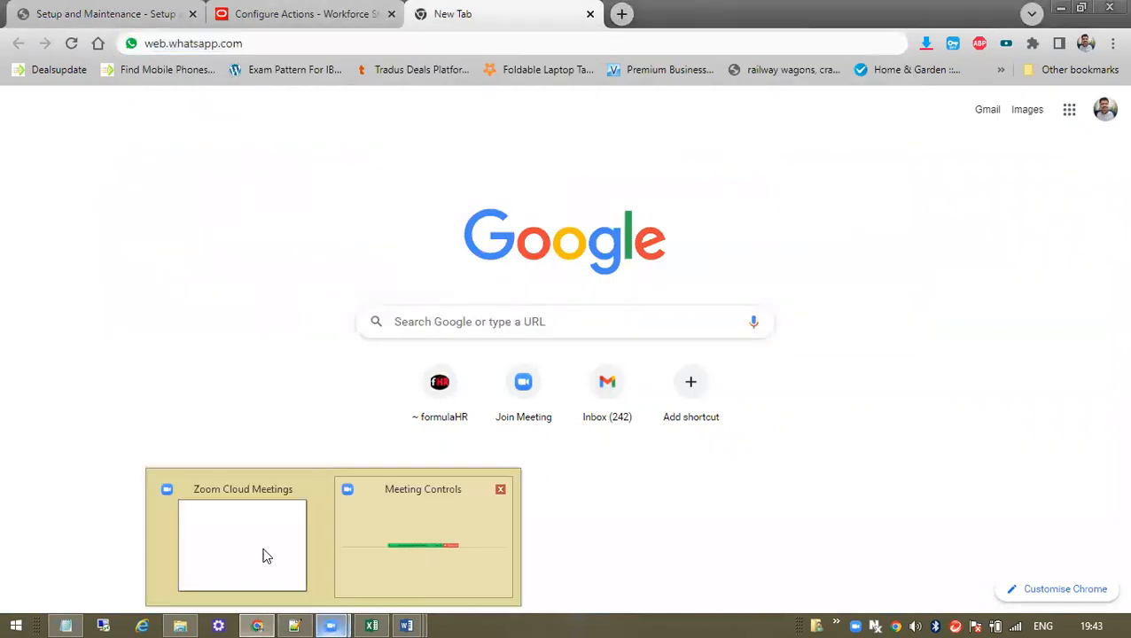
pyautogui.click(263, 554)
pyautogui.click(118, 13)
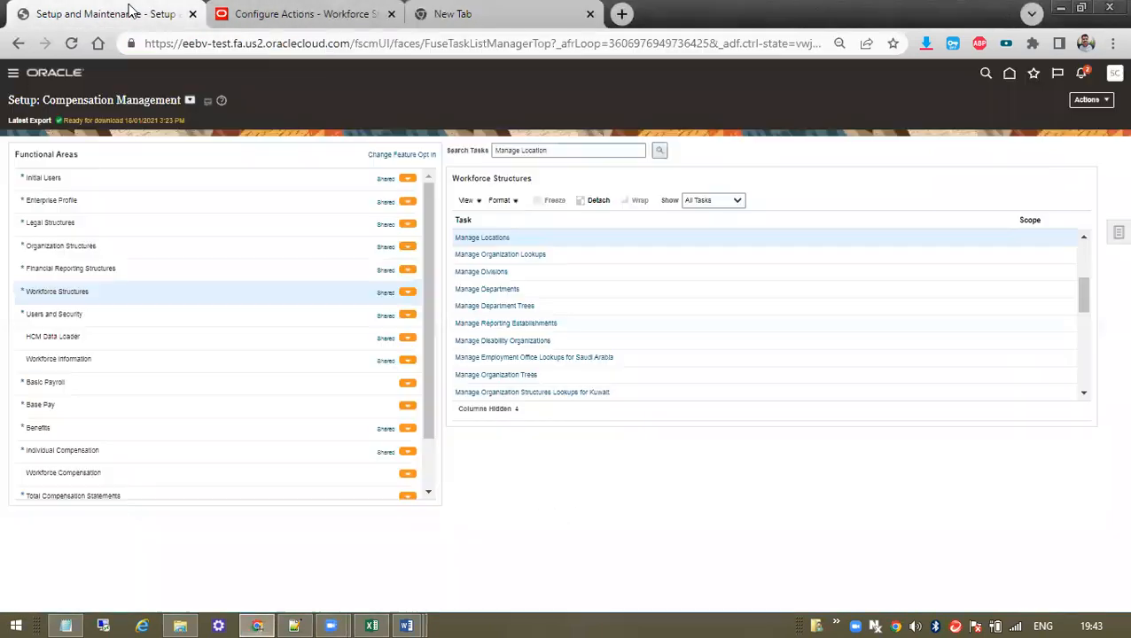
pyautogui.click(317, 9)
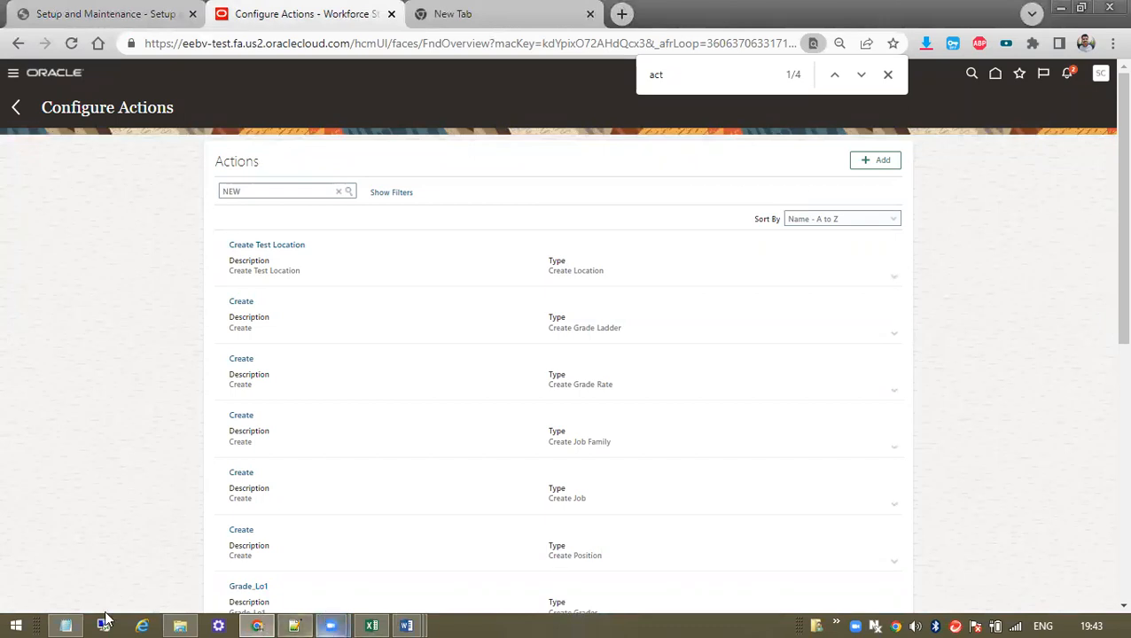
# Switch to the Notepad notes and replace Trainee with Nurse on the line below Doctor
pyautogui.click(68, 625)
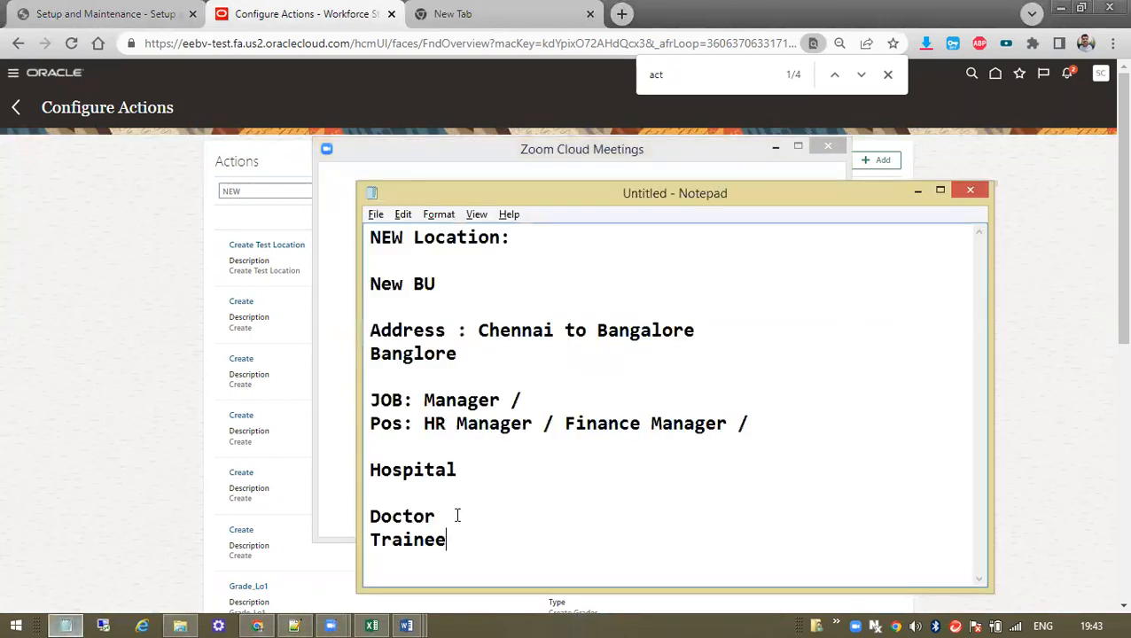
pyautogui.press('BackSpace')
pyautogui.press('BackSpace')
pyautogui.press('BackSpace')
pyautogui.press('BackSpace')
pyautogui.press('BackSpace')
pyautogui.press('BackSpace')
pyautogui.press('BackSpace')
pyautogui.press('BackSpace')
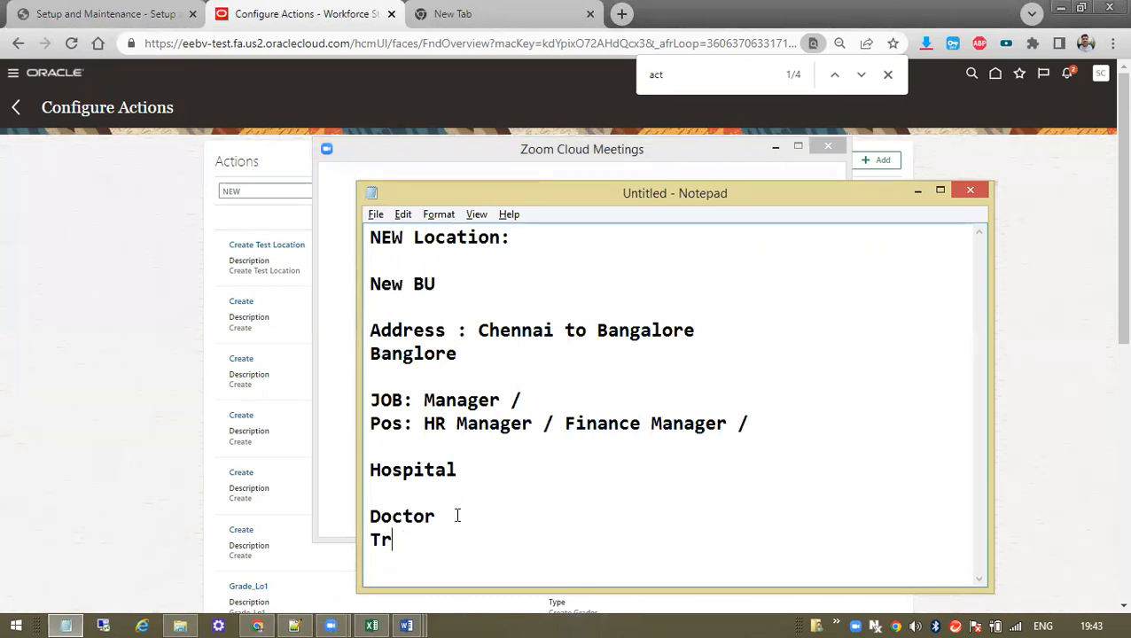
pyautogui.write('Nurse')
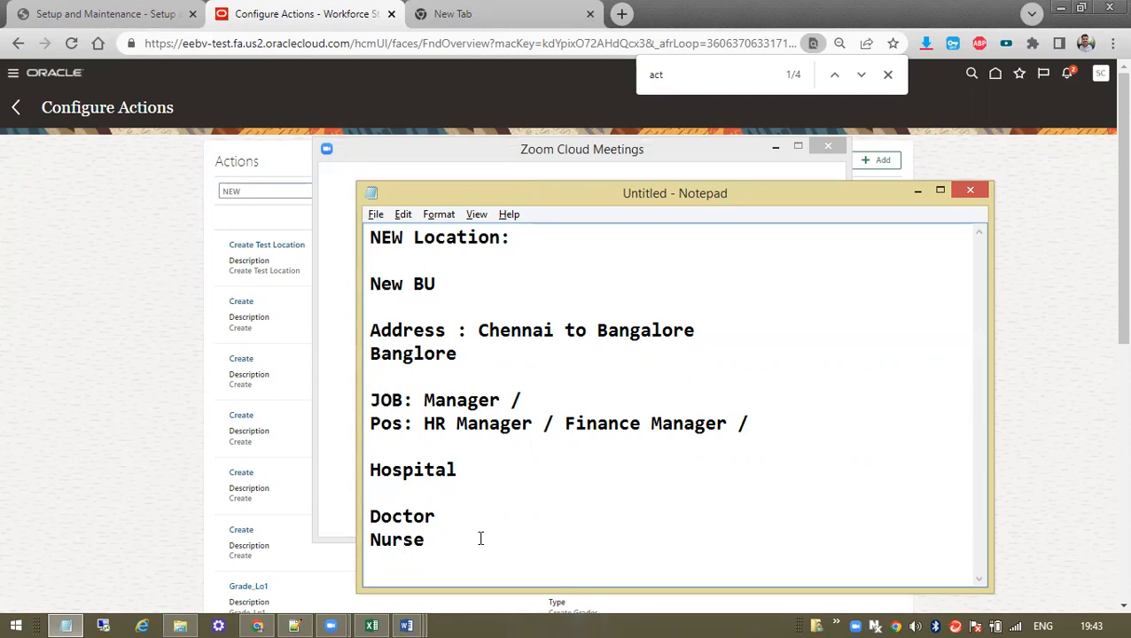
# Replace the Doctor and Nurse lines with Schoold directly beneath Hospital, followed by a blank line and Teacher
pyautogui.moveTo(480, 538); pyautogui.dragTo(343, 510)
pyautogui.moveTo(427, 541); pyautogui.dragTo(360, 501)
pyautogui.write('Schoold')
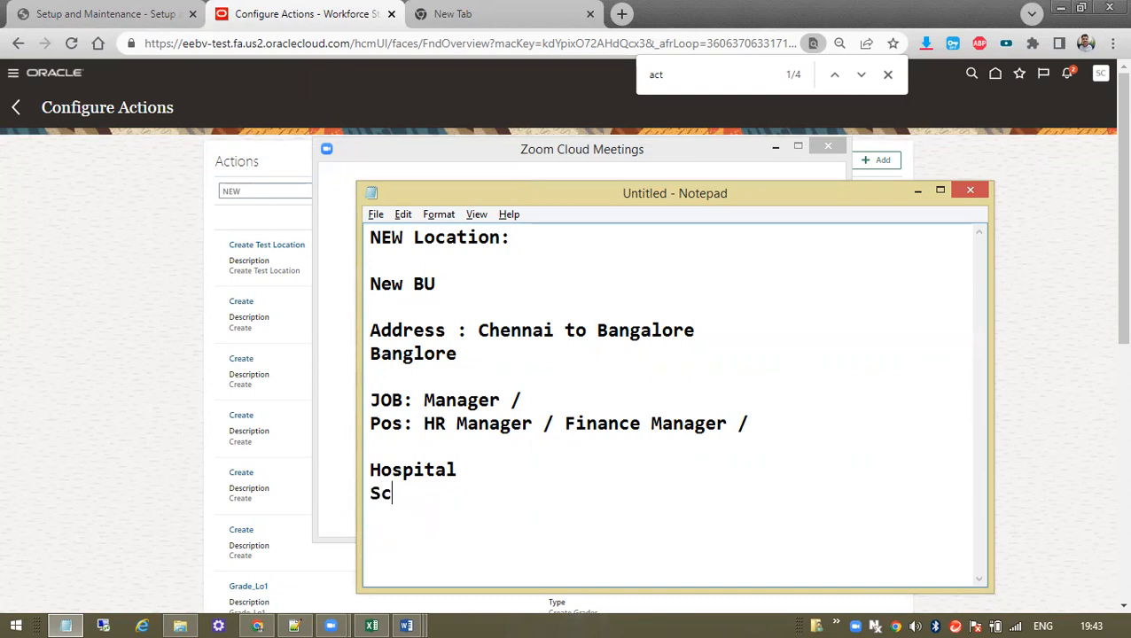
pyautogui.press('Return')
pyautogui.press('Return')
pyautogui.write('Teacher')
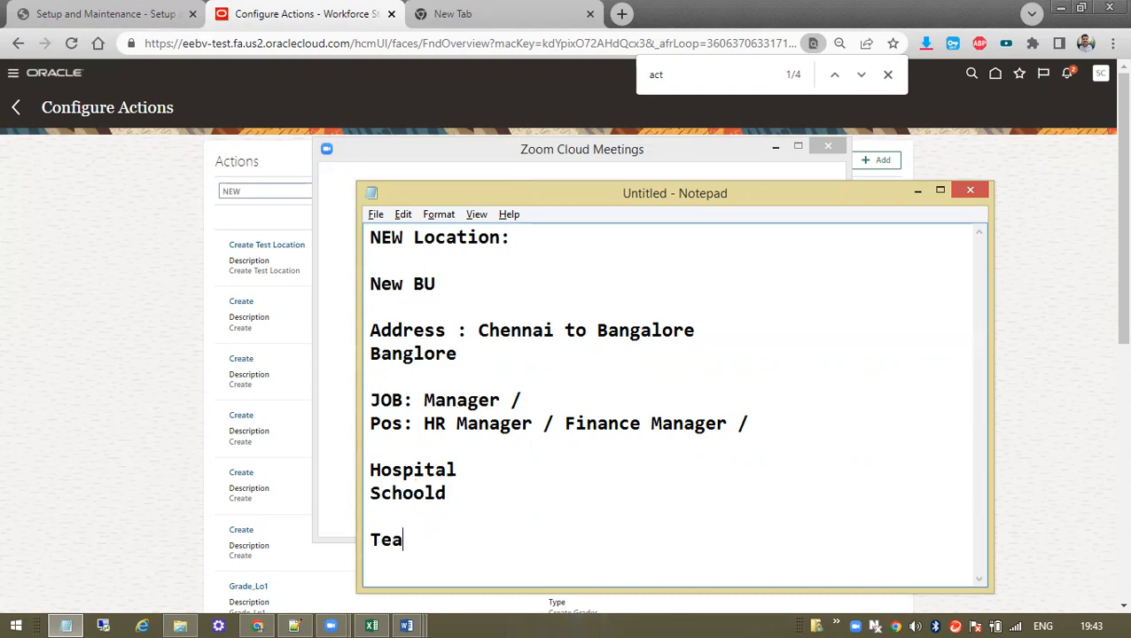
pyautogui.press('Return')
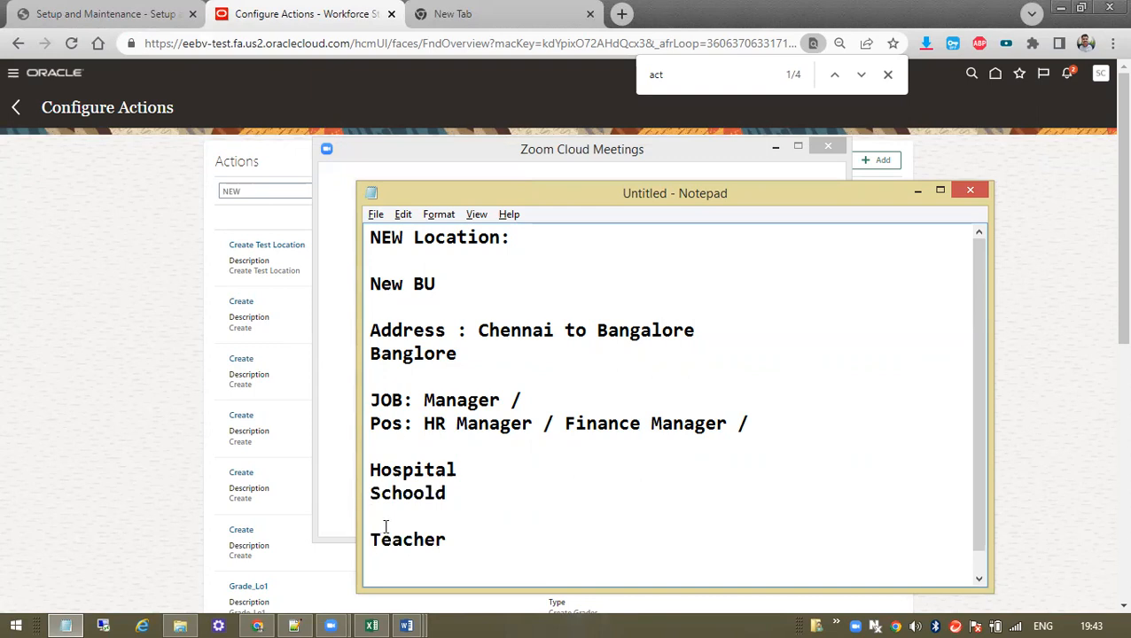
# Highlight the JOB line and the Teacher line in turn to compare the two job examples
pyautogui.moveTo(379, 399); pyautogui.dragTo(509, 400)
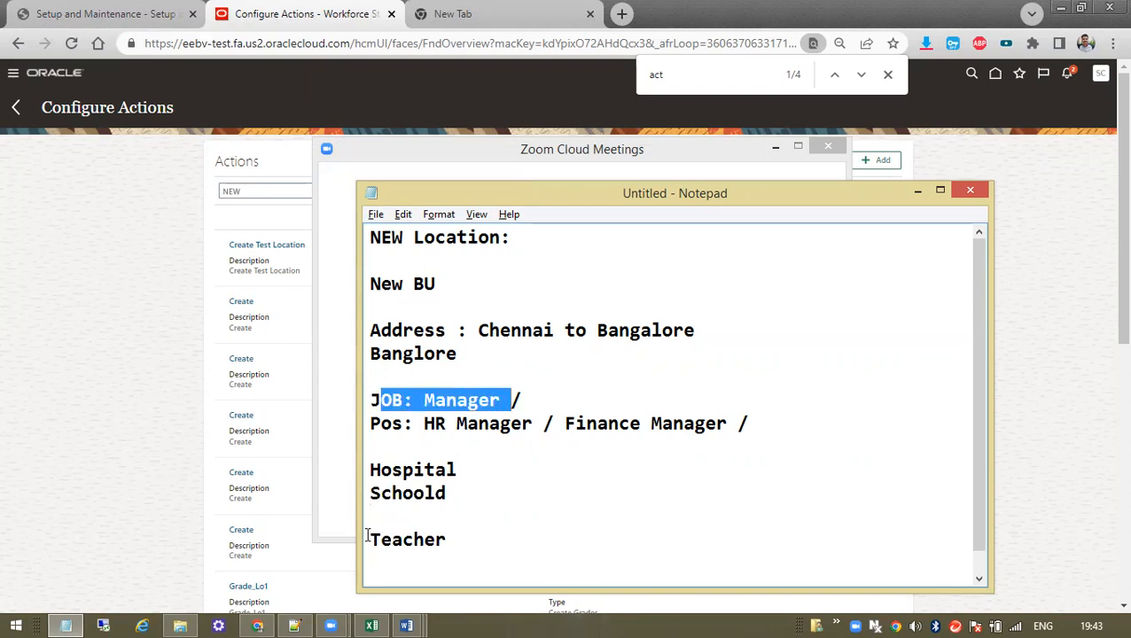
pyautogui.moveTo(370, 538); pyautogui.dragTo(471, 537)
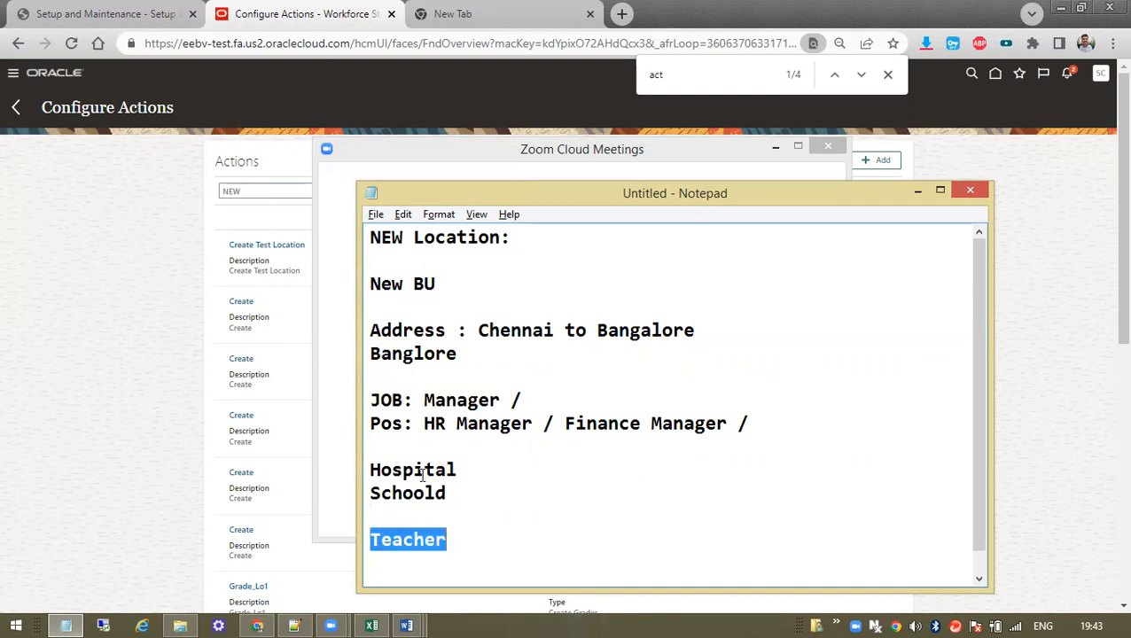
pyautogui.moveTo(379, 399); pyautogui.dragTo(538, 400)
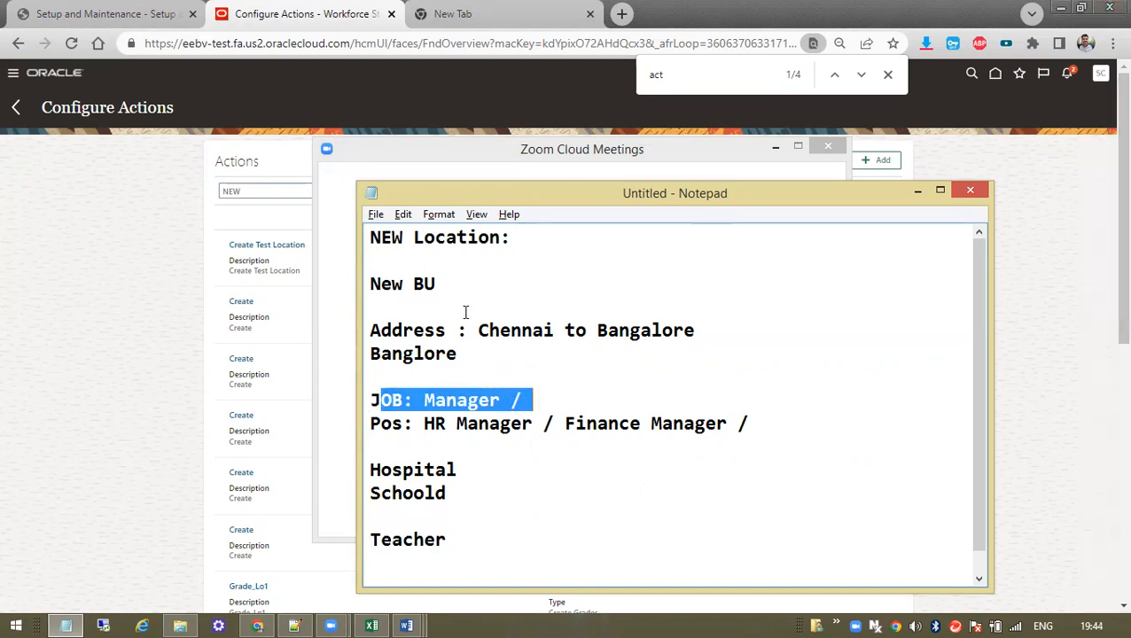
# Put the notes away, switch to the Creating Jobs_TEST 6 Word document, and review its opening sections and first procedure steps
pyautogui.click(916, 192)
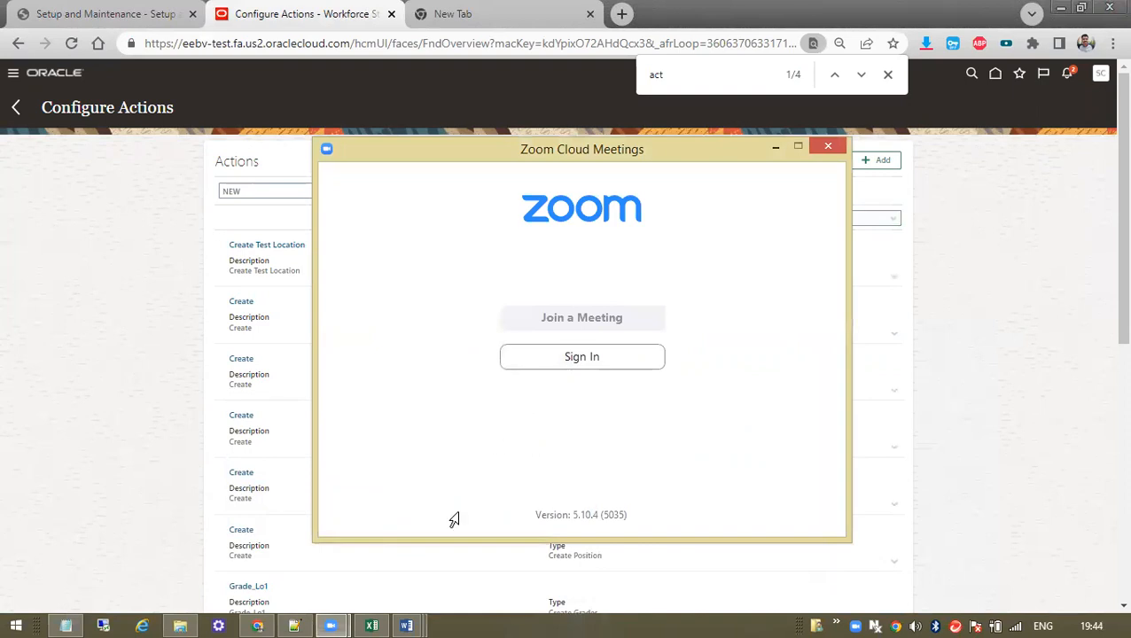
pyautogui.click(406, 626)
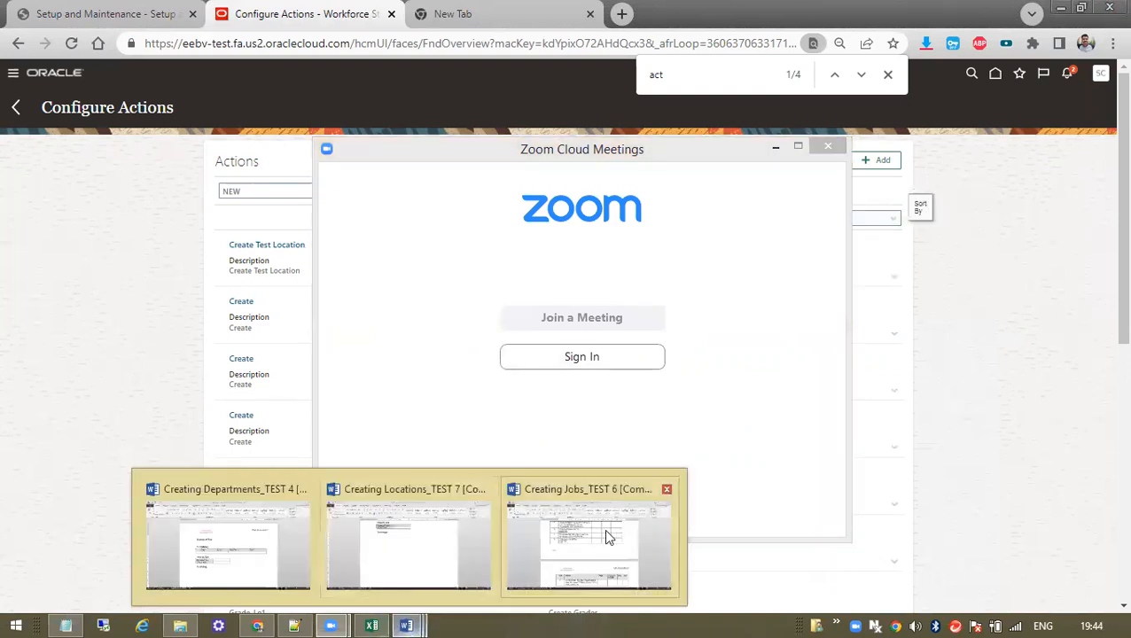
pyautogui.click(607, 538)
pyautogui.scroll(5, 593, 490)
pyautogui.scroll(15, 594, 491)
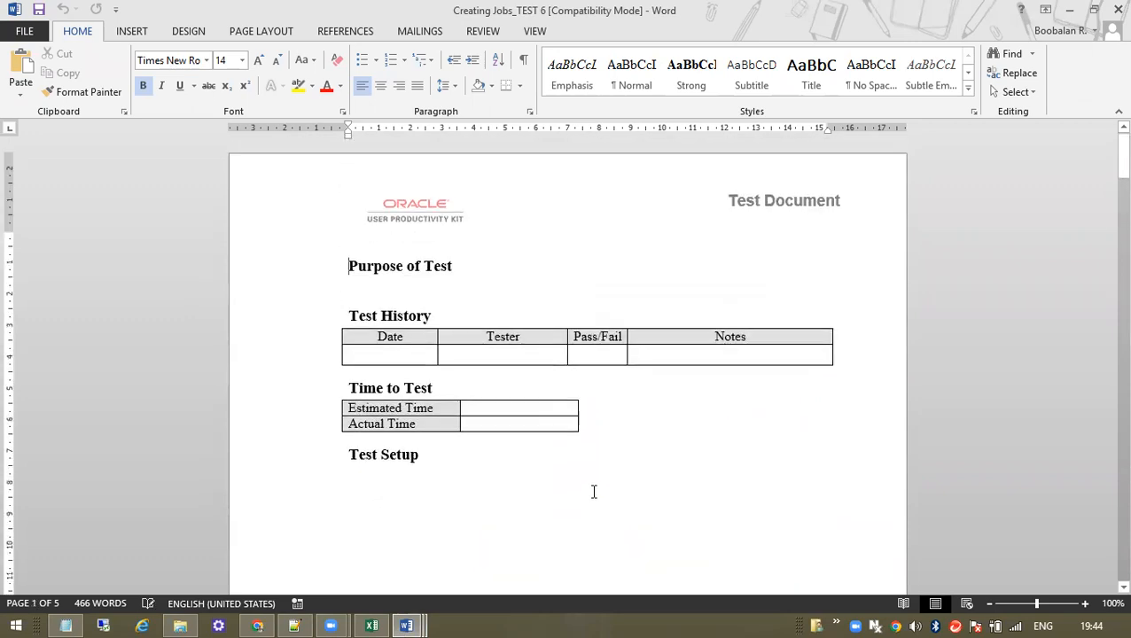
pyautogui.scroll(-5, 594, 490)
pyautogui.scroll(-6, 492, 465)
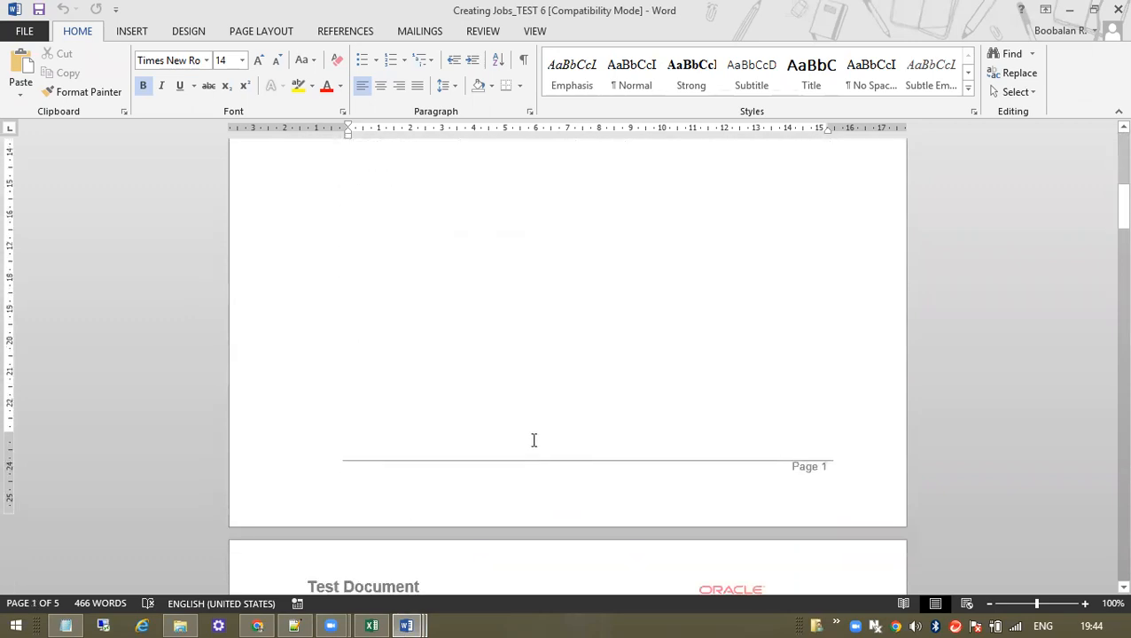
pyautogui.scroll(-10, 534, 441)
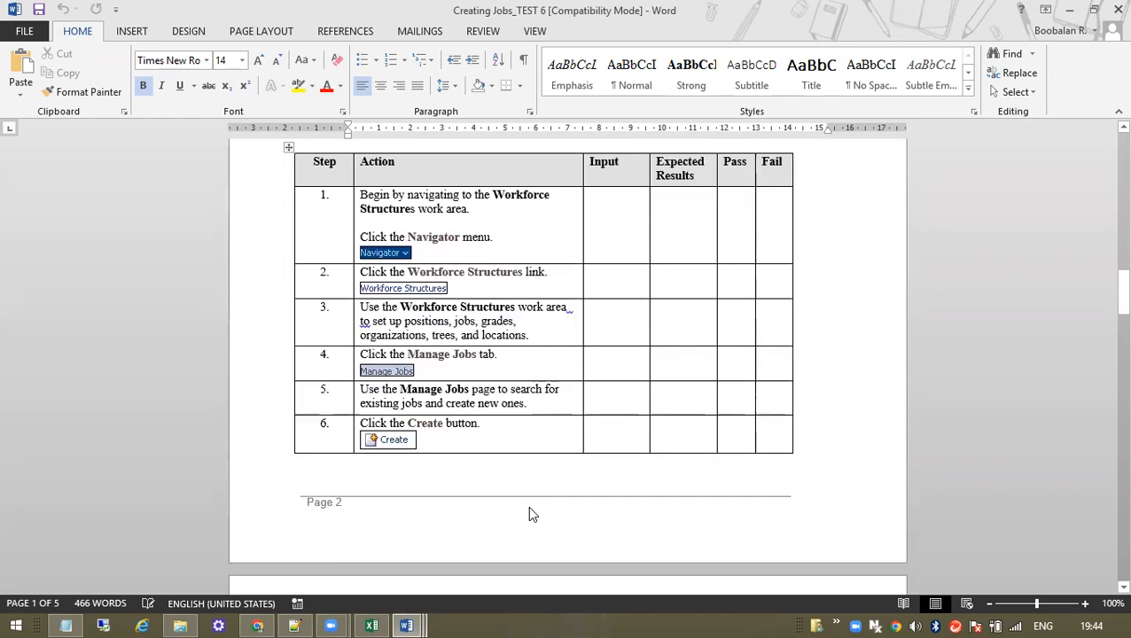
pyautogui.scroll(-5, 529, 514)
pyautogui.scroll(6, 579, 482)
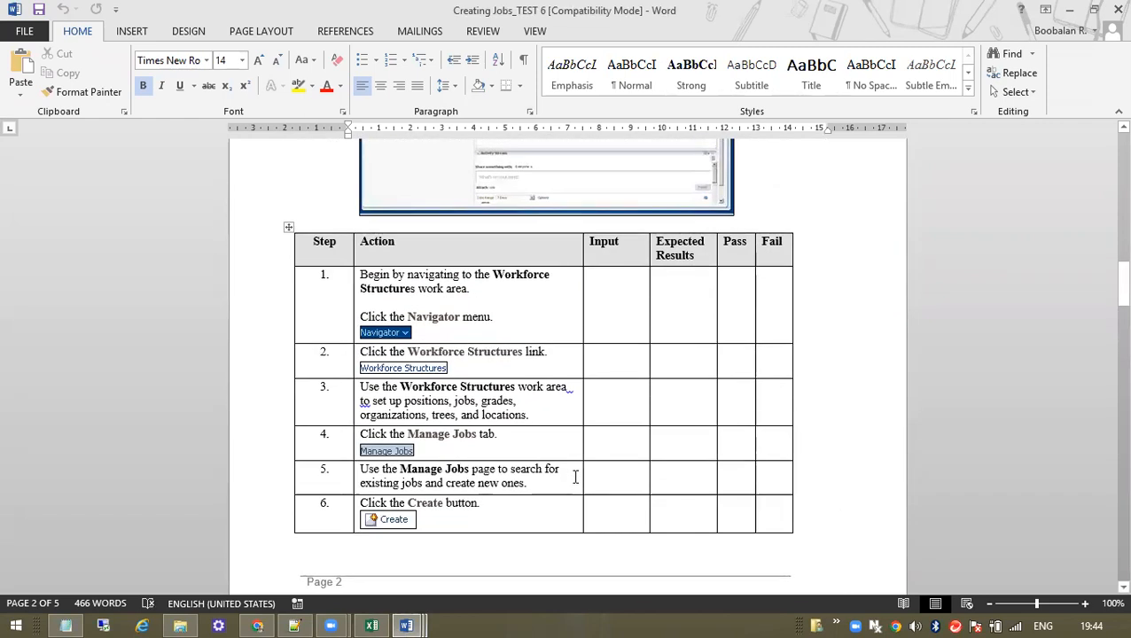
pyautogui.scroll(3, 575, 477)
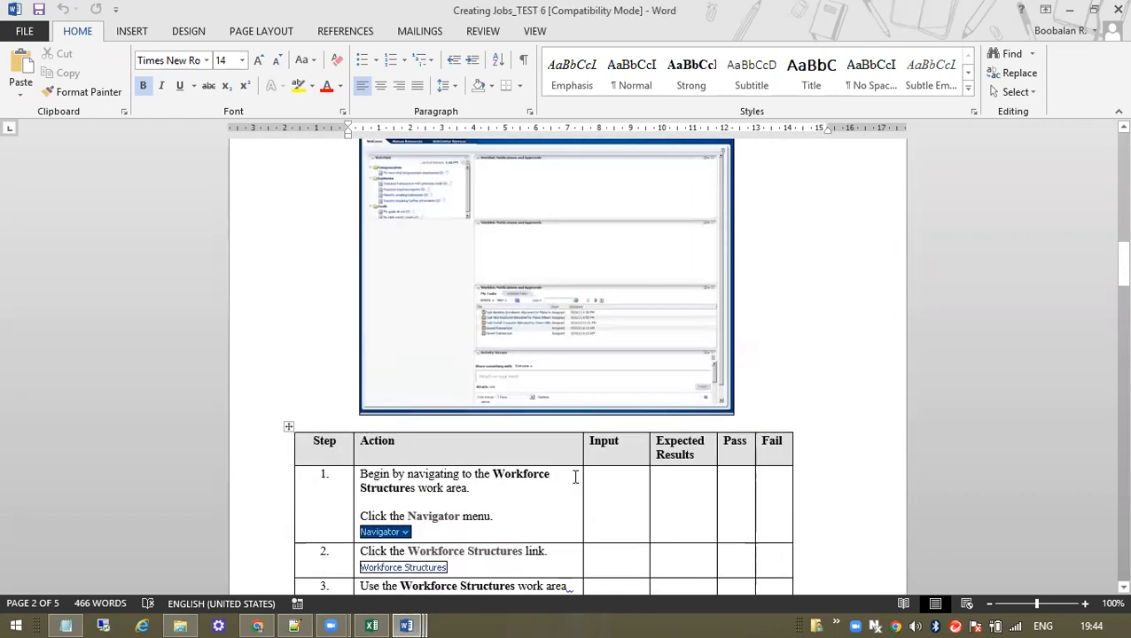
# Return to the Notepad notes and add the lines Actions and Actions Reason beneath the NEW Location heading
pyautogui.click(67, 625)
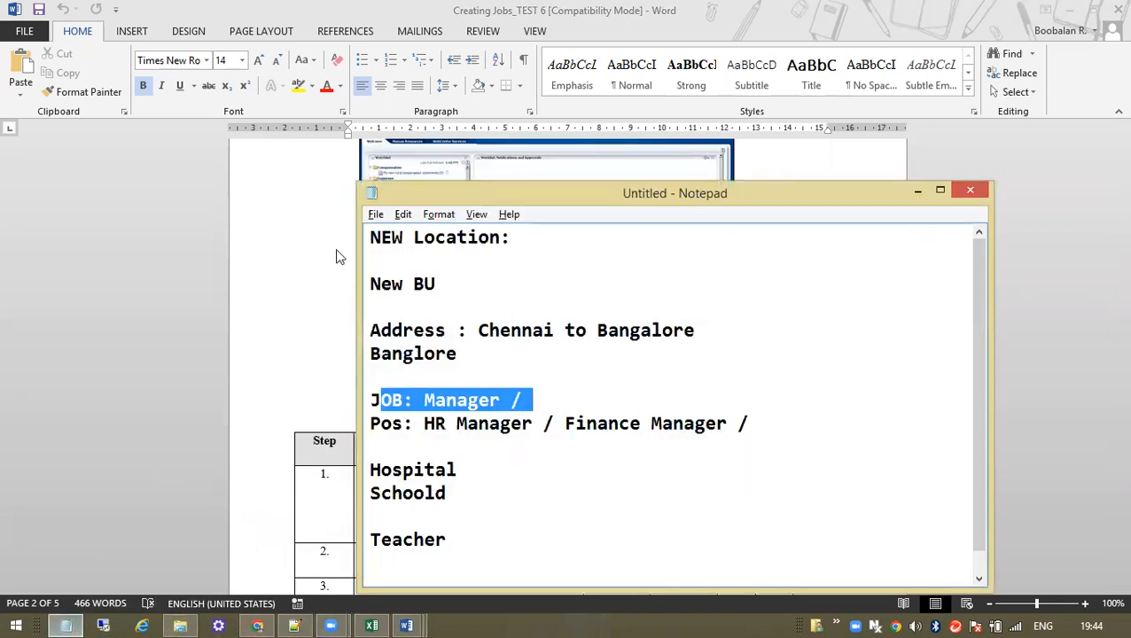
pyautogui.click(370, 241)
pyautogui.write('Action')
pyautogui.write('a')
pyautogui.press('BackSpace')
pyautogui.write('s')
pyautogui.press('Return')
pyautogui.write('Action')
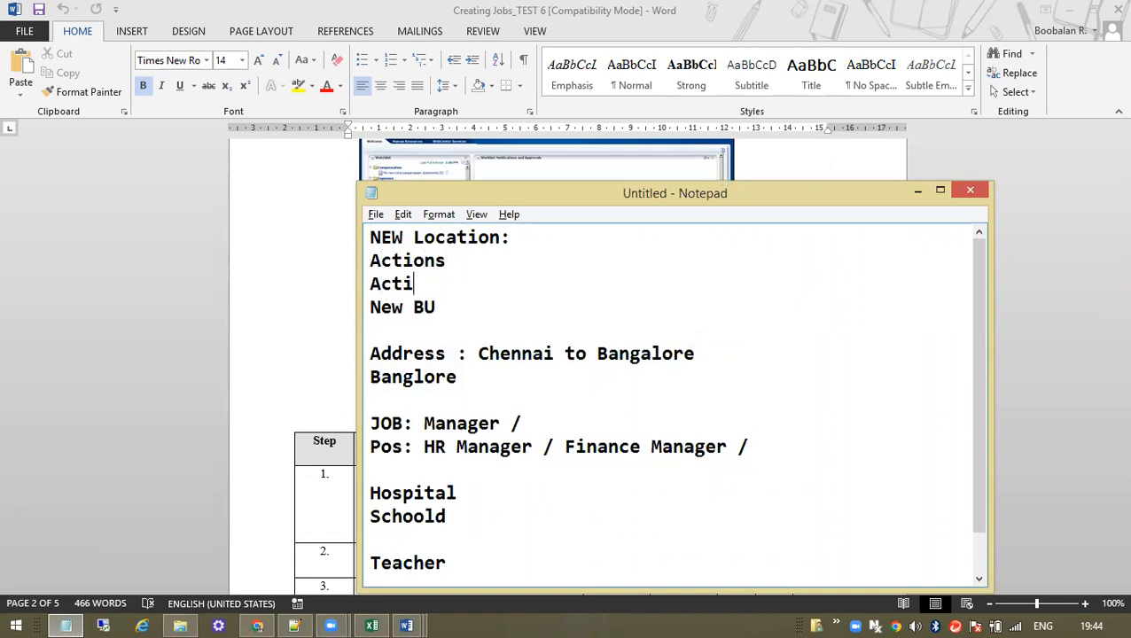
pyautogui.write('s Reas')
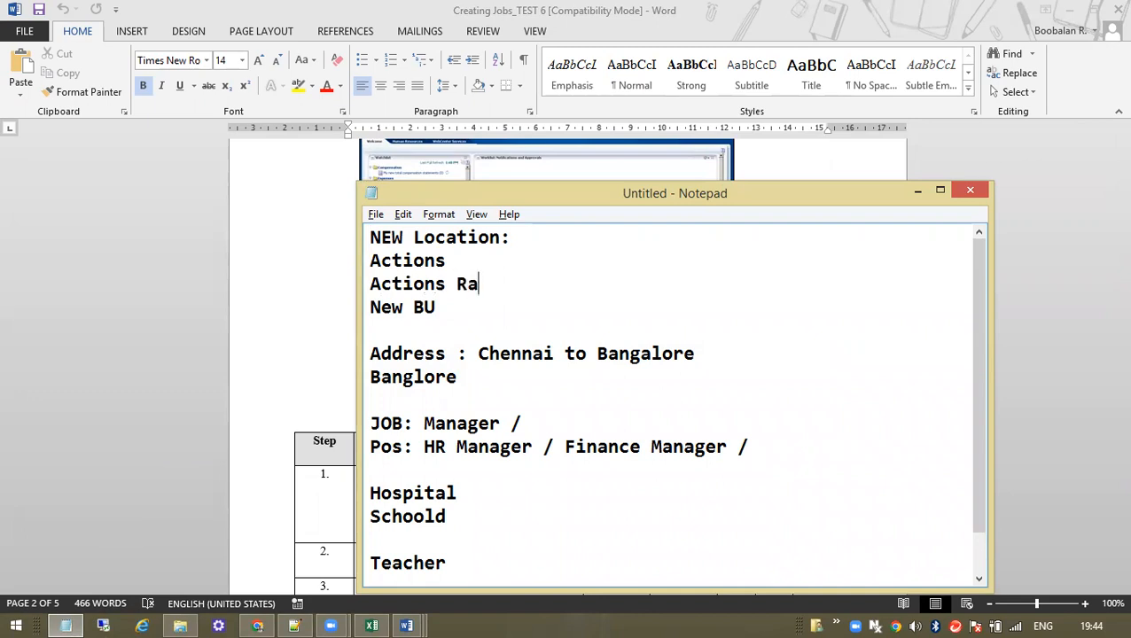
pyautogui.press('BackSpace')
pyautogui.press('BackSpace')
pyautogui.write('eason')
pyautogui.press('Return')
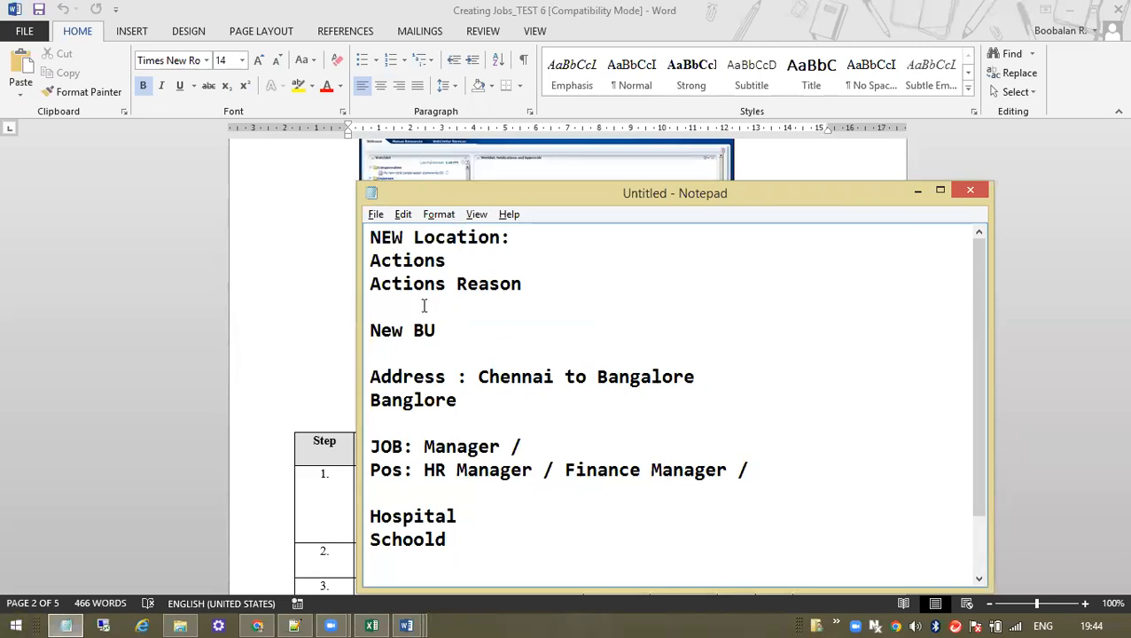
# Below Actions Reason, add Location and Department on consecutive lines, leaving a blank line before New BU
pyautogui.press('Return')
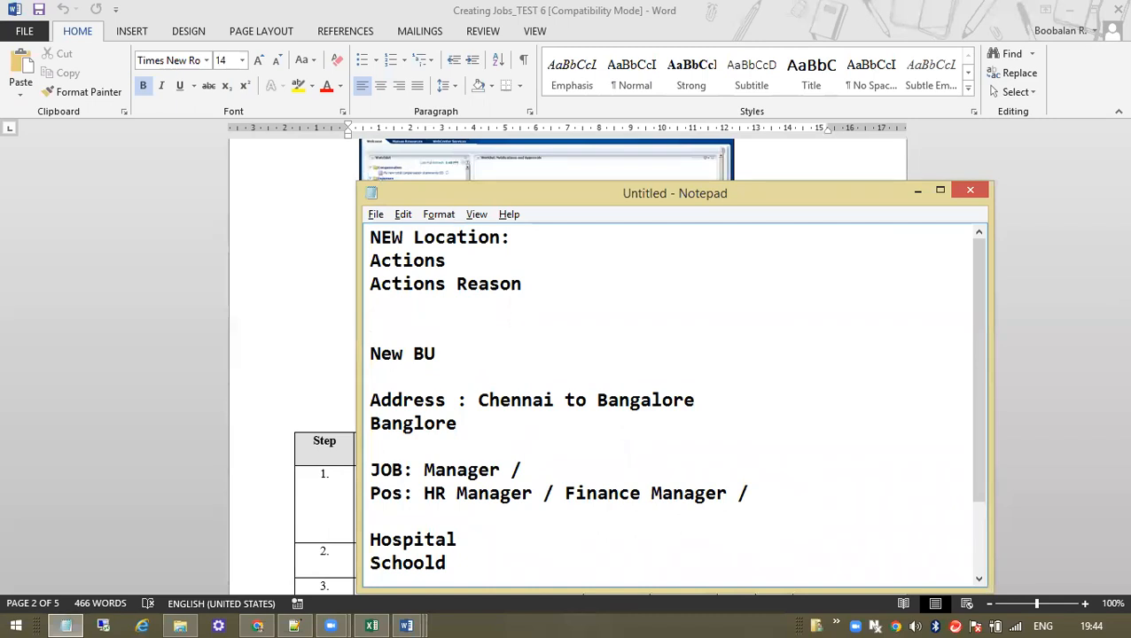
pyautogui.write('Department')
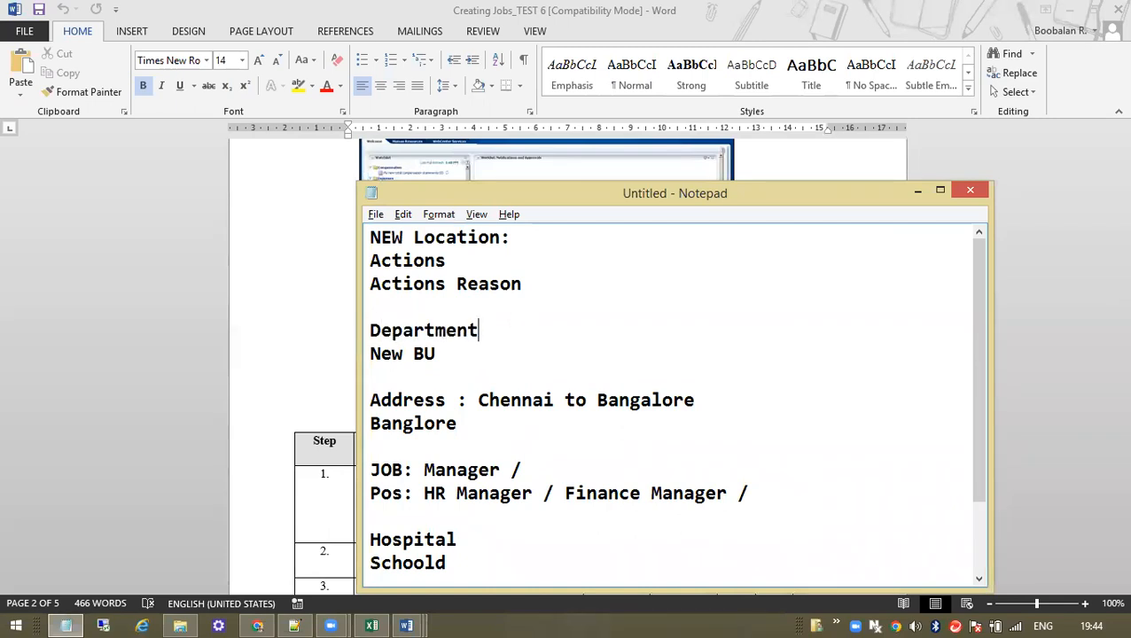
pyautogui.press('Return')
pyautogui.write('Lo')
pyautogui.press('BackSpace')
pyautogui.press('BackSpace')
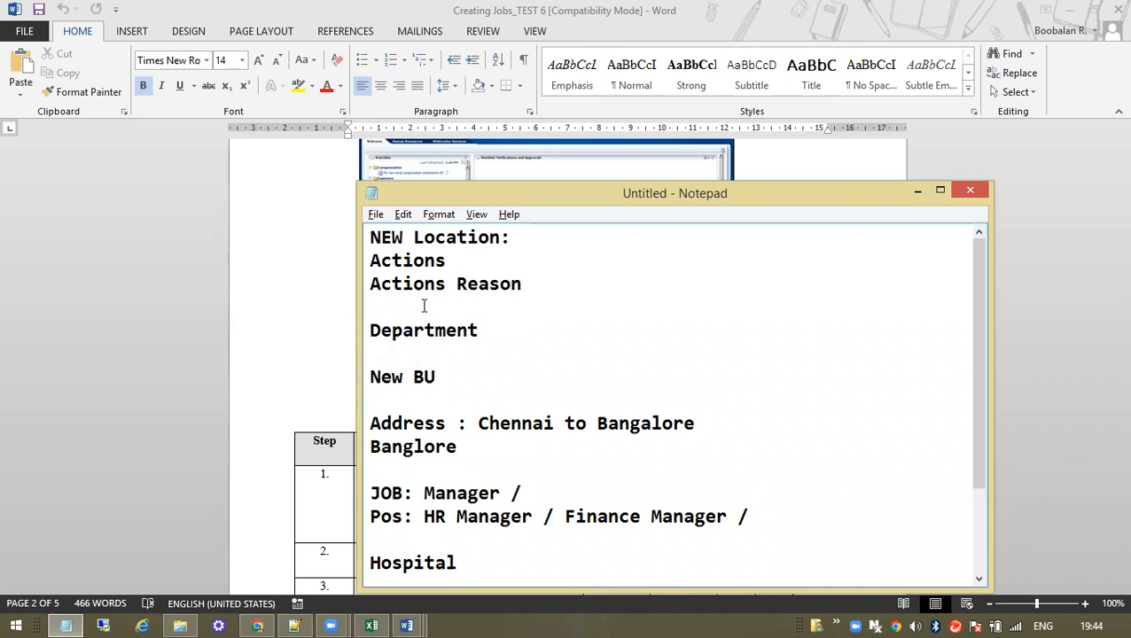
pyautogui.write('Location')
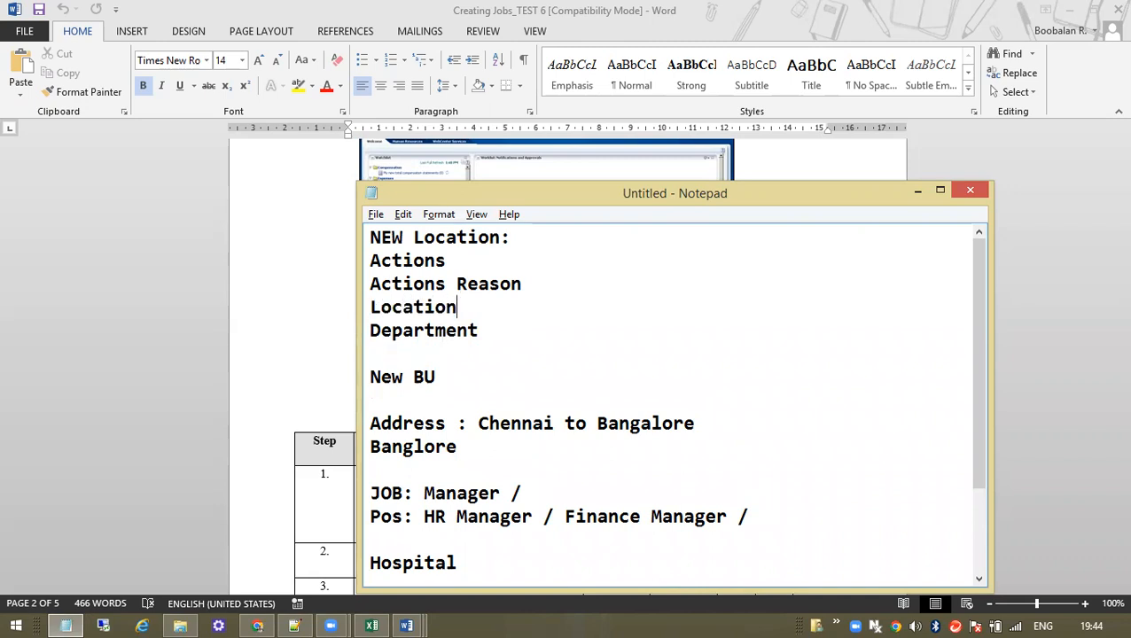
# Add the line JOBS below Department in the list of structures
pyautogui.press('Down')
pyautogui.press('End')
pyautogui.press('Return')
pyautogui.write('JOBN')
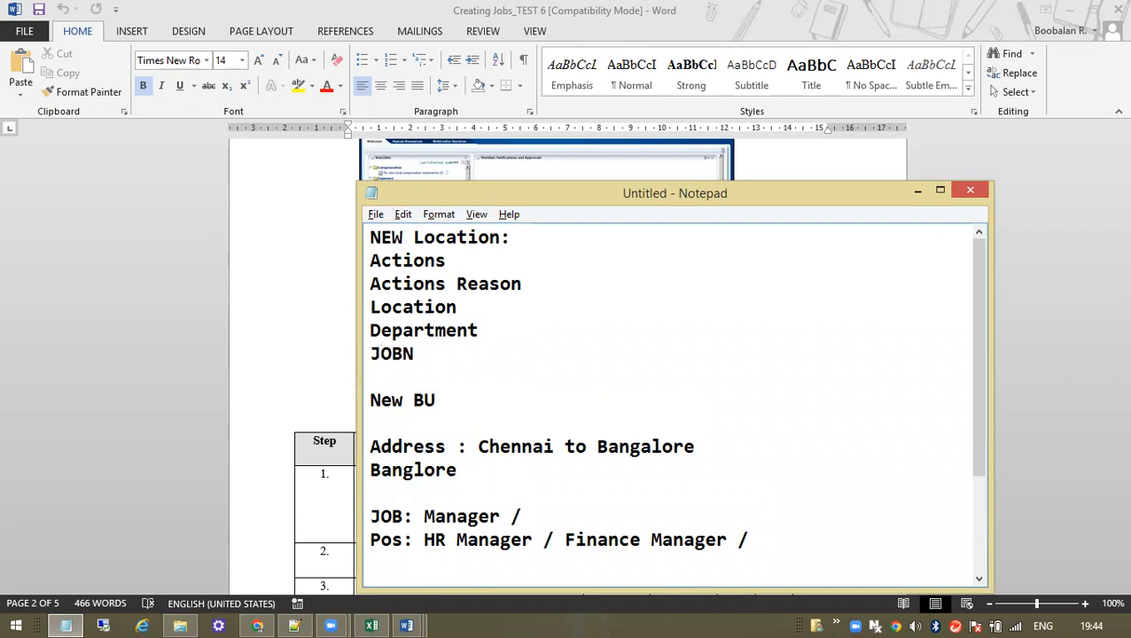
pyautogui.press('BackSpace')
pyautogui.write('s')
pyautogui.press('BackSpace')
pyautogui.write('S')
# Switch back to the Creating Jobs_TEST 6 document and examine the remaining job creation steps through the end of the procedure
pyautogui.click(346, 290)
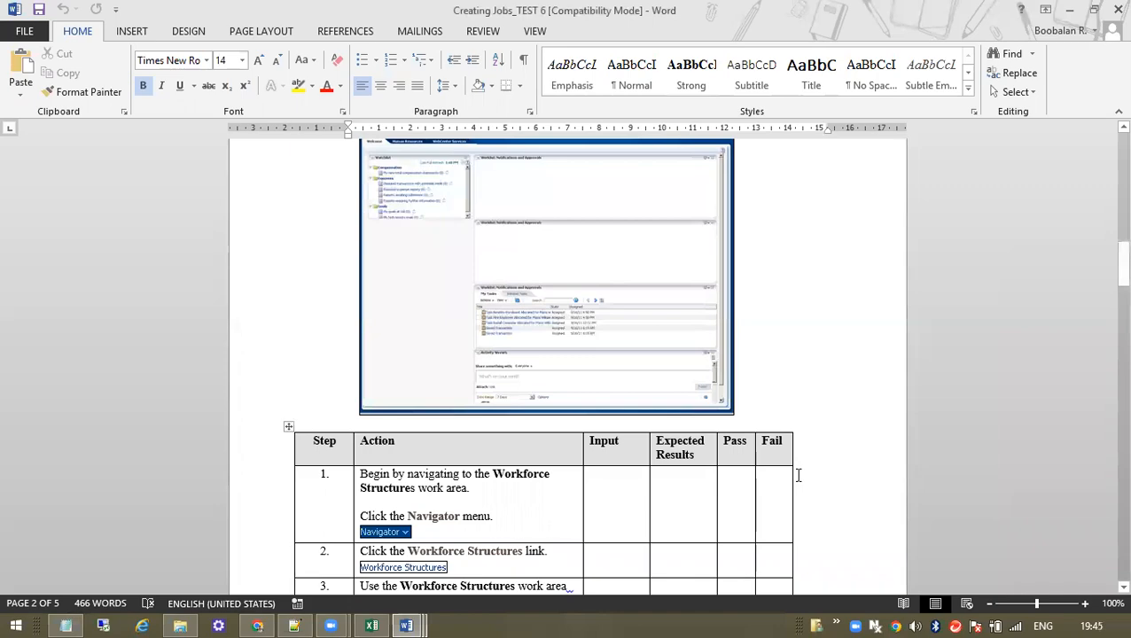
pyautogui.scroll(-15, 796, 483)
pyautogui.scroll(-15, 854, 417)
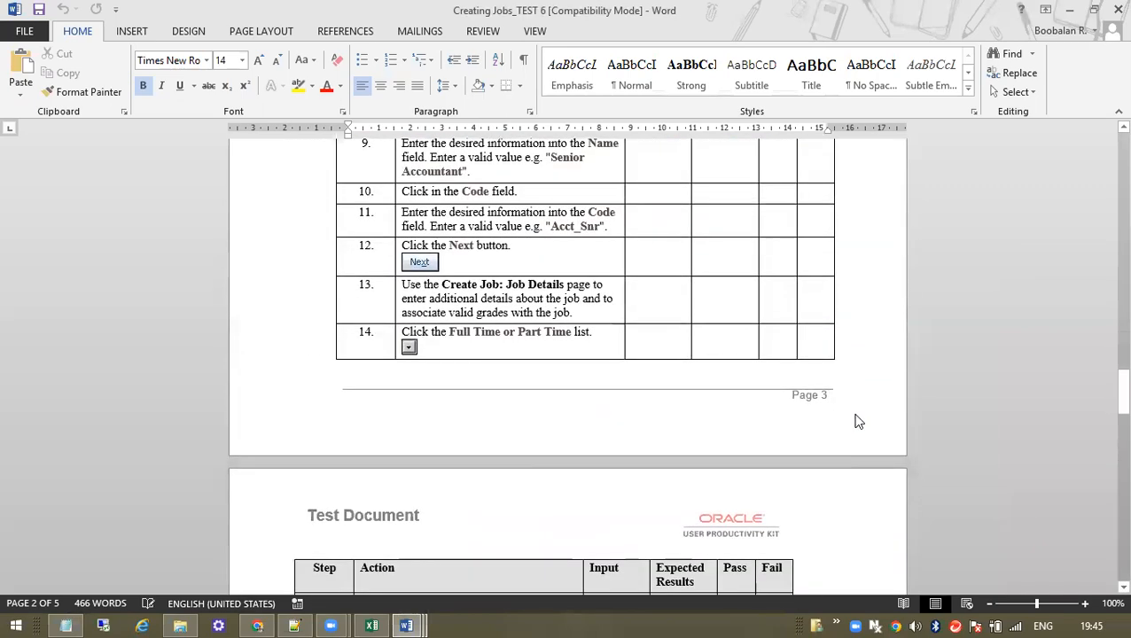
pyautogui.scroll(-1, 818, 437)
pyautogui.click(253, 624)
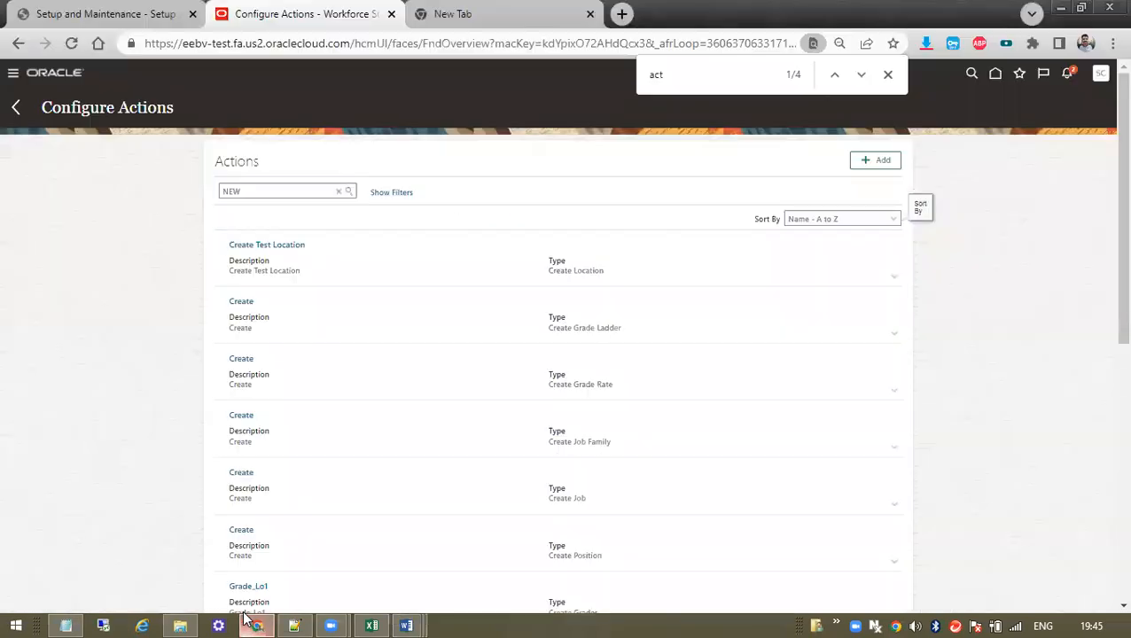
pyautogui.click(248, 620)
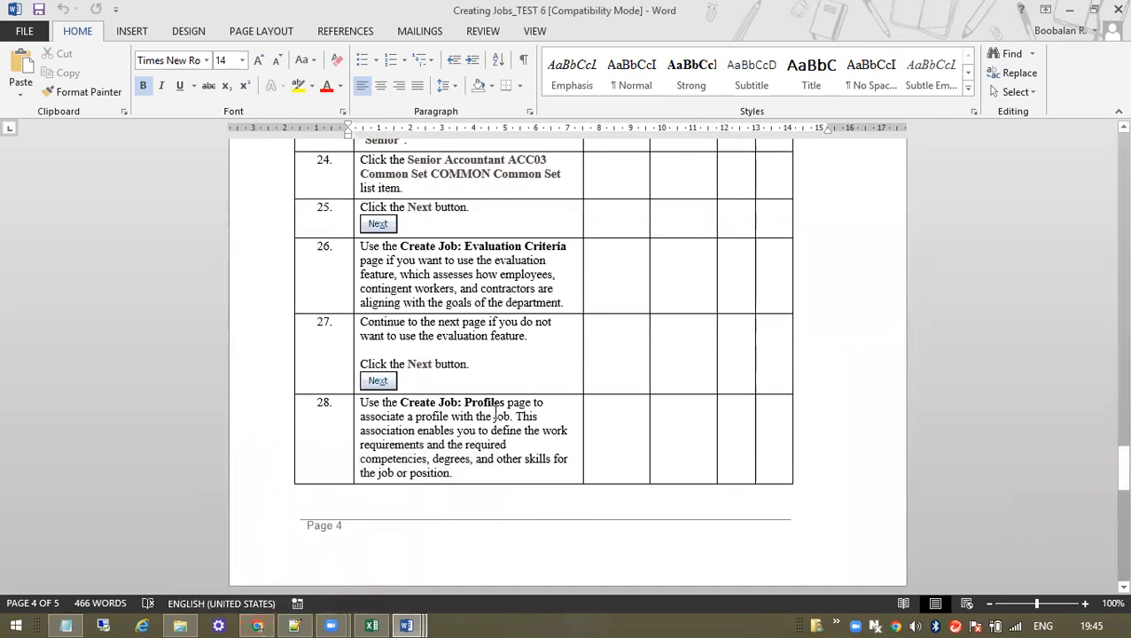
pyautogui.scroll(-5, 536, 404)
pyautogui.scroll(-3, 641, 388)
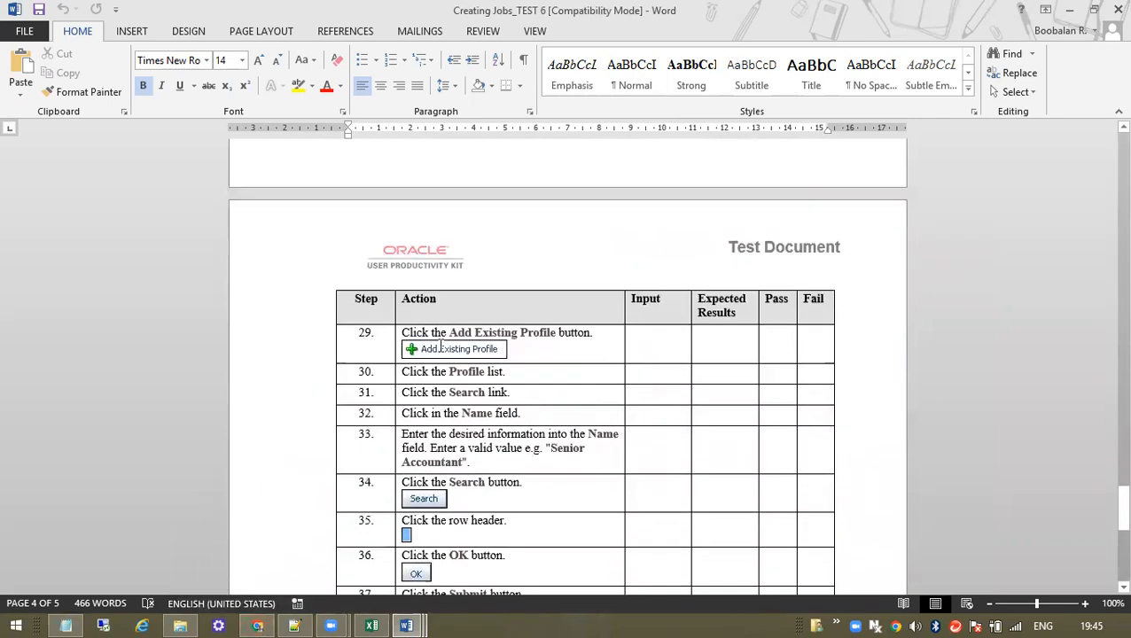
pyautogui.scroll(5, 648, 441)
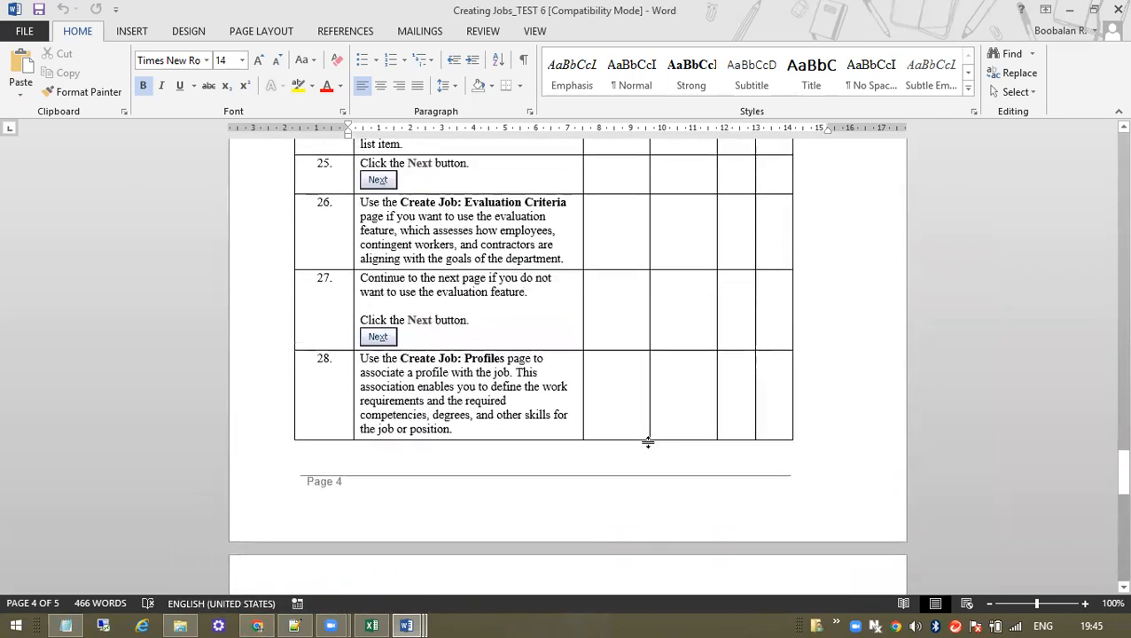
pyautogui.scroll(-5, 637, 499)
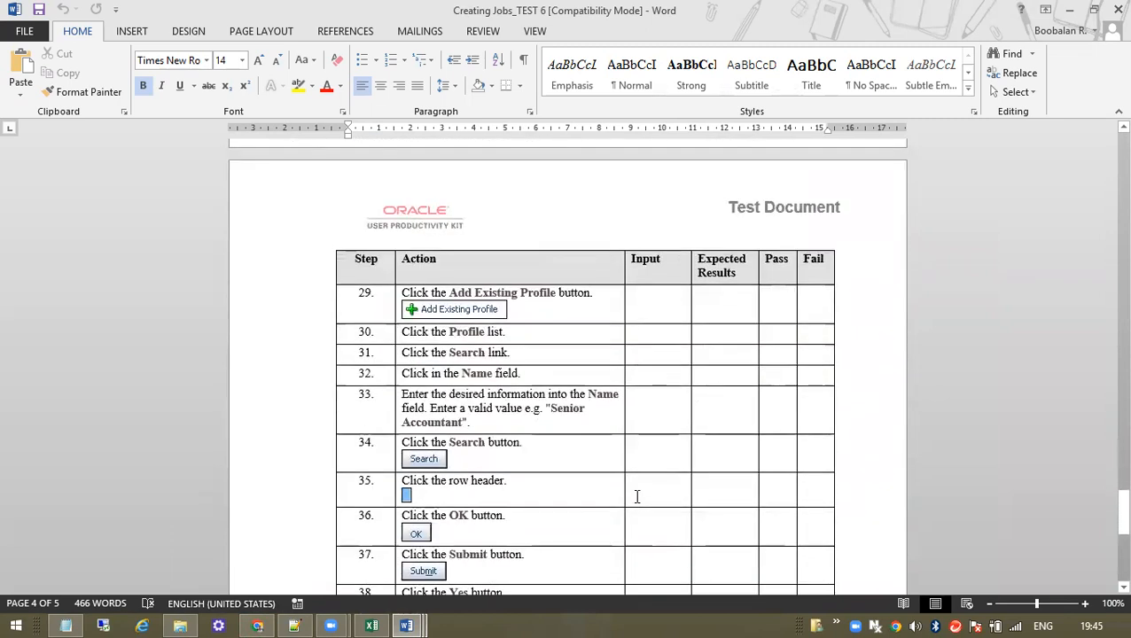
pyautogui.scroll(-2, 538, 444)
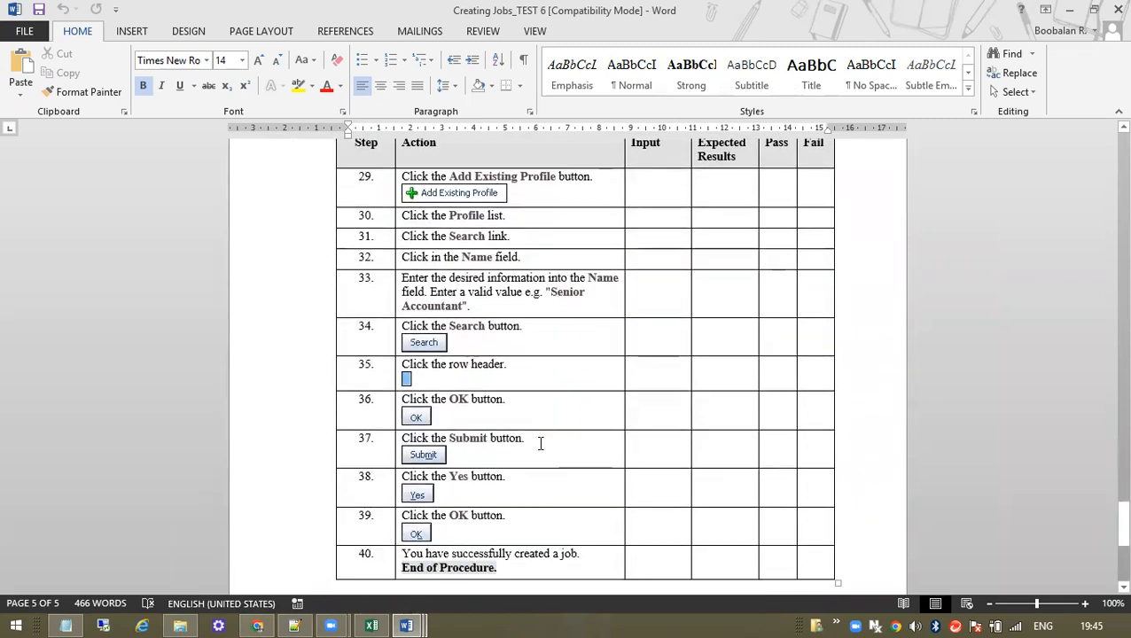
# Highlight the "Senior Accountant" example in step 33 and bring the Notepad notes back up
pyautogui.moveTo(542, 288)
pyautogui.mouseDown()
pyautogui.moveTo(583, 300)
pyautogui.moveTo(556, 300)
pyautogui.mouseUp()
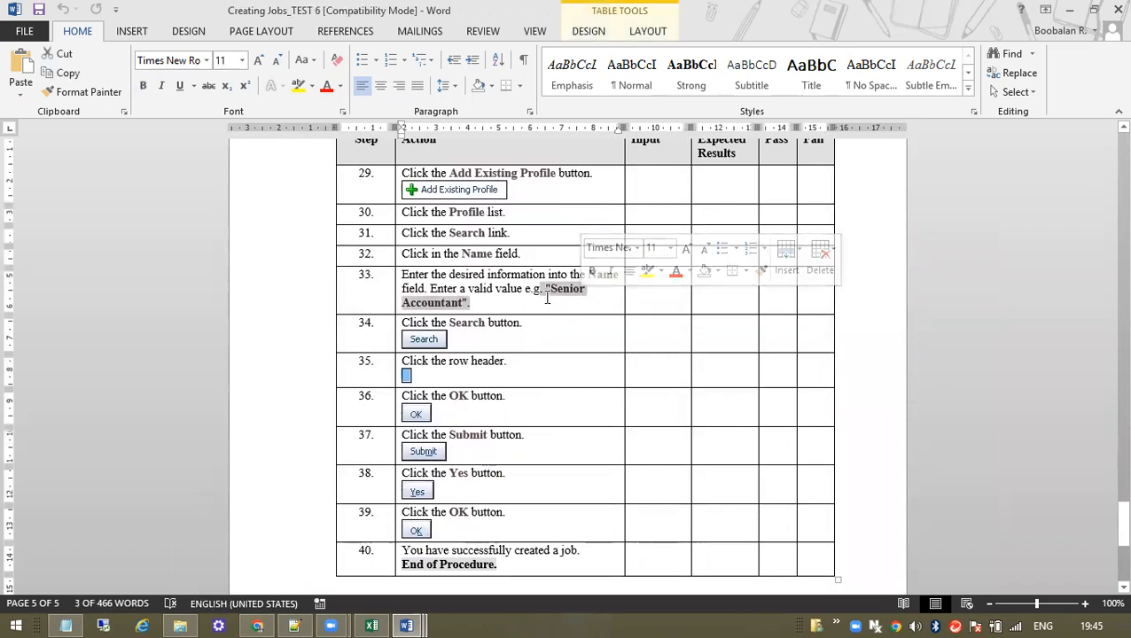
pyautogui.click(65, 626)
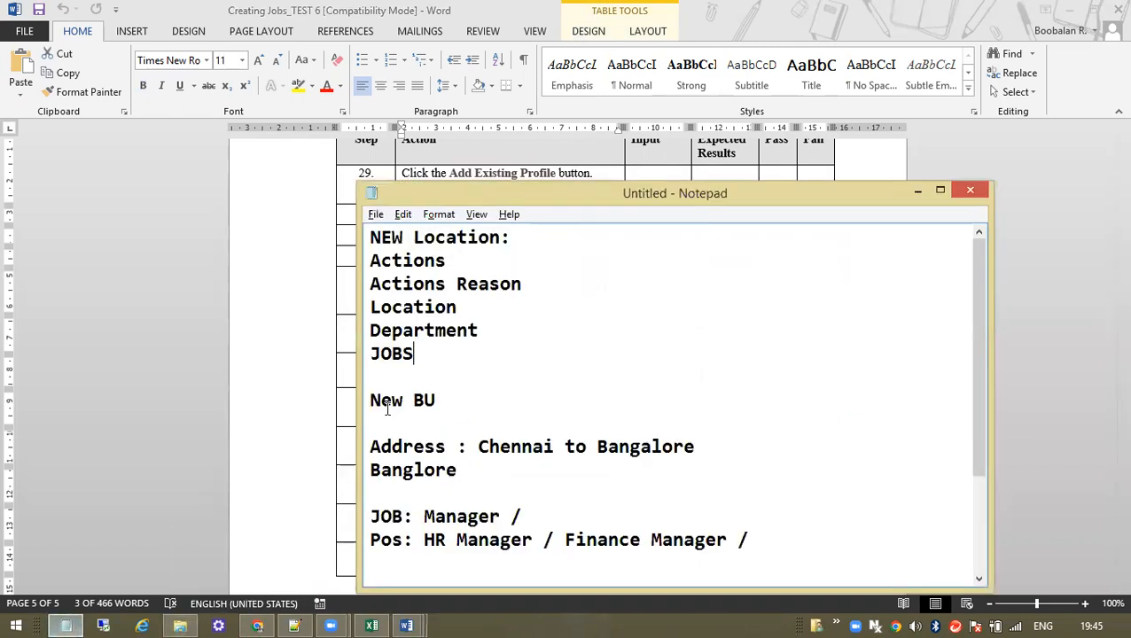
# Return to the Creating Jobs document, reselect the "Senior Accountant" example in step 33 and review the procedure from step 15 to the end
pyautogui.moveTo(568, 478); pyautogui.dragTo(784, 540)
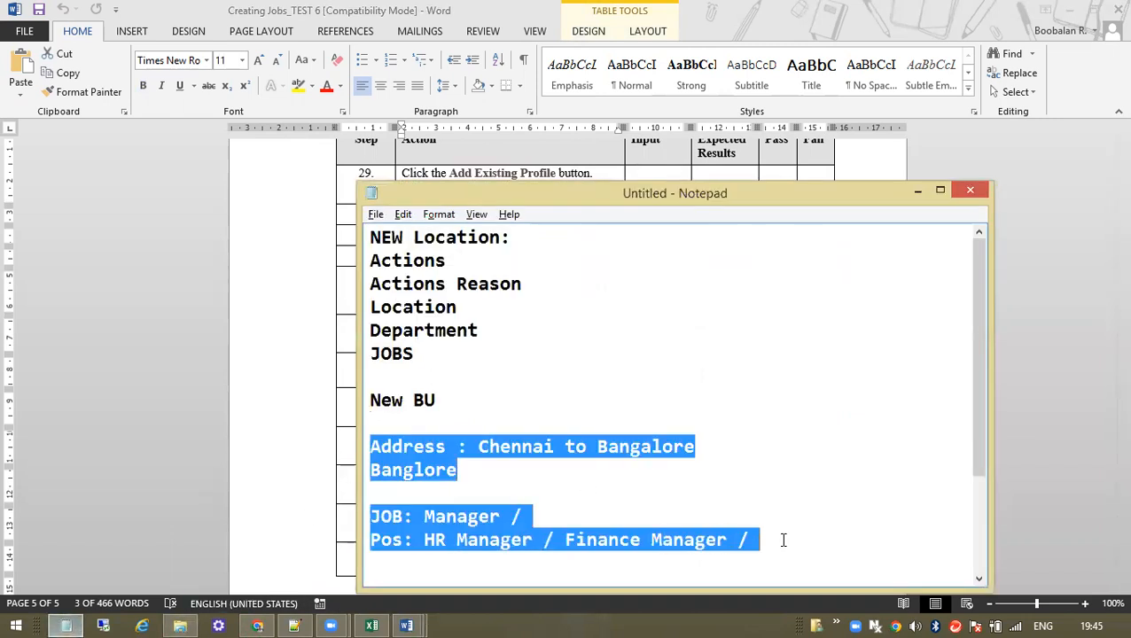
pyautogui.click(216, 419)
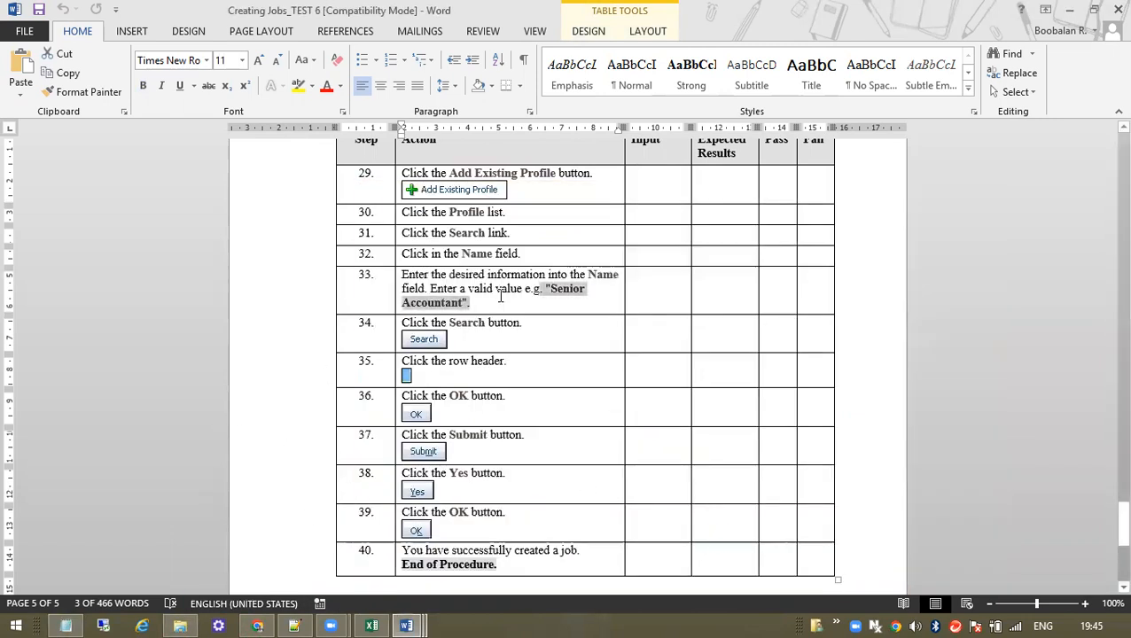
pyautogui.click(550, 291)
pyautogui.moveTo(550, 289); pyautogui.dragTo(568, 303)
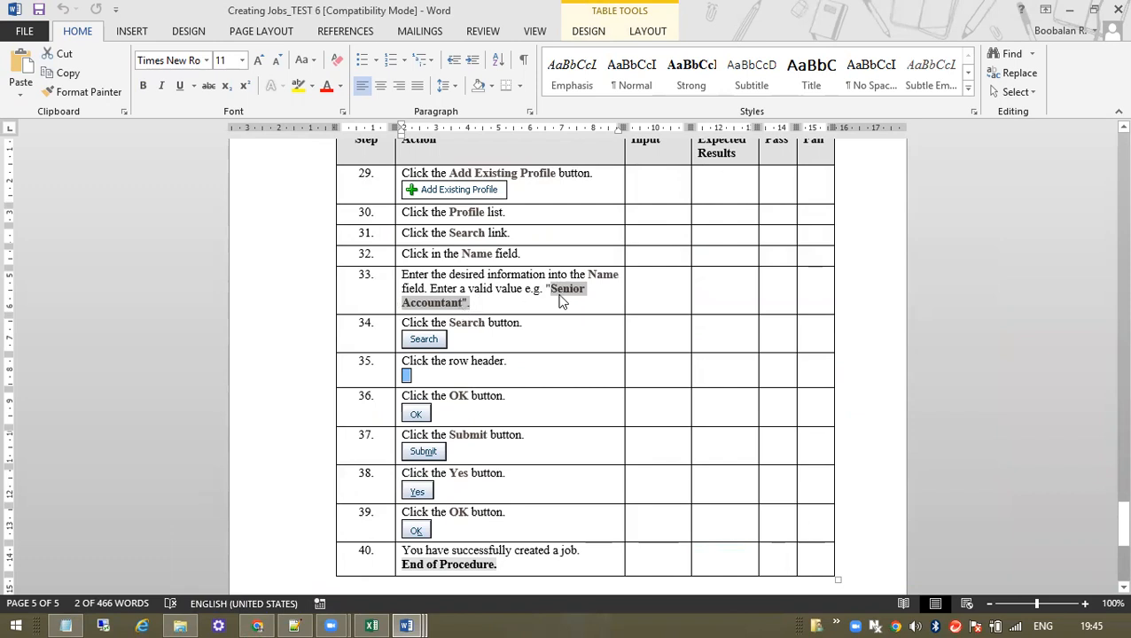
pyautogui.scroll(10, 560, 406)
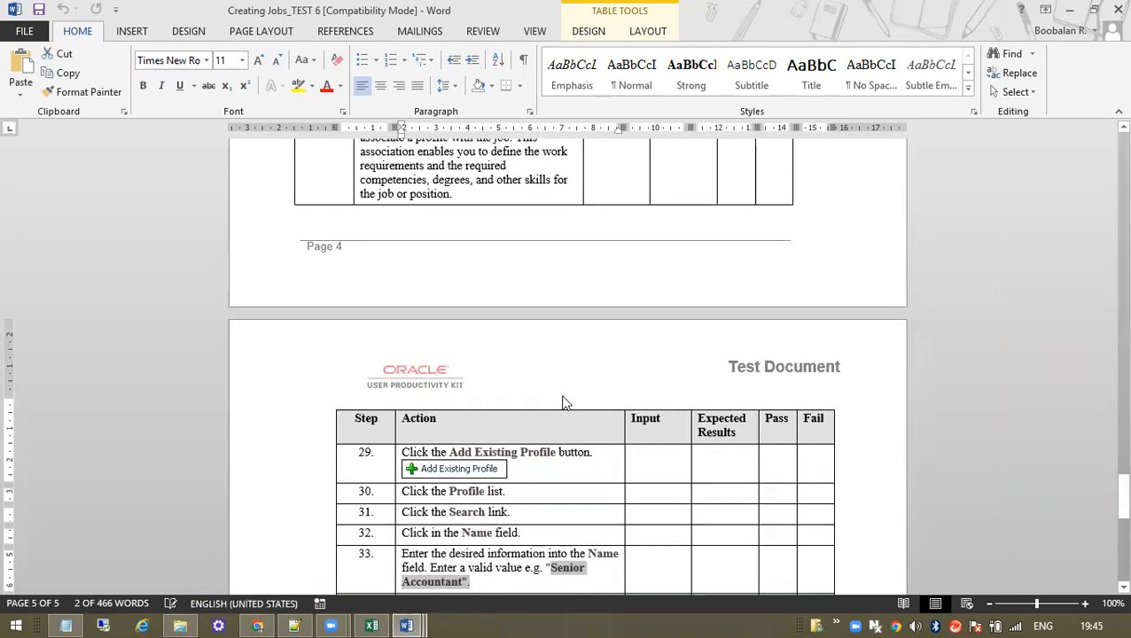
pyautogui.scroll(9, 556, 492)
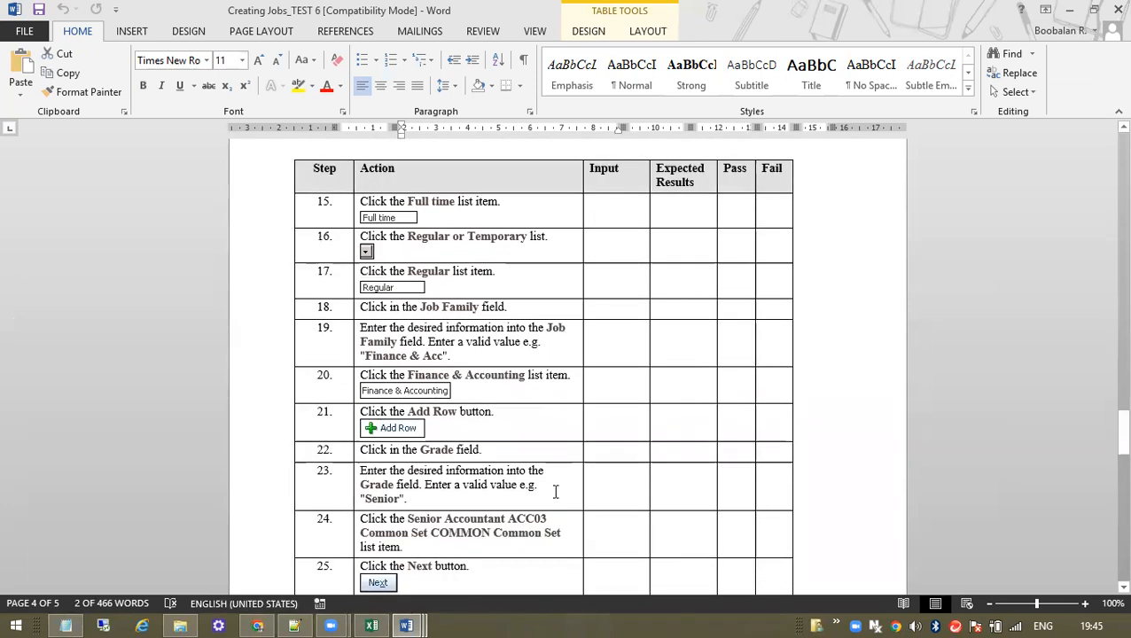
pyautogui.scroll(-5, 556, 492)
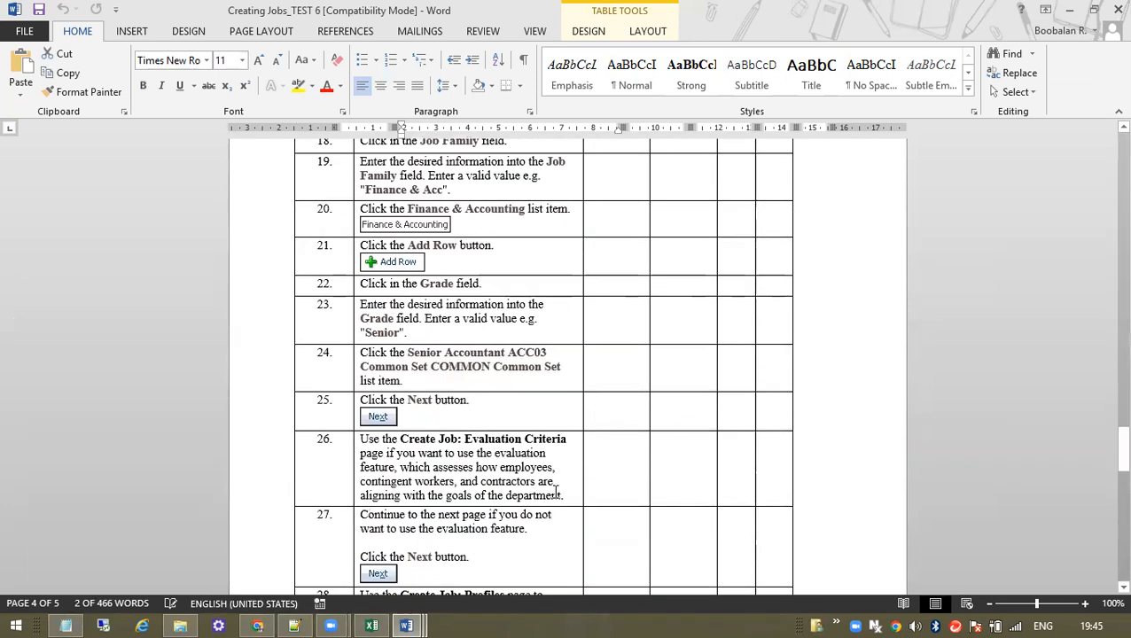
pyautogui.scroll(6, 560, 443)
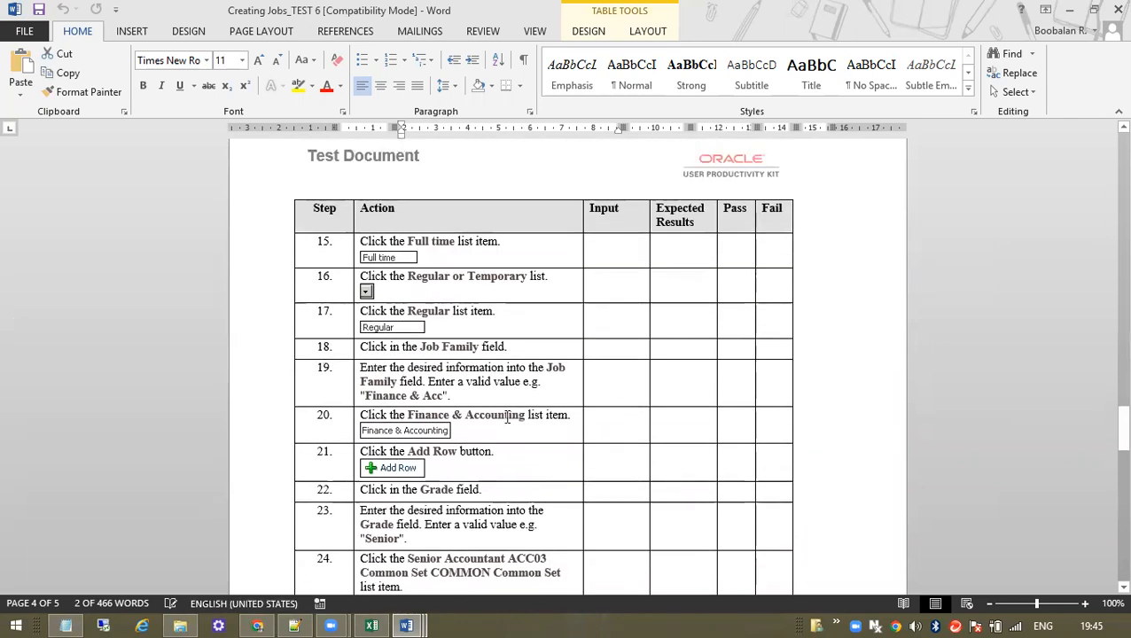
pyautogui.scroll(-9, 565, 469)
pyautogui.scroll(-10, 483, 337)
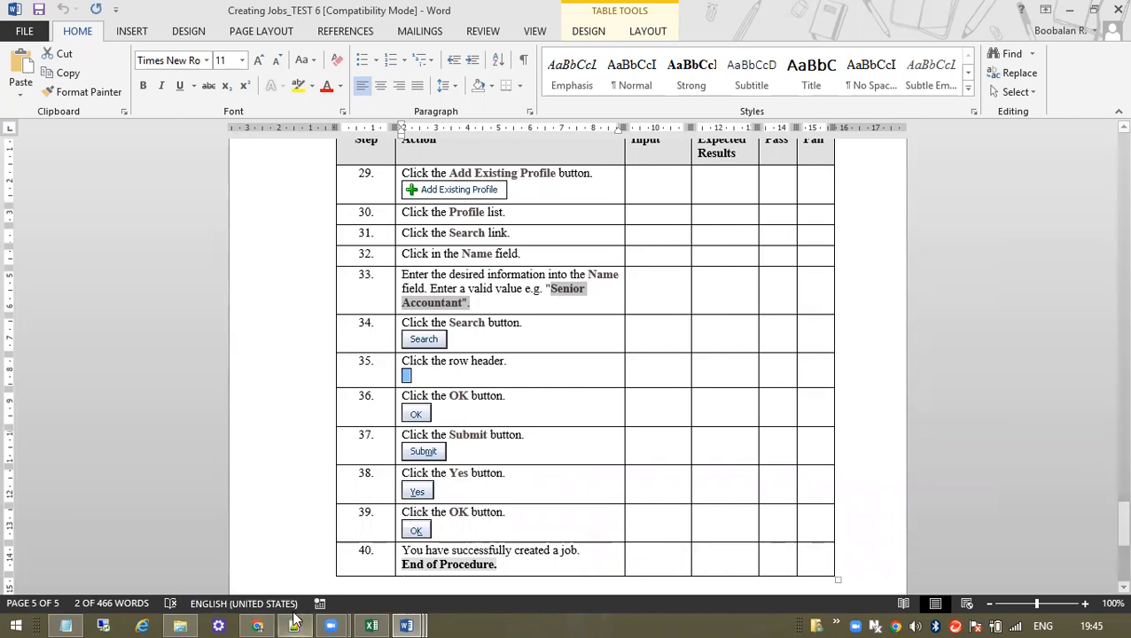
# Switch to the Setup and Maintenance page in the browser and search the setup tasks for "Manage Jobs"
pyautogui.click(255, 625)
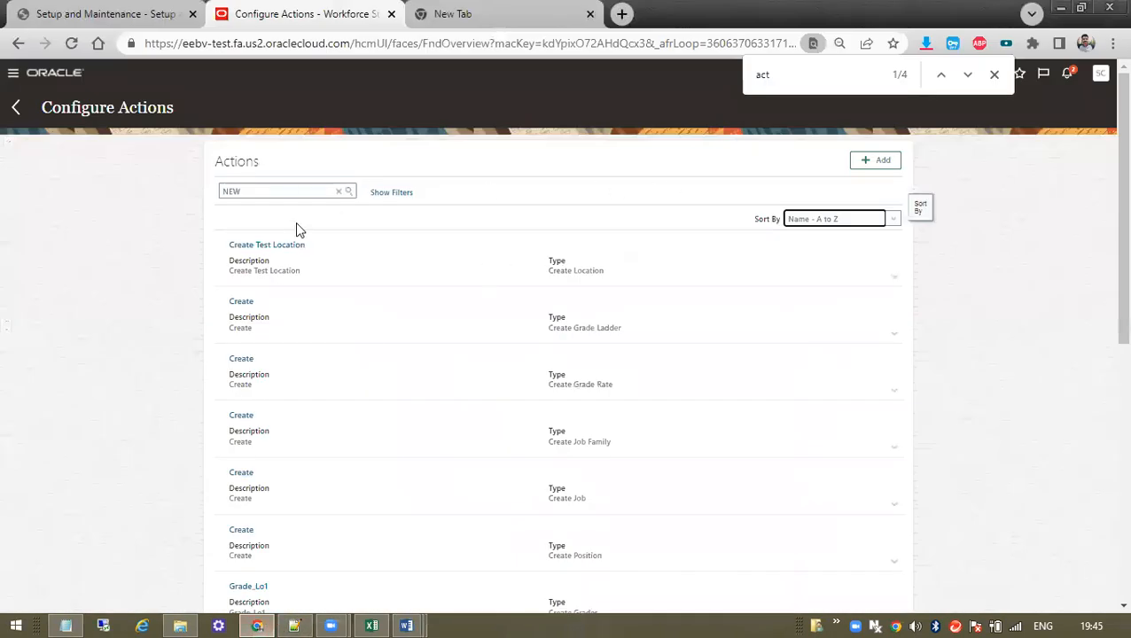
pyautogui.click(78, 13)
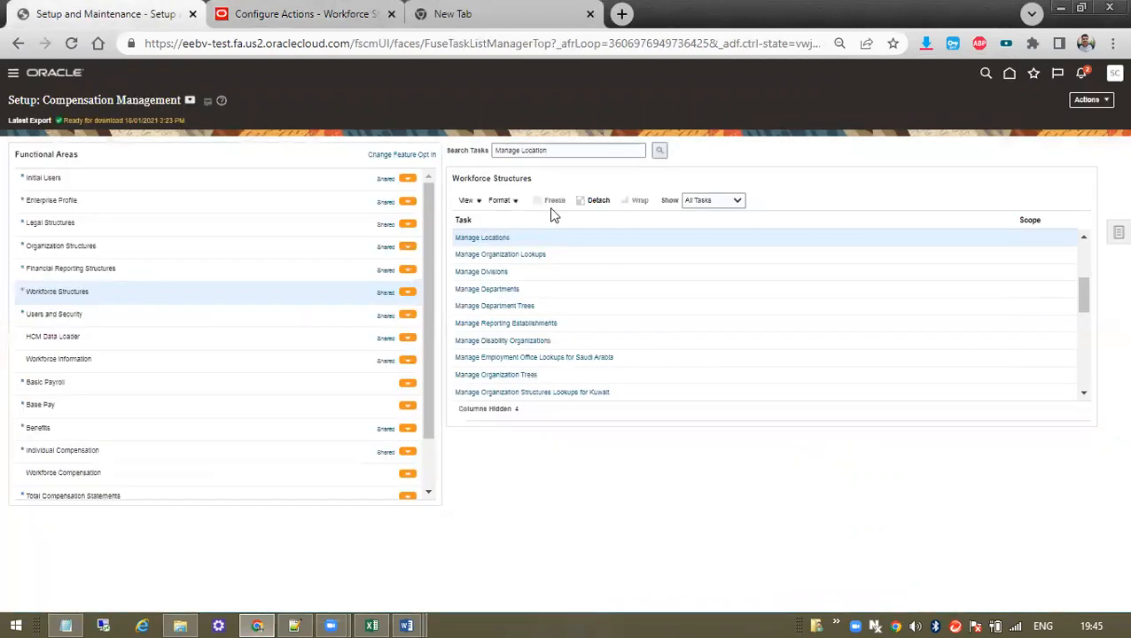
pyautogui.doubleClick(528, 150)
pyautogui.press('BackSpace')
pyautogui.click(669, 155)
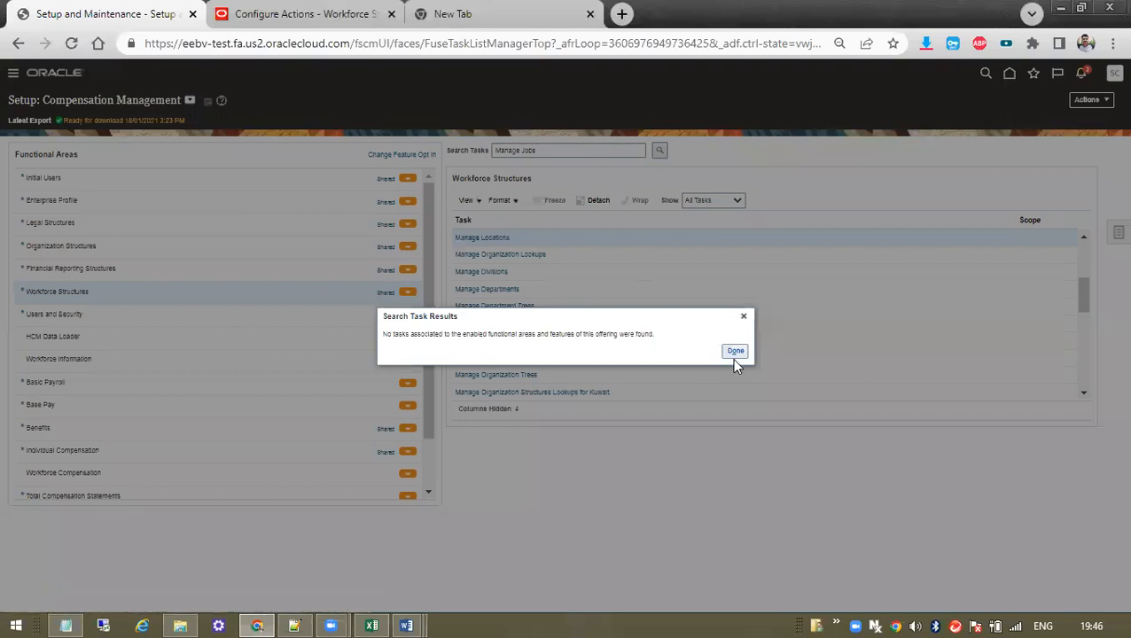
# Search the setup tasks for "Manage Job" and open the Manage Job task under Workforce Structures
pyautogui.click(745, 317)
pyautogui.click(554, 147)
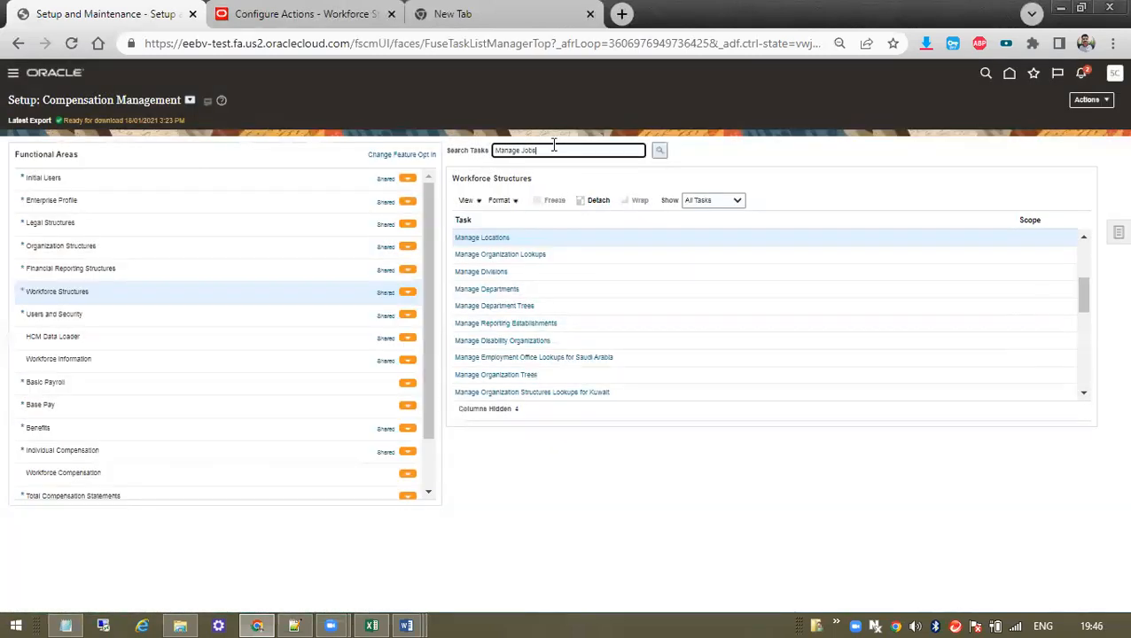
pyautogui.click(658, 152)
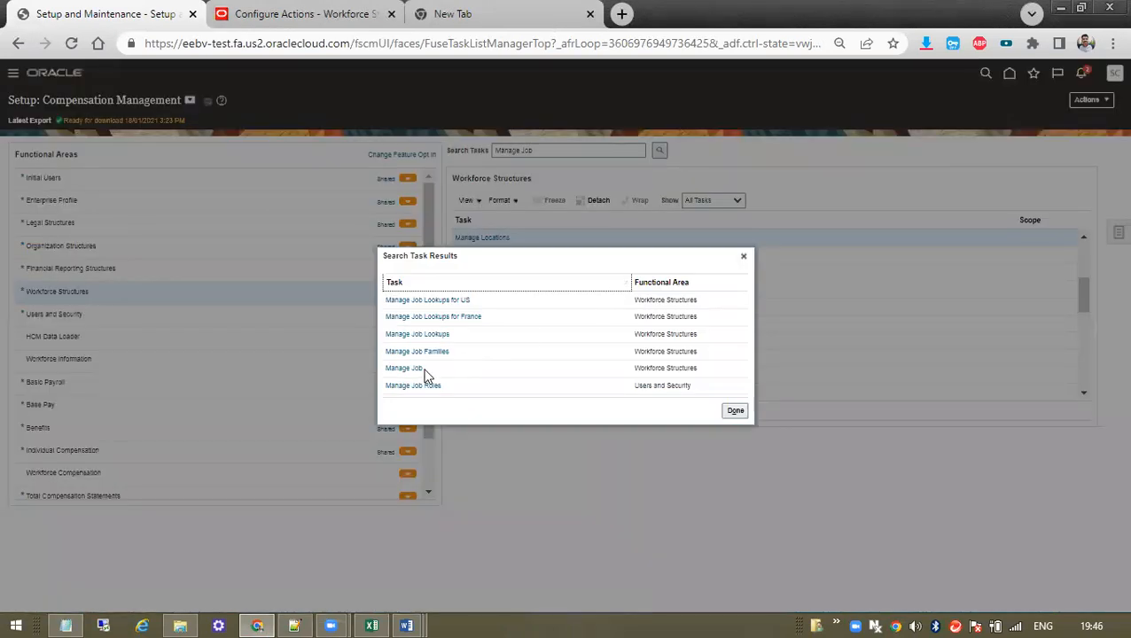
pyautogui.click(418, 369)
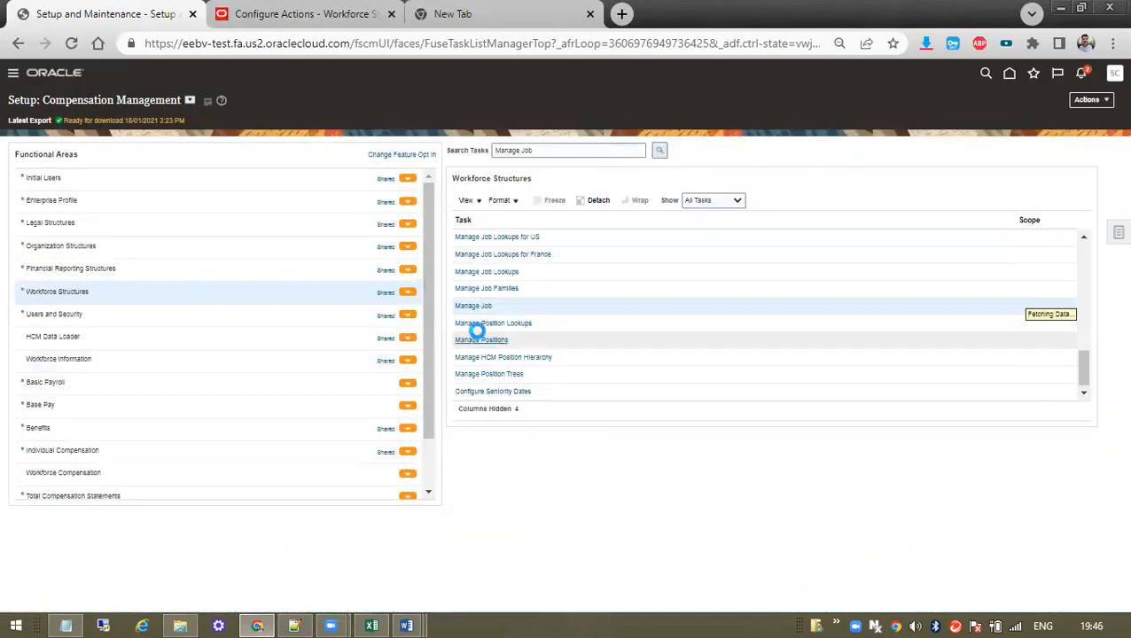
pyautogui.click(487, 307)
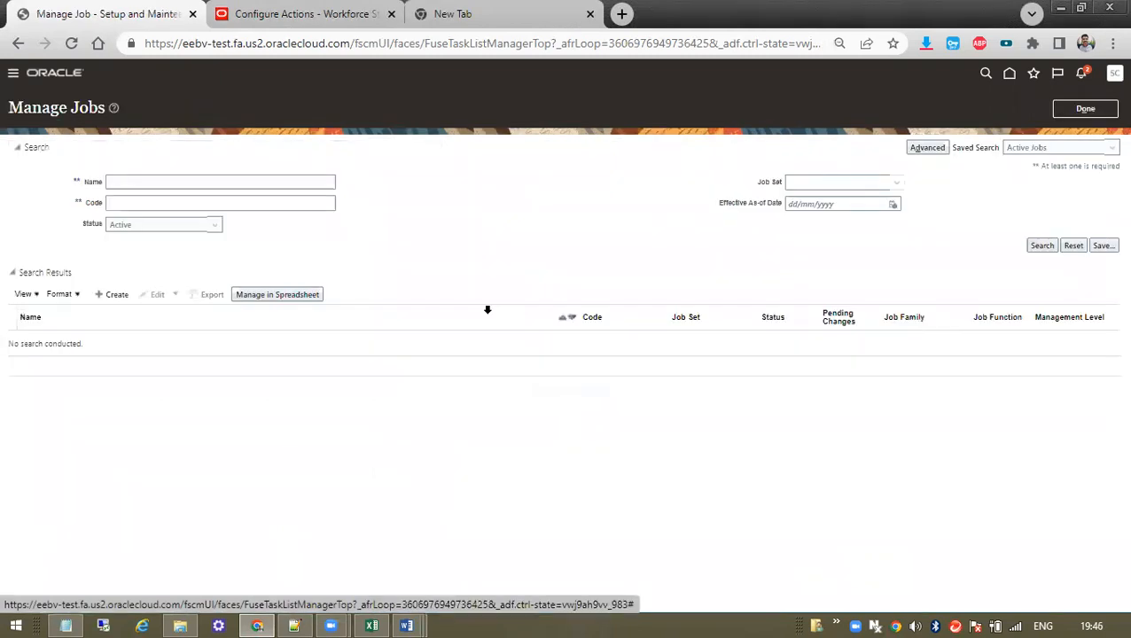
# Start creating a new job and fetch the "Senior Accountant" example text from the Word procedure document
pyautogui.click(111, 300)
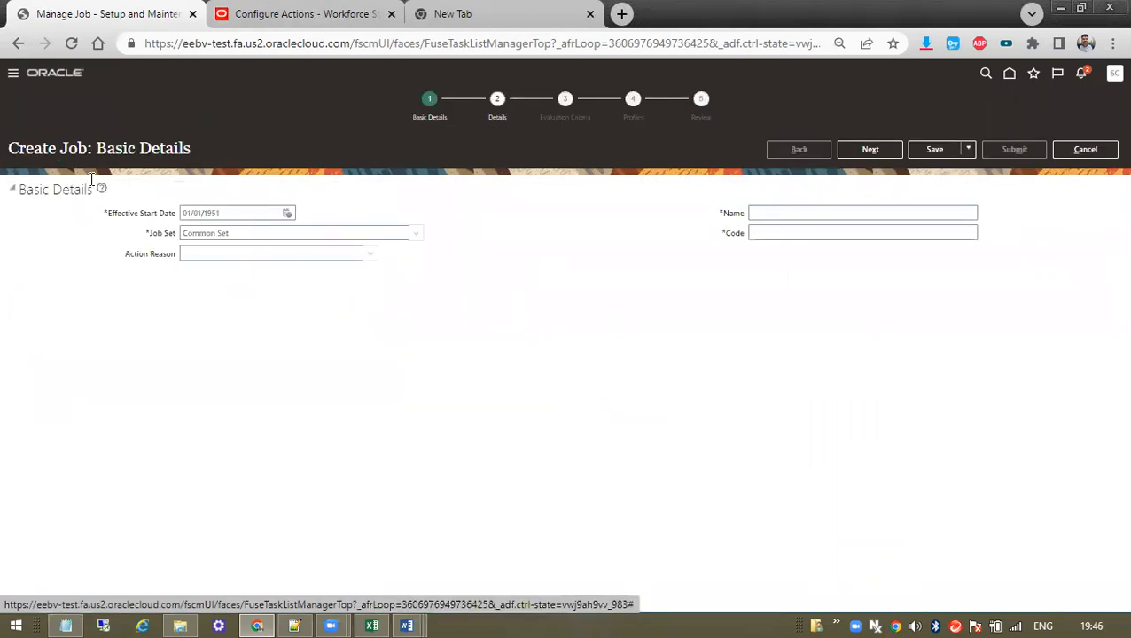
pyautogui.moveTo(25, 147); pyautogui.dragTo(297, 139)
pyautogui.click(324, 365)
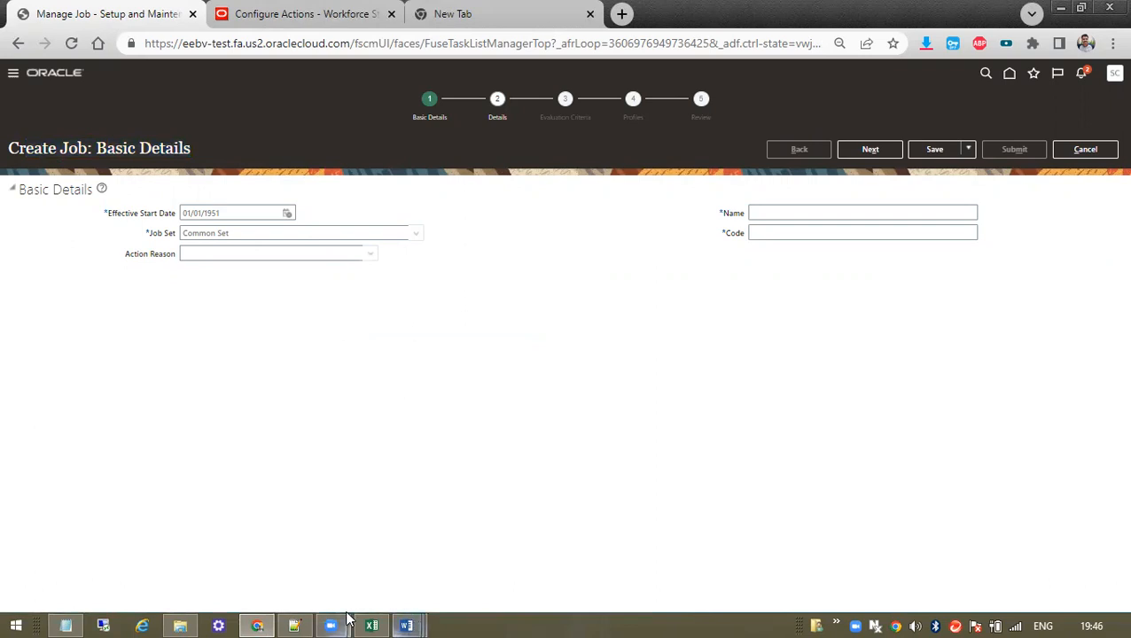
pyautogui.click(406, 624)
pyautogui.click(521, 305)
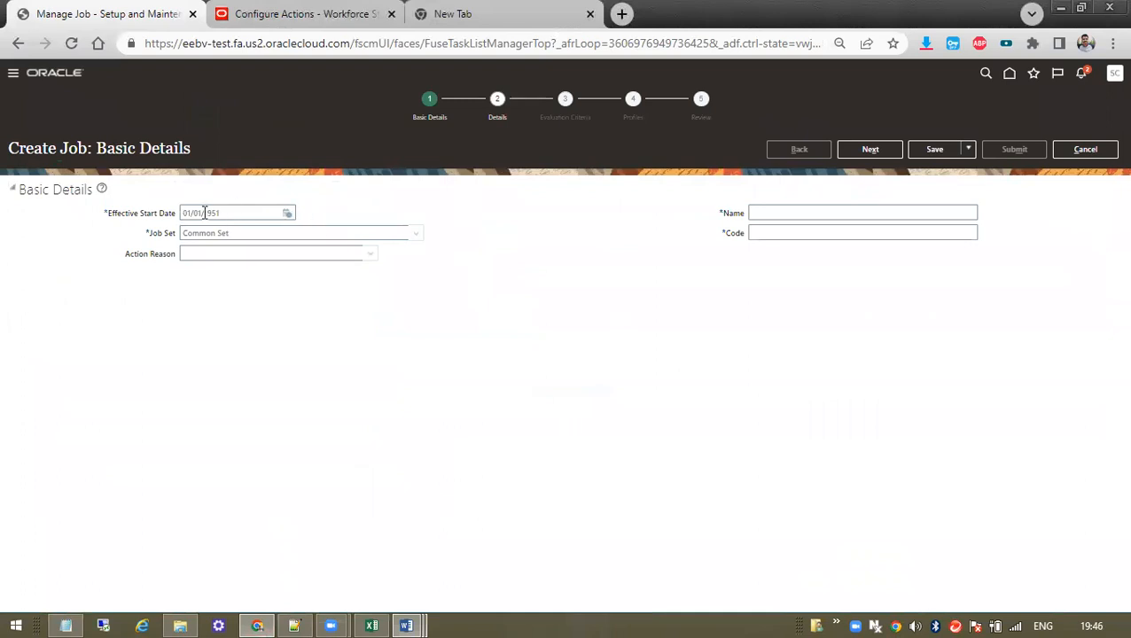
# Enter "Vel Senior Accountant" as the name of the new job
pyautogui.click(761, 213)
pyautogui.write("Senior Accountant'")
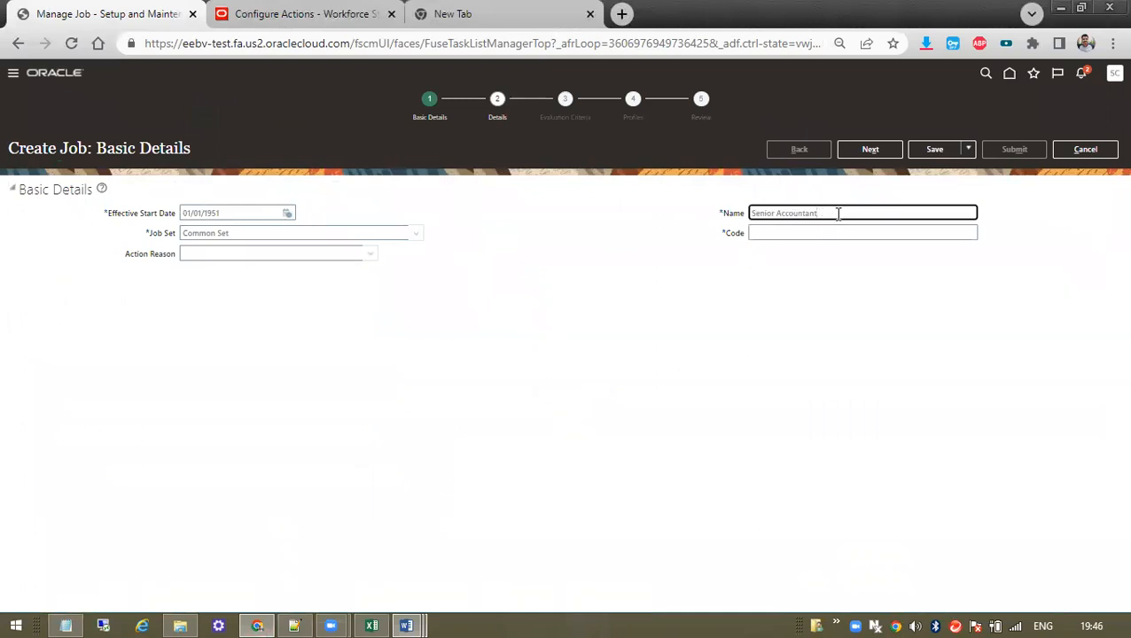
pyautogui.write('Ver')
# Copy the job name into the job code and shorten it so the code is "Vel__"
pyautogui.hotkey('ctrl', 'a')
pyautogui.hotkey('ctrl', 'c')
pyautogui.click(790, 234)
pyautogui.hotkey('ctrl', 'v')
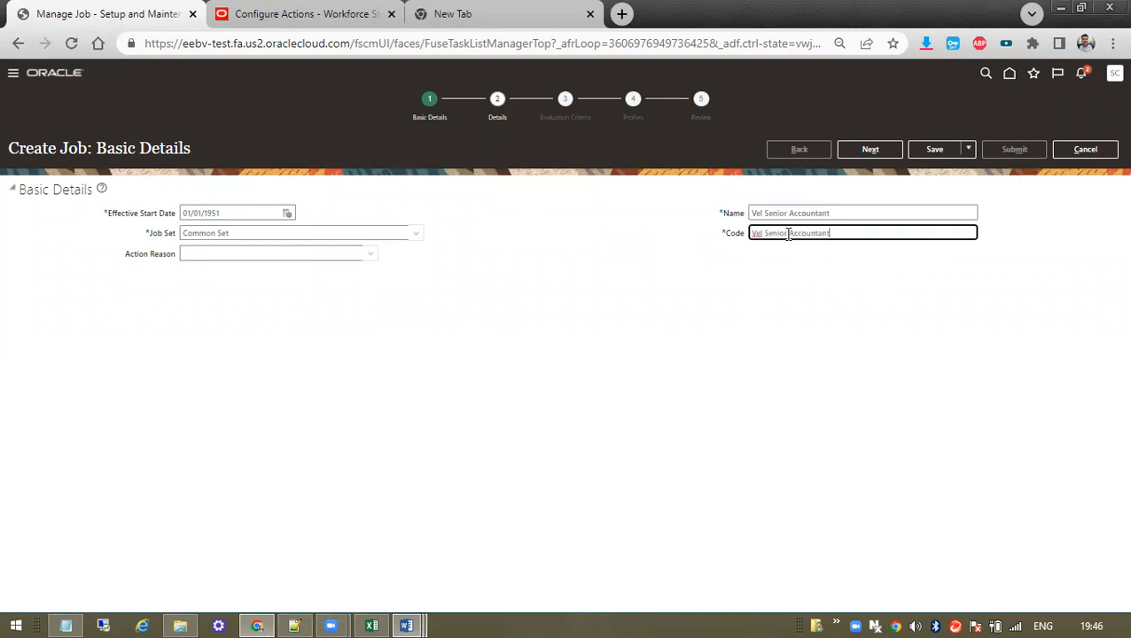
pyautogui.write('_')
pyautogui.press('BackSpace')
pyautogui.press('BackSpace')
pyautogui.write('_')
pyautogui.moveTo(772, 233); pyautogui.dragTo(1107, 242)
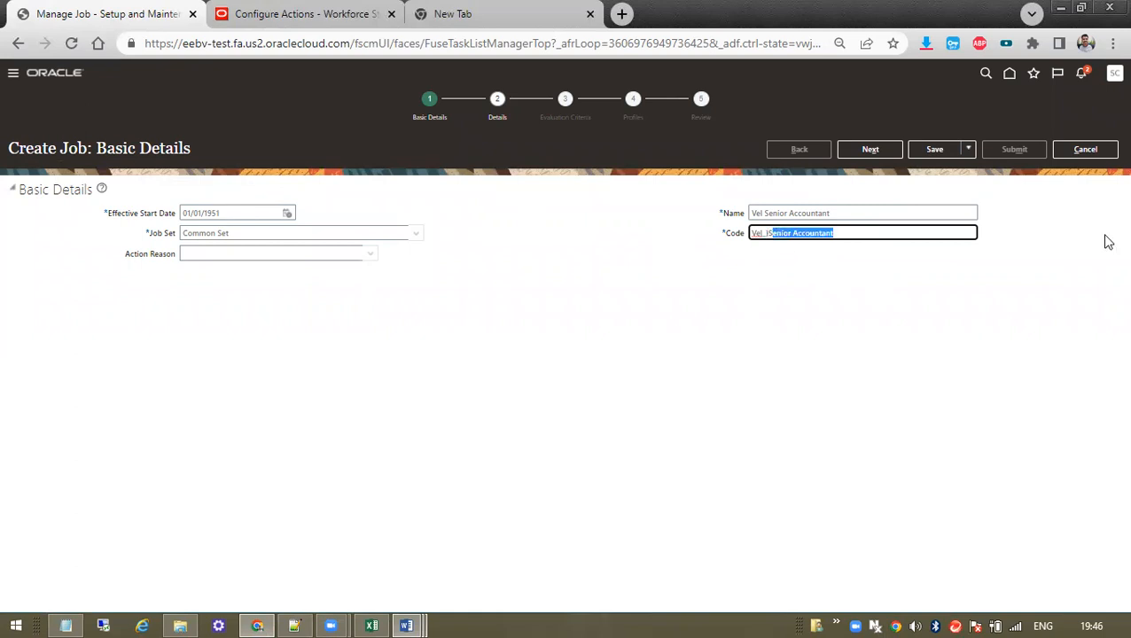
pyautogui.press('BackSpace')
pyautogui.press('BackSpace')
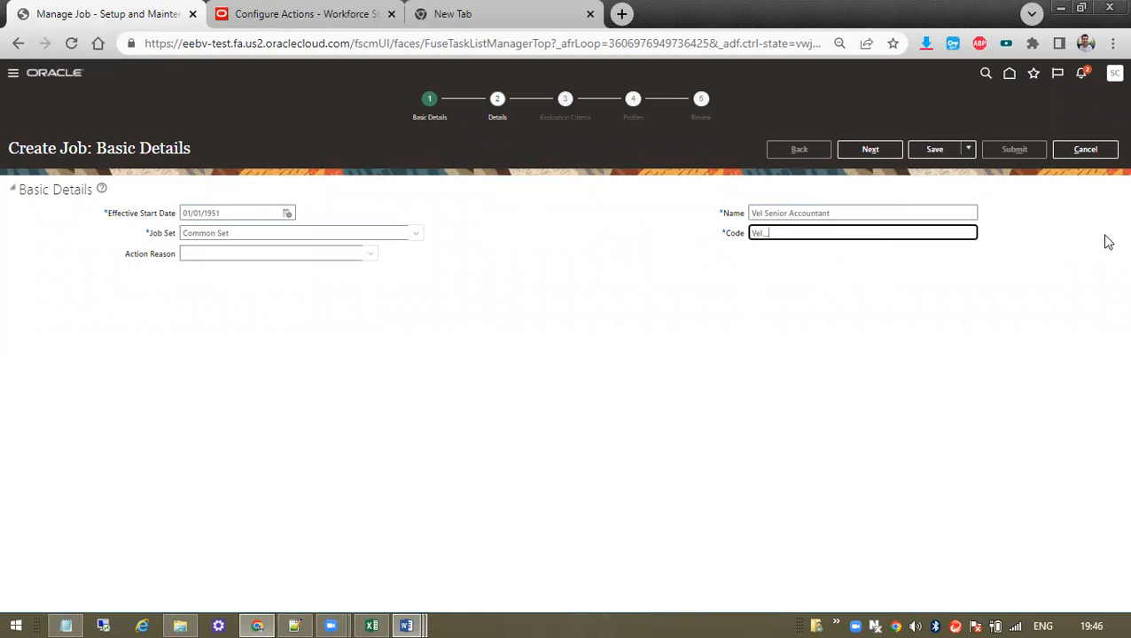
pyautogui.click(902, 386)
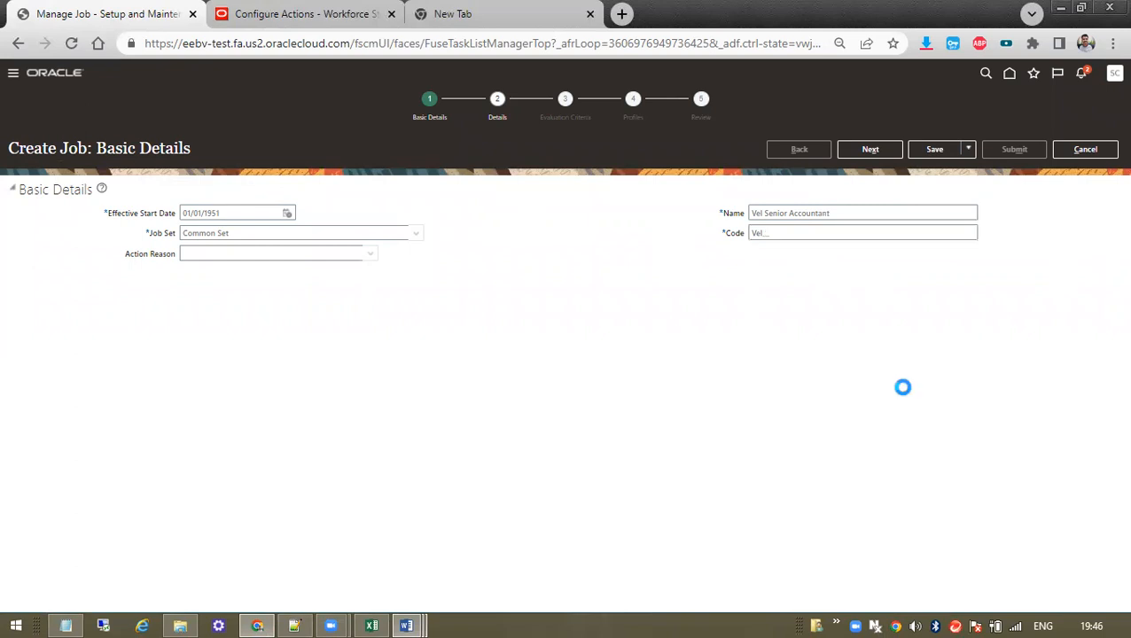
# Advance the new job through Job Details, Evaluation Criteria and Profiles to the review page, leaving the optional fields blank
pyautogui.click(870, 150)
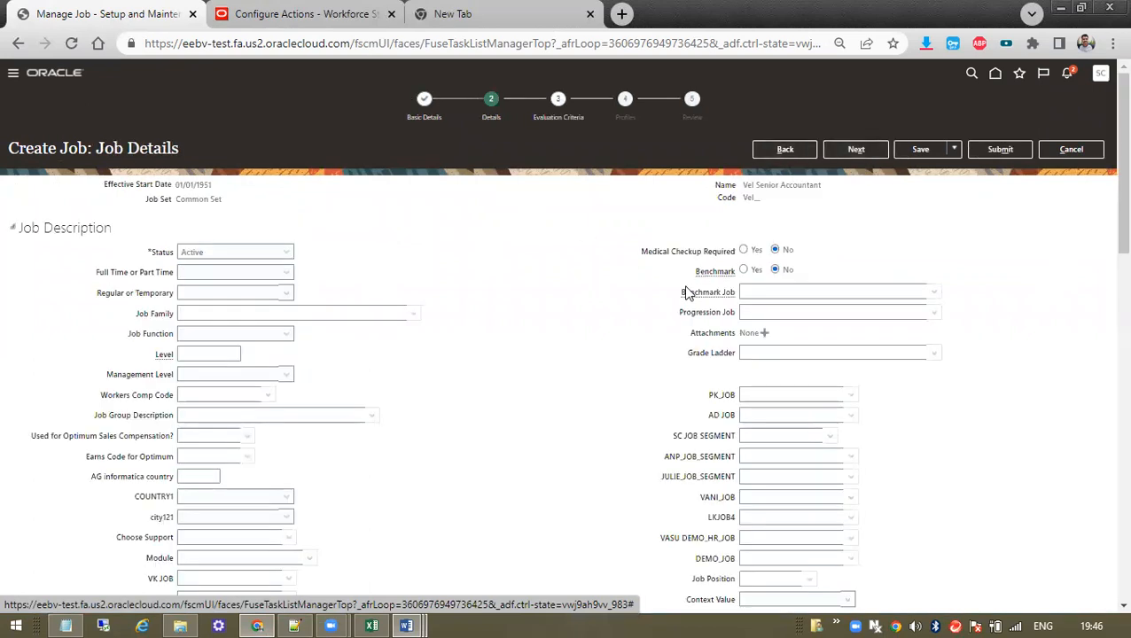
pyautogui.scroll(-2, 523, 409)
pyautogui.scroll(-3, 674, 256)
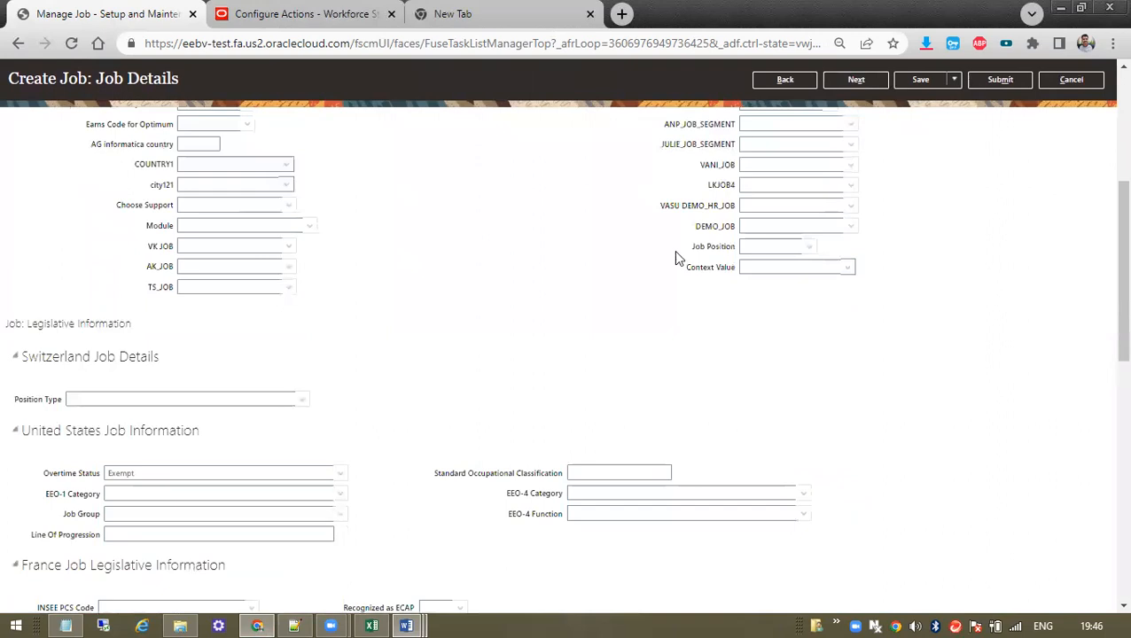
pyautogui.scroll(5, 771, 373)
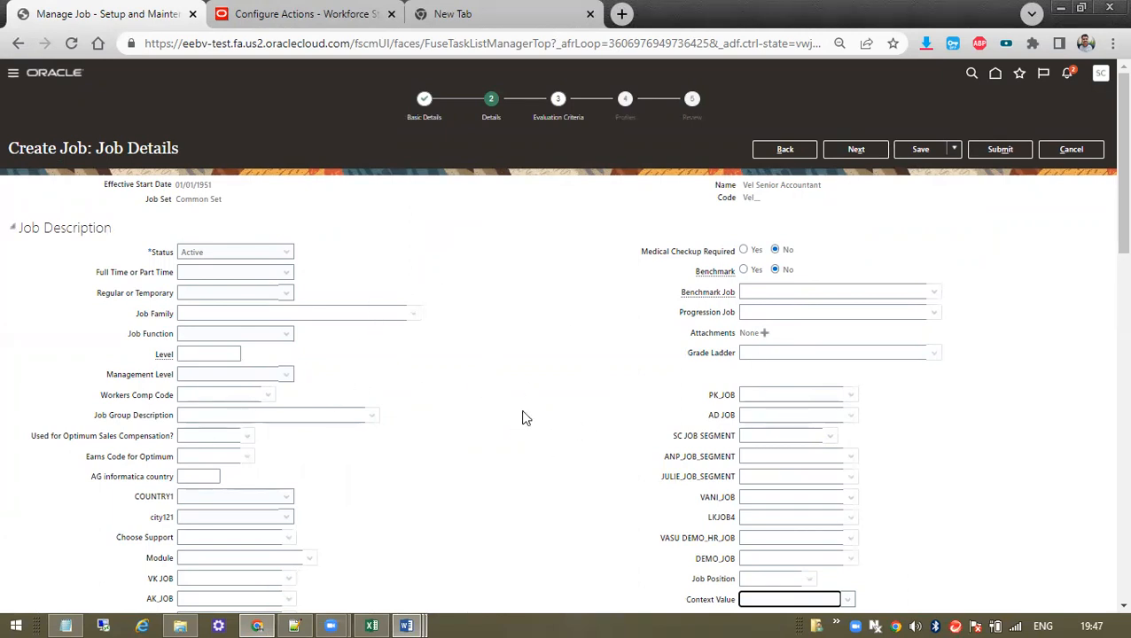
pyautogui.click(871, 149)
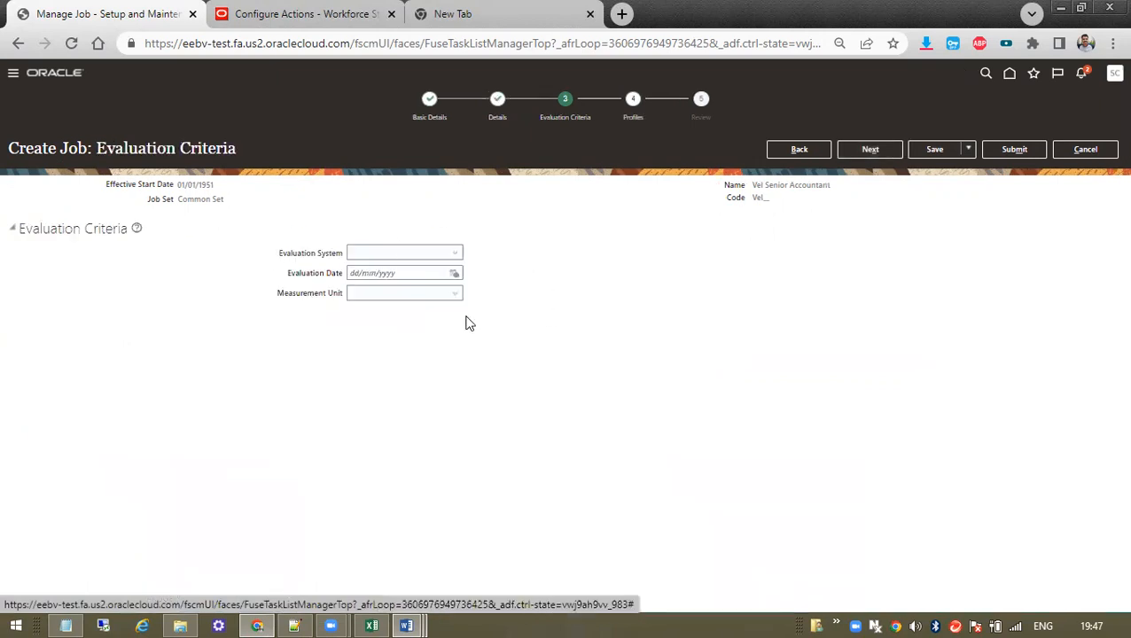
pyautogui.click(861, 153)
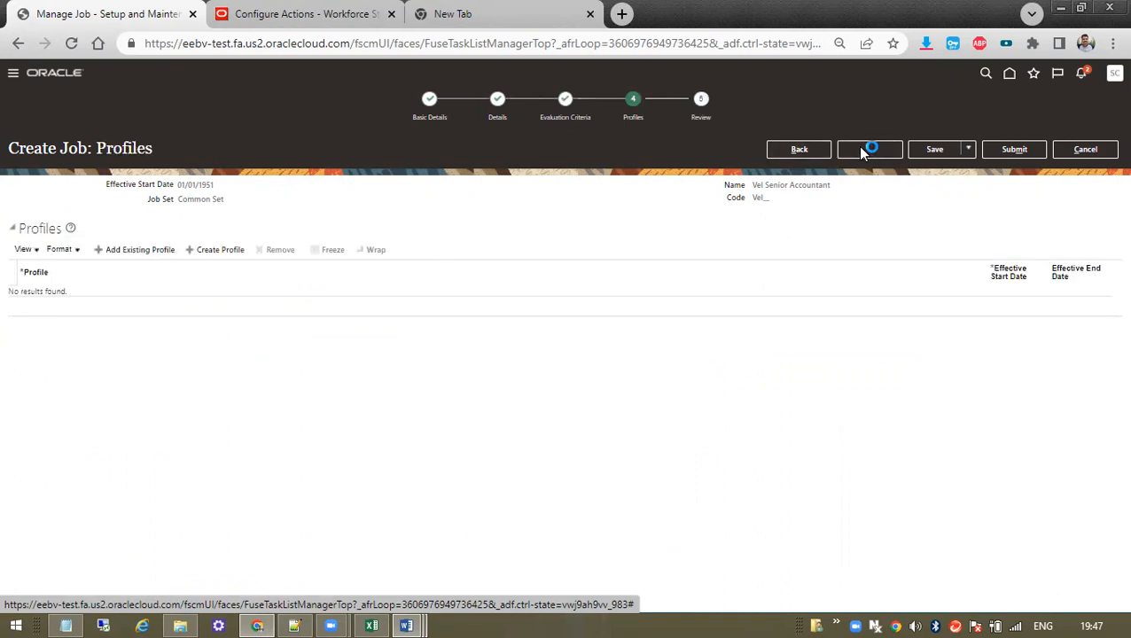
# Submit the new Vel Senior Accountant job and accept the submission request
pyautogui.click(999, 156)
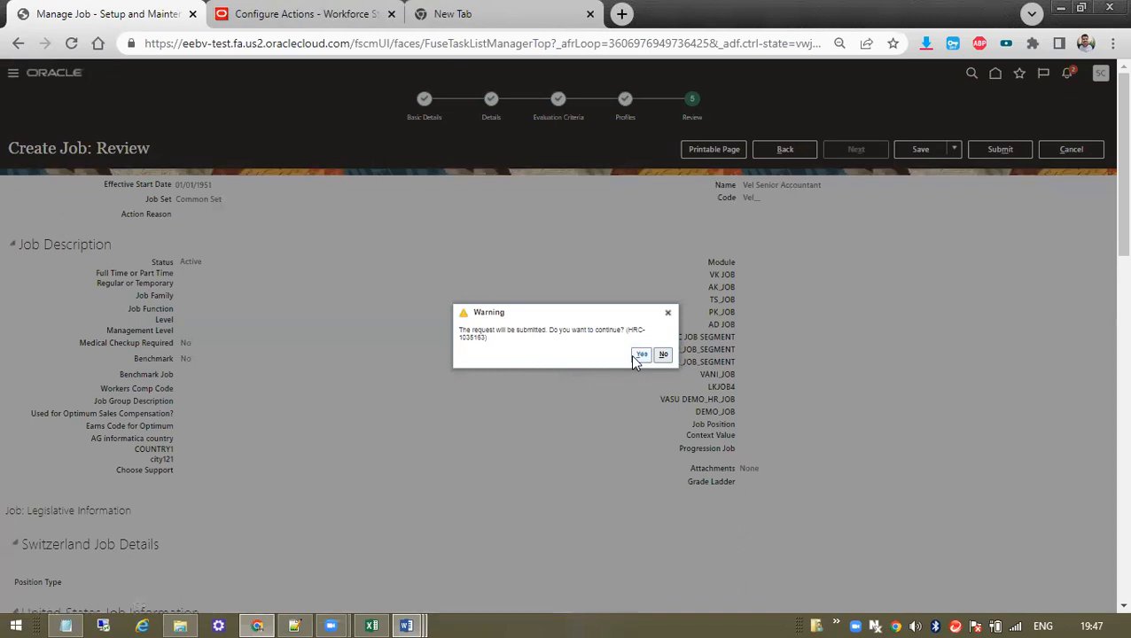
pyautogui.click(635, 356)
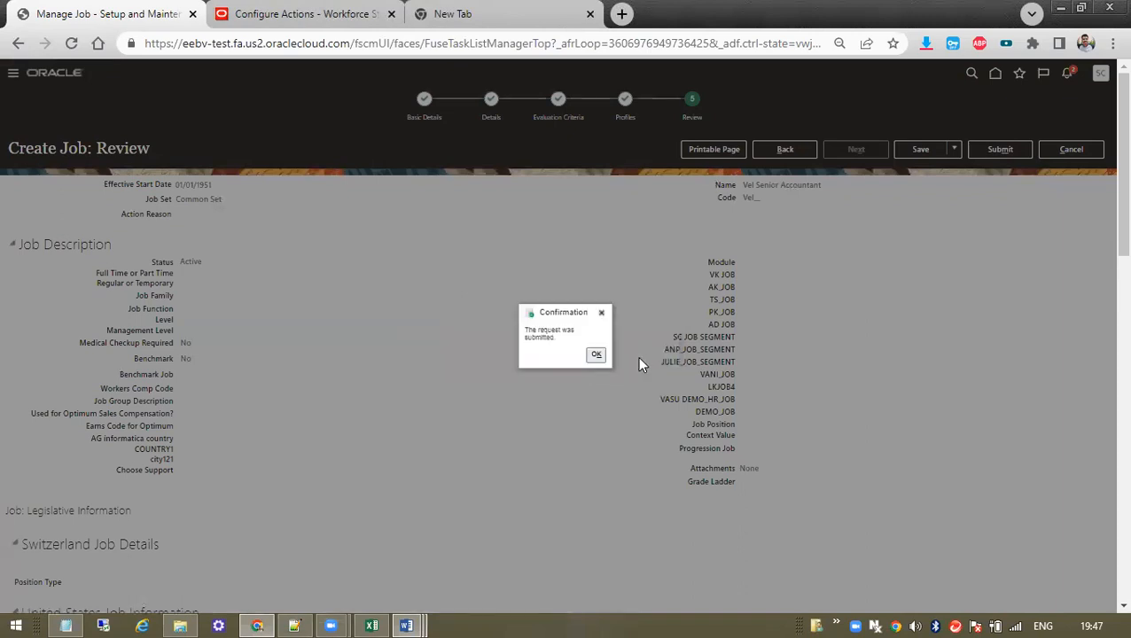
pyautogui.click(597, 356)
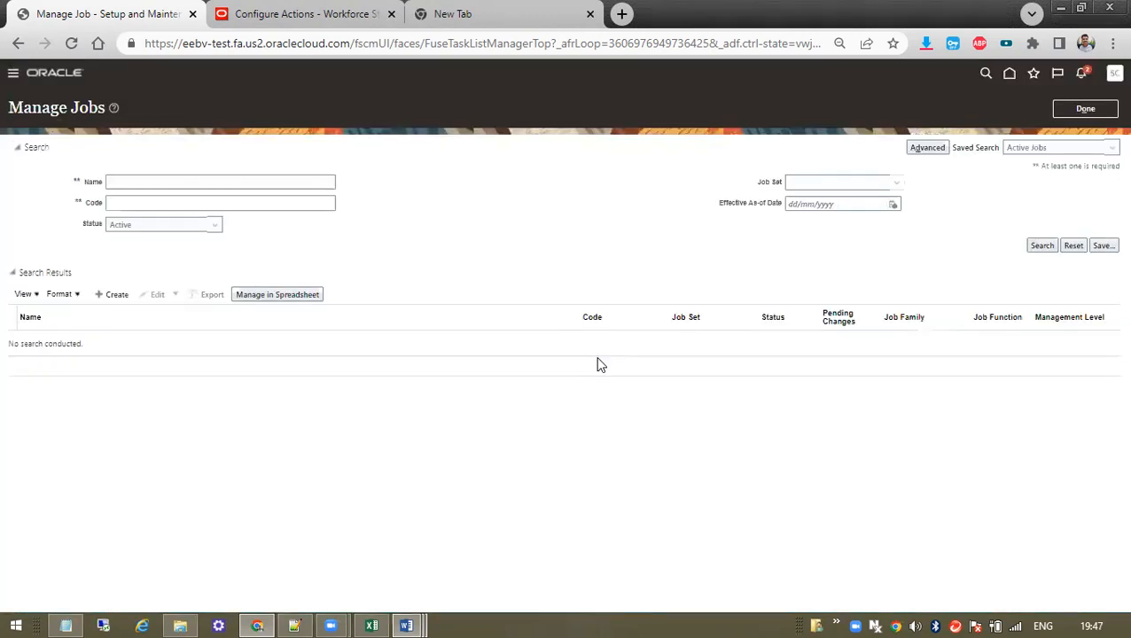
# Search the jobs by the name "Vel" and check the new job's code, job set and status
pyautogui.click(154, 181)
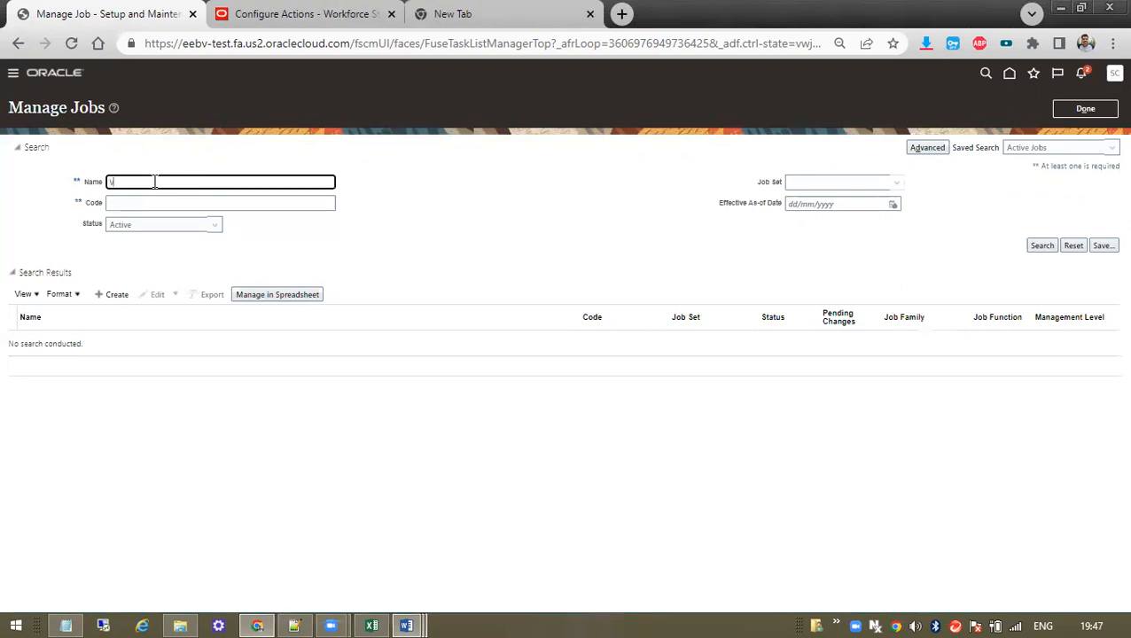
pyautogui.click(1039, 248)
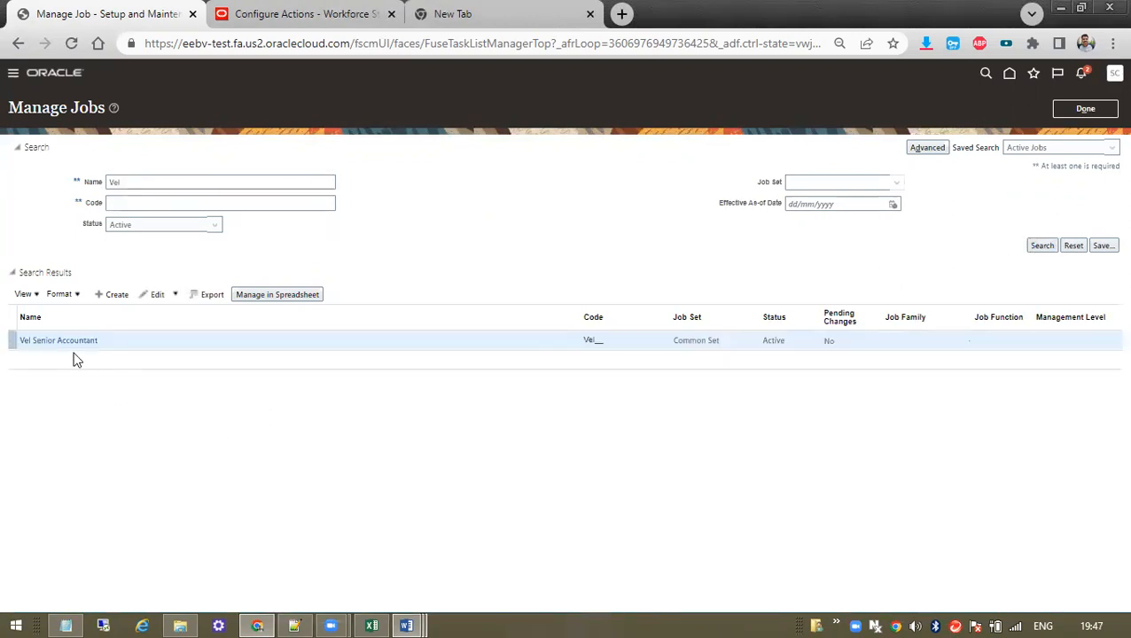
pyautogui.moveTo(644, 343); pyautogui.dragTo(750, 339)
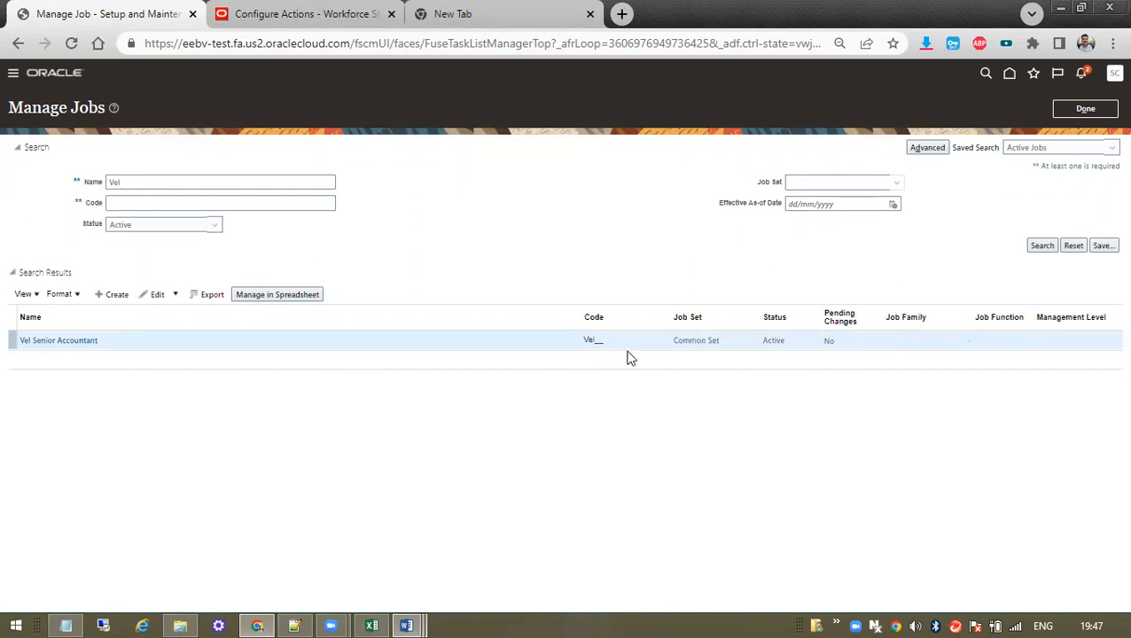
pyautogui.tripleClick(700, 337)
pyautogui.doubleClick(768, 338)
pyautogui.click(467, 422)
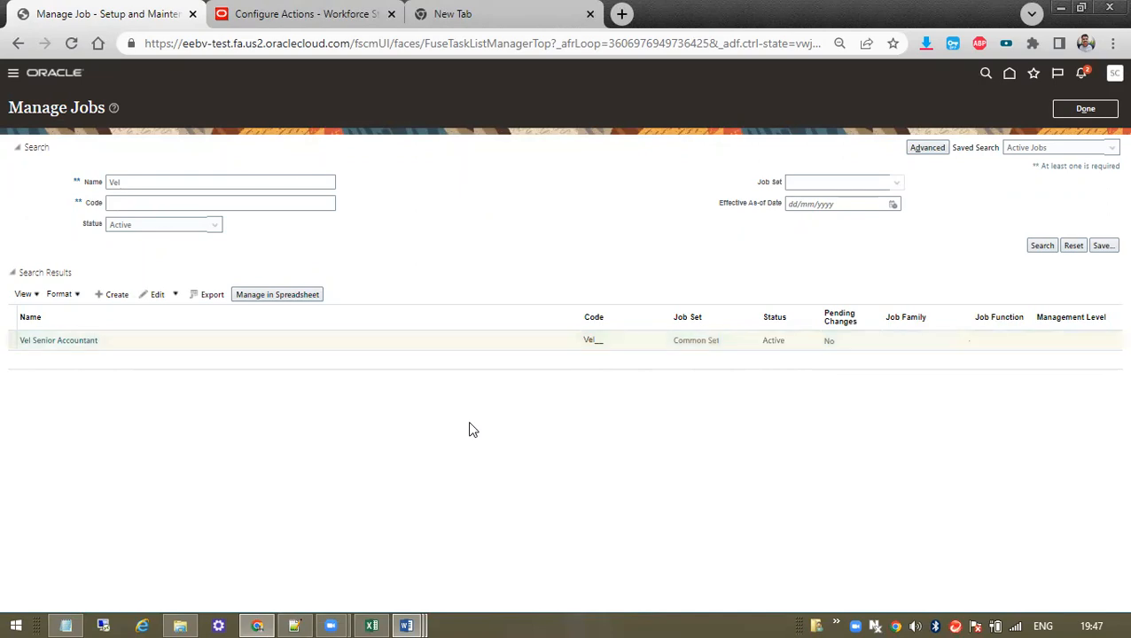
# Switch to the Creating Jobs_TEST 6 document in Word and review the final steps of the job creation procedure
pyautogui.hotkey('alt', 'Tab')
pyautogui.hotkey('alt', 'Tab')
pyautogui.hotkey('alt', 'Tab')
pyautogui.scroll(-4, 506, 411)
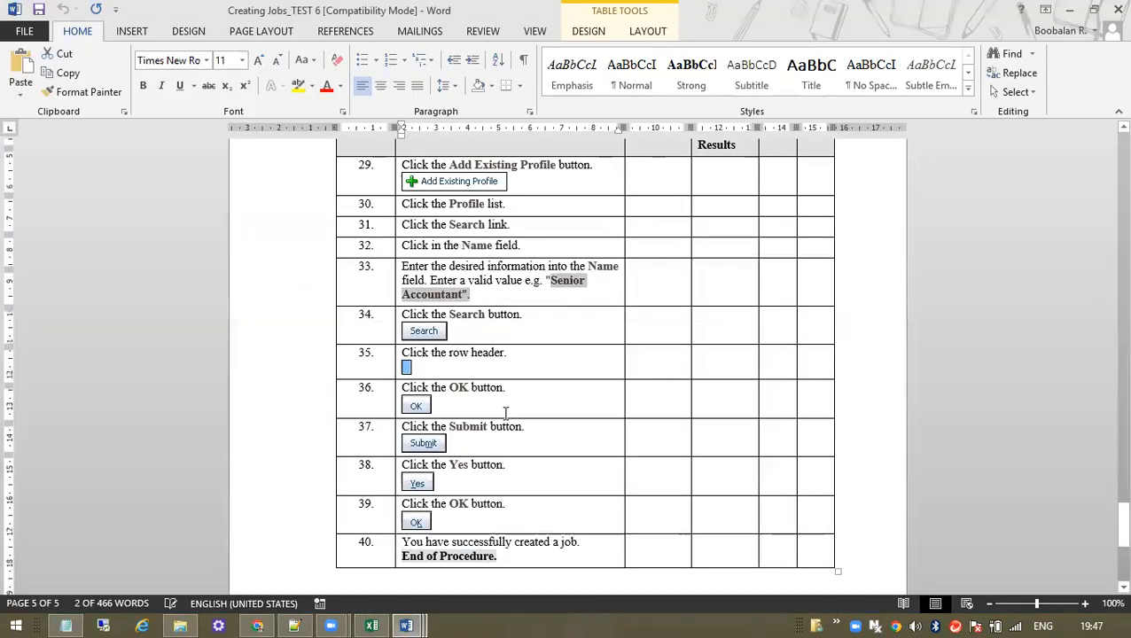
pyautogui.scroll(3, 506, 412)
pyautogui.hotkey('alt', 'Tab')
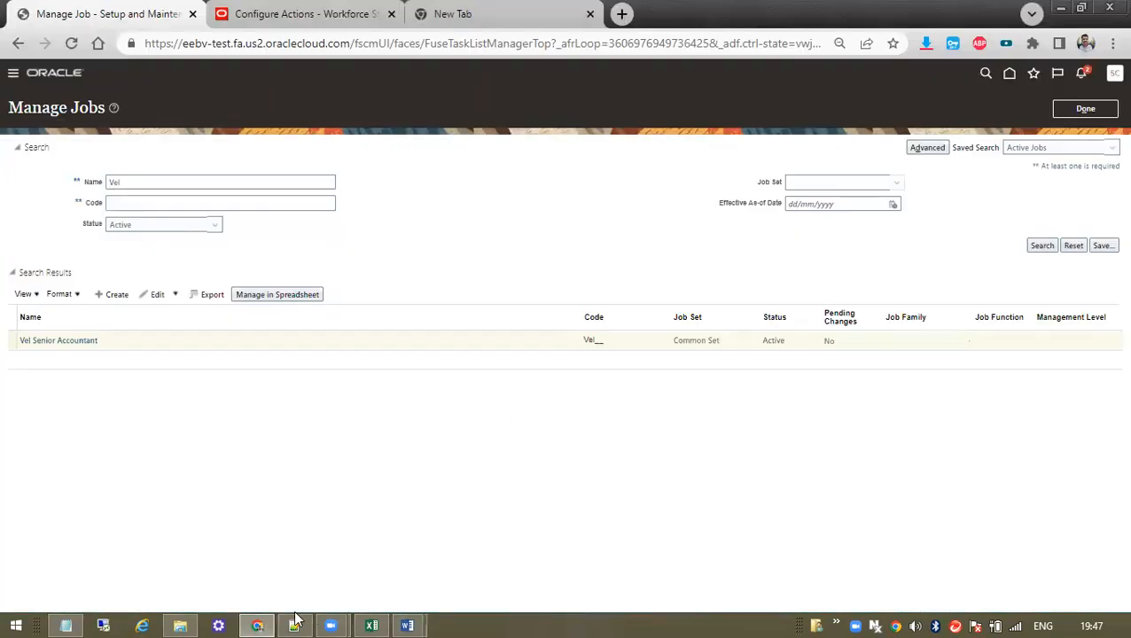
# Switch to File Explorer and locate the Creating Grades_TEST 5 document in the My PPT folder
pyautogui.click(195, 621)
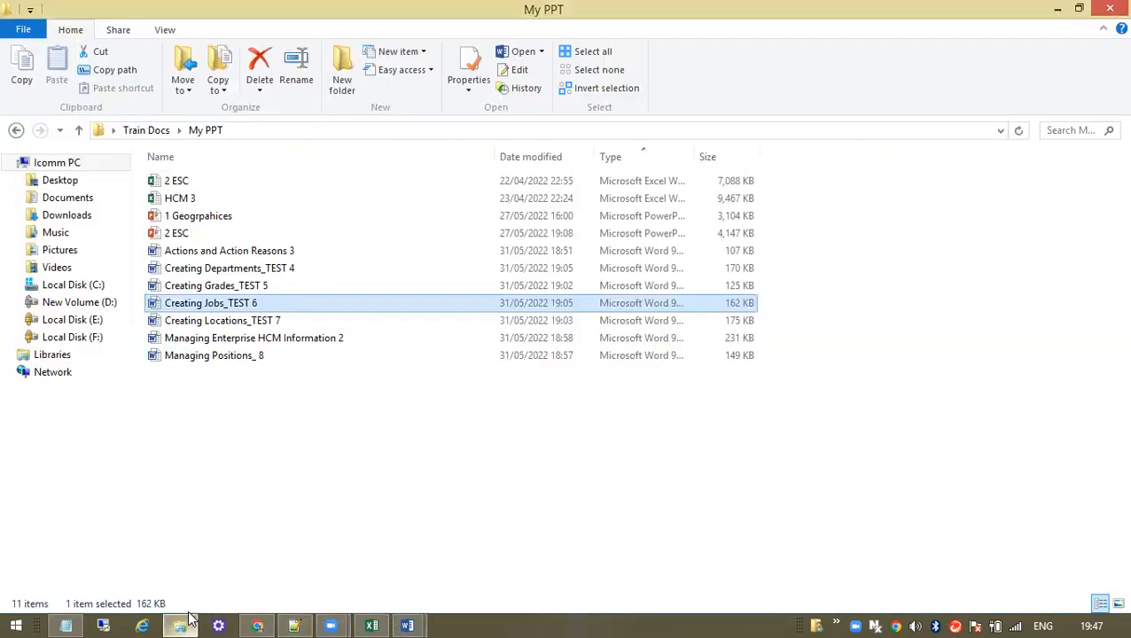
pyautogui.click(226, 324)
pyautogui.click(235, 289)
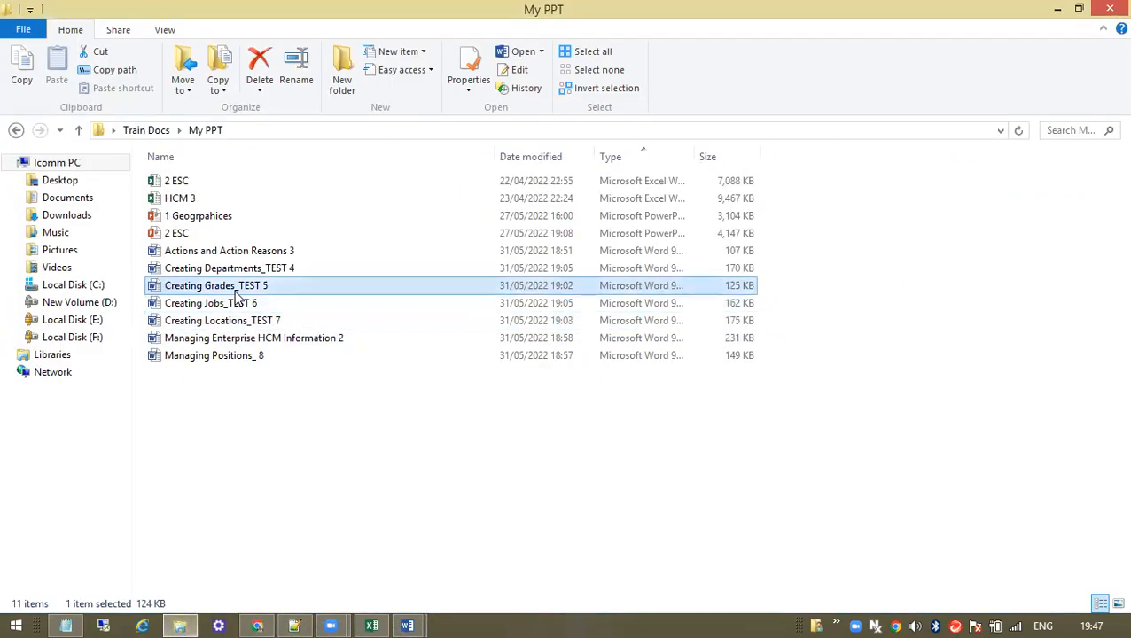
pyautogui.hotkey('alt', 'Tab')
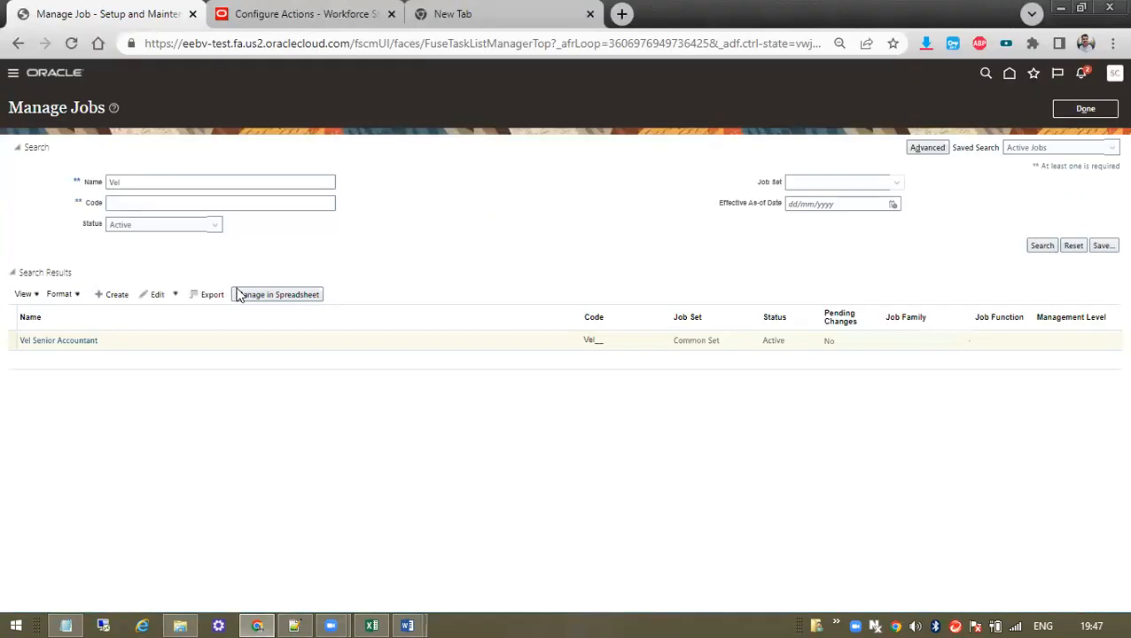
# Leave Manage Jobs, find the Manage Grades setup task by searching for "Manage Grade", and start a new grade
pyautogui.click(1097, 110)
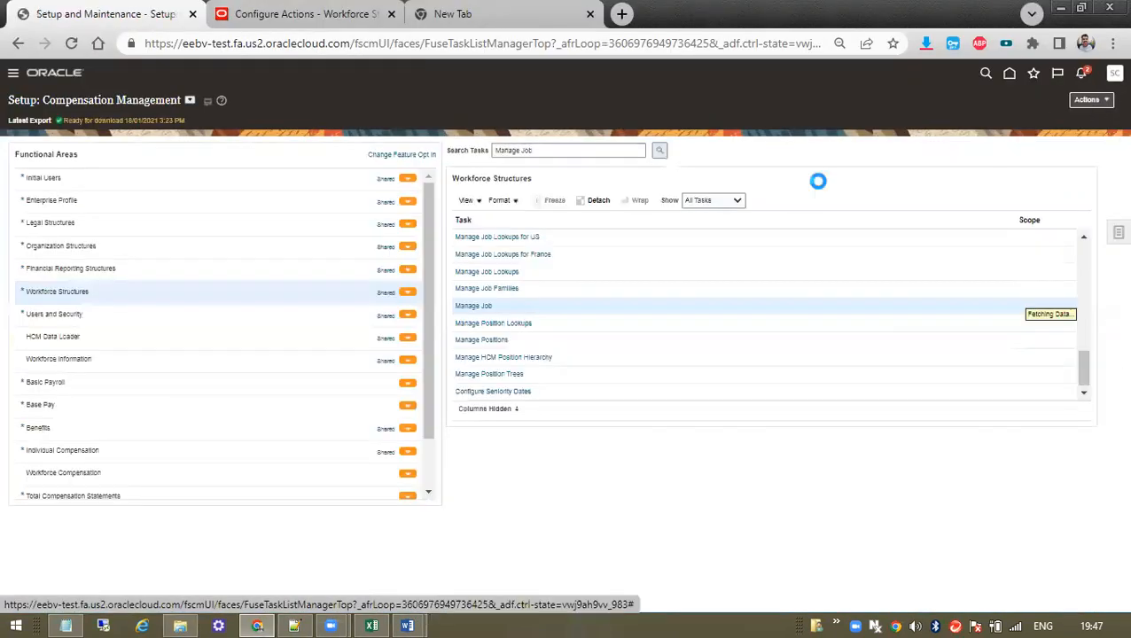
pyautogui.tripleClick(560, 156)
pyautogui.write('Manag')
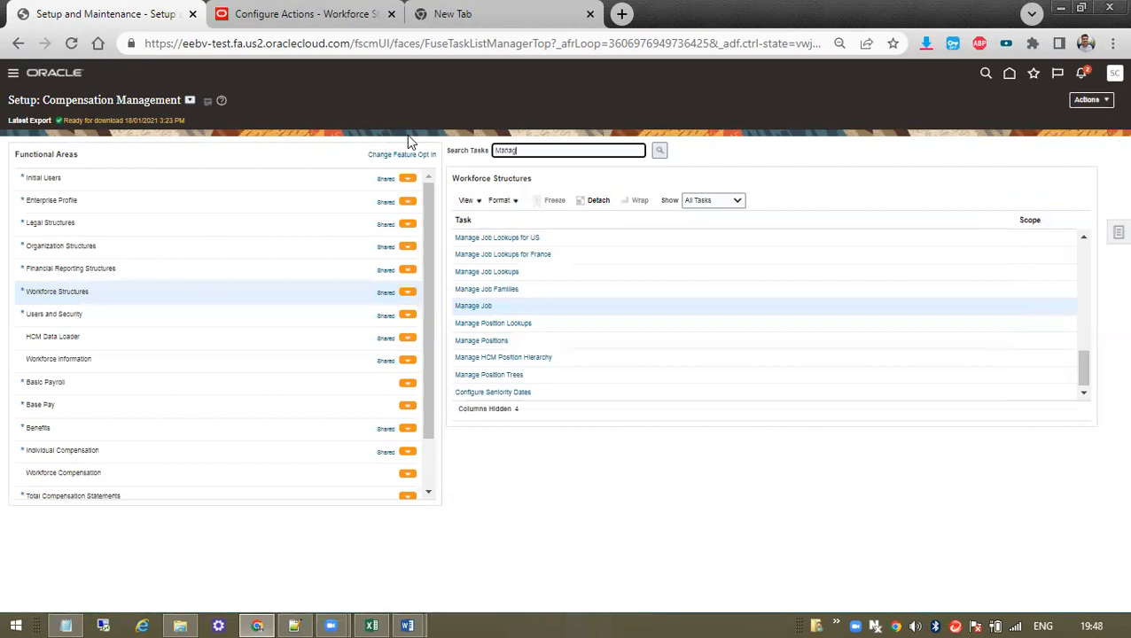
pyautogui.write('e Grade')
pyautogui.click(659, 152)
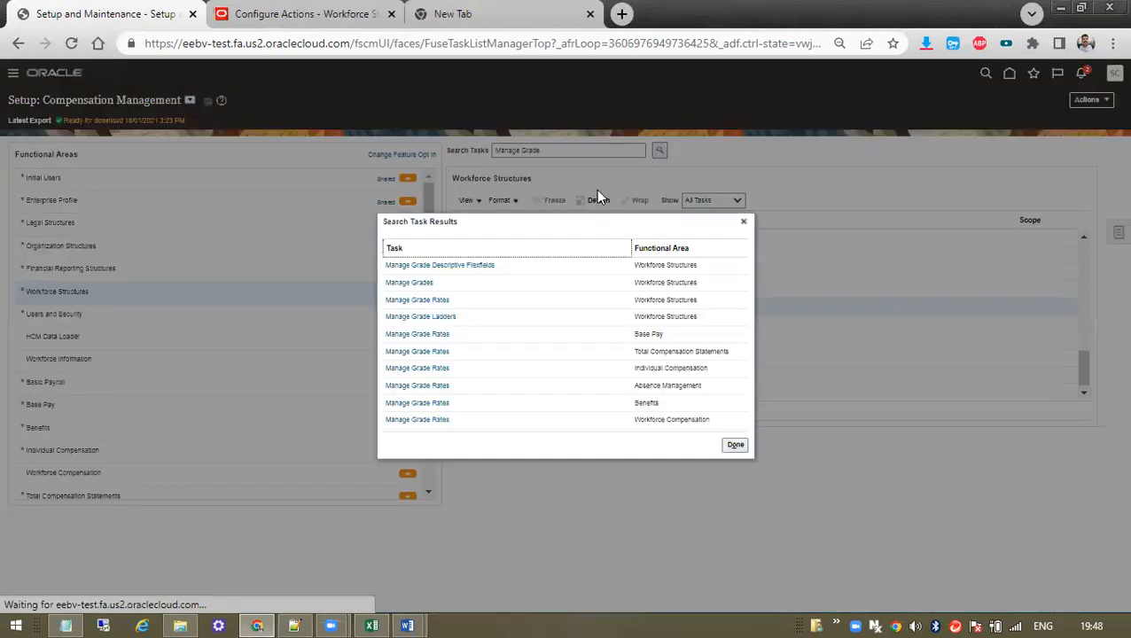
pyautogui.click(427, 280)
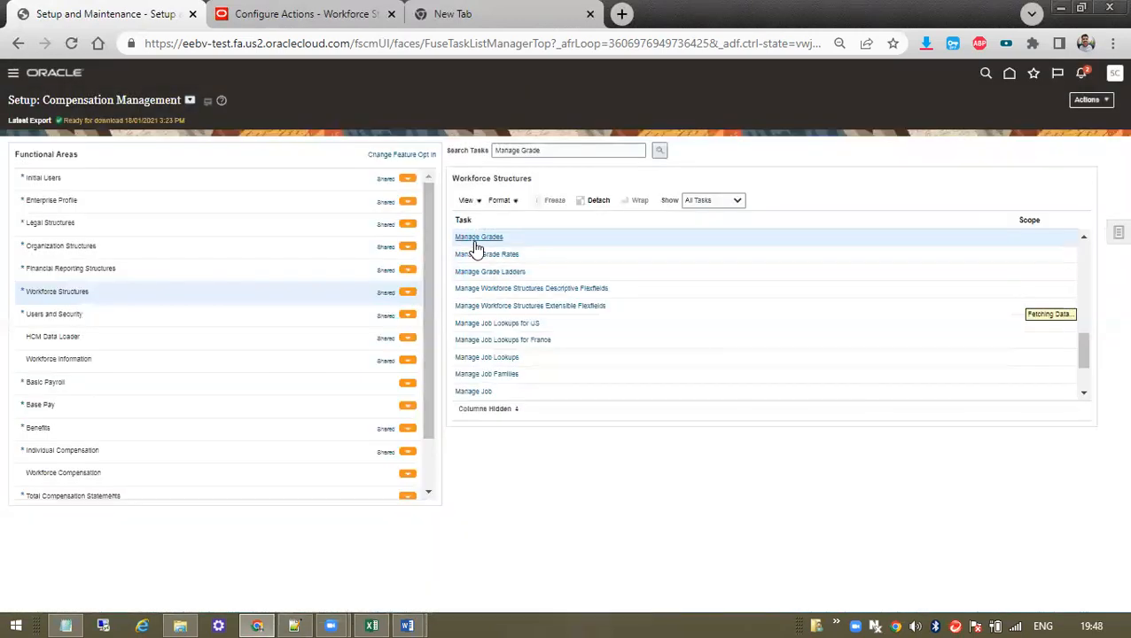
pyautogui.click(473, 238)
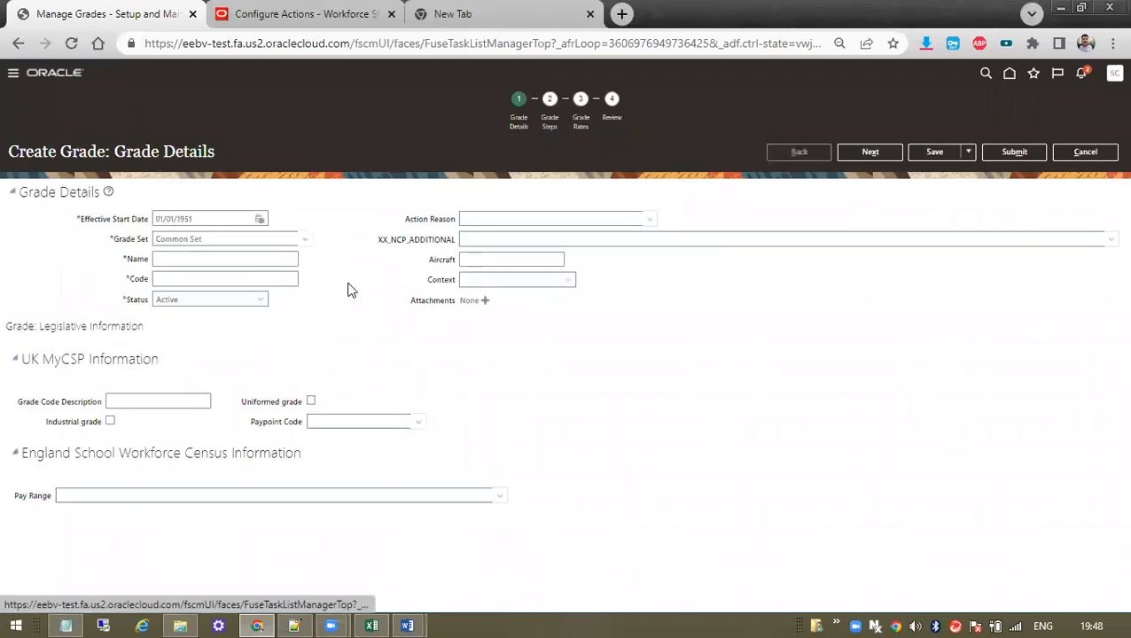
# Name the new grade "Vel Grade A" with the code "Garde_A" and advance to Grade Steps
pyautogui.click(209, 256)
pyautogui.write('Vel Grade A')
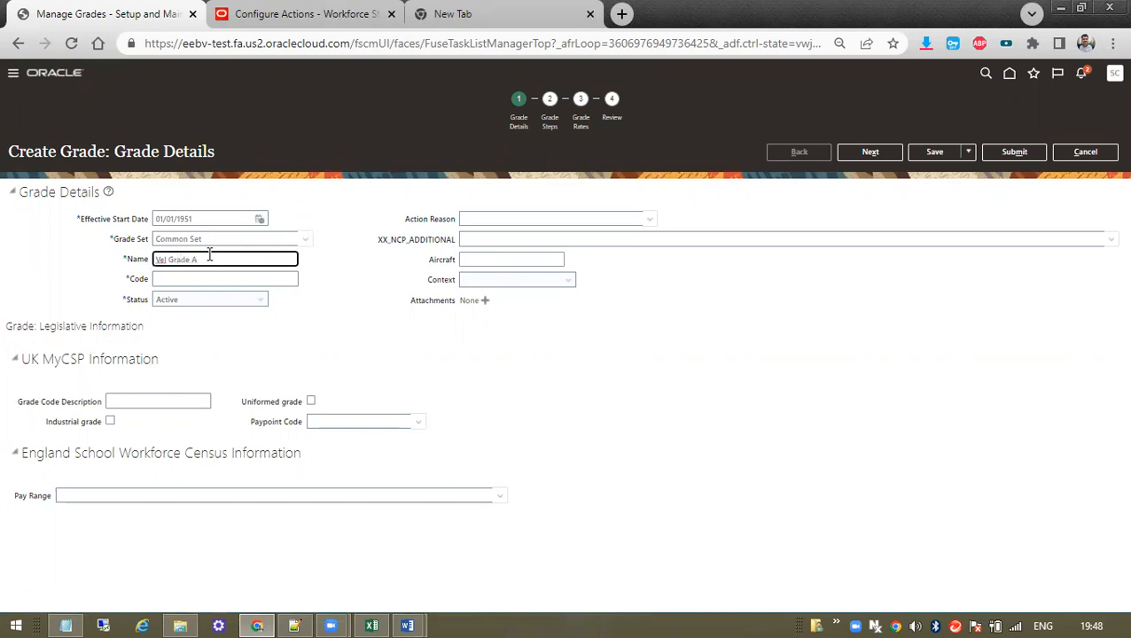
pyautogui.moveTo(215, 258); pyautogui.dragTo(52, 273)
pyautogui.click(189, 280)
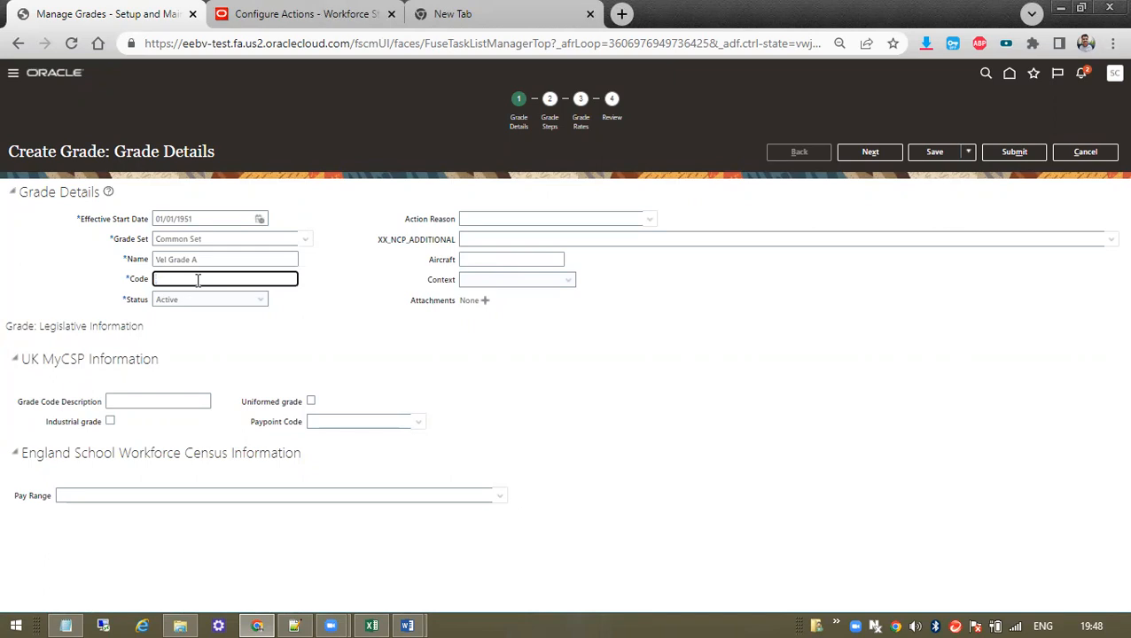
pyautogui.write('Garde_A')
pyautogui.click(493, 282)
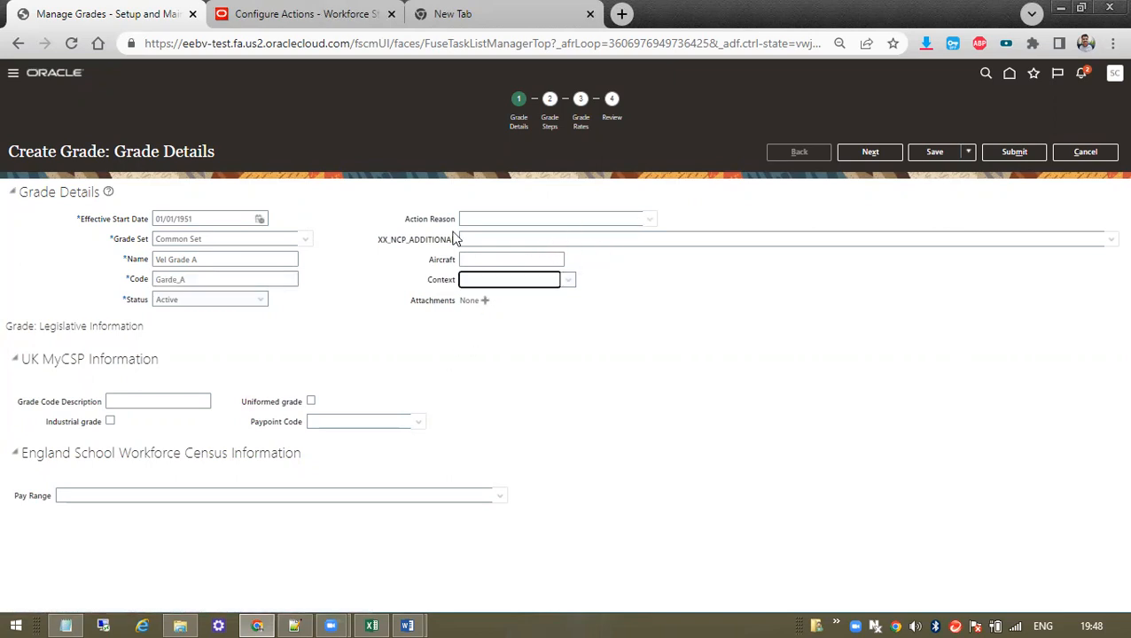
pyautogui.click(879, 155)
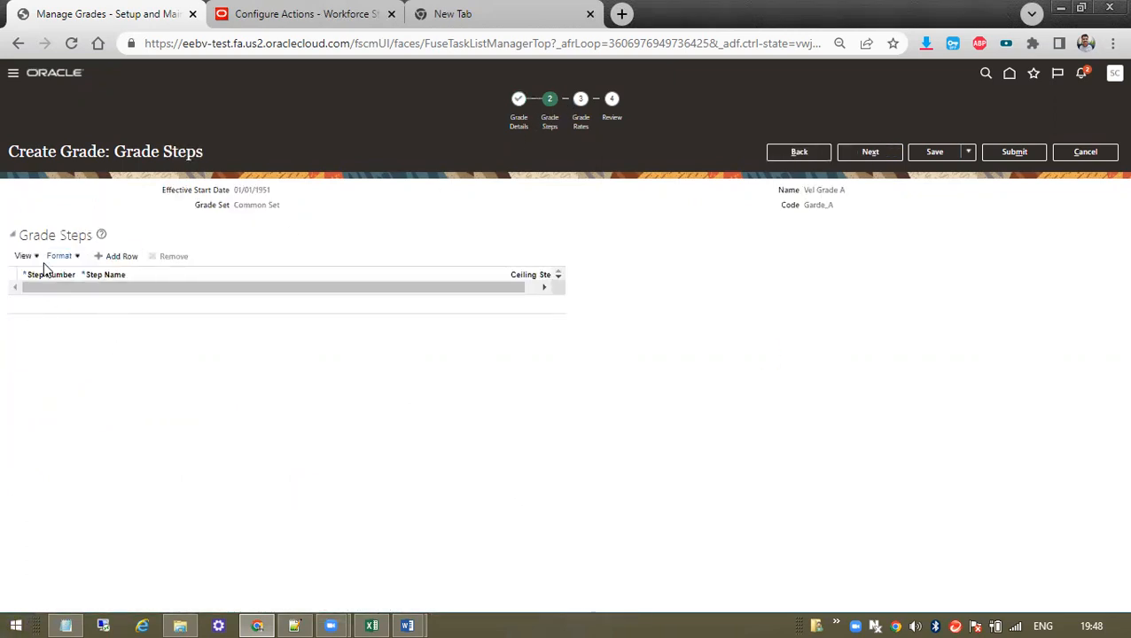
# Switch to Notepad and replace all existing notes with the heading "Grades:"
pyautogui.click(65, 626)
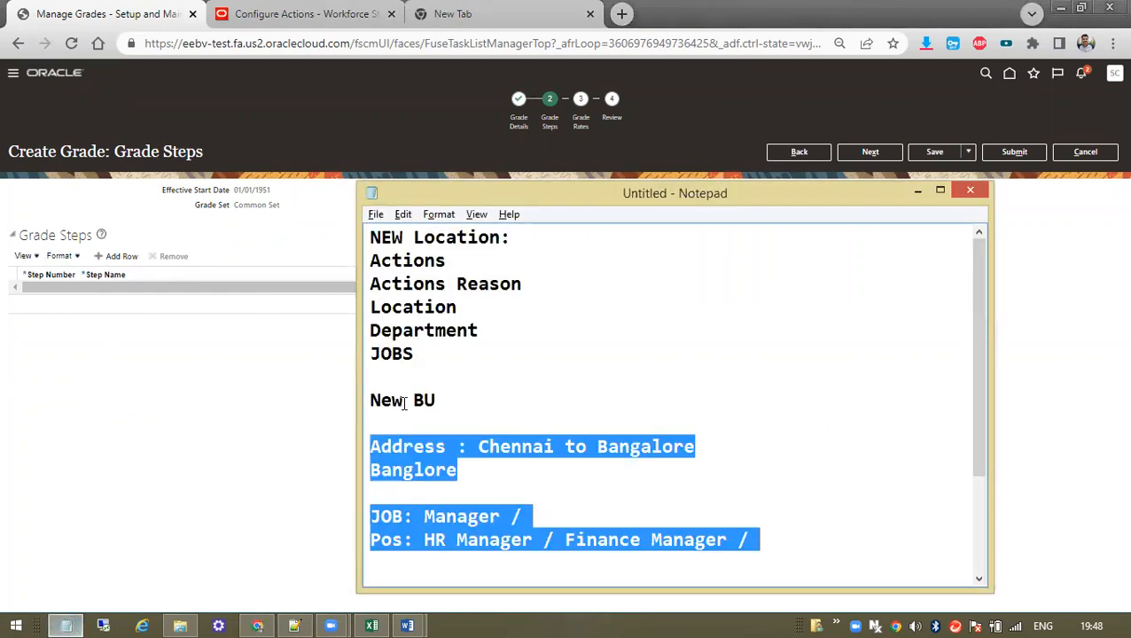
pyautogui.click(454, 400)
pyautogui.hotkey('ctrl', 'Home')
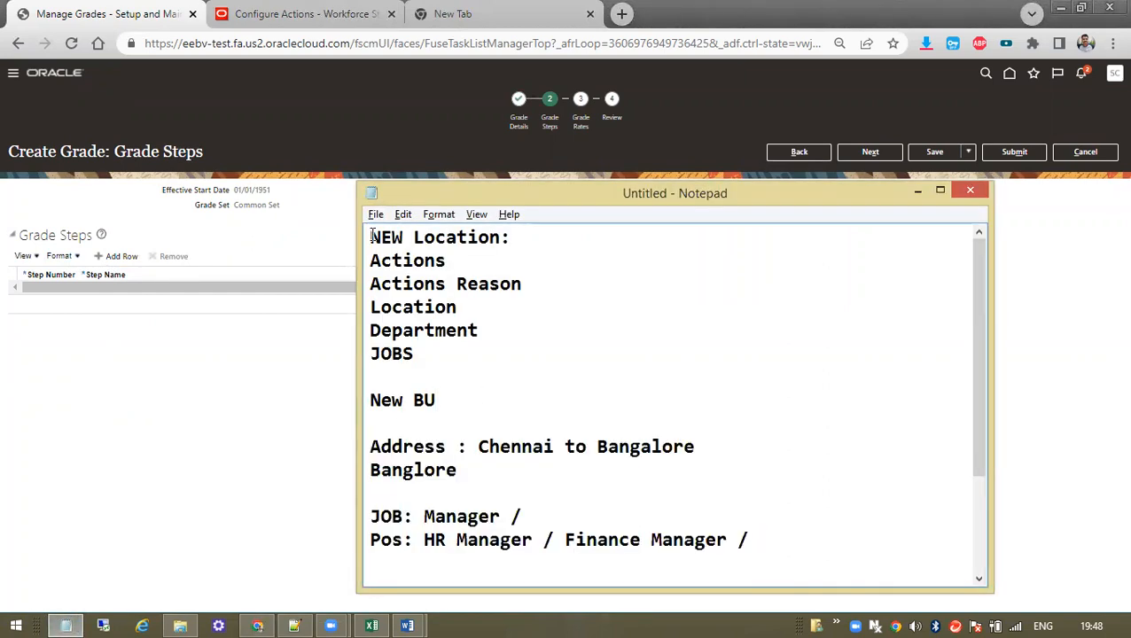
pyautogui.hotkey('ctrl', 'shift', 'End')
pyautogui.press('BackSpace')
pyautogui.write('G')
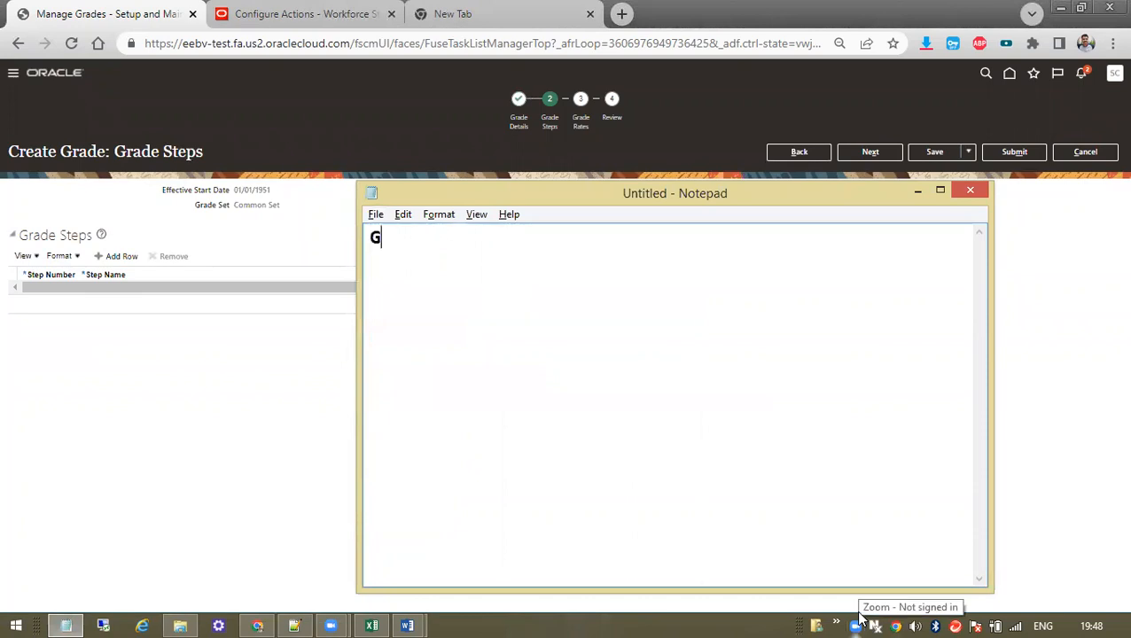
pyautogui.write('rades:')
pyautogui.press('Return')
pyautogui.press('Return')
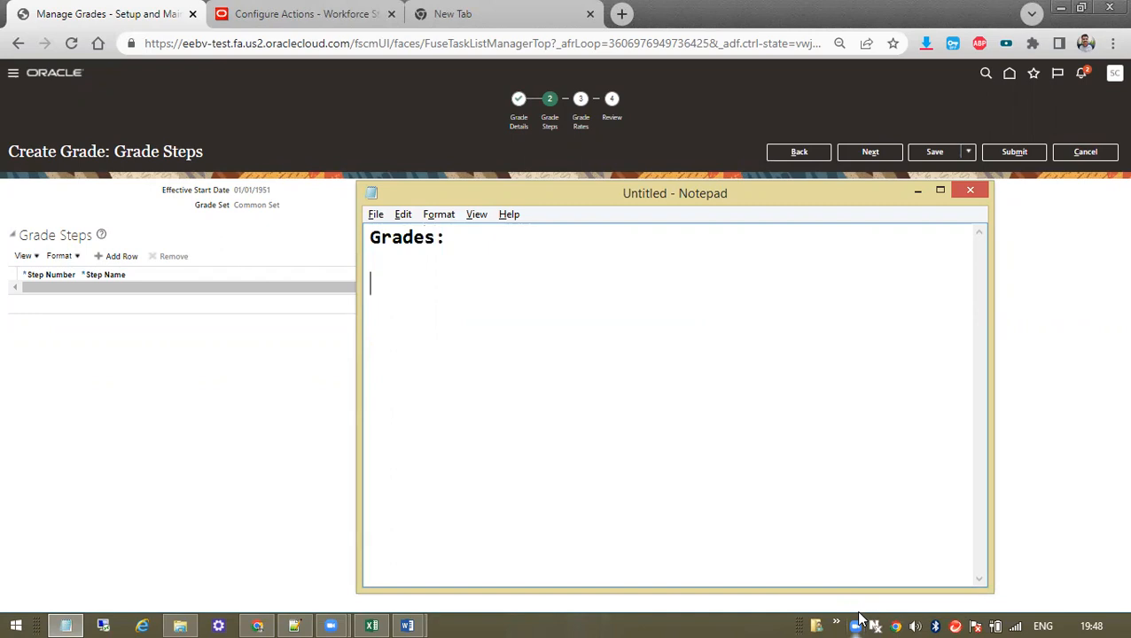
pyautogui.press('BackSpace')
pyautogui.write('T')
pyautogui.press('BackSpace')
pyautogui.write('Based')
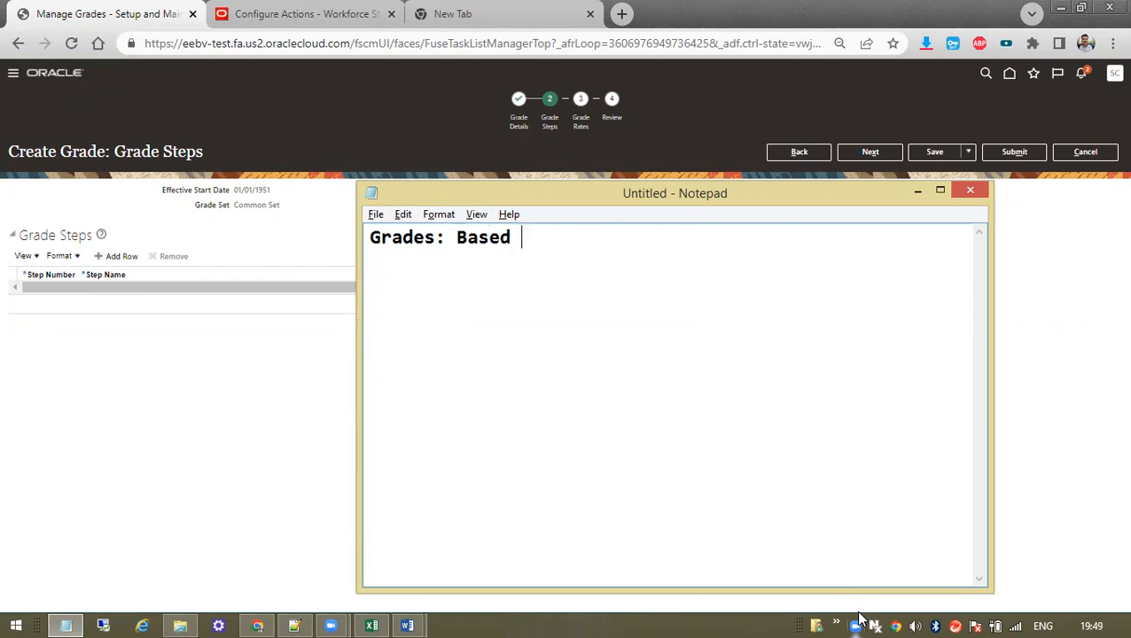
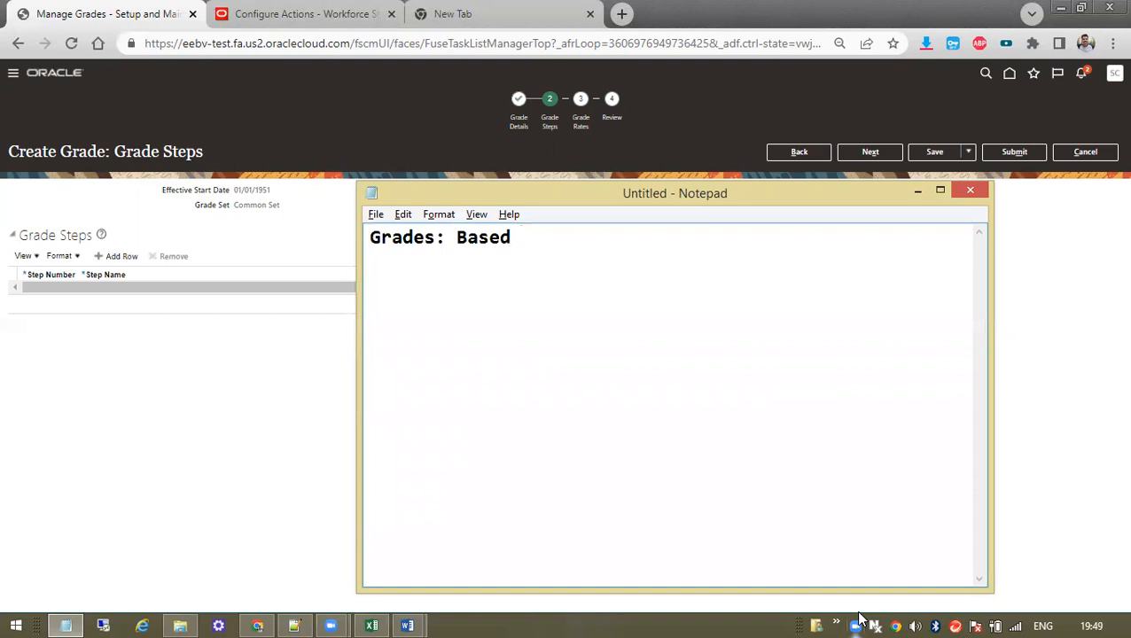
pyautogui.press('BackSpace')
pyautogui.press('BackSpace')
pyautogui.write('es')
pyautogui.press('BackSpace')
pyautogui.write('d')
pyautogui.press('Return')
pyautogui.press('Return')
pyautogui.press('BackSpace')
pyautogui.press('BackSpace')
pyautogui.press('BackSpace')
pyautogui.press('BackSpace')
pyautogui.press('BackSpace')
pyautogui.press('BackSpace')
pyautogui.press('BackSpace')
pyautogui.press('BackSpace')
# Add the line "Desgination / Position" below the Grades heading, separated by a blank line
pyautogui.press('Return')
pyautogui.write('Des')
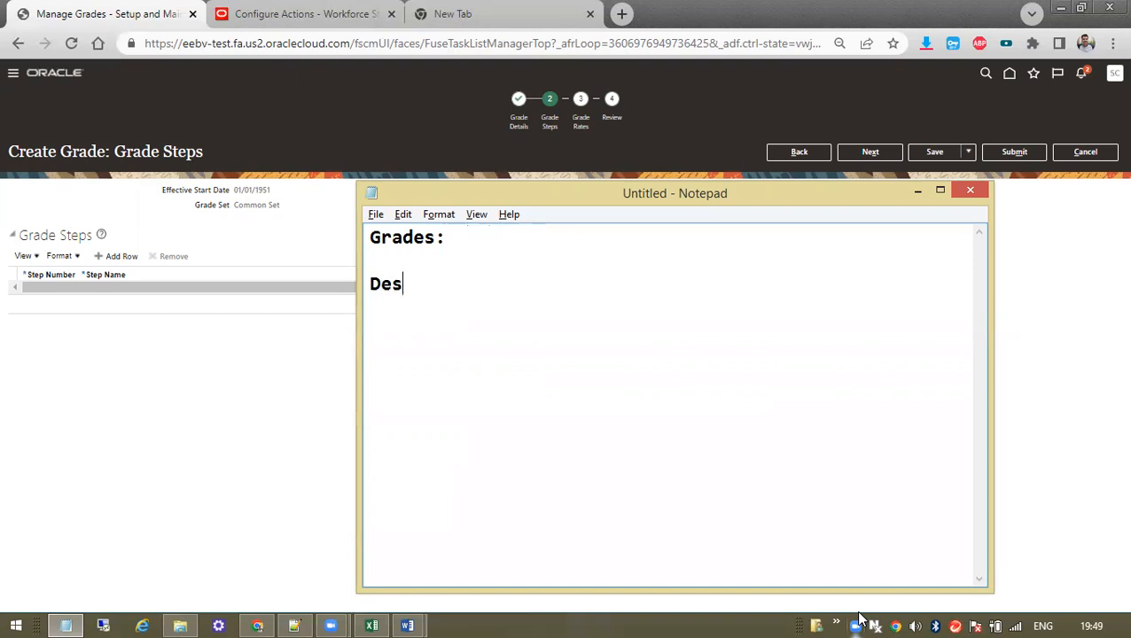
pyautogui.write('gination Fr')
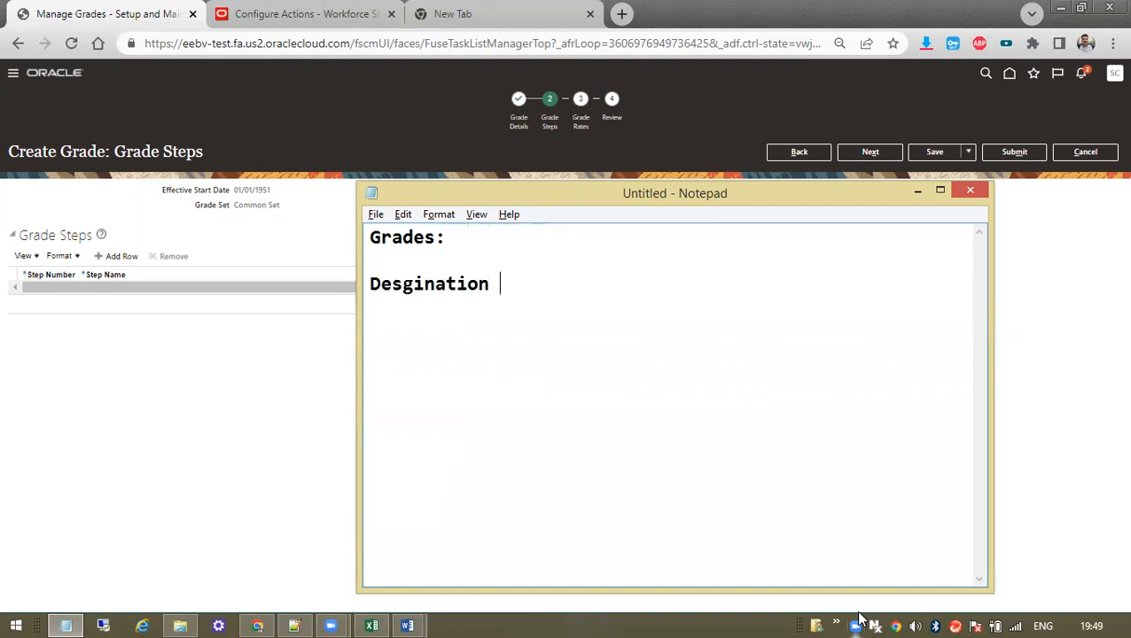
pyautogui.press('BackSpace')
pyautogui.press('BackSpace')
pyautogui.press('BackSpace')
pyautogui.write('/ Position')
pyautogui.press('Return')
pyautogui.press('Return')
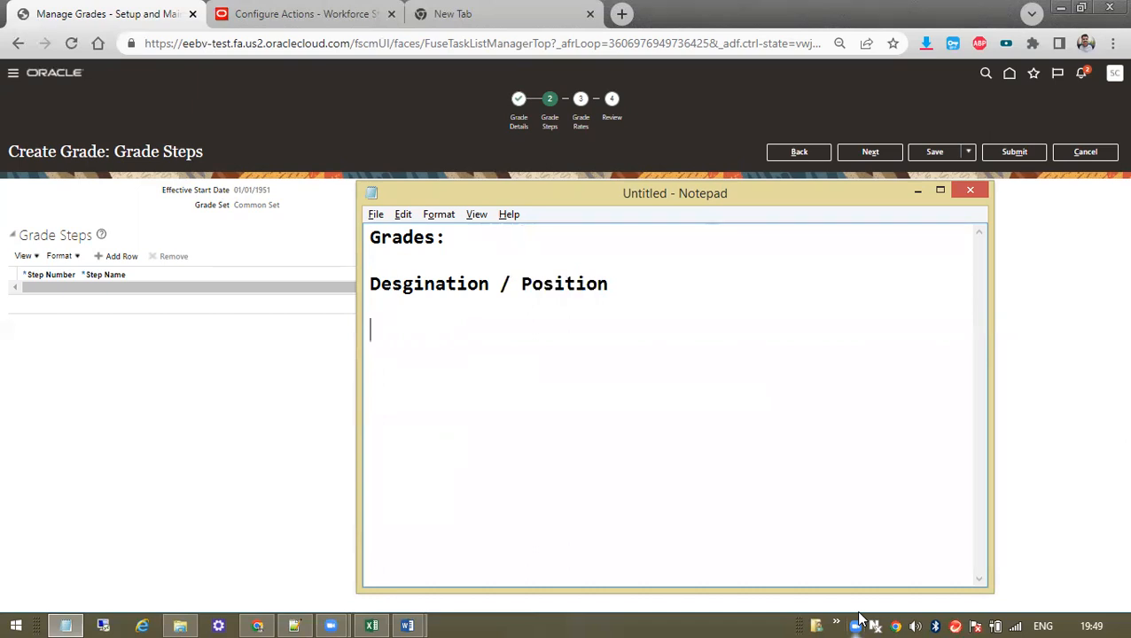
# Add the line "Performance" beneath the designation and position line
pyautogui.write('Permance')
pyautogui.press('BackSpace')
pyautogui.press('BackSpace')
pyautogui.press('BackSpace')
pyautogui.press('BackSpace')
pyautogui.press('BackSpace')
pyautogui.press('BackSpace')
pyautogui.write('formance')
pyautogui.press('Return')
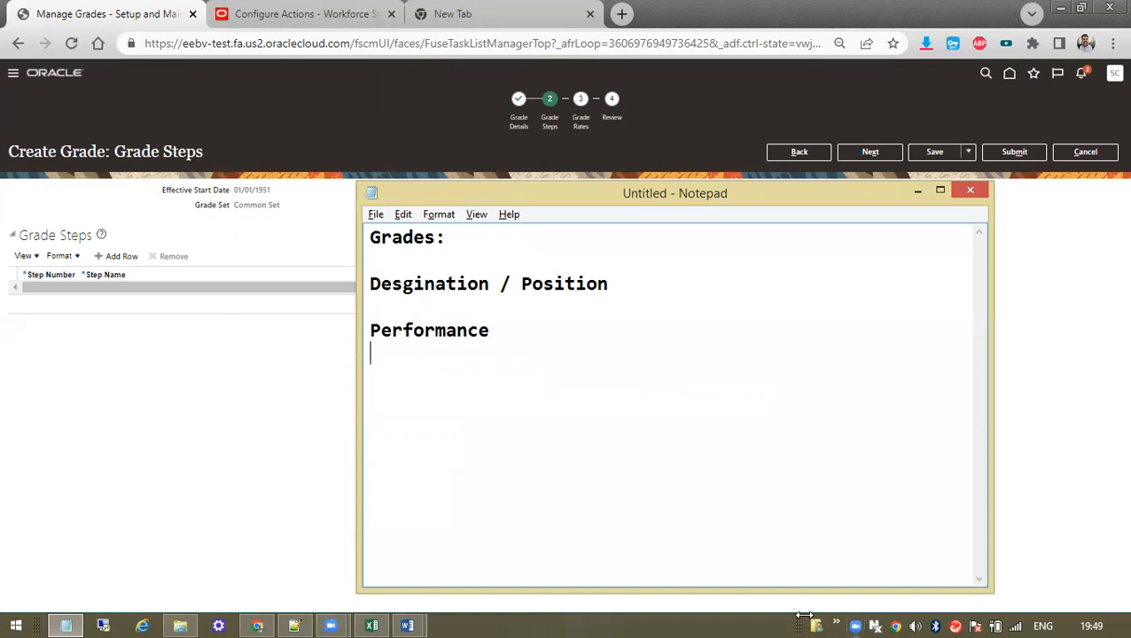
# Extend the heading to "Grades: A" and insert blank lines beneath it
pyautogui.click(475, 235)
pyautogui.write('A')
pyautogui.press('Return')
pyautogui.press('Return')
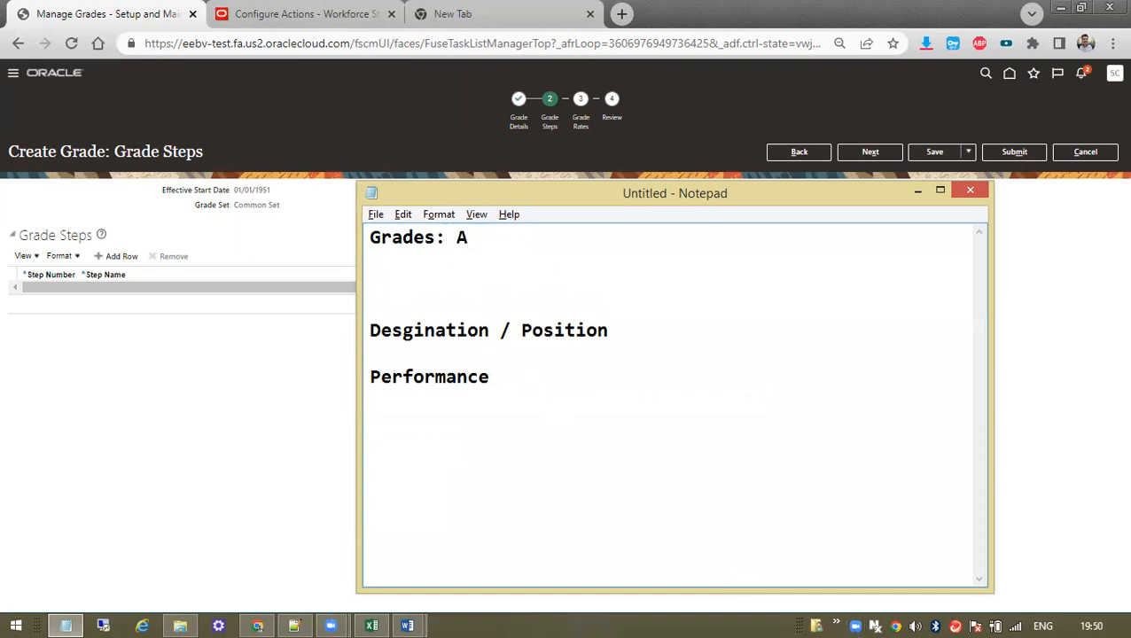
pyautogui.write('Parent')
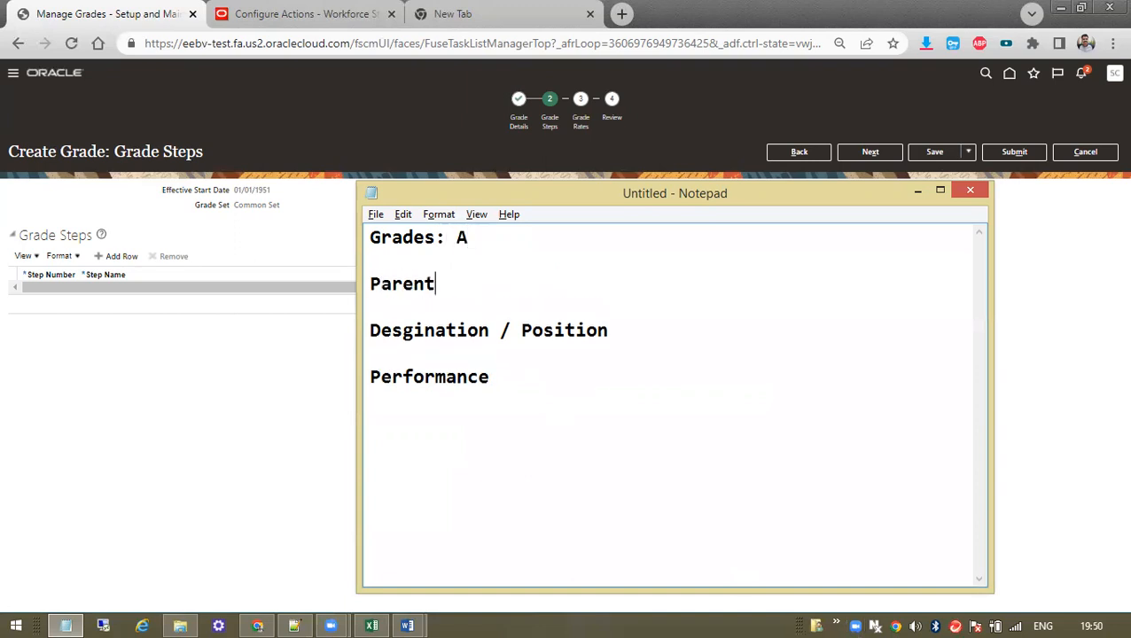
pyautogui.press('Return')
pyautogui.write('Child')
pyautogui.press('Return')
pyautogui.press('BackSpace')
pyautogui.press('BackSpace')
pyautogui.press('BackSpace')
pyautogui.press('BackSpace')
pyautogui.press('BackSpace')
pyautogui.press('BackSpace')
pyautogui.press('BackSpace')
pyautogui.press('BackSpace')
pyautogui.press('BackSpace')
pyautogui.press('BackSpace')
pyautogui.press('BackSpace')
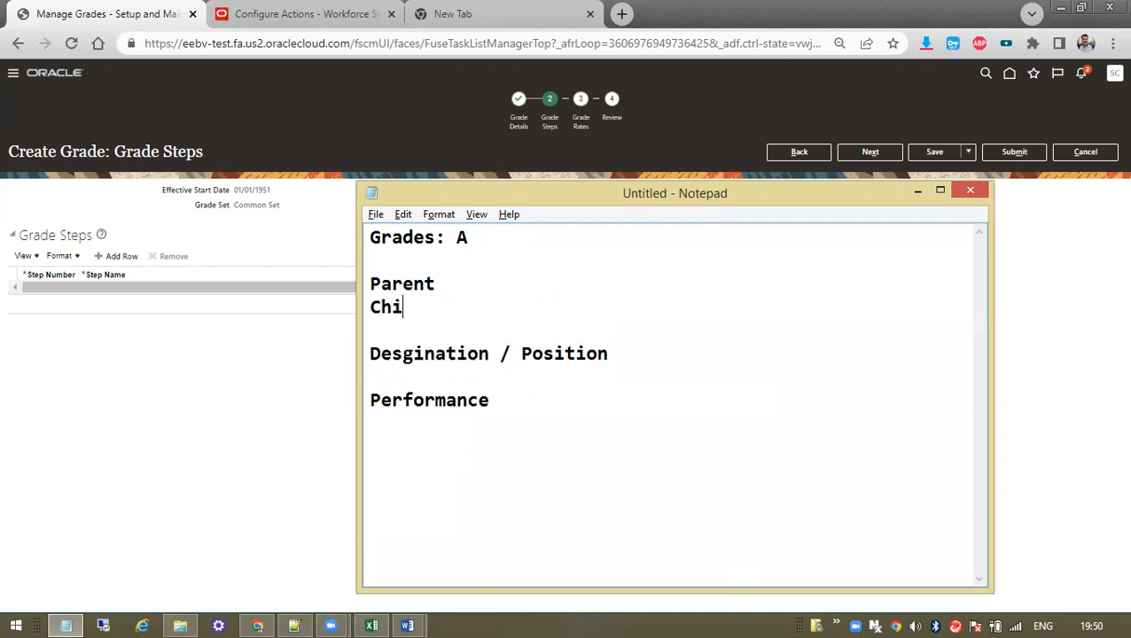
pyautogui.press('BackSpace')
pyautogui.press('BackSpace')
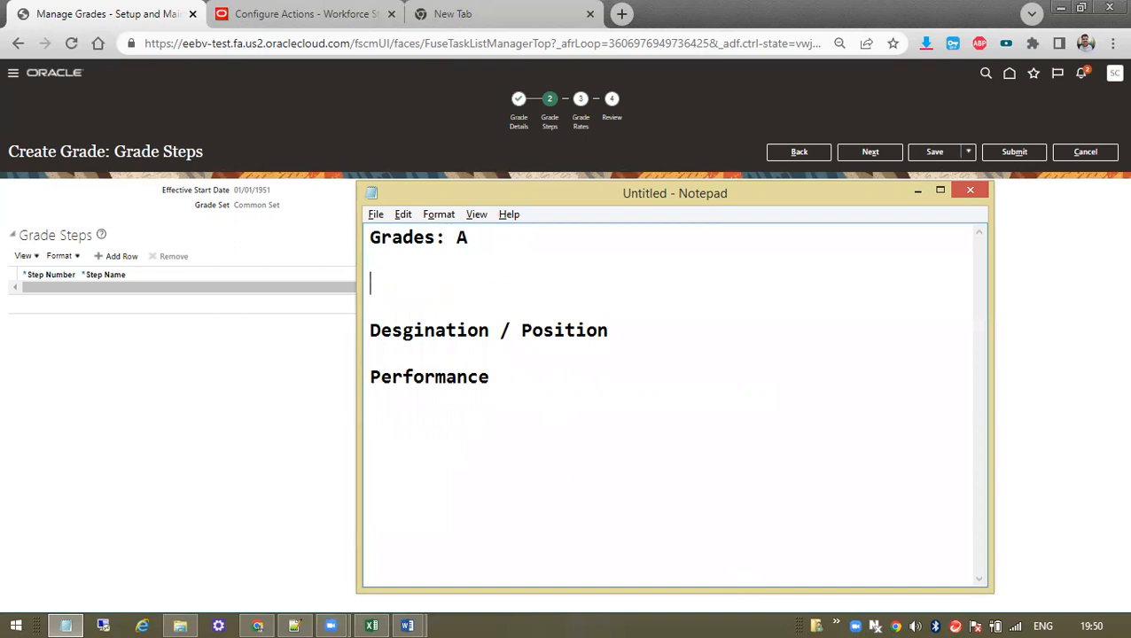
# List the levels "Lower", "Mid" and "Higer" under the designation line, set off by blank lines above and below
pyautogui.click(450, 348)
pyautogui.write('Lower')
pyautogui.press('Return')
pyautogui.write('Mid')
pyautogui.press('Return')
pyautogui.write('Higer')
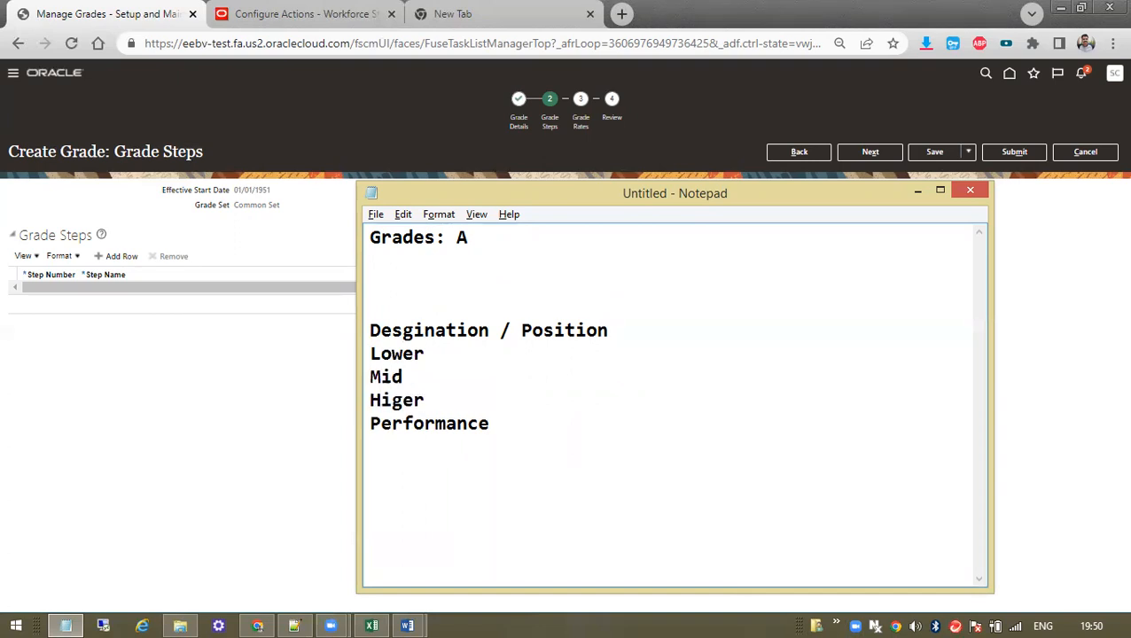
pyautogui.click(432, 354)
pyautogui.click(373, 354)
pyautogui.press('Return')
pyautogui.click(435, 436)
pyautogui.click(436, 424)
pyautogui.press('Return')
# Describe the Lower level with "- Labr/ Low Employee Less Salary"
pyautogui.click(457, 377)
pyautogui.write('- Labo')
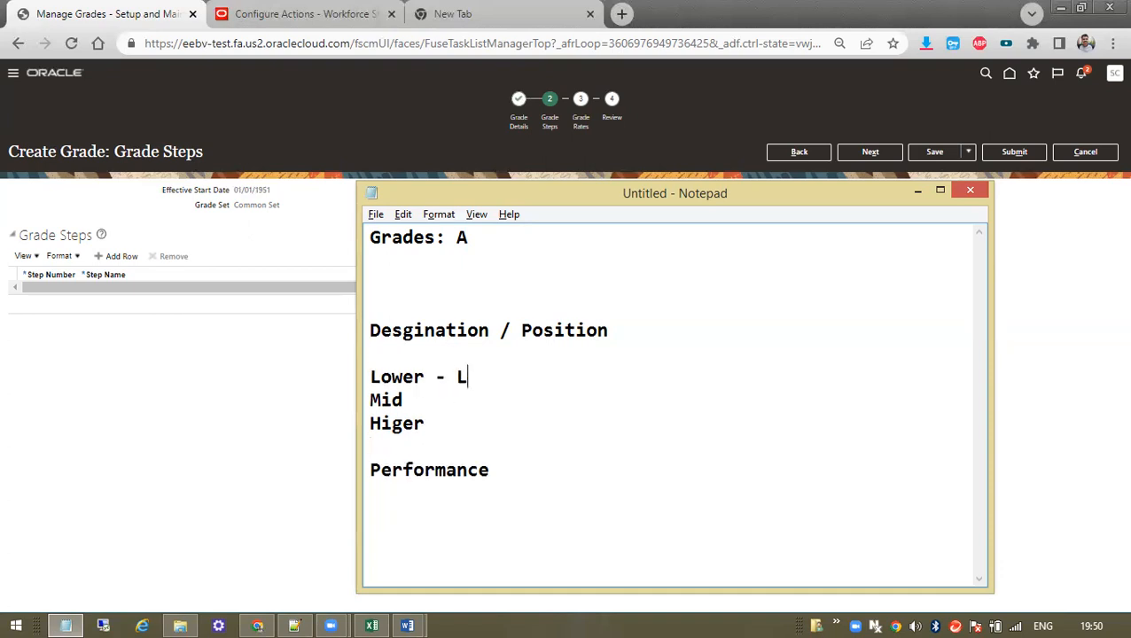
pyautogui.press('BackSpace')
pyautogui.write('r/ ')
pyautogui.write('Low E')
pyautogui.press('BackSpace')
pyautogui.press('BackSpace')
pyautogui.press('BackSpace')
pyautogui.press('BackSpace')
pyautogui.write('Employees')
pyautogui.press('BackSpace')
pyautogui.press('BackSpace')
pyautogui.press('BackSpace')
pyautogui.press('BackSpace')
pyautogui.press('BackSpace')
pyautogui.press('BackSpace')
pyautogui.press('BackSpace')
pyautogui.press('BackSpace')
pyautogui.press('BackSpace')
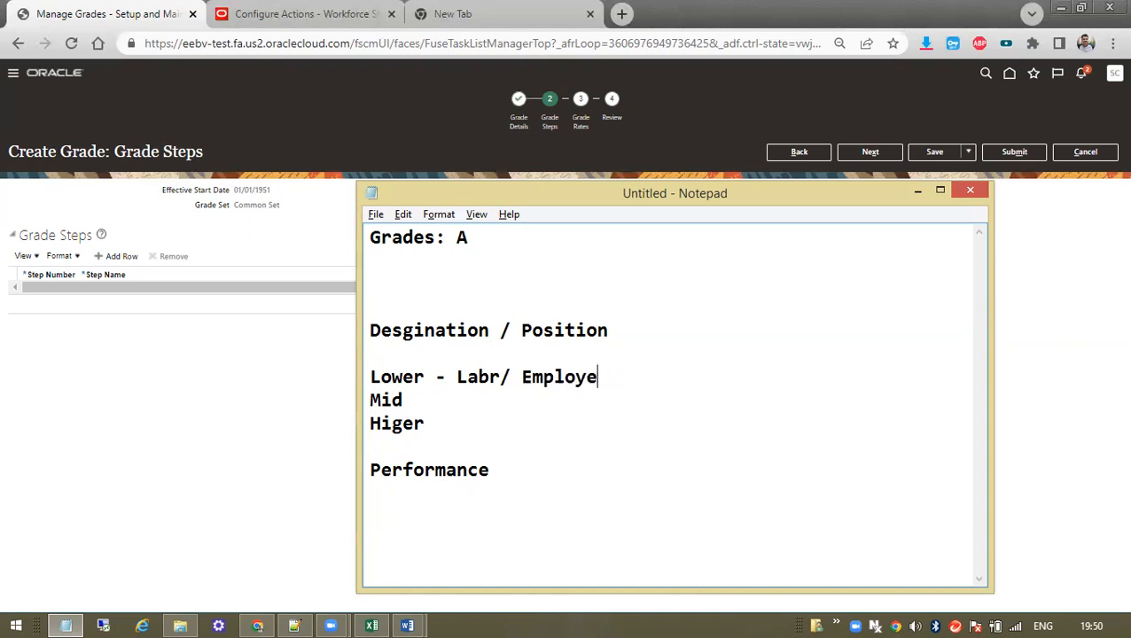
pyautogui.write('Low')
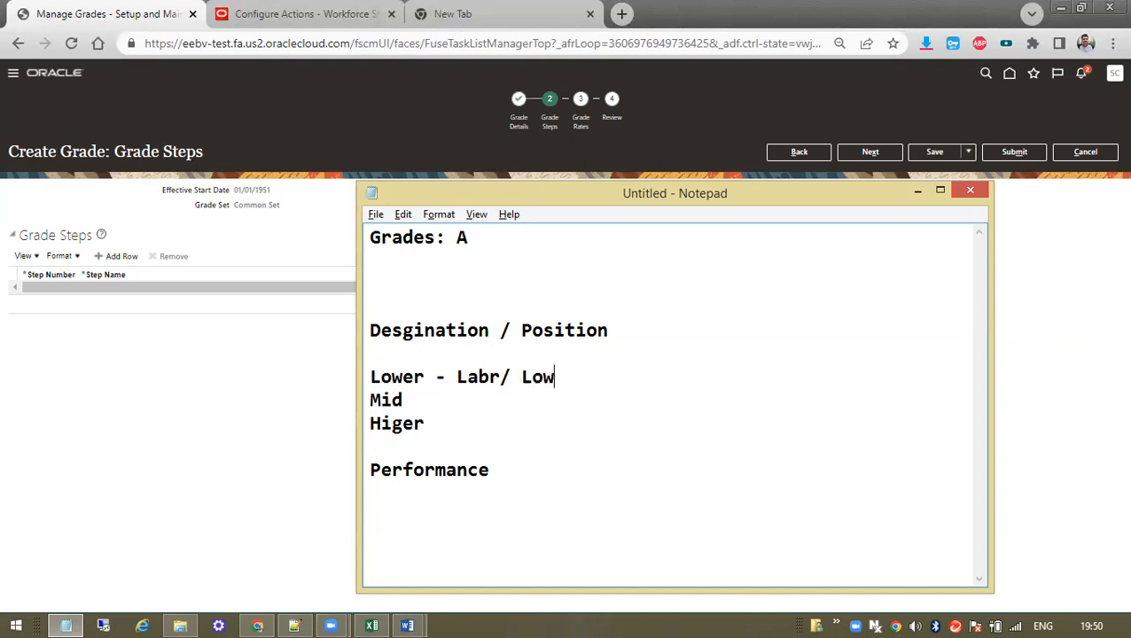
pyautogui.write(' Employee Ls')
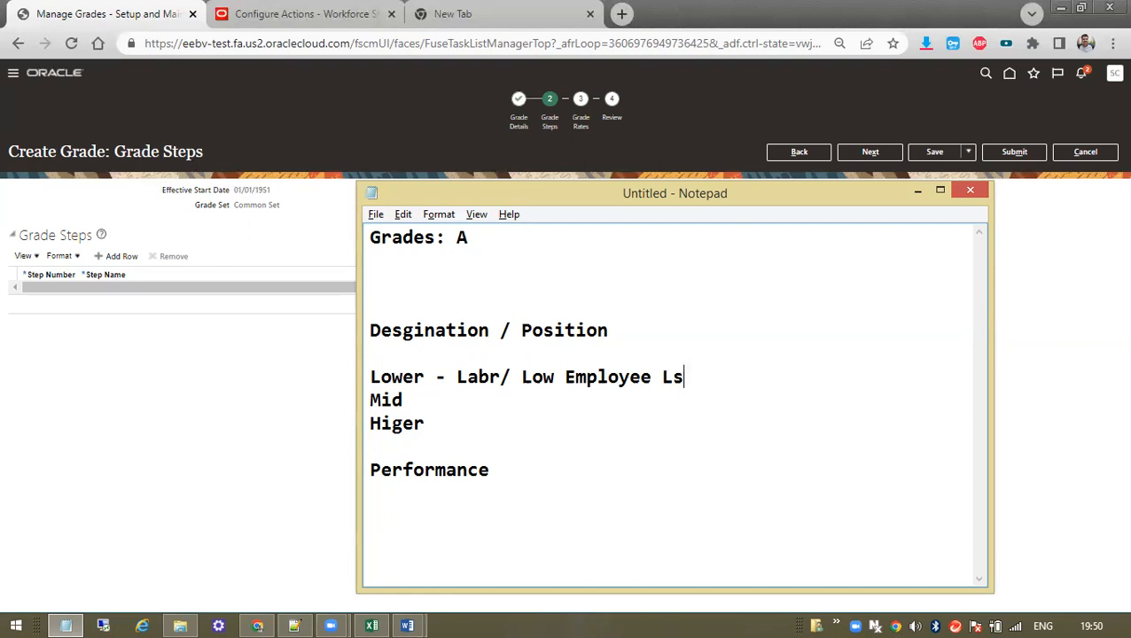
pyautogui.press('BackSpace')
pyautogui.write('ess Salary')
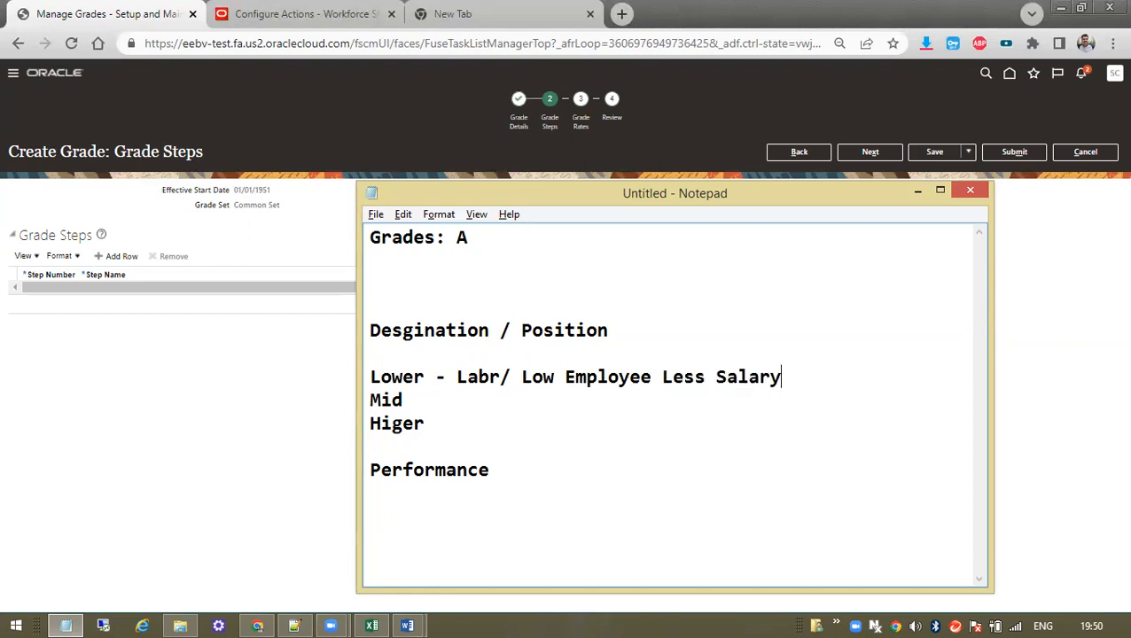
# Describe the Mid level with "- Exec / Midd / Associate /"
pyautogui.click(418, 400)
pyautogui.write('=')
pyautogui.press('BackSpace')
pyautogui.write('- Exec / ')
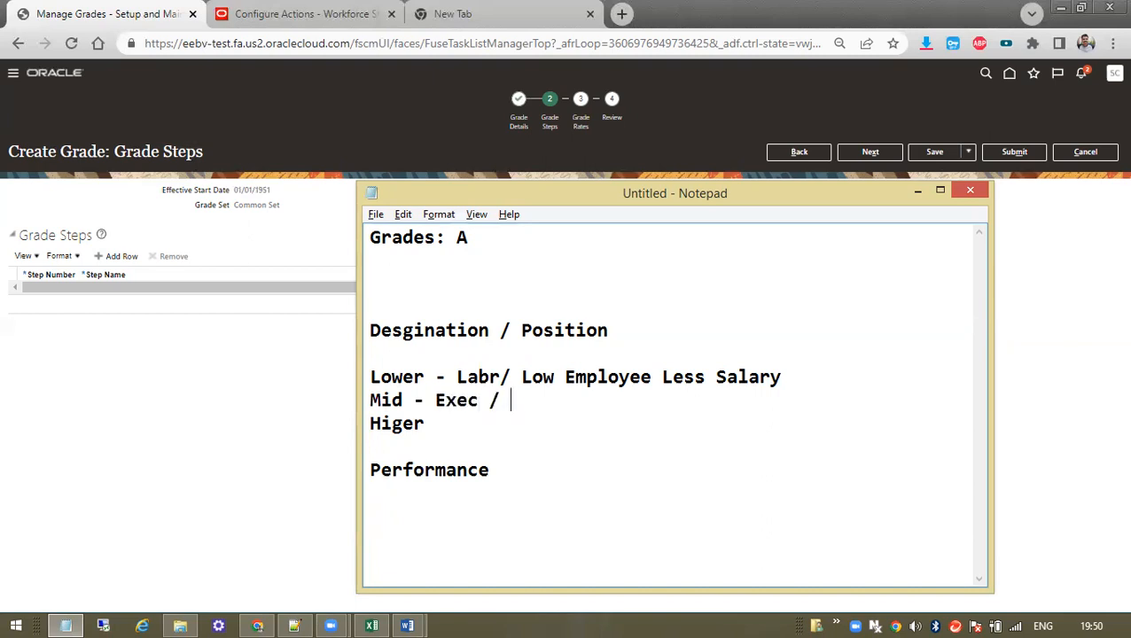
pyautogui.write('Midd /')
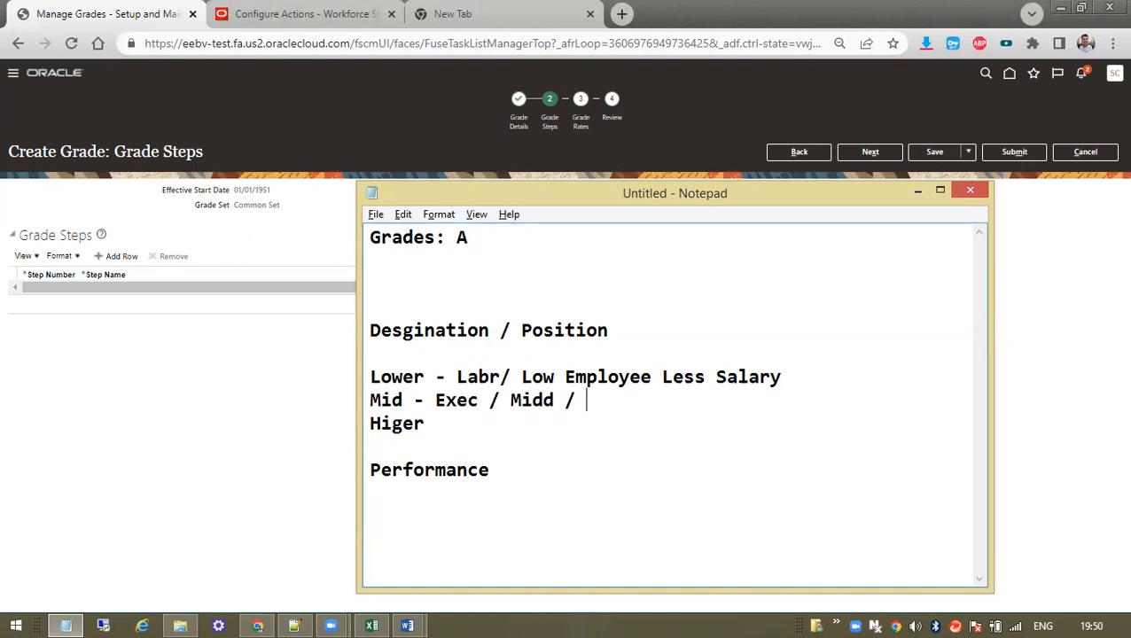
pyautogui.write(' Assic')
pyautogui.press('BackSpace')
pyautogui.press('BackSpace')
pyautogui.write('ociate /')
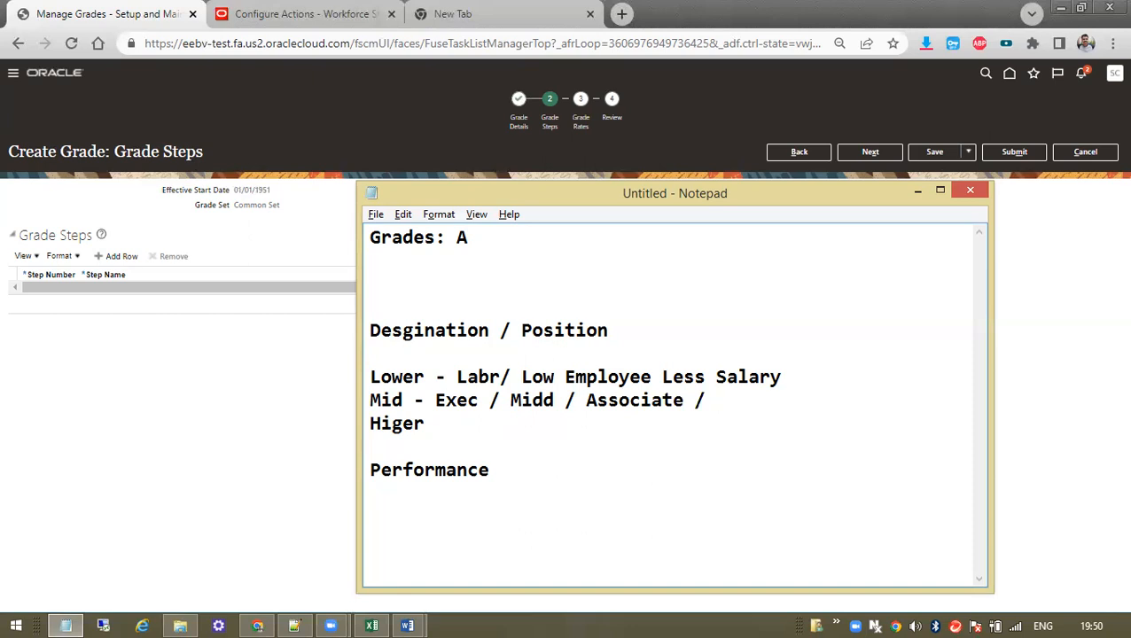
# Describe the Higer level with "- Manager / CEO / Top"
pyautogui.click(443, 430)
pyautogui.write('- Manager / ')
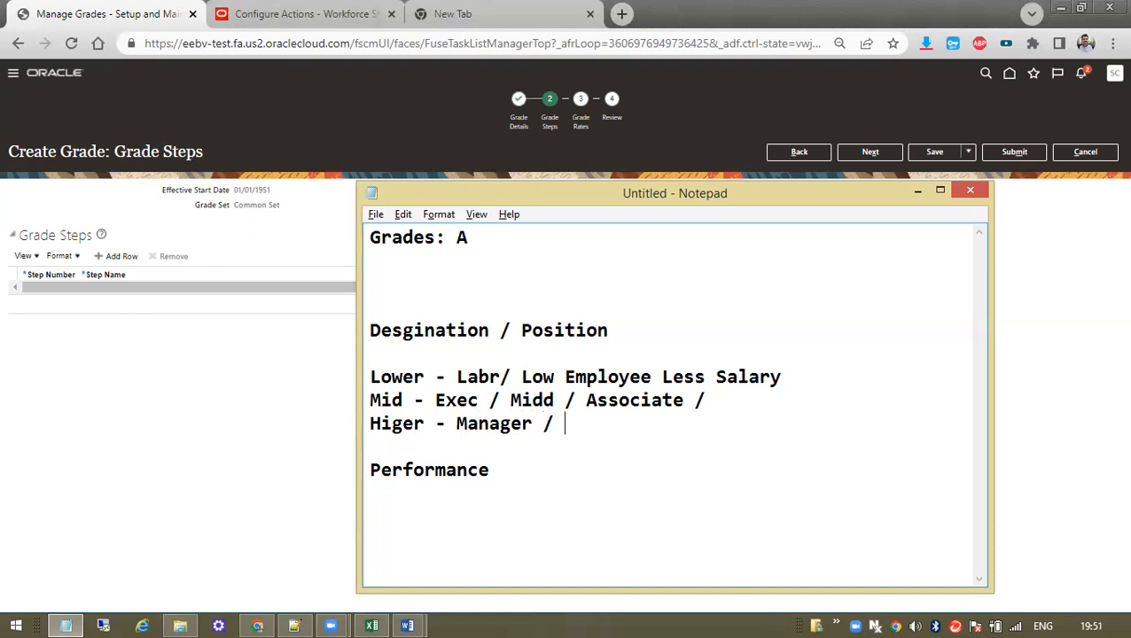
pyautogui.write('CEO /  Top')
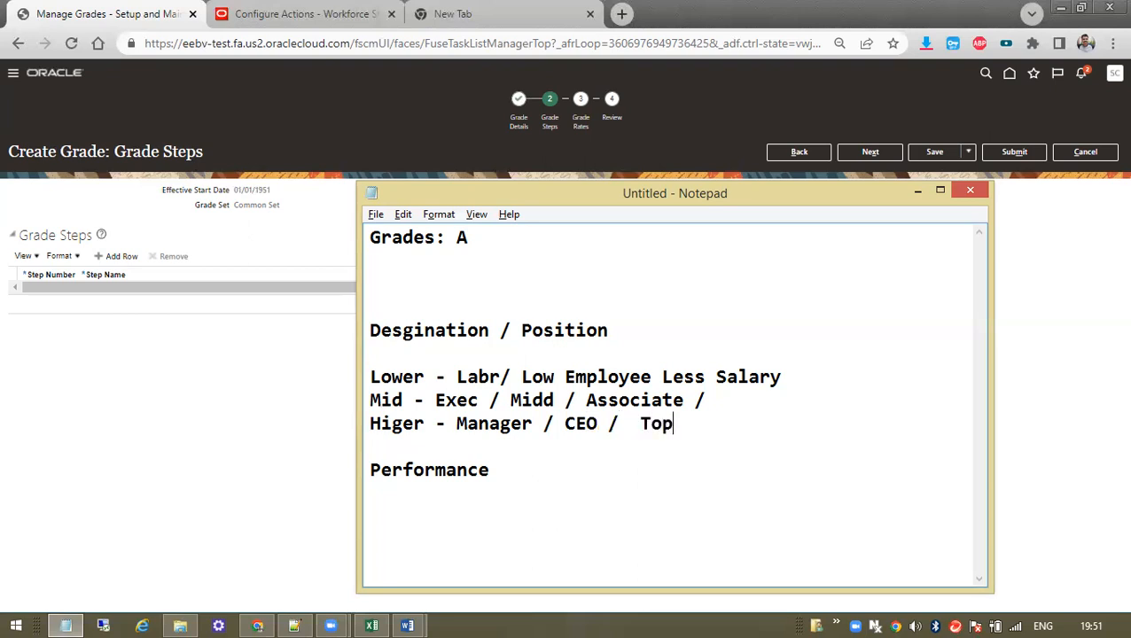
pyautogui.click(763, 396)
pyautogui.click(816, 382)
pyautogui.moveTo(722, 434); pyautogui.dragTo(245, 355)
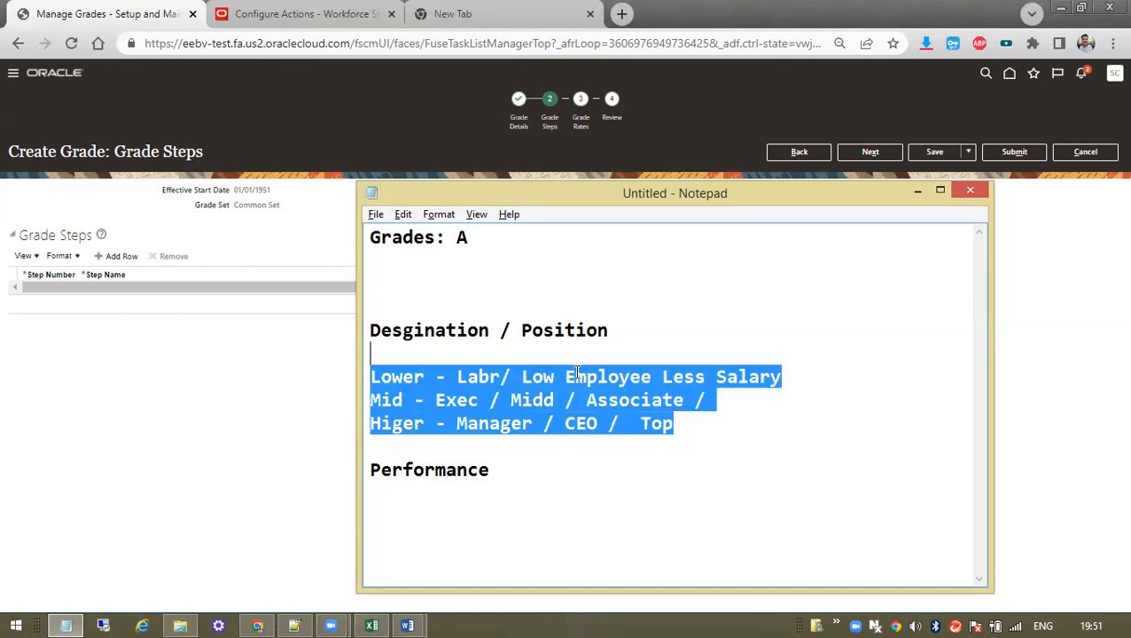
# Append the level codes L1, M1 and T1 to the ends of the Lower, Mid and Higer lines respectively
pyautogui.click(805, 373)
pyautogui.write('L')
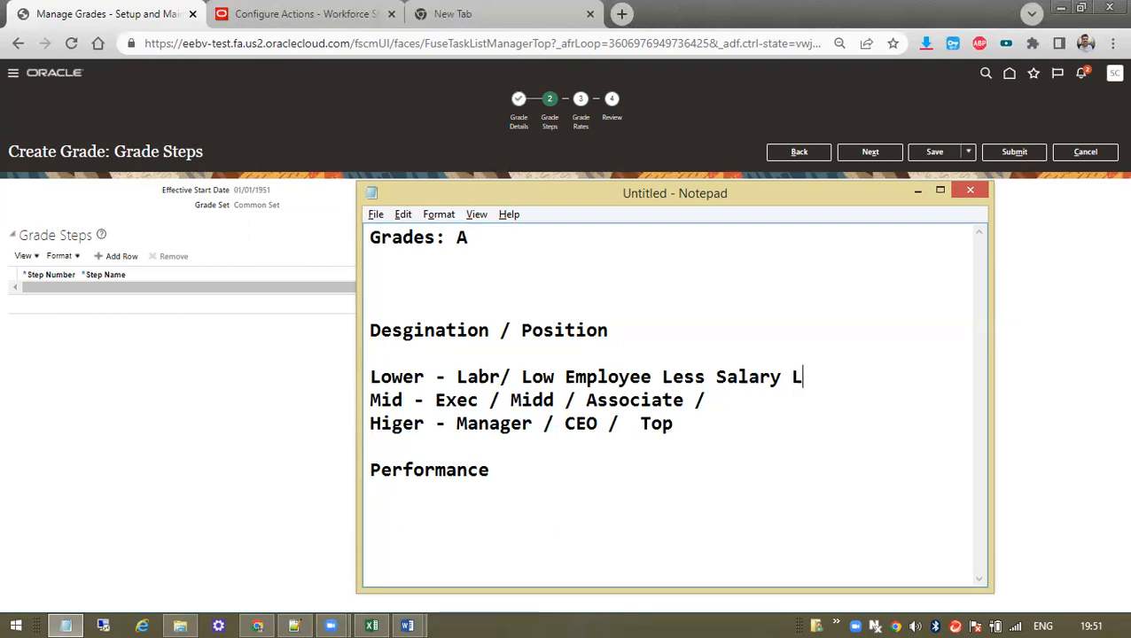
pyautogui.write('!')
pyautogui.press('BackSpace')
pyautogui.write('1')
pyautogui.click(767, 401)
pyautogui.write('M!')
pyautogui.press('BackSpace')
pyautogui.write('1')
pyautogui.click(750, 425)
pyautogui.write('T!')
pyautogui.press('BackSpace')
pyautogui.write('1')
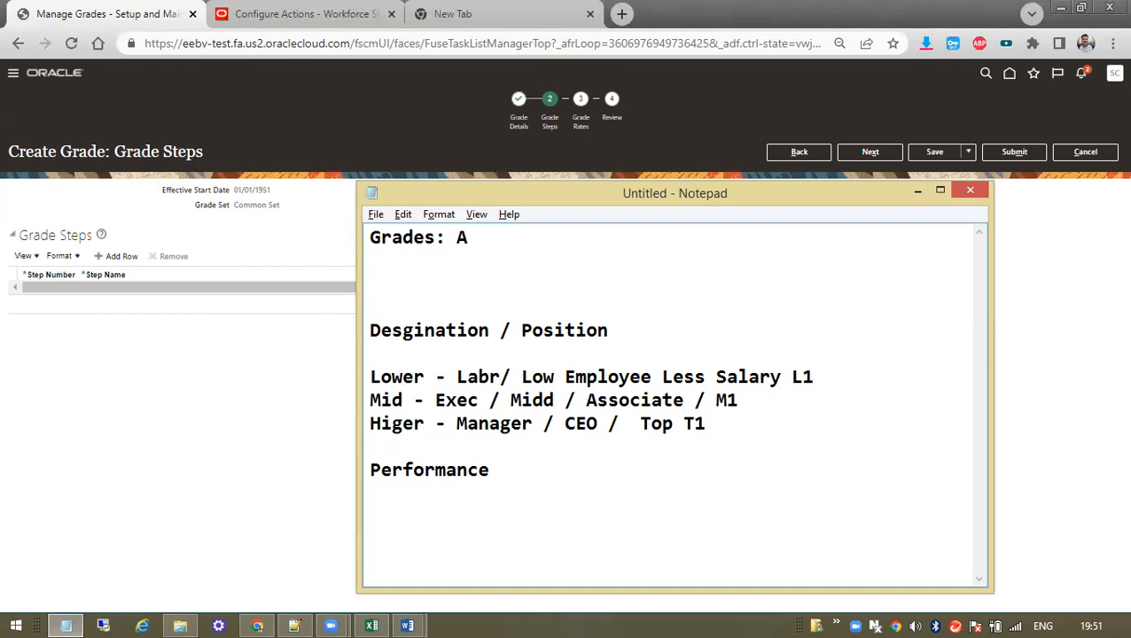
pyautogui.moveTo(684, 426); pyautogui.dragTo(760, 432)
pyautogui.moveTo(372, 370); pyautogui.dragTo(732, 429)
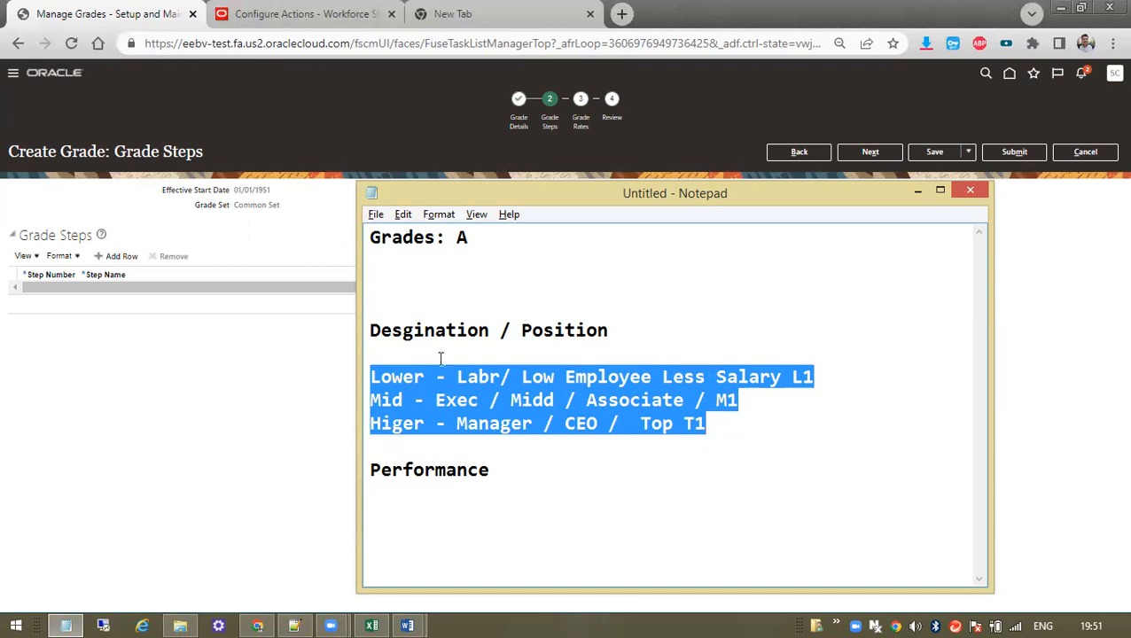
pyautogui.click(462, 377)
pyautogui.moveTo(459, 377); pyautogui.dragTo(818, 377)
pyautogui.click(477, 377)
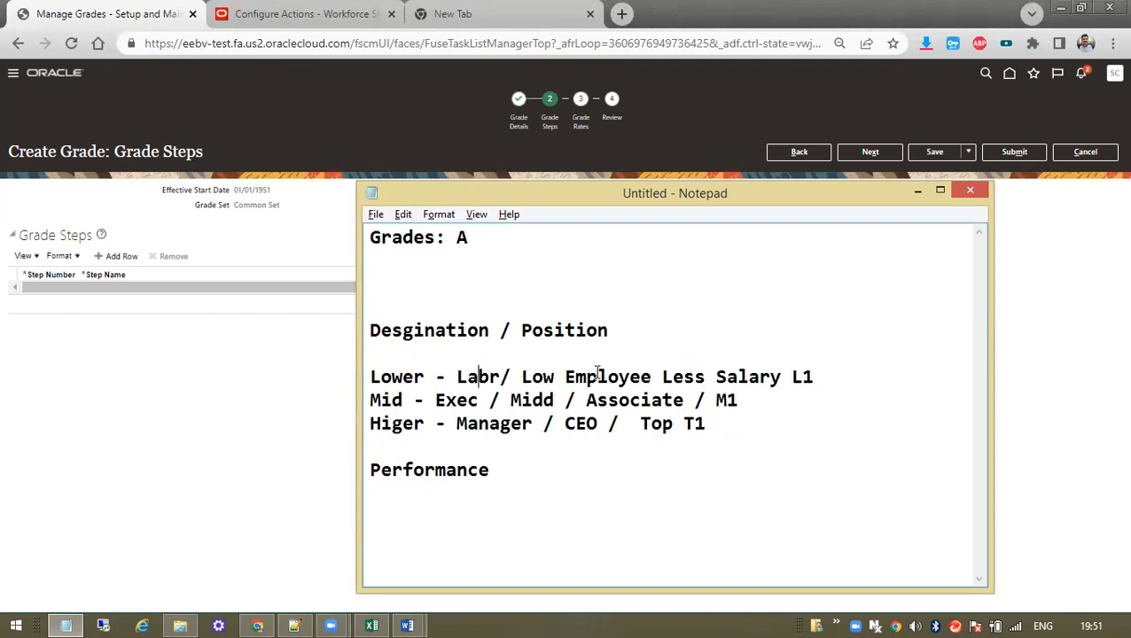
pyautogui.moveTo(813, 381); pyautogui.dragTo(712, 401)
pyautogui.click(722, 413)
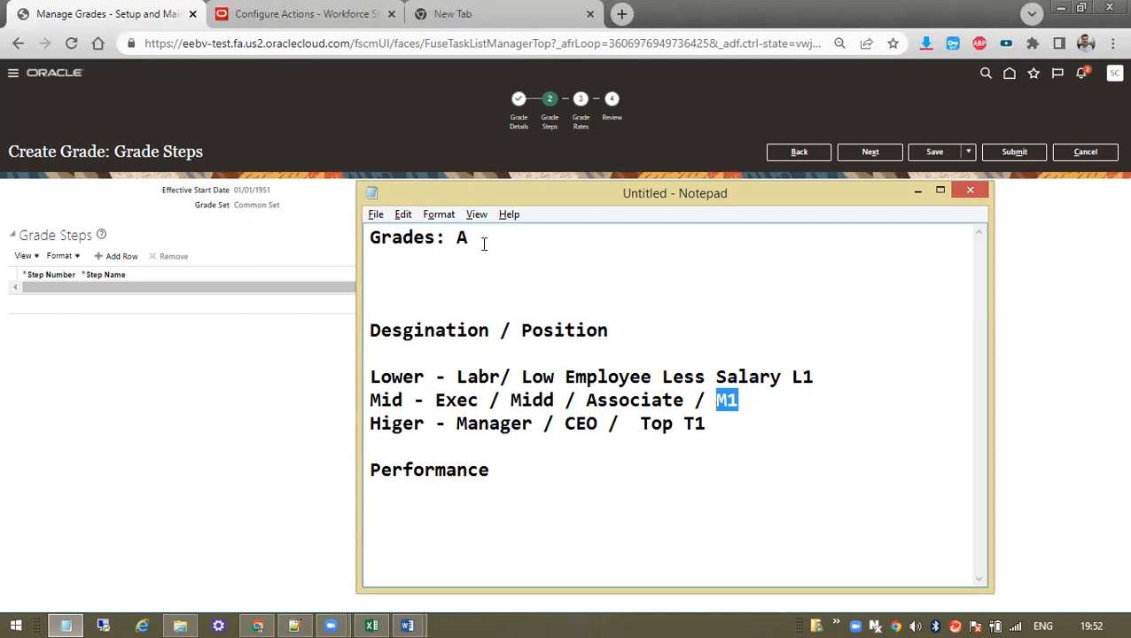
# Add a "Steps :" line beneath the Grades heading and extend the heading with "(Executive"
pyautogui.click(484, 243)
pyautogui.press('Return')
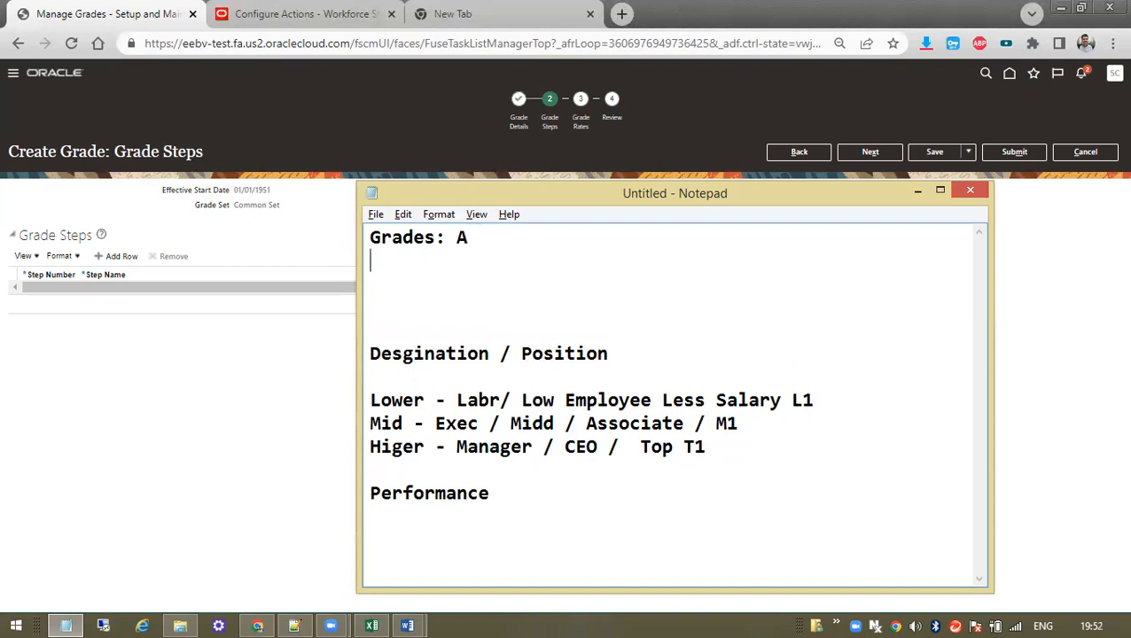
pyautogui.write('Steps :')
pyautogui.click(528, 240)
pyautogui.write('(Exect')
pyautogui.press('BackSpace')
pyautogui.write('utive')
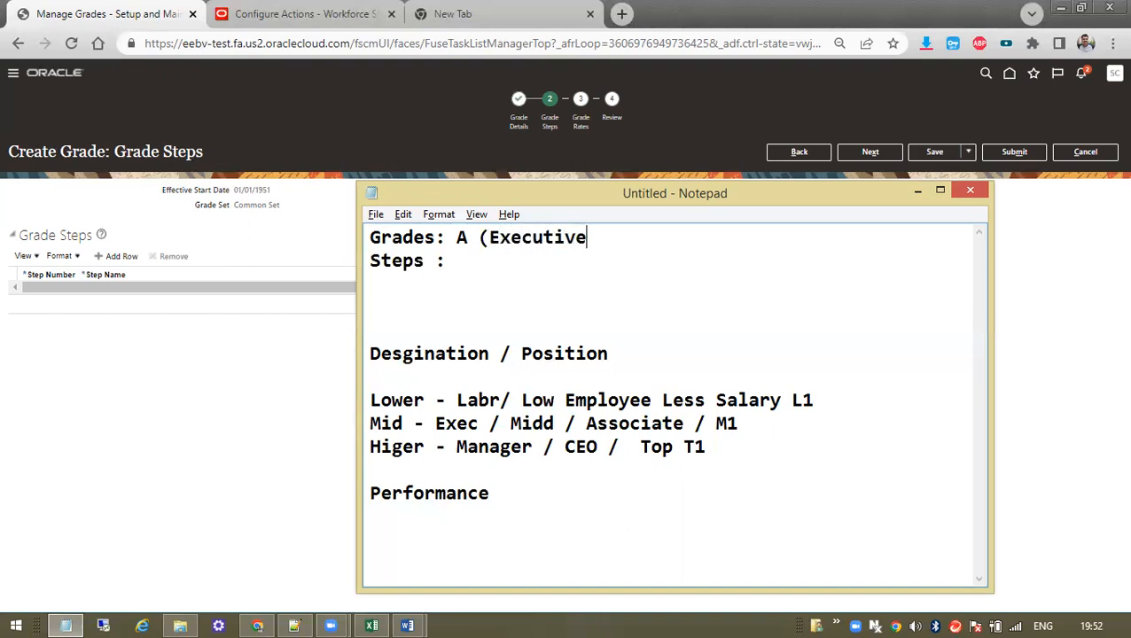
# List the grade steps "A1 ,A2 , A3" on the Steps line and insert a blank line beneath it
pyautogui.click(491, 268)
pyautogui.write('A 1')
pyautogui.press('Return')
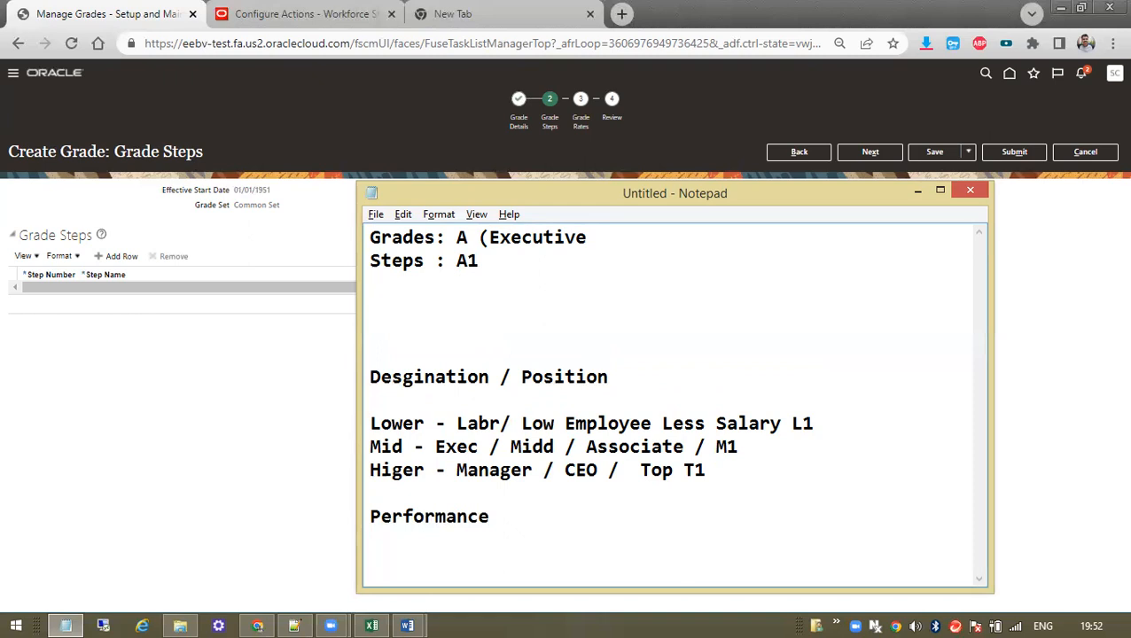
pyautogui.press('BackSpace')
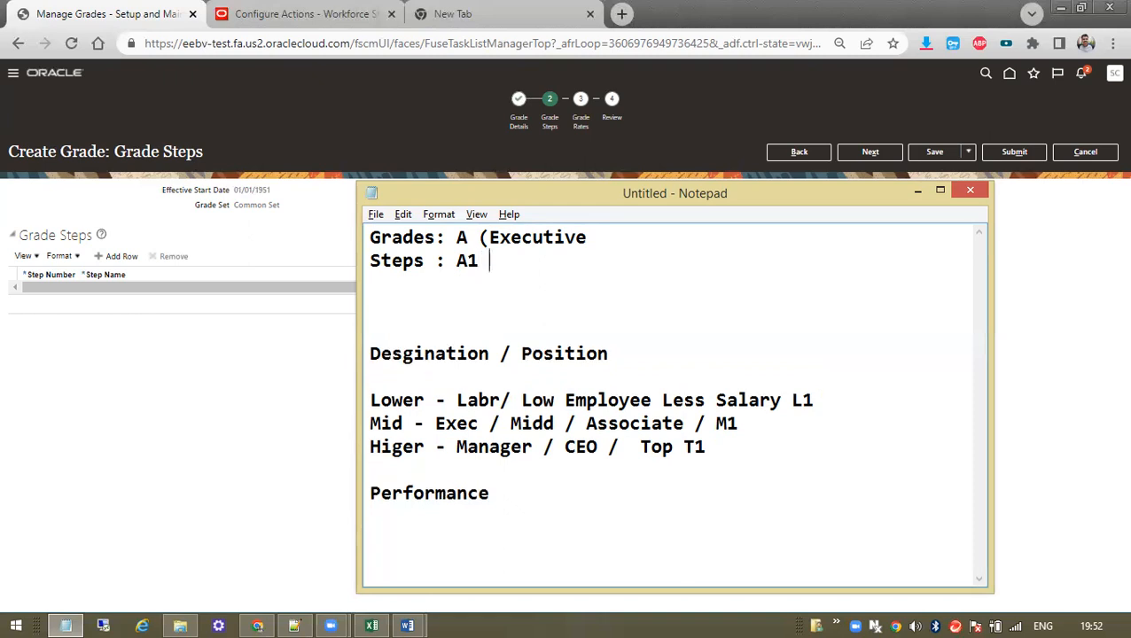
pyautogui.write('(')
pyautogui.press('BackSpace')
pyautogui.write(',a')
pyautogui.press('BackSpace')
pyautogui.write('A2 , A3')
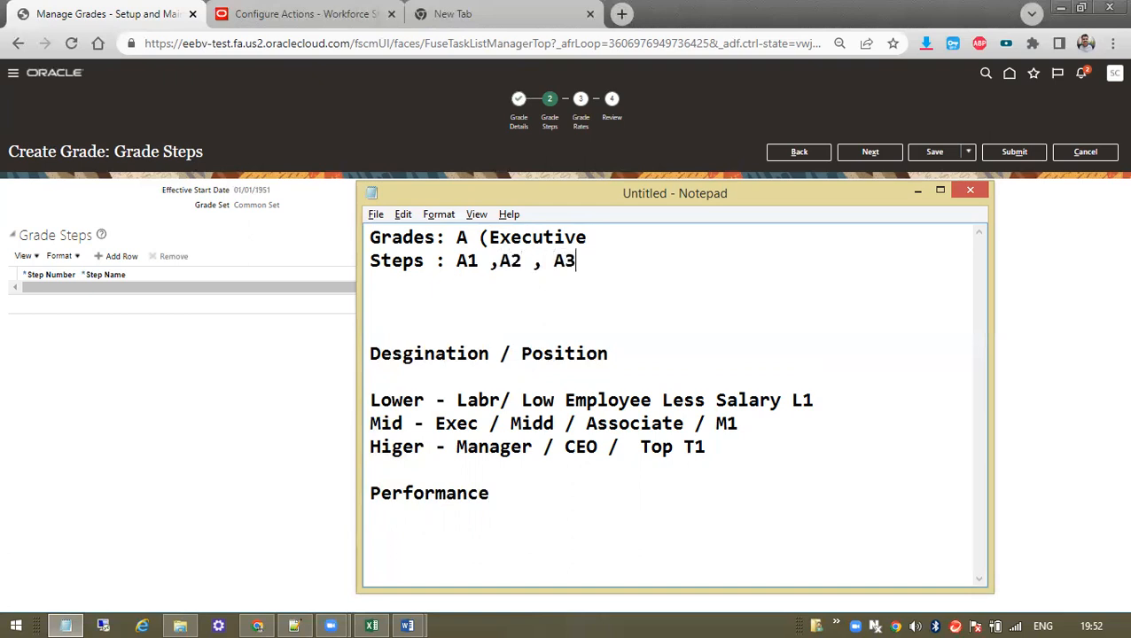
pyautogui.press('Return')
pyautogui.moveTo(456, 261); pyautogui.dragTo(612, 264)
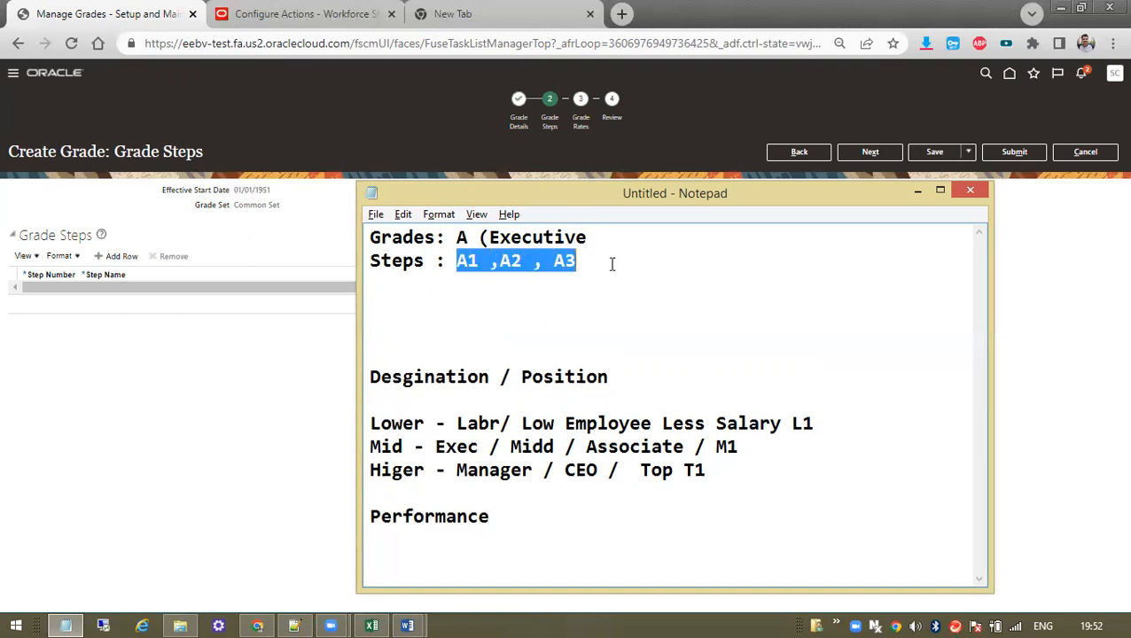
pyautogui.click(616, 240)
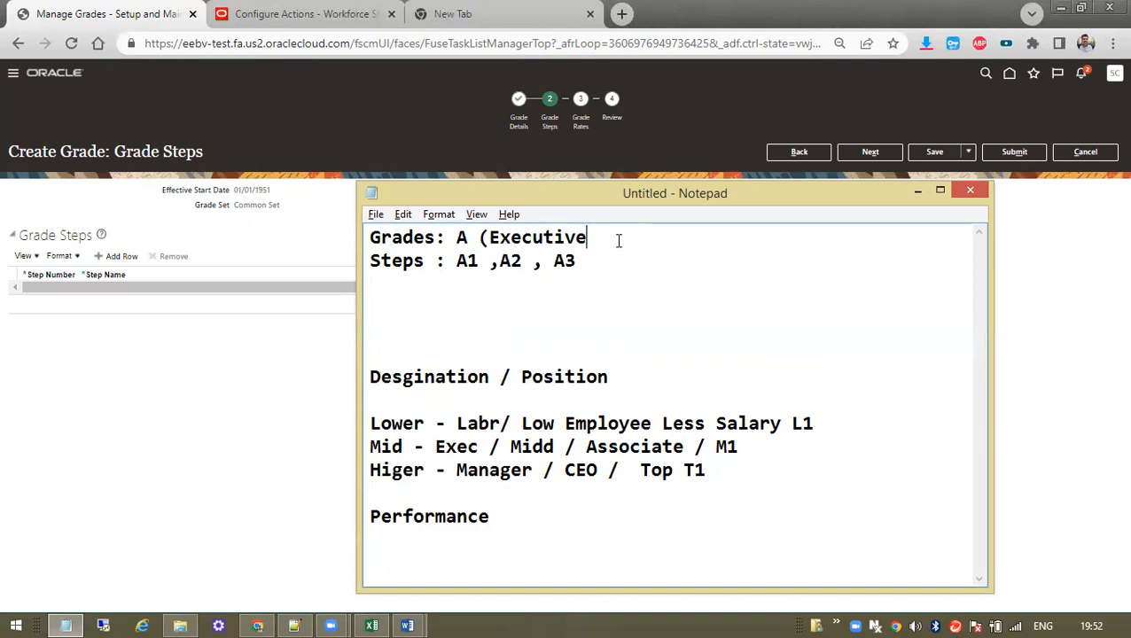
# Insert "jr eX" in front of A1 and "sr eX" in front of A2's comma on the Steps line
pyautogui.click(459, 266)
pyautogui.write('jr eXA1 ')
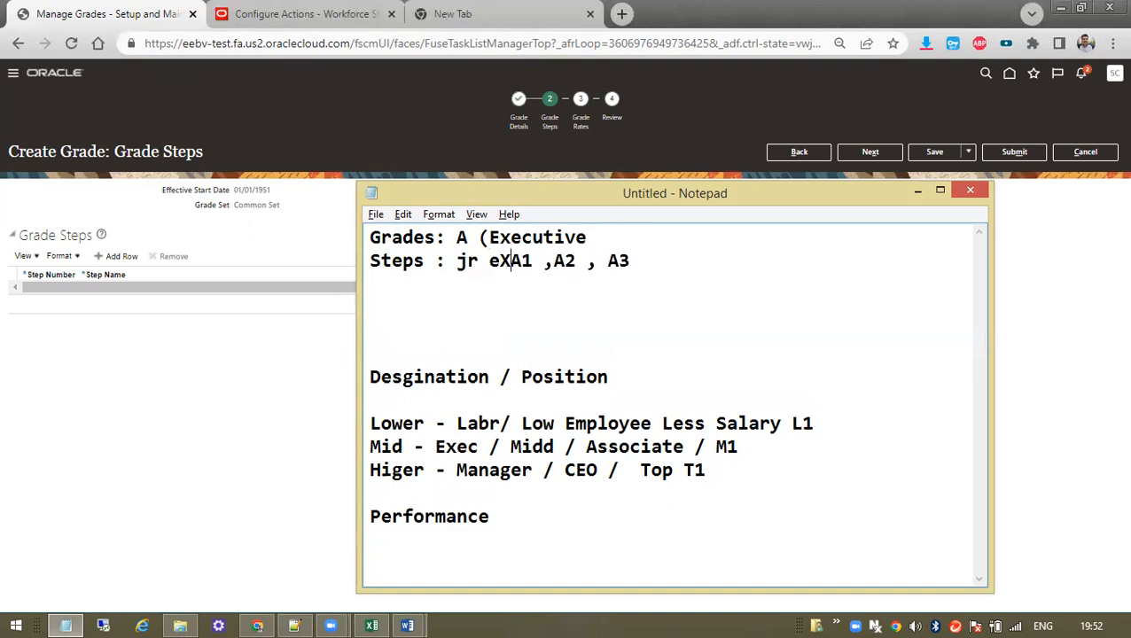
pyautogui.write('sr ')
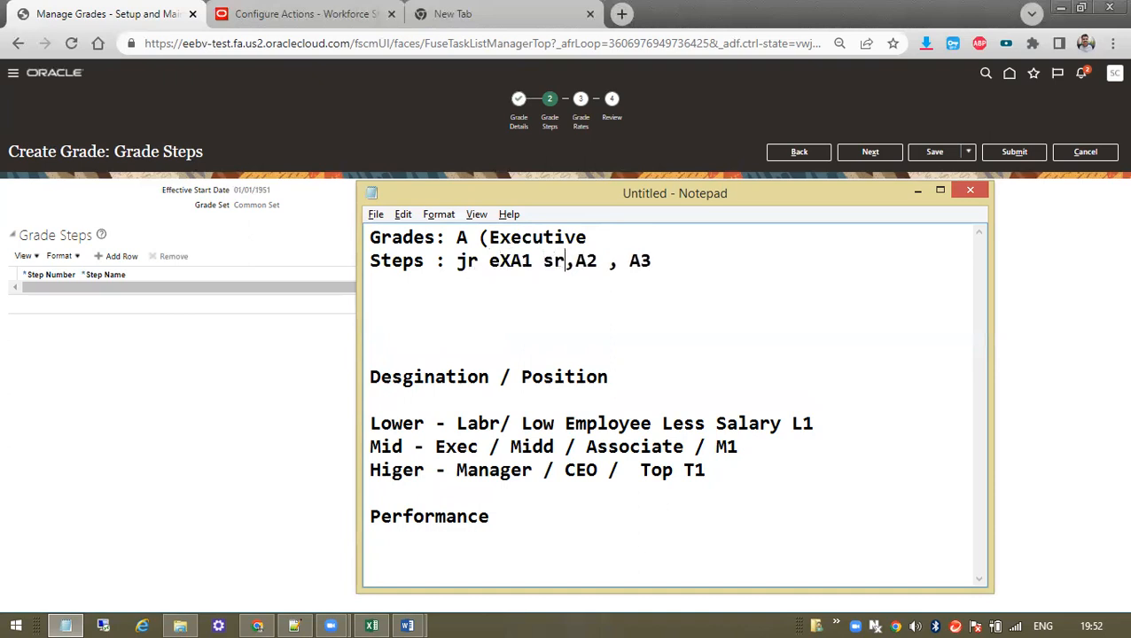
pyautogui.write('eX')
# Try to insert the prefix "aSSO" in front of A3 on the Steps line
pyautogui.click(654, 264)
pyautogui.click(663, 264)
pyautogui.write('s')
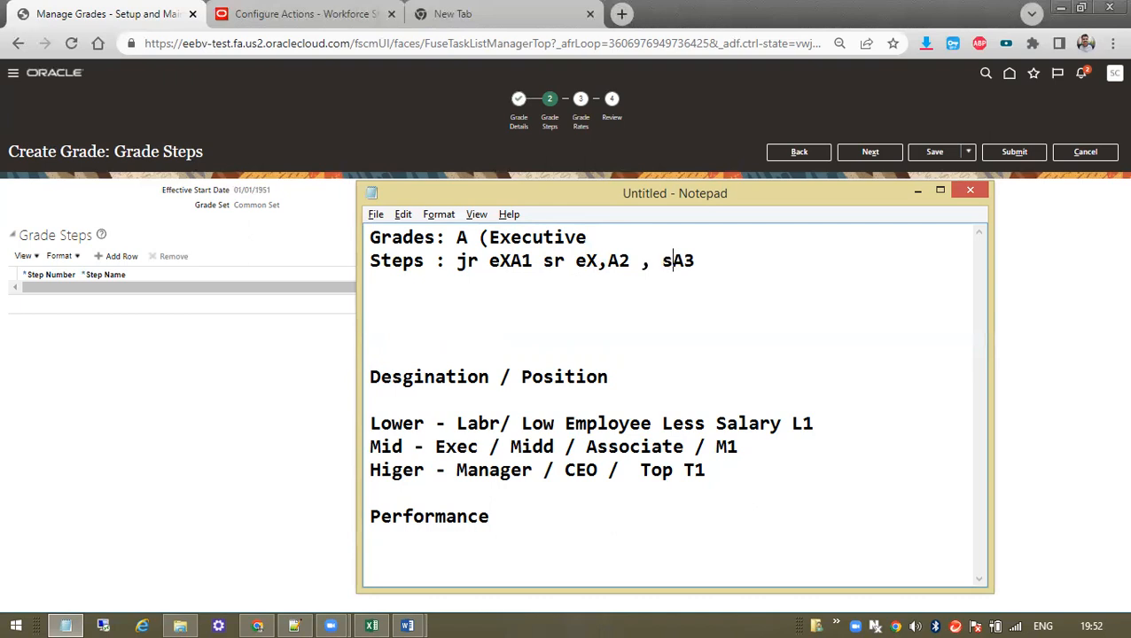
pyautogui.press('BackSpace')
pyautogui.write('aSSO')
pyautogui.press('BackSpace')
pyautogui.press('BackSpace')
pyautogui.press('BackSpace')
pyautogui.press('BackSpace')
pyautogui.moveTo(530, 263); pyautogui.dragTo(707, 270)
pyautogui.click(137, 348)
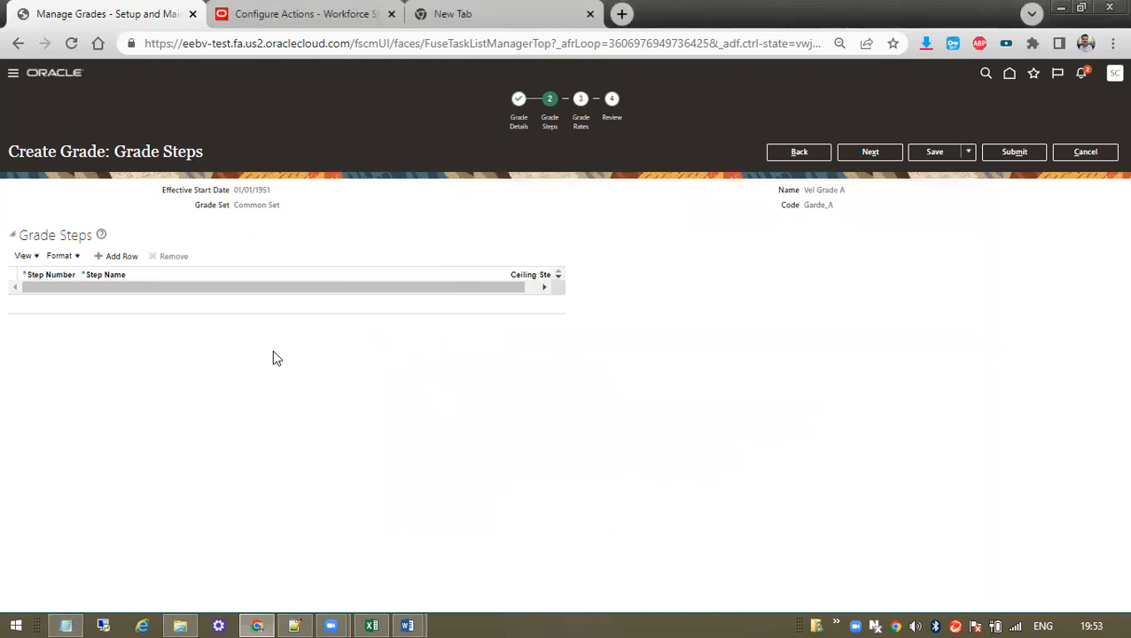
pyautogui.click(295, 620)
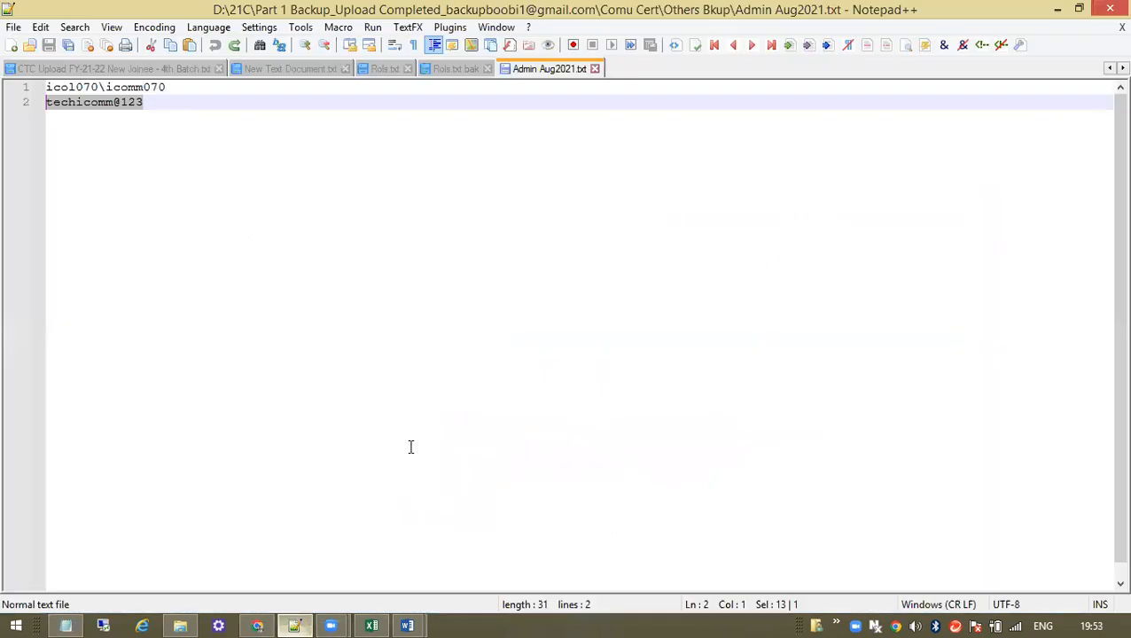
pyautogui.click(302, 623)
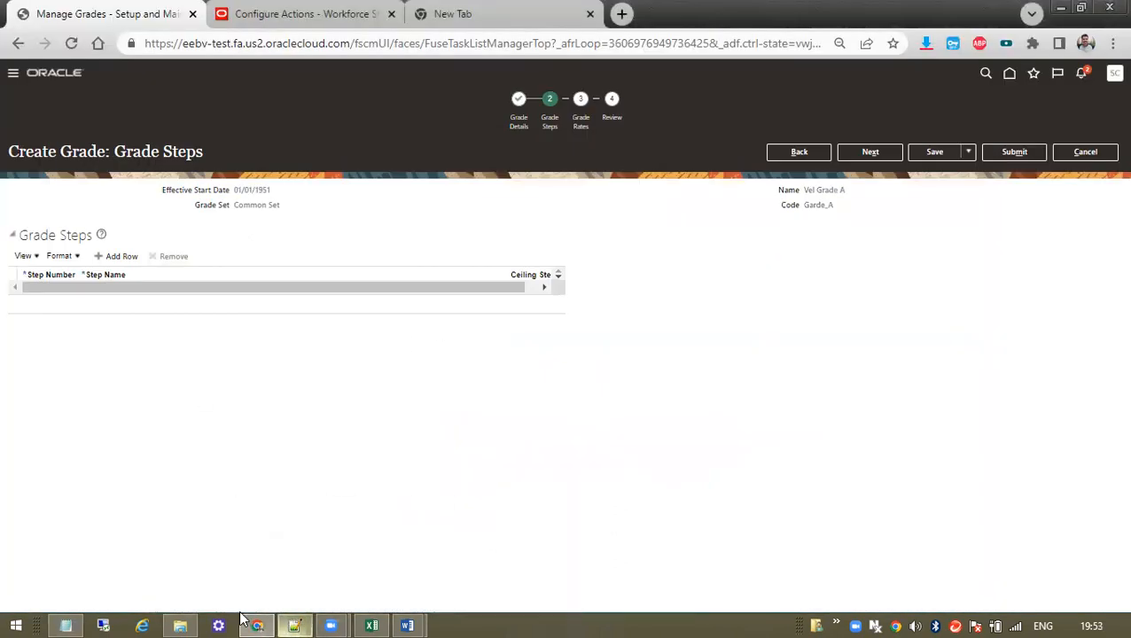
pyautogui.click(65, 624)
pyautogui.click(501, 318)
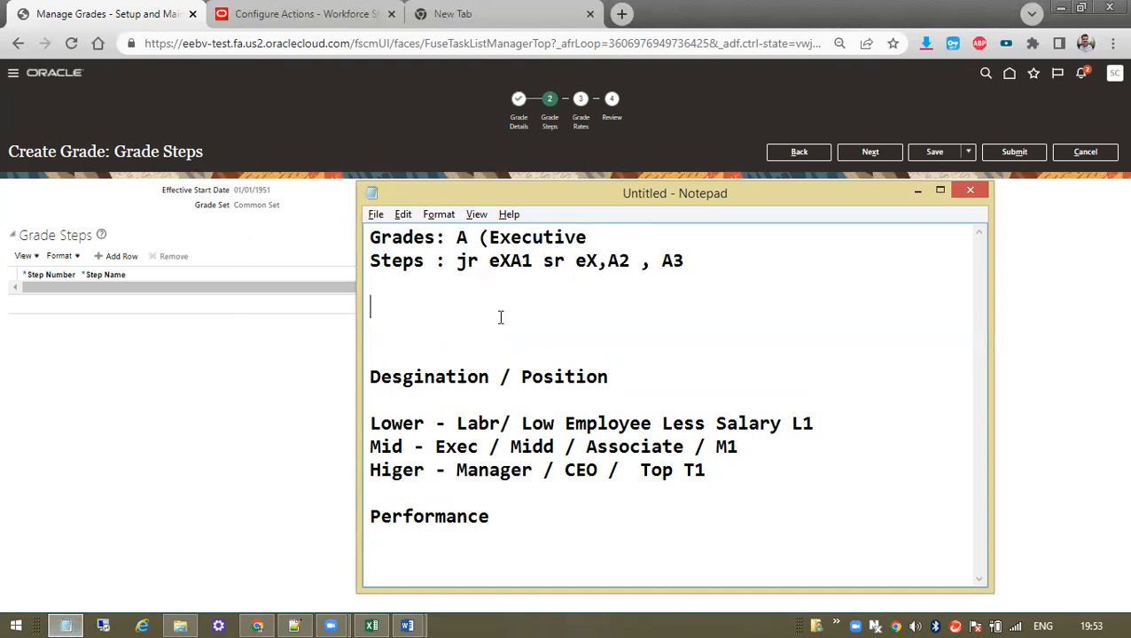